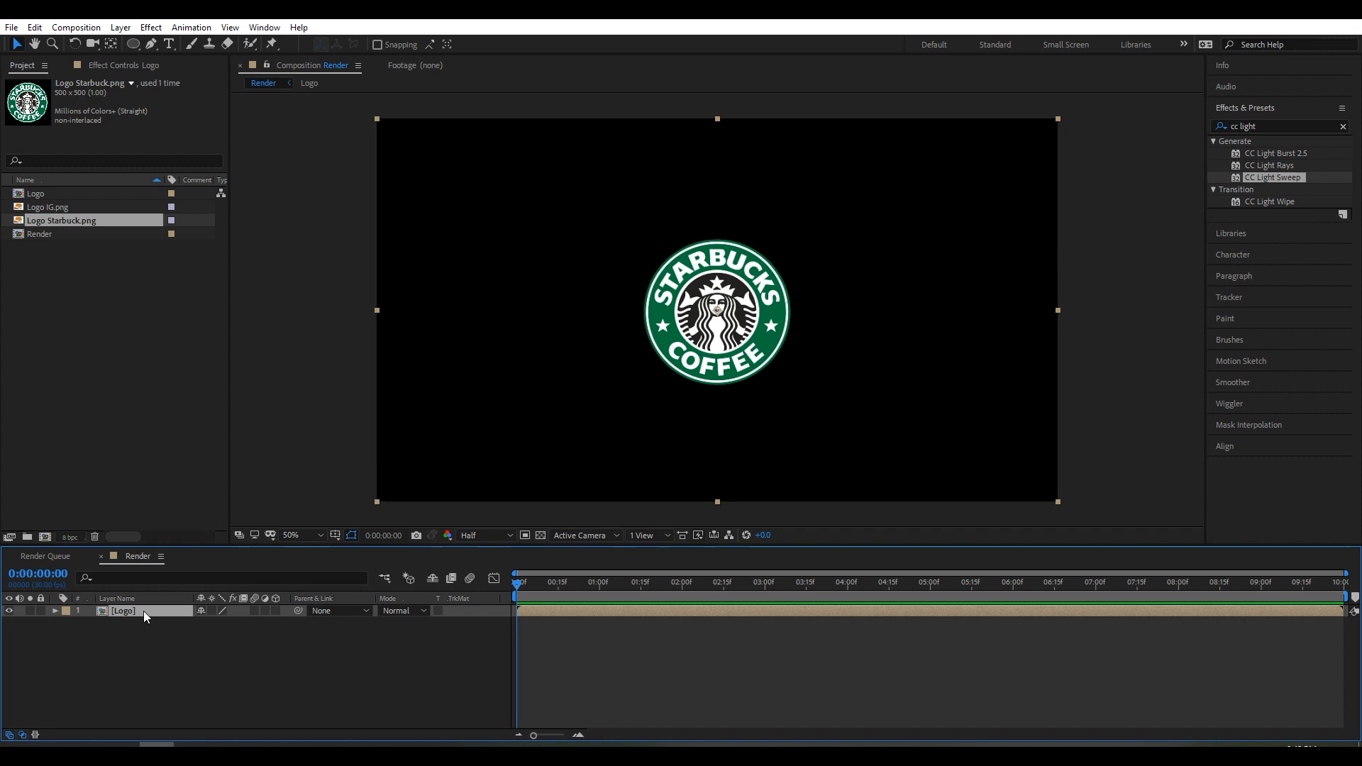
Draw a white ellipse with no stroke as a new shape layer covering the logo.
{"action": "left_click", "coordinate": [172, 624]}
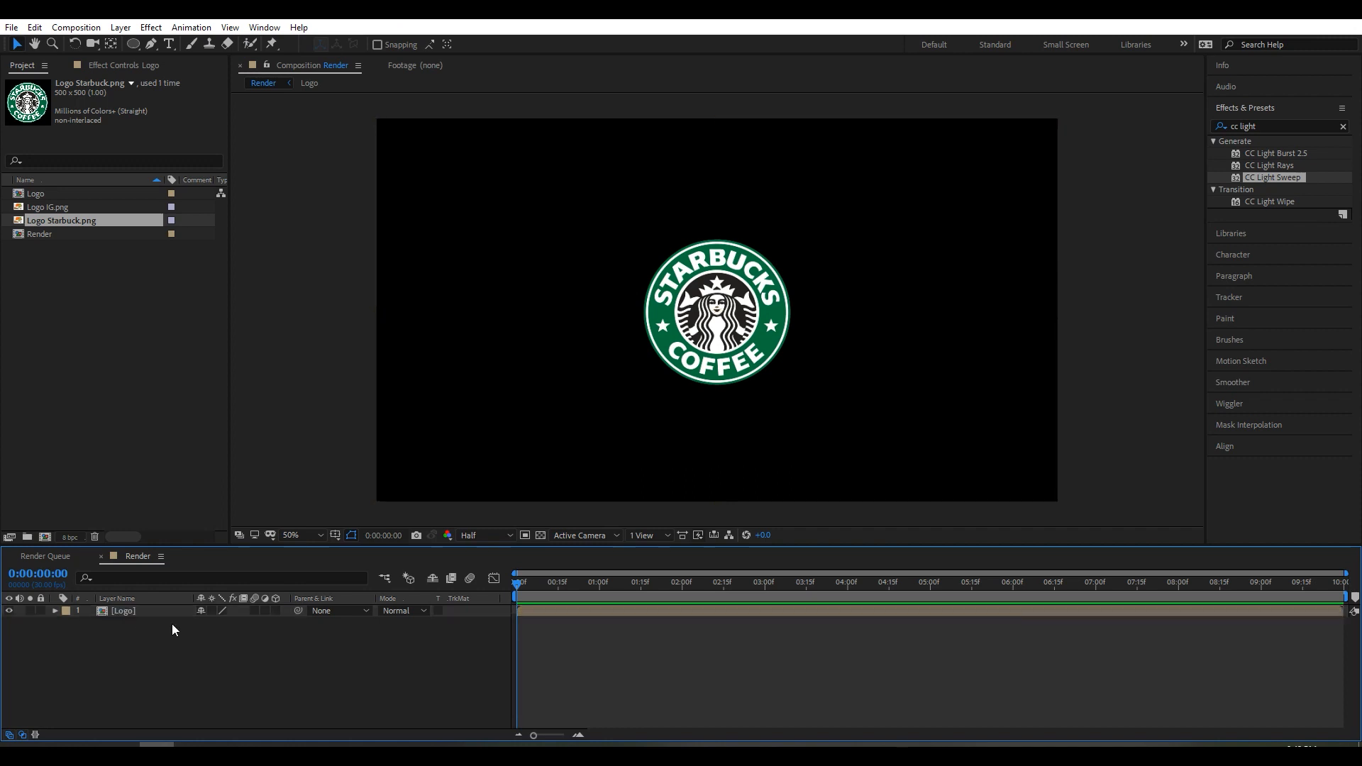
{"action": "left_click", "coordinate": [136, 43]}
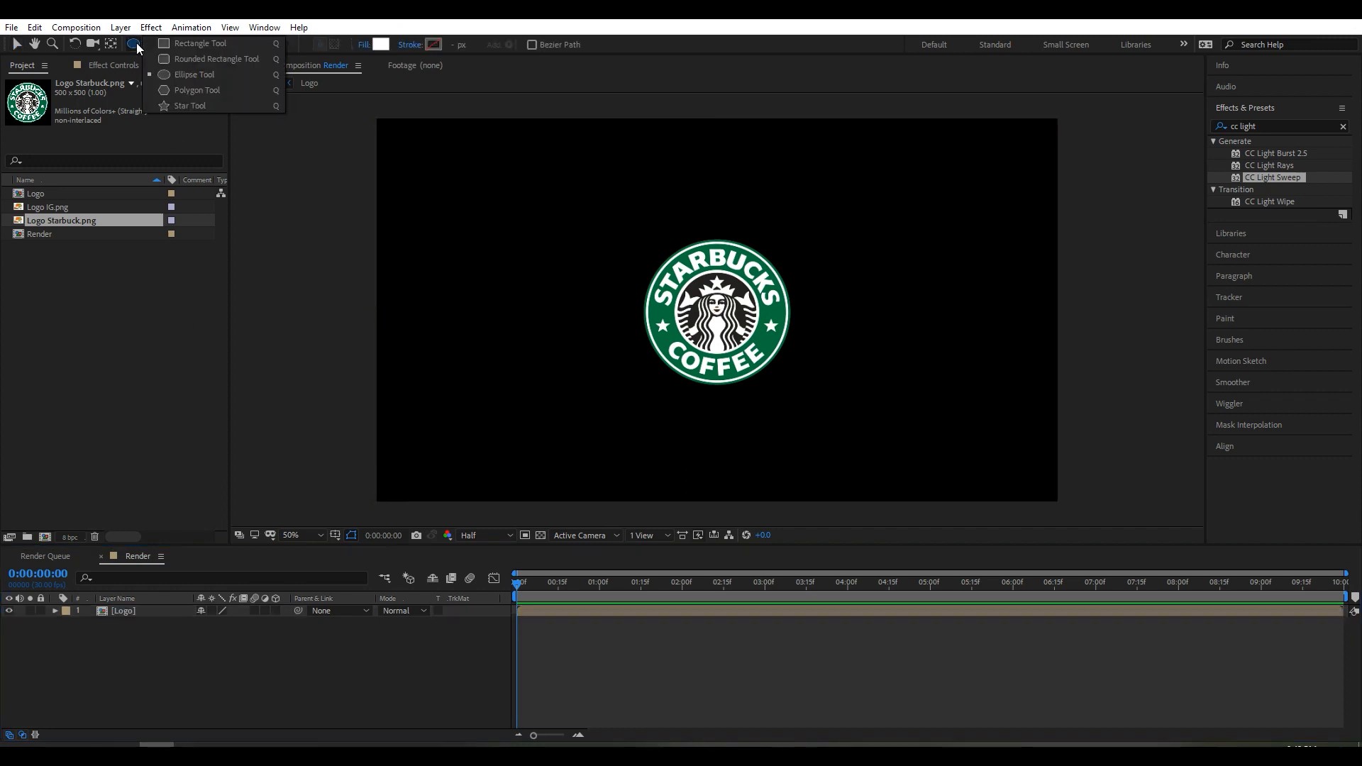
{"action": "left_click", "coordinate": [213, 74]}
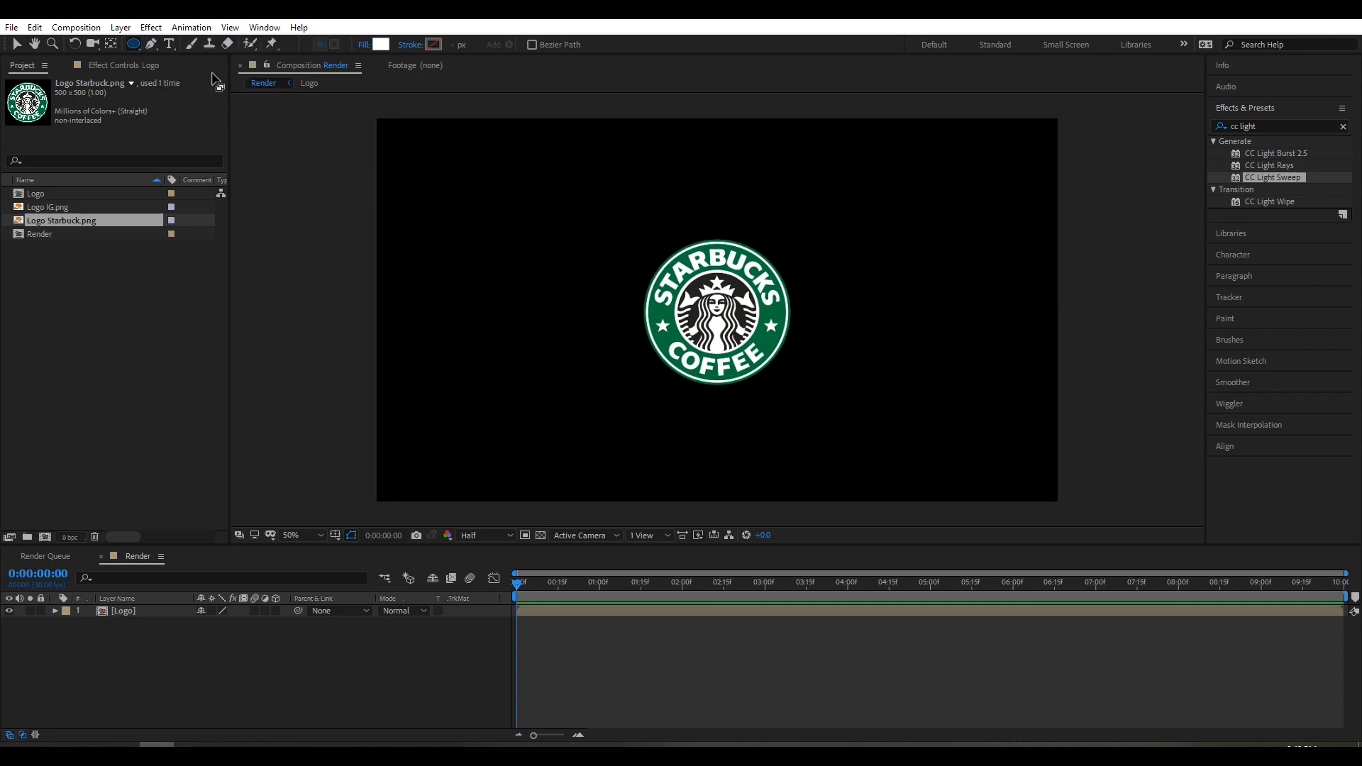
{"action": "left_click", "coordinate": [382, 45]}
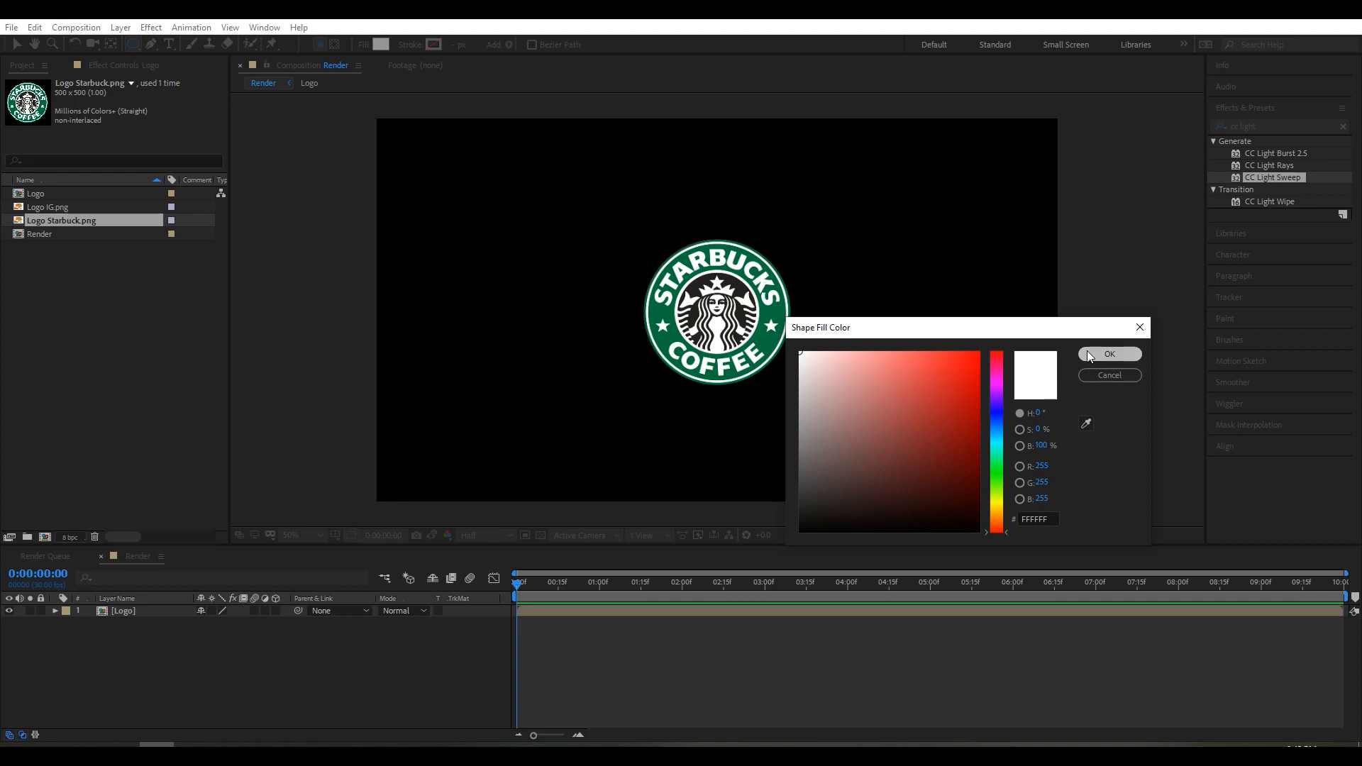
{"action": "left_click", "coordinate": [1110, 354]}
{"action": "left_click", "coordinate": [411, 44]}
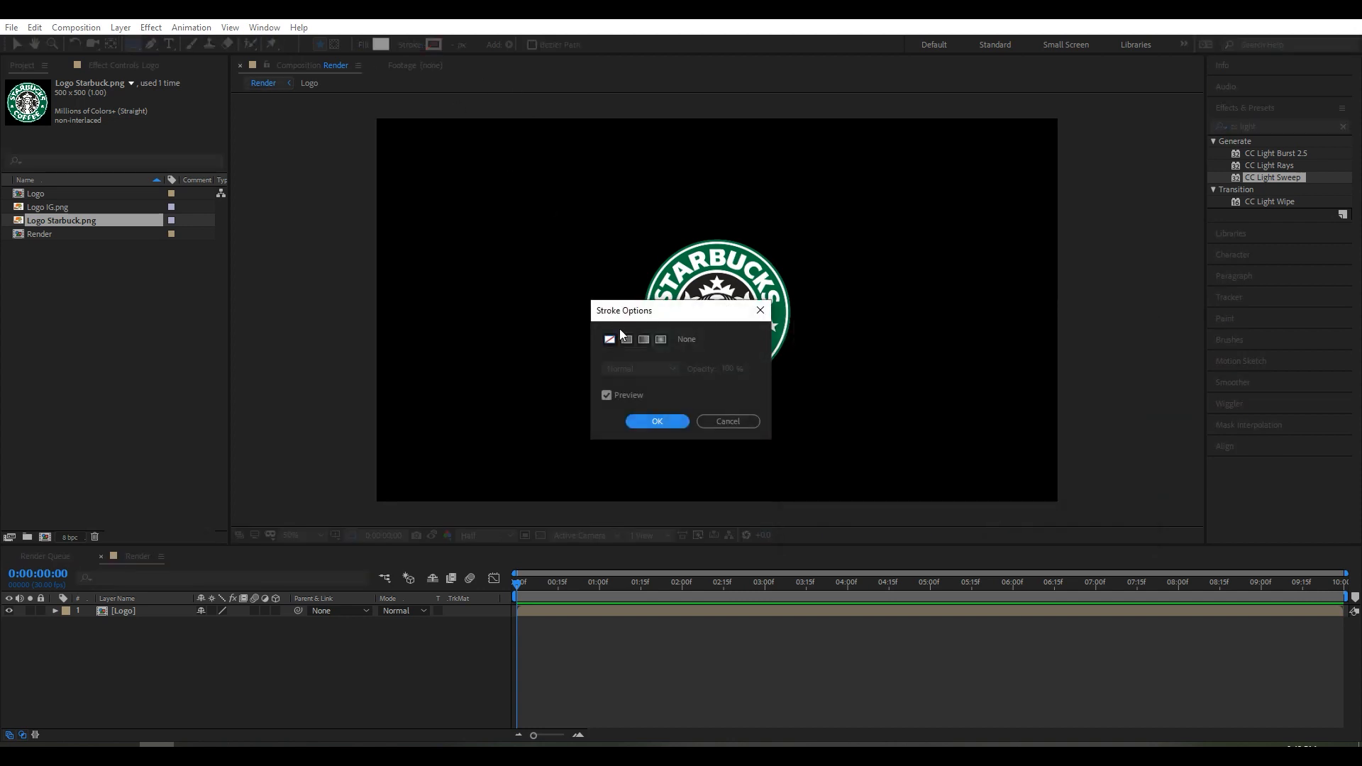
{"action": "left_click", "coordinate": [653, 421]}
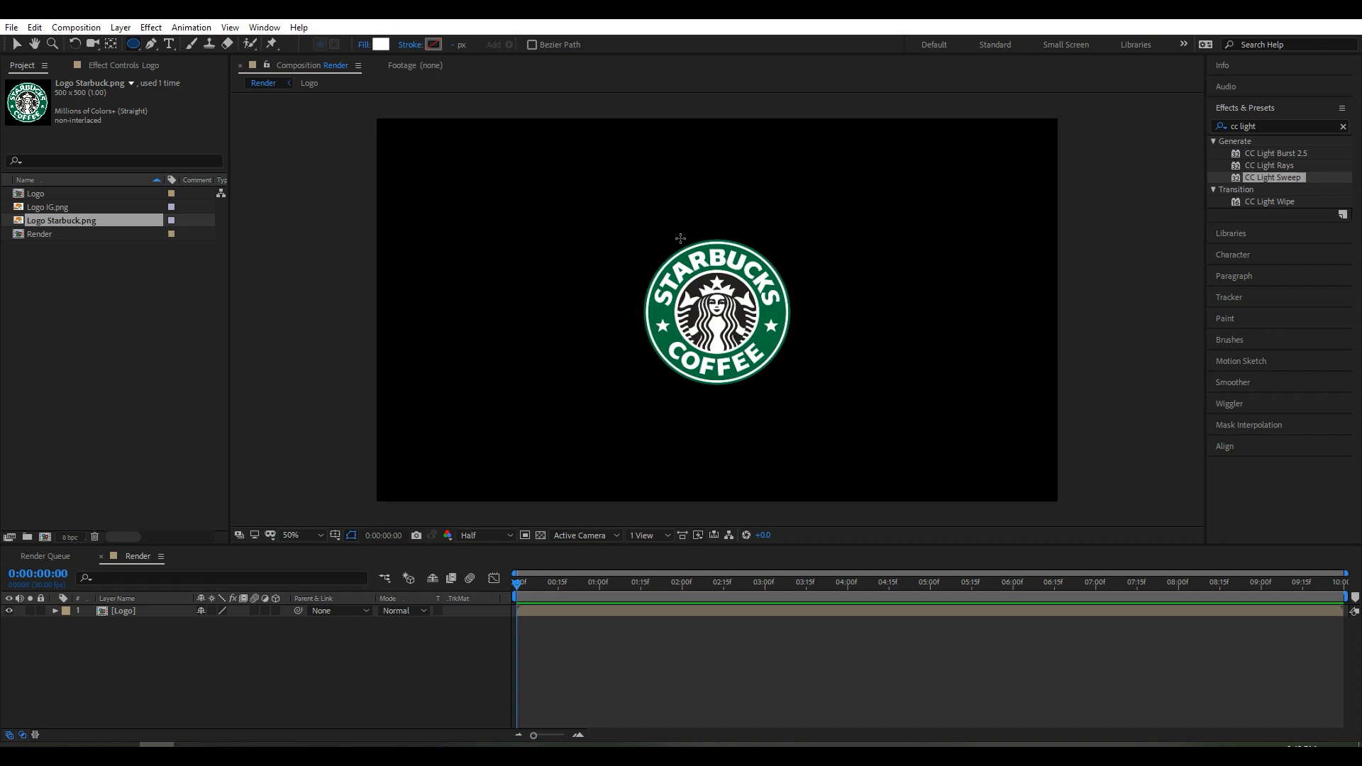
{"action": "left_click_drag", "start_coordinate": [628, 202], "coordinate": [868, 442]}
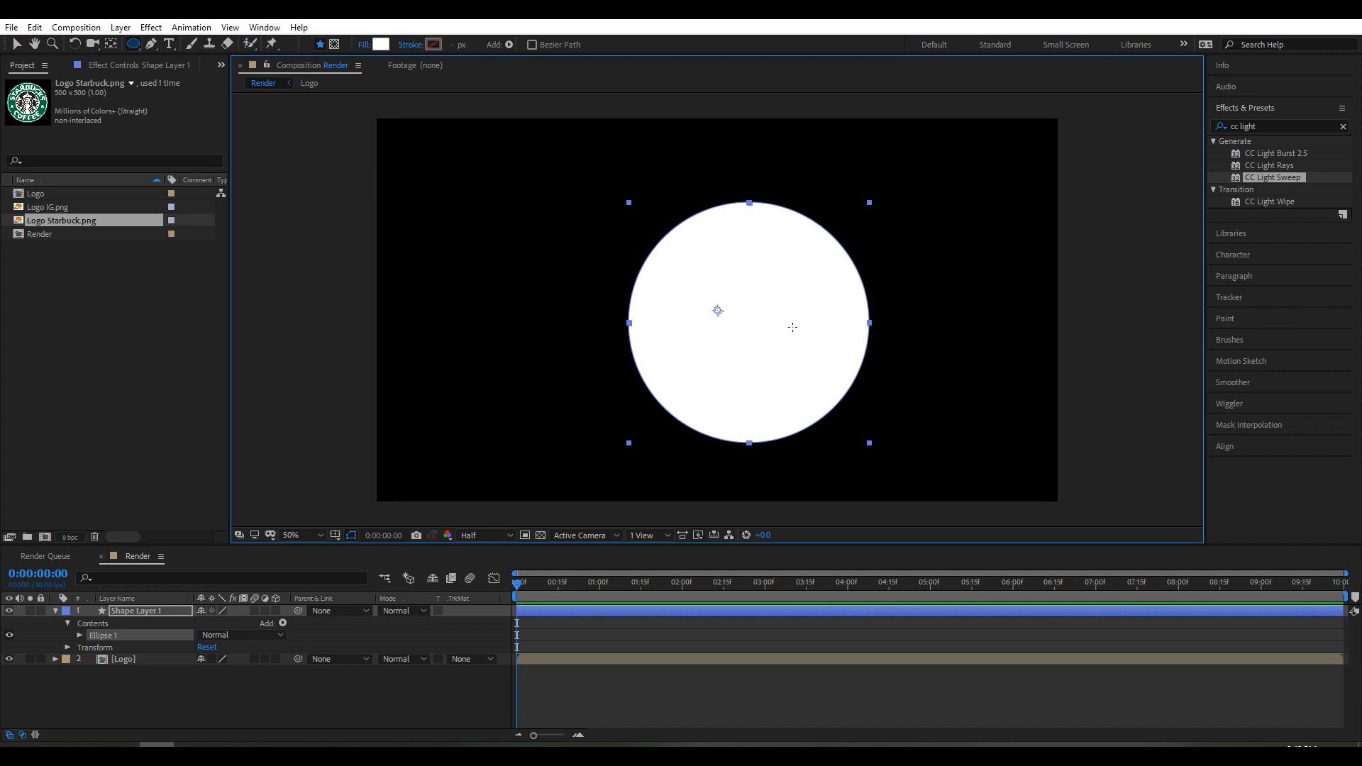
Align the circle to the horizontal and vertical centre of the composition.
{"action": "left_click", "coordinate": [1222, 447]}
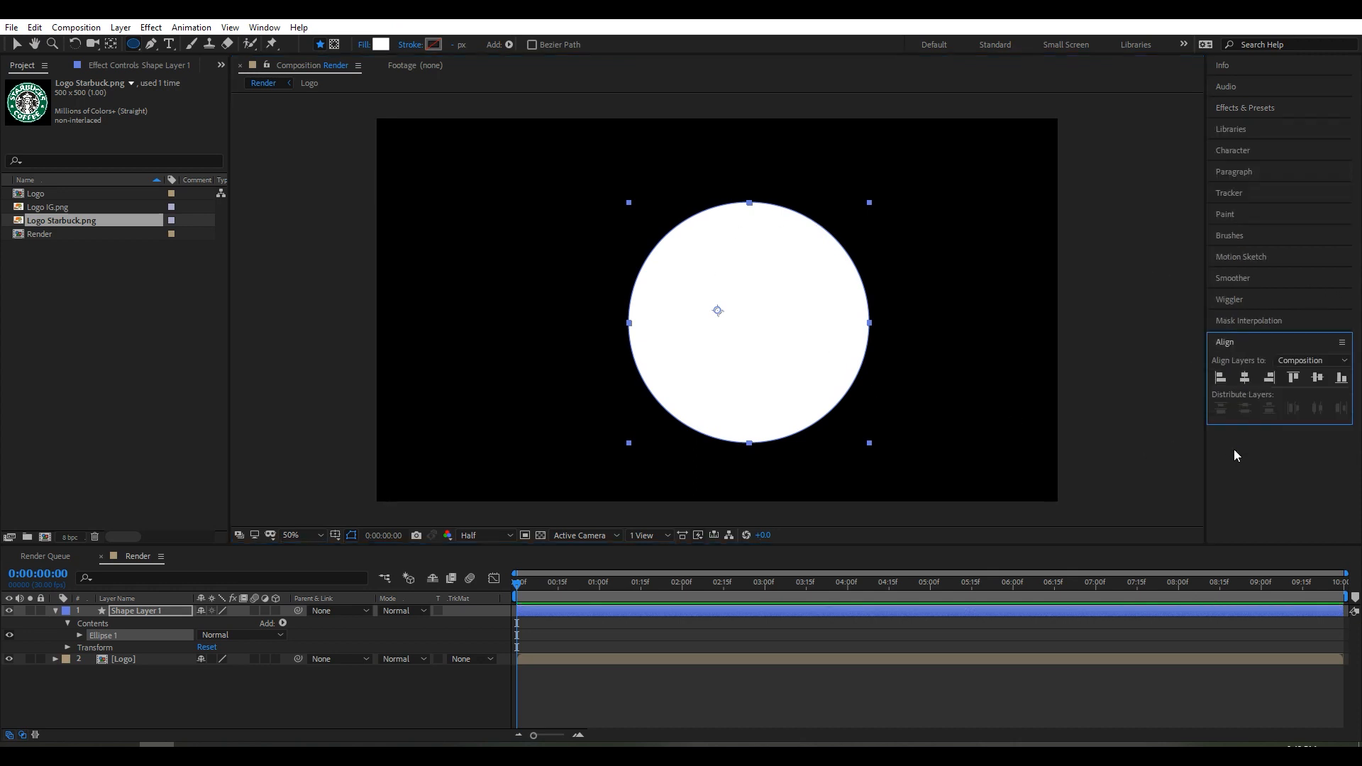
{"action": "left_click", "coordinate": [1241, 380]}
{"action": "left_click", "coordinate": [1314, 378]}
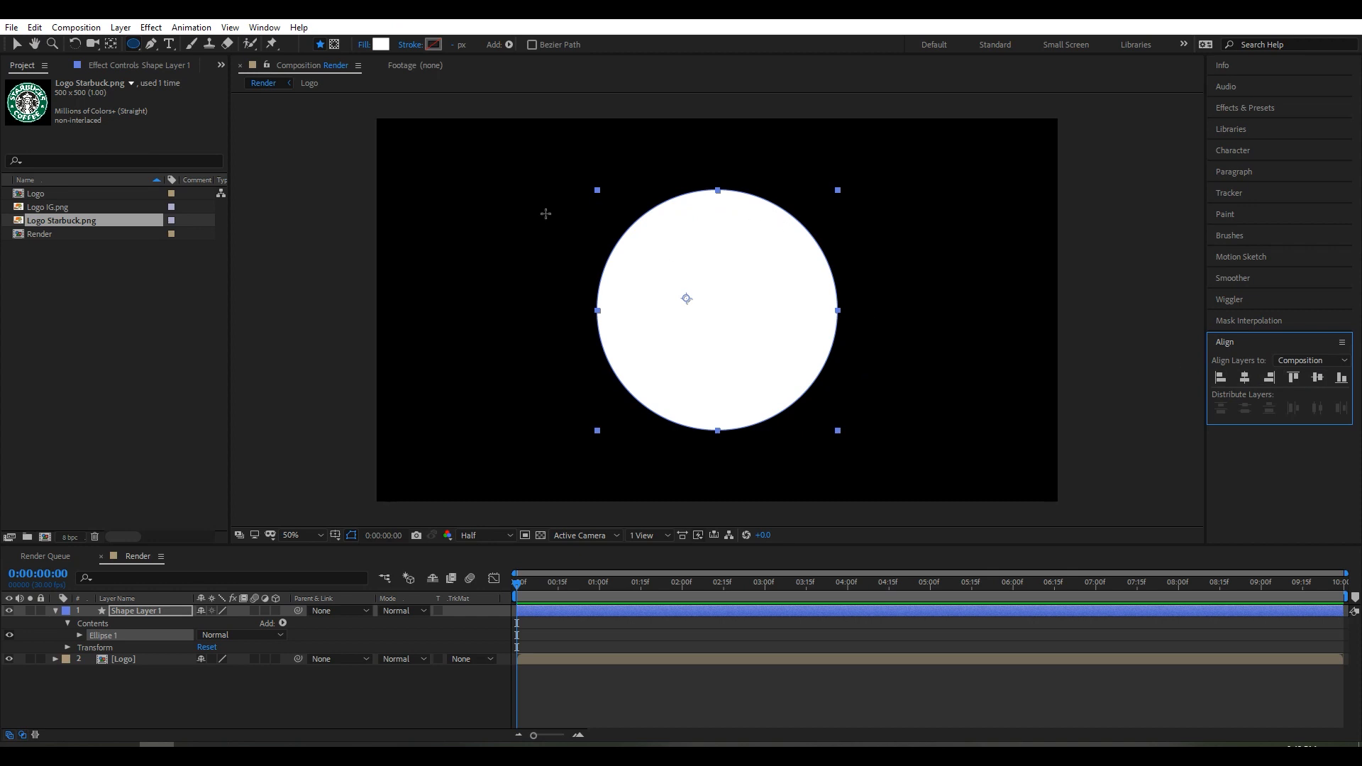
Centre the circle layer's anchor point in its layer content.
{"action": "left_click", "coordinate": [121, 28]}
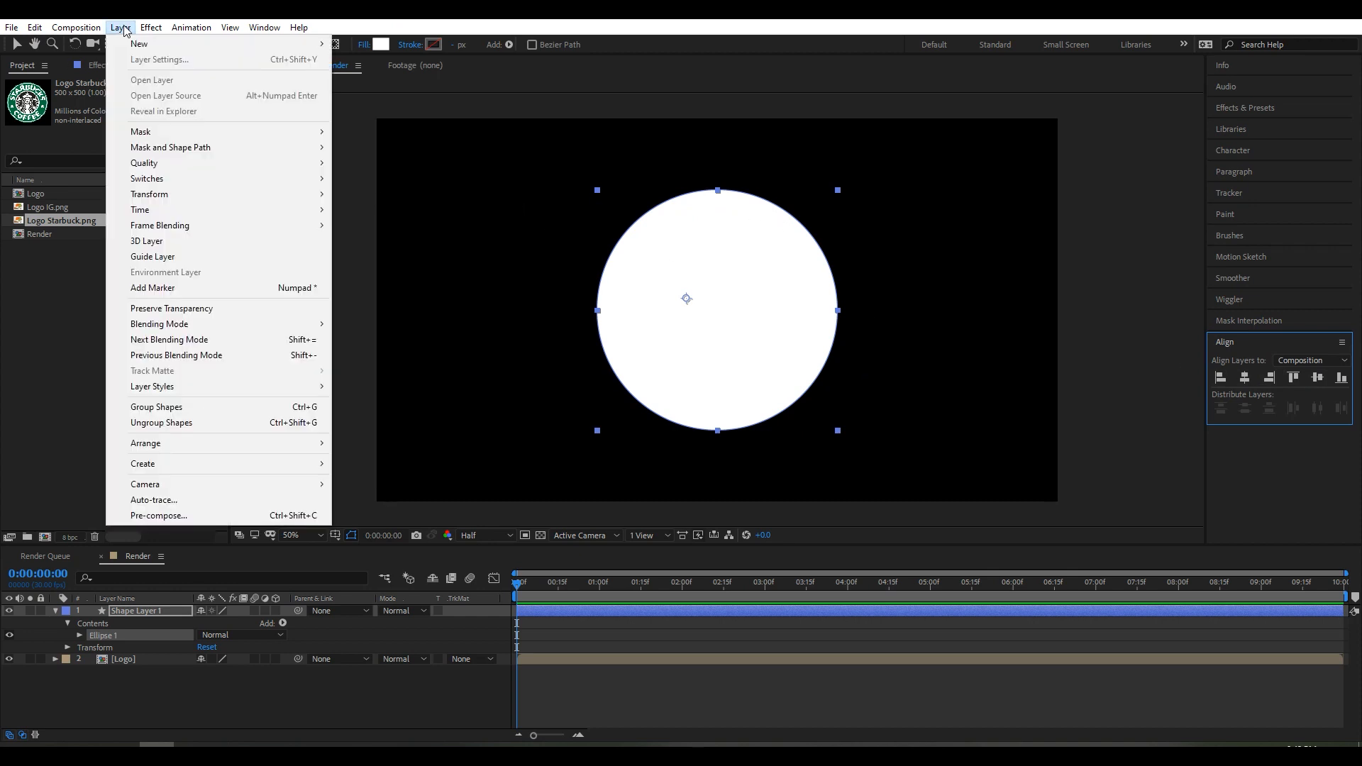
{"action": "mouse_move", "coordinate": [161, 195]}
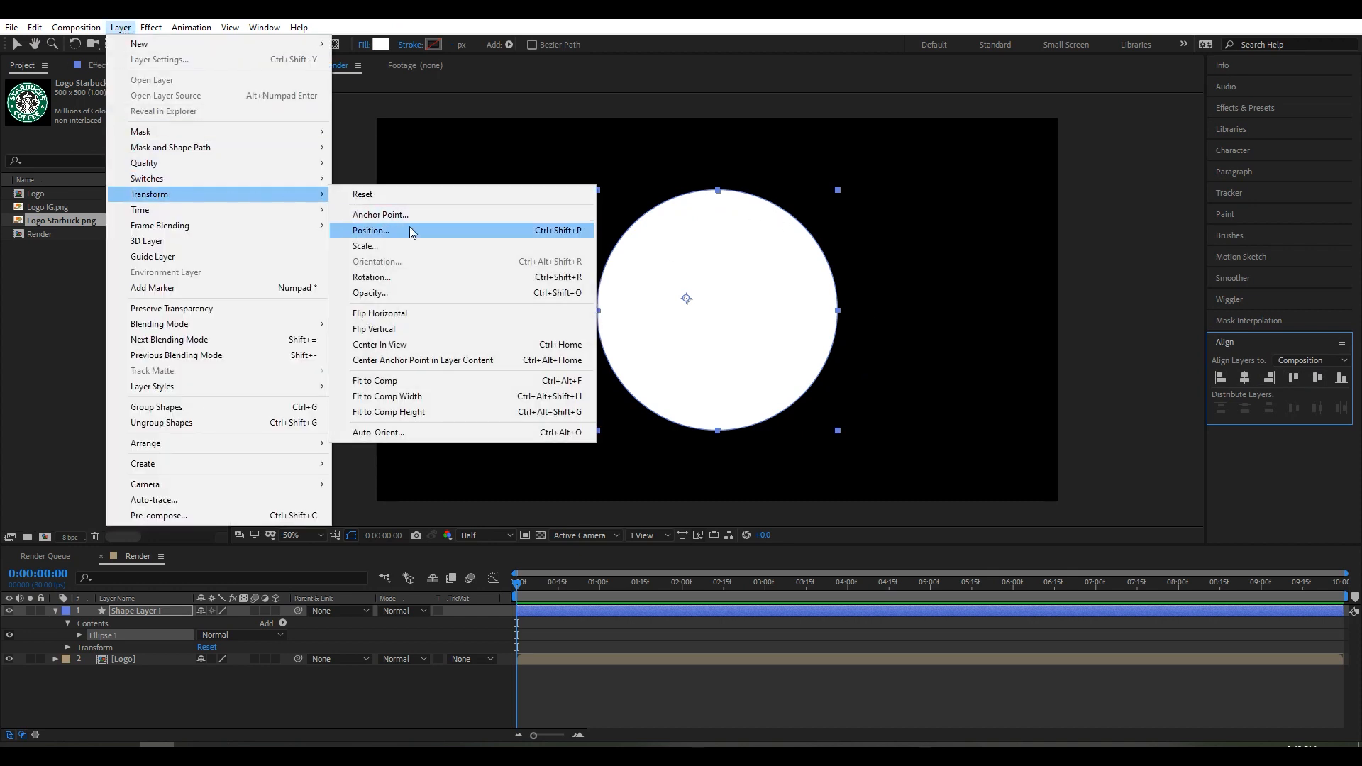
{"action": "left_click", "coordinate": [399, 361]}
{"action": "left_click", "coordinate": [435, 603]}
Set the circle layer's scale to 0% and keyframe it at the start of the timeline.
{"action": "left_click_drag", "start_coordinate": [514, 586], "coordinate": [486, 588]}
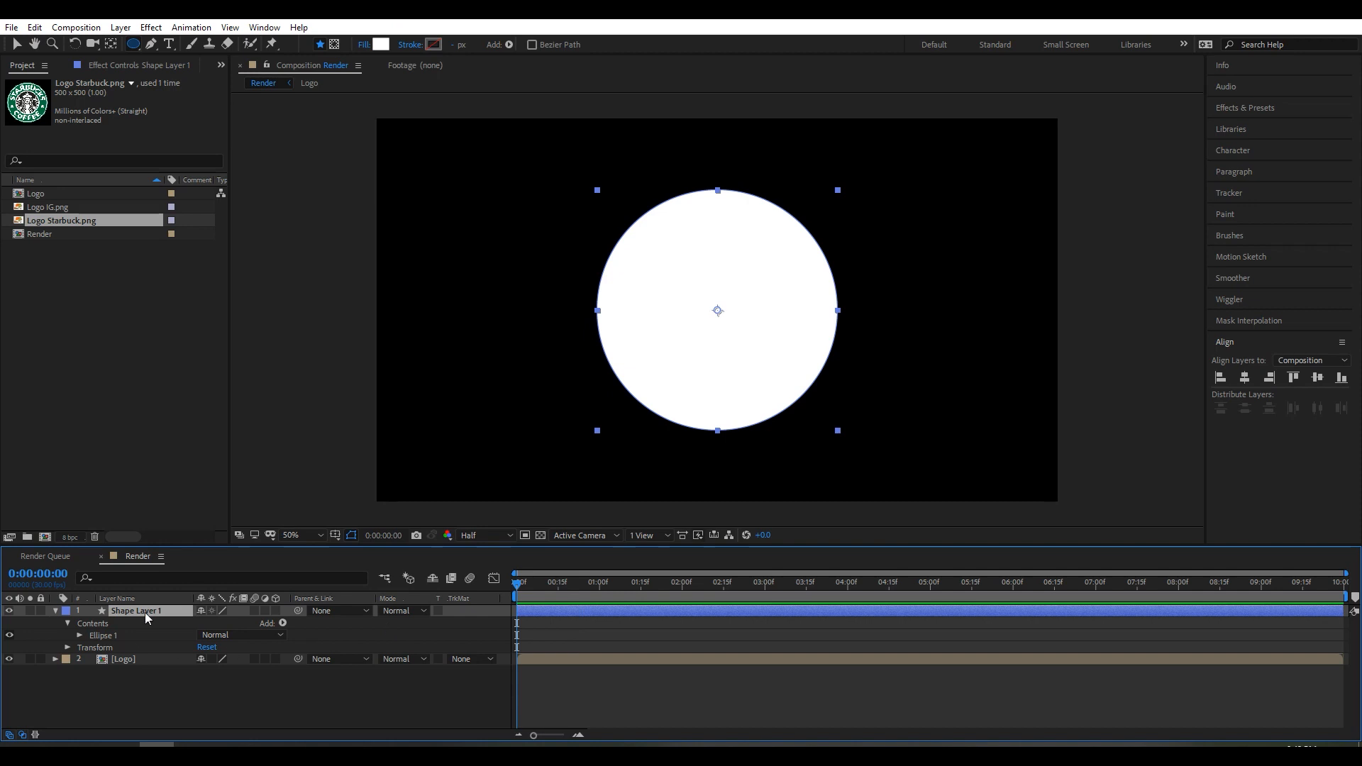
{"action": "key", "text": "s"}
{"action": "left_click", "coordinate": [219, 623]}
{"action": "type", "text": "0"}
{"action": "key", "text": "Return"}
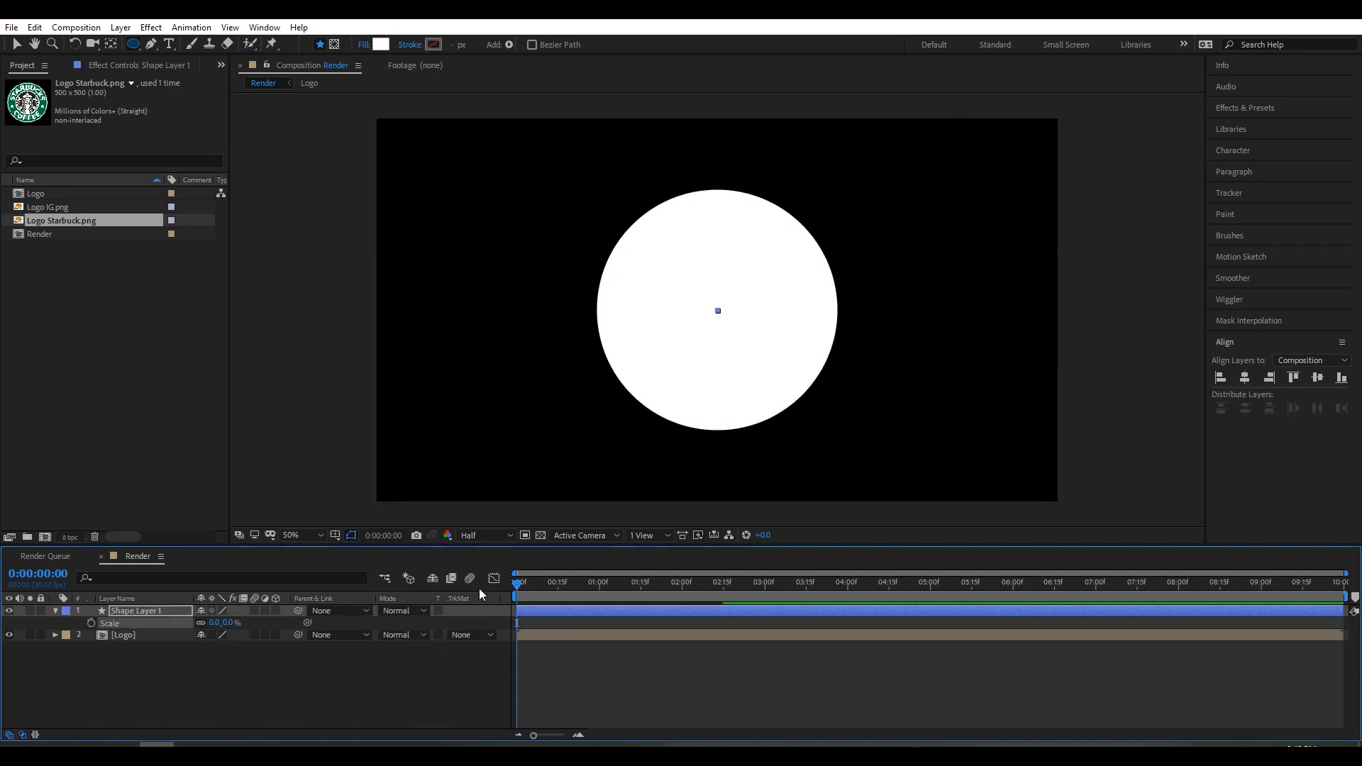
{"action": "left_click", "coordinate": [91, 624]}
Add a scale keyframe at 0:00:04:01 that enlarges the circle over the logo, and scrub through the growth.
{"action": "left_click_drag", "start_coordinate": [517, 582], "coordinate": [846, 593]}
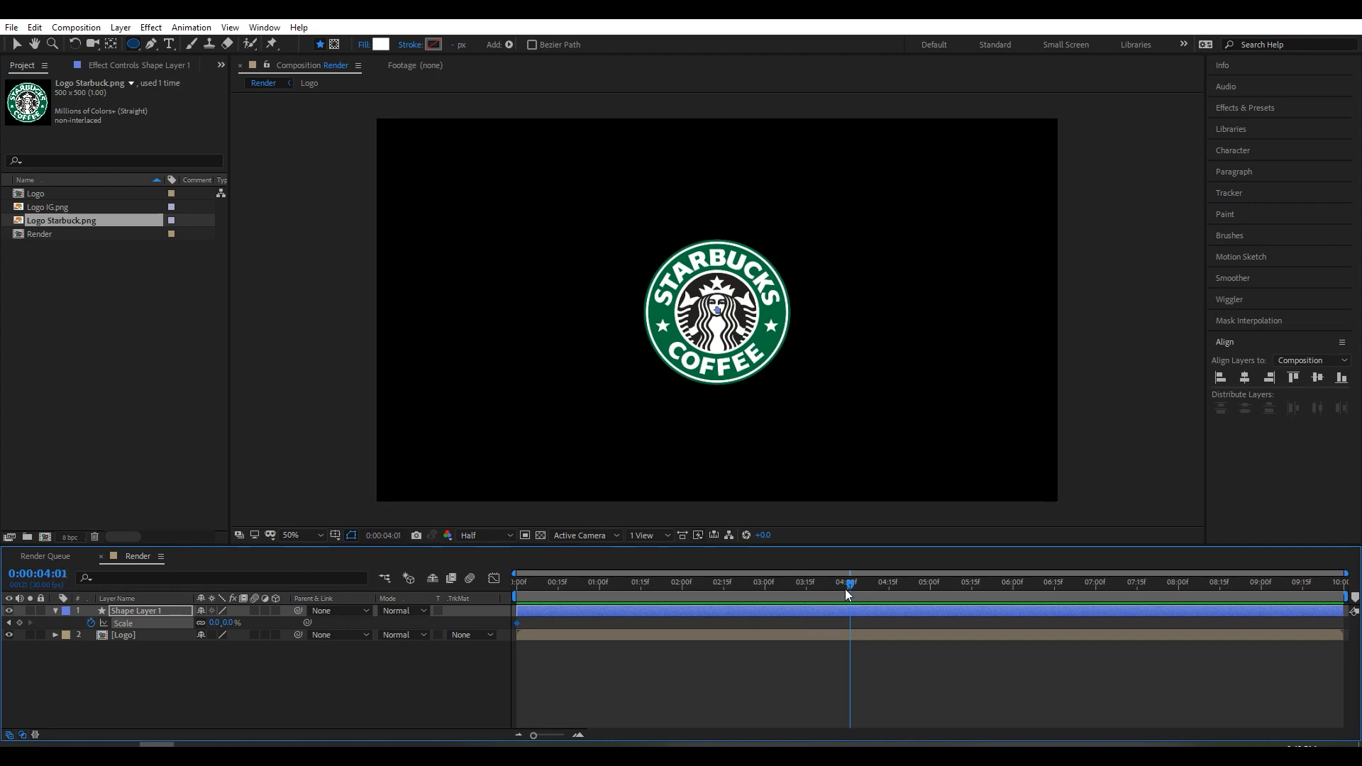
{"action": "left_click_drag", "start_coordinate": [215, 622], "coordinate": [273, 622]}
{"action": "left_click_drag", "start_coordinate": [855, 582], "coordinate": [549, 593]}
{"action": "mouse_move", "coordinate": [668, 595]}
{"action": "left_mouse_down"}
{"action": "mouse_move", "coordinate": [734, 595]}
{"action": "mouse_move", "coordinate": [686, 596]}
{"action": "left_mouse_up"}
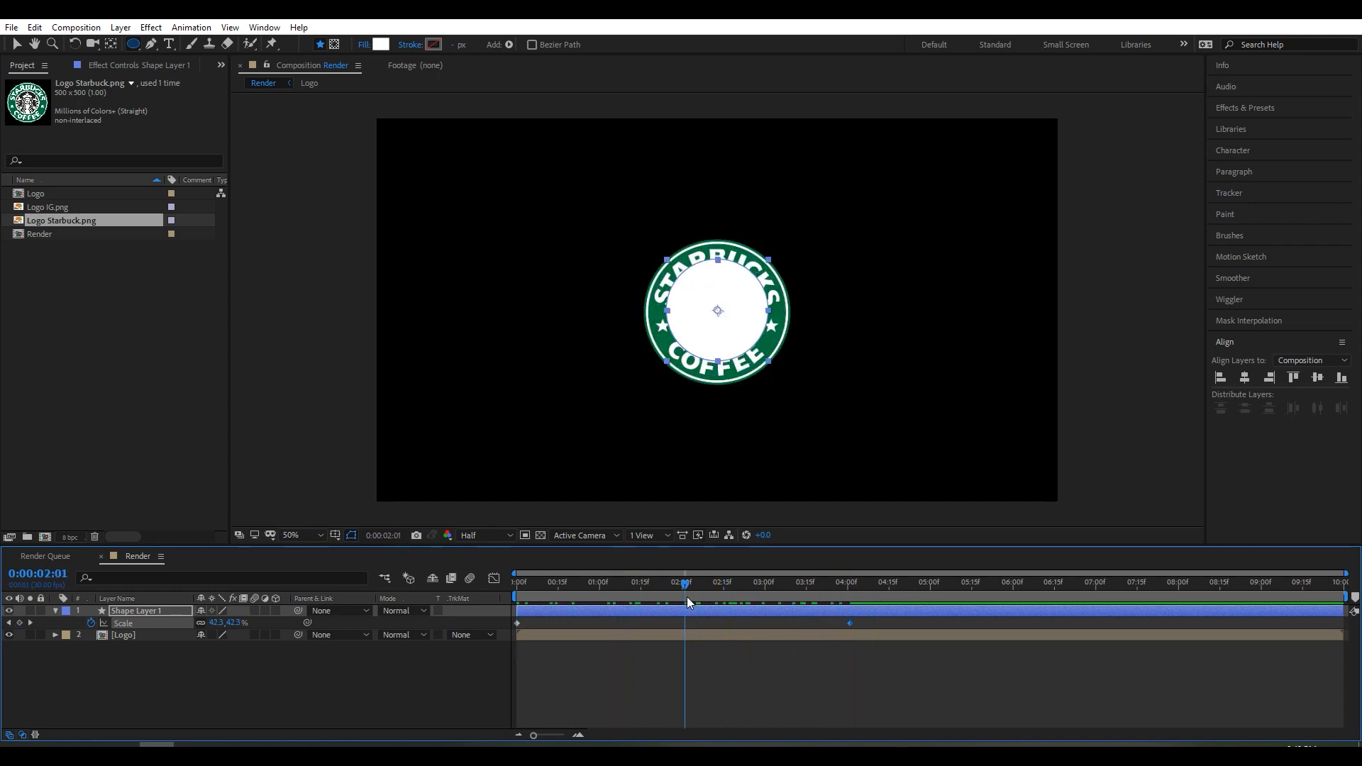
Find the Turbulent Displace effect and apply it to Shape Layer 1.
{"action": "left_click", "coordinate": [1255, 108]}
{"action": "left_click", "coordinate": [1271, 127]}
{"action": "left_click_drag", "start_coordinate": [1272, 126], "coordinate": [1189, 126]}
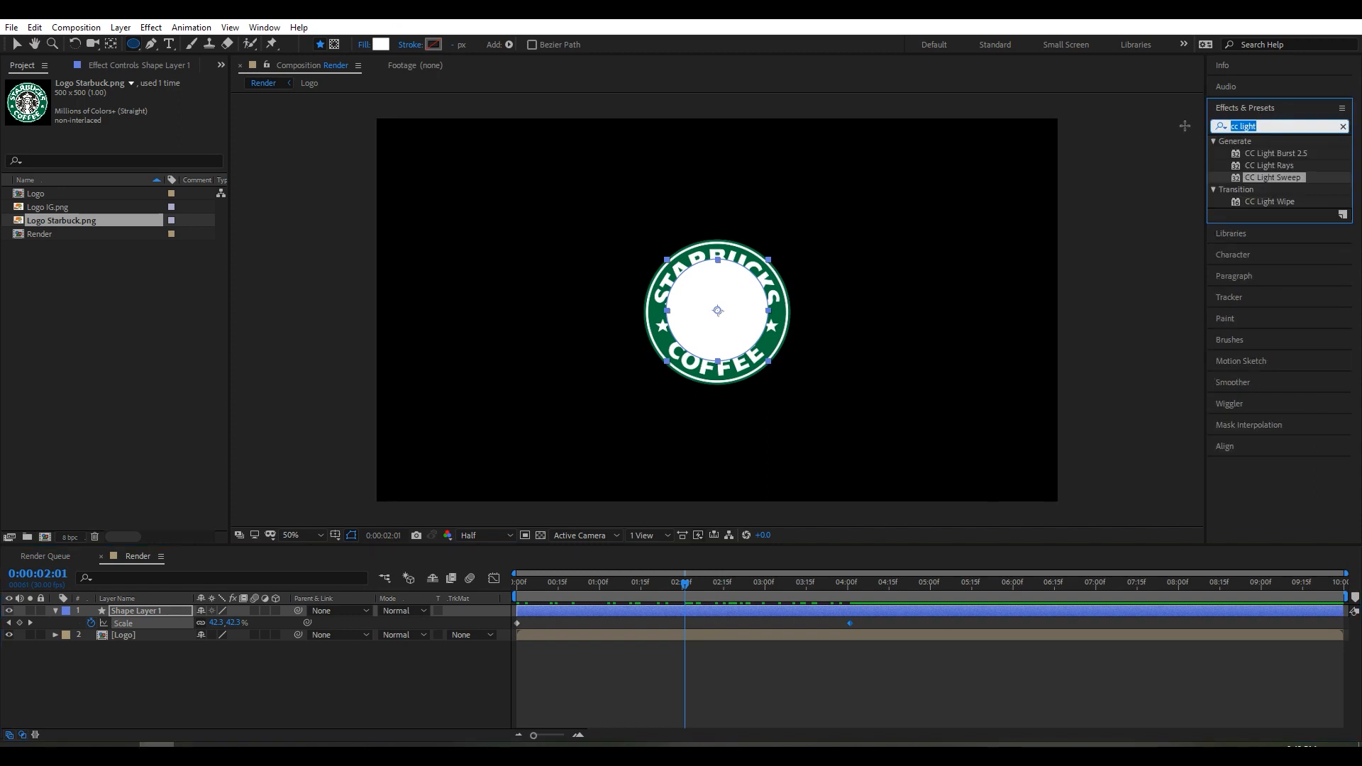
{"action": "type", "text": "turbul"}
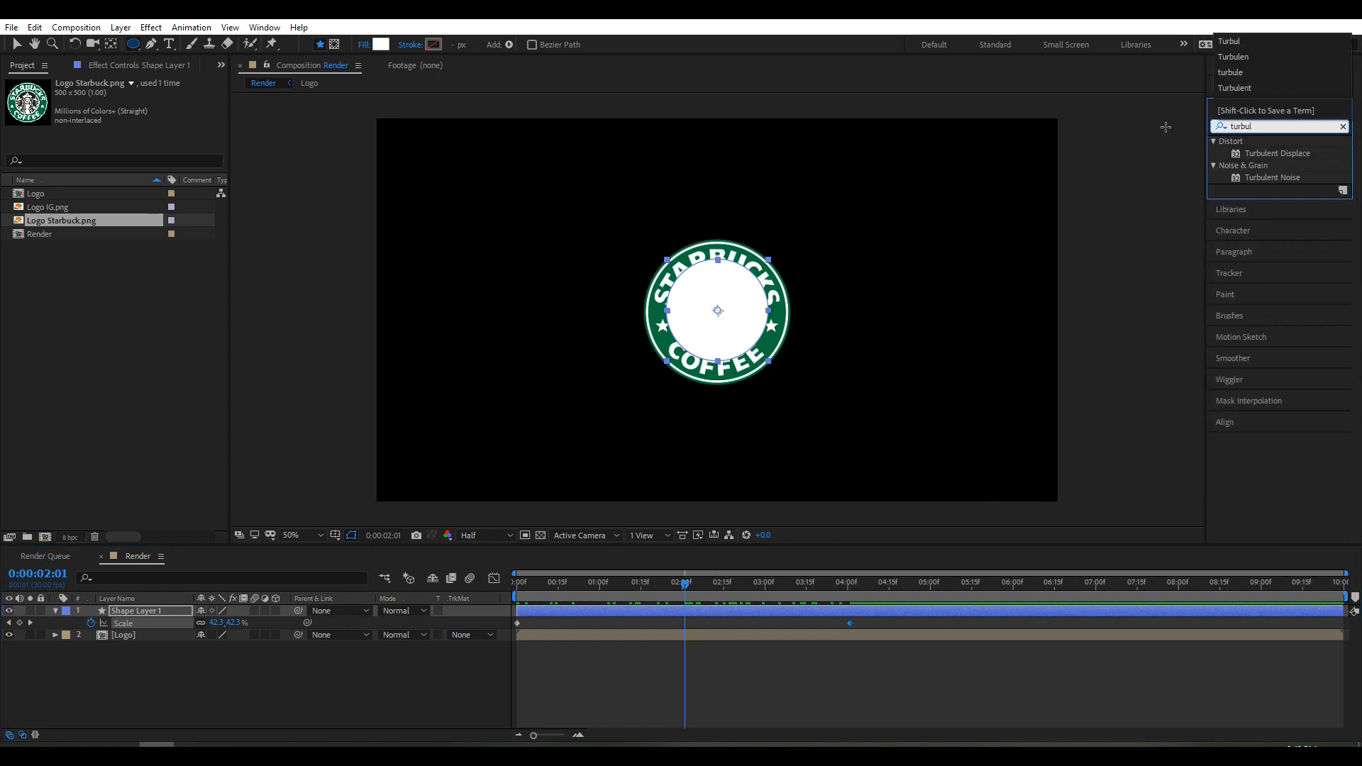
{"action": "left_click_drag", "start_coordinate": [1275, 154], "coordinate": [174, 613]}
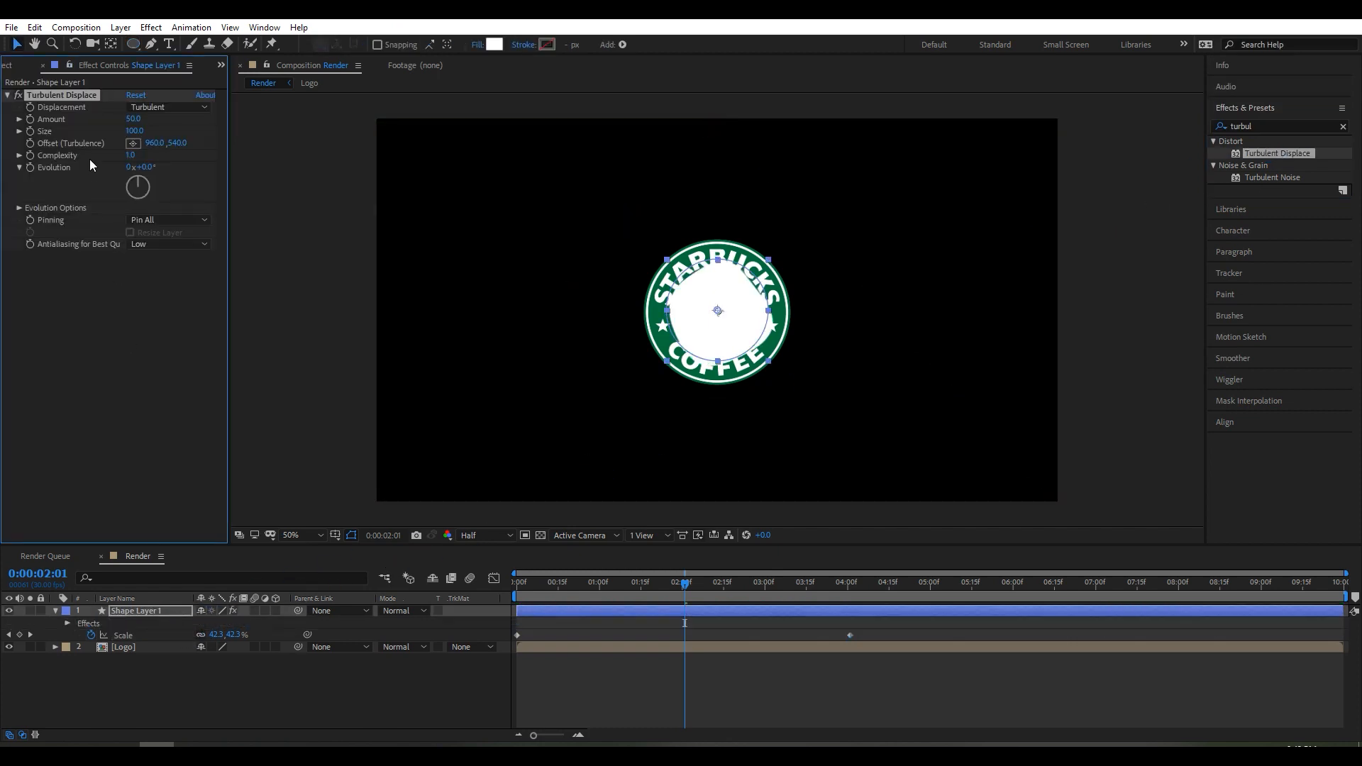
Set Turbulent Displace to Amount 75, Size 25 and Complexity 10, and scrub through the roughened circle.
{"action": "left_click", "coordinate": [136, 119]}
{"action": "left_click", "coordinate": [134, 131]}
{"action": "type", "text": "25"}
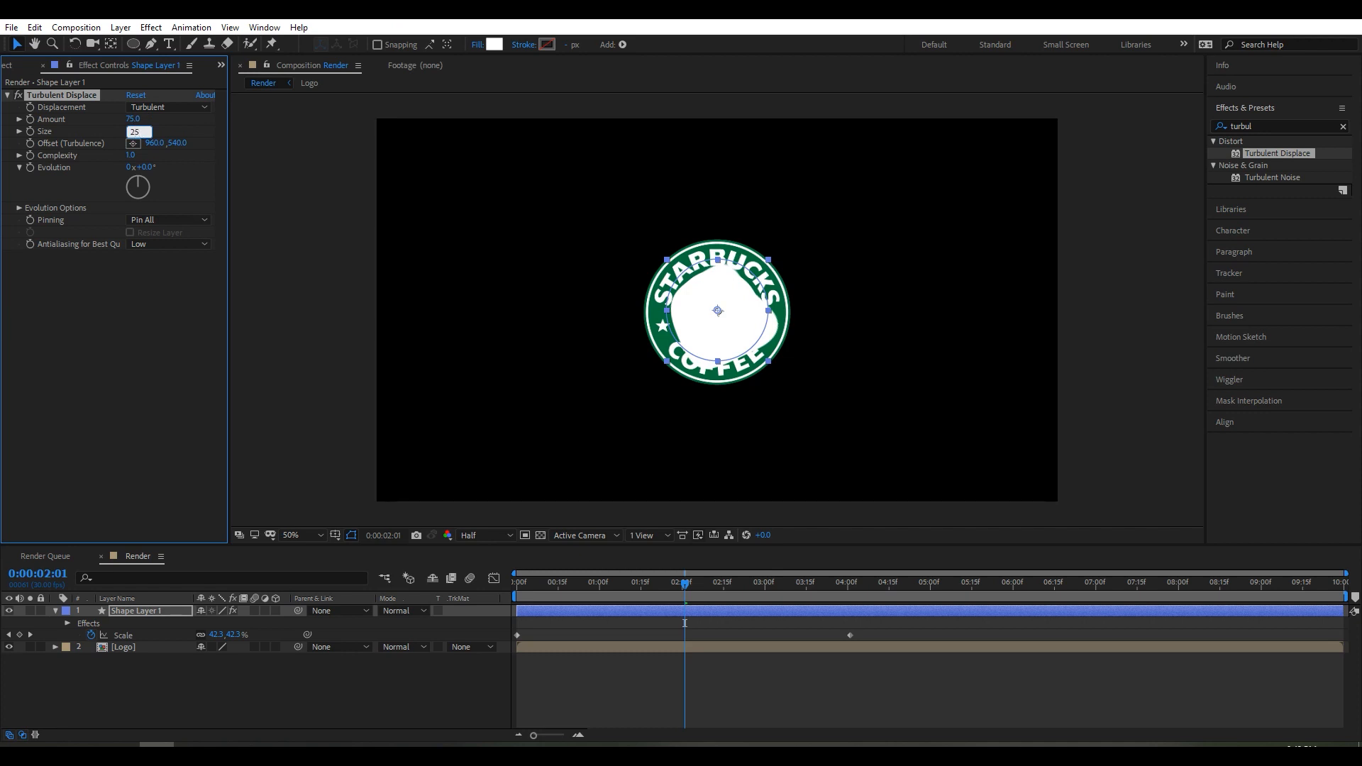
{"action": "left_click", "coordinate": [130, 155]}
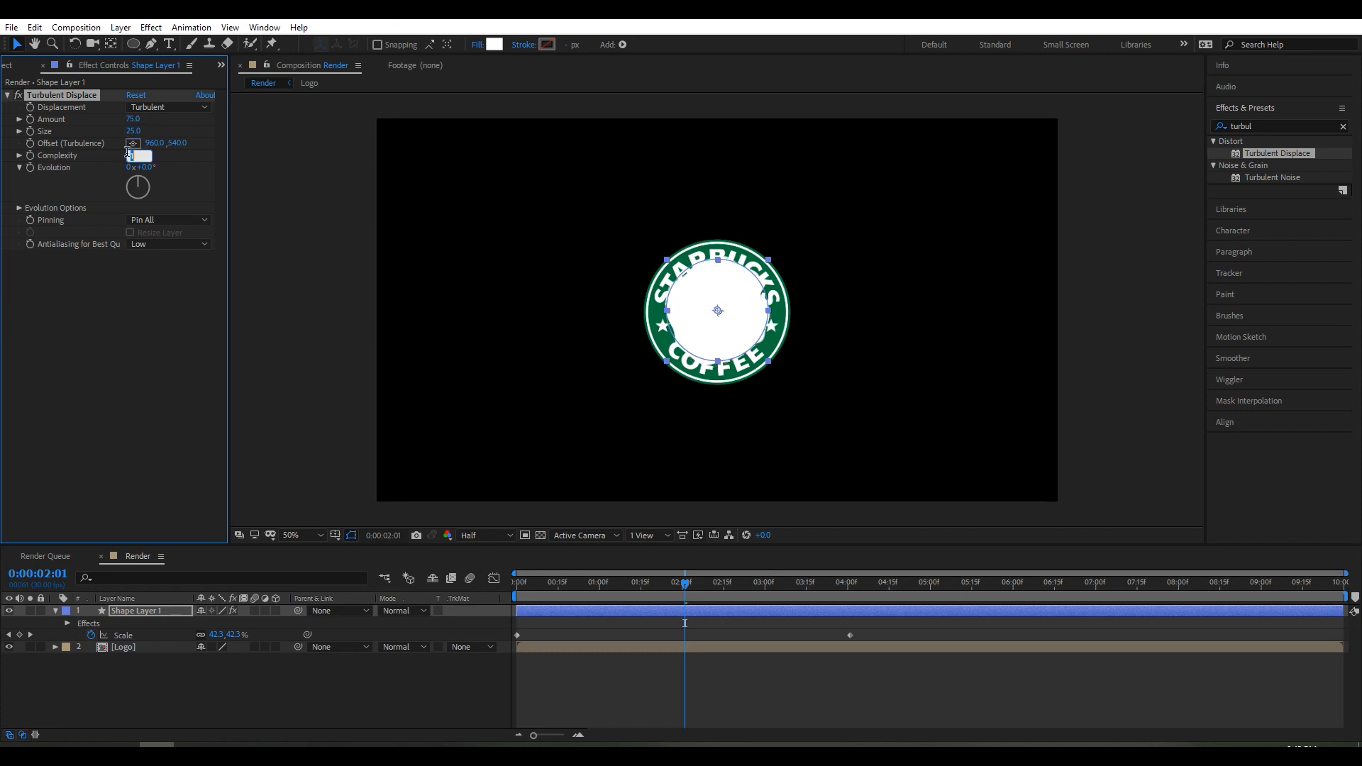
{"action": "key", "text": "Return"}
{"action": "left_click_drag", "start_coordinate": [675, 589], "coordinate": [773, 587]}
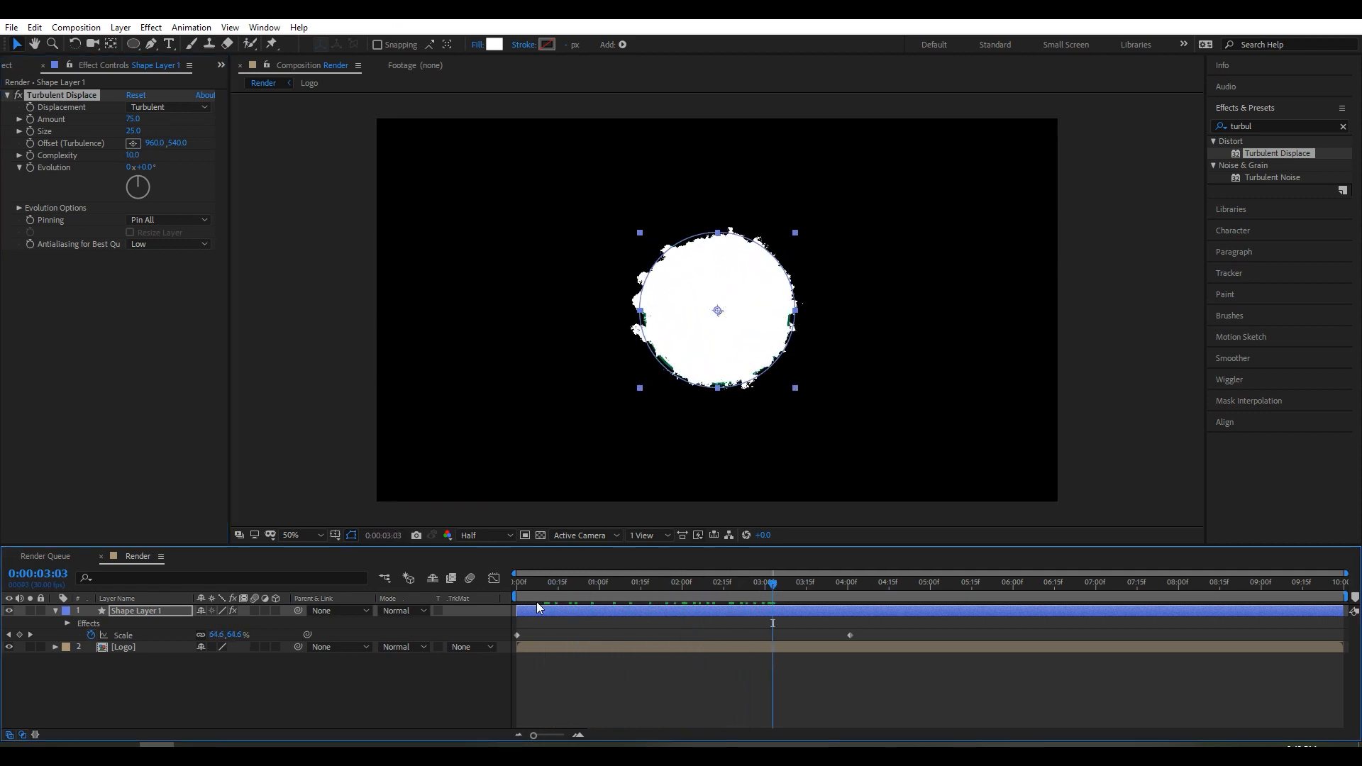
Set the Logo layer's track matte to Alpha Matte "Shape Layer 1" and scrub through the reveal.
{"action": "left_click", "coordinate": [149, 647]}
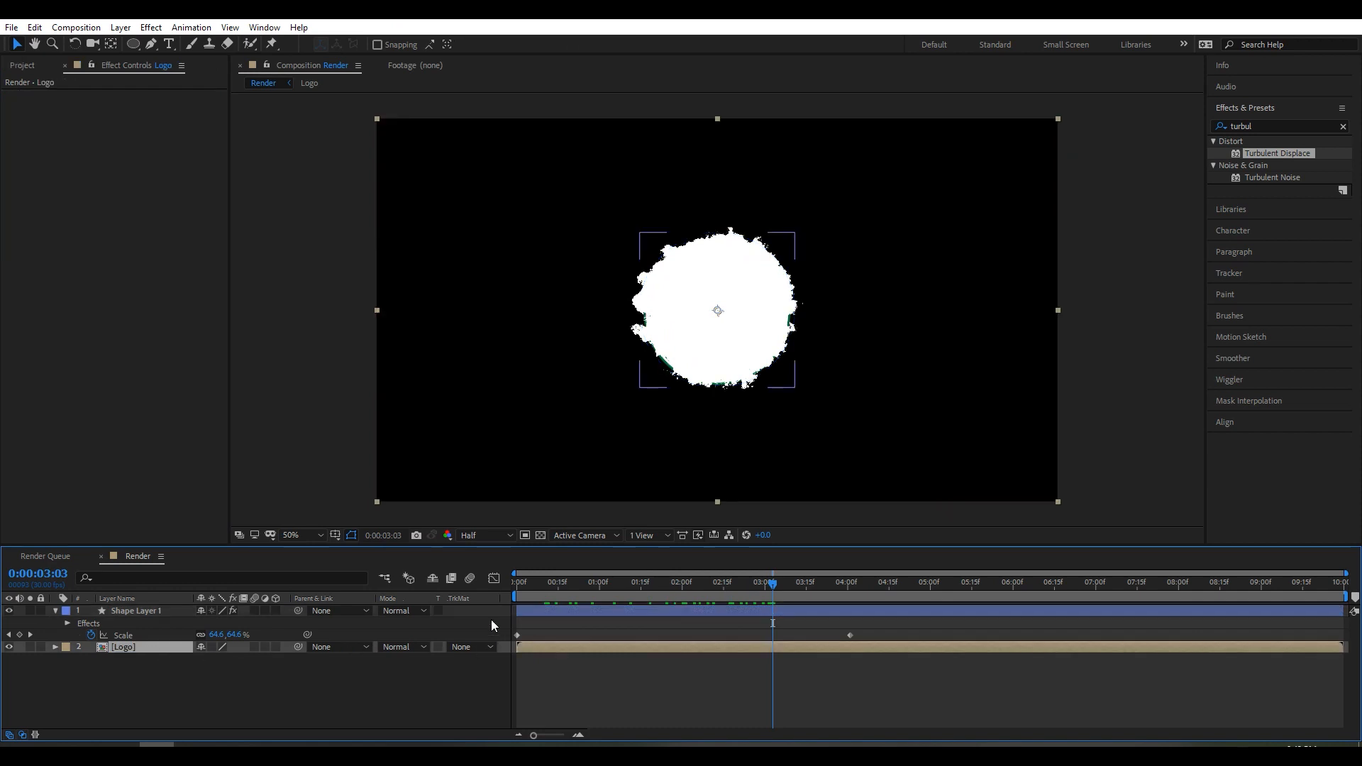
{"action": "left_click", "coordinate": [466, 646]}
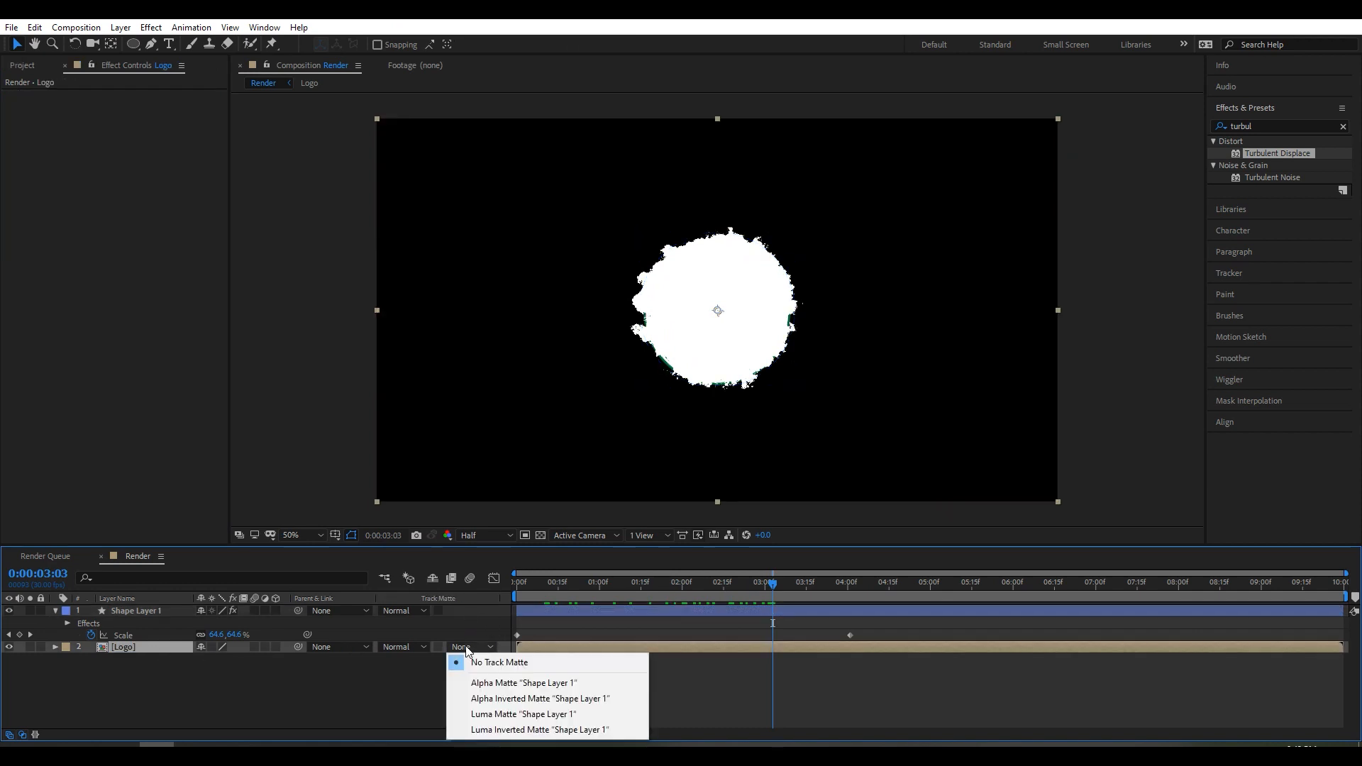
{"action": "left_click", "coordinate": [512, 684]}
{"action": "mouse_move", "coordinate": [777, 586]}
{"action": "left_mouse_down"}
{"action": "mouse_move", "coordinate": [677, 609]}
{"action": "mouse_move", "coordinate": [780, 600]}
{"action": "left_mouse_up"}
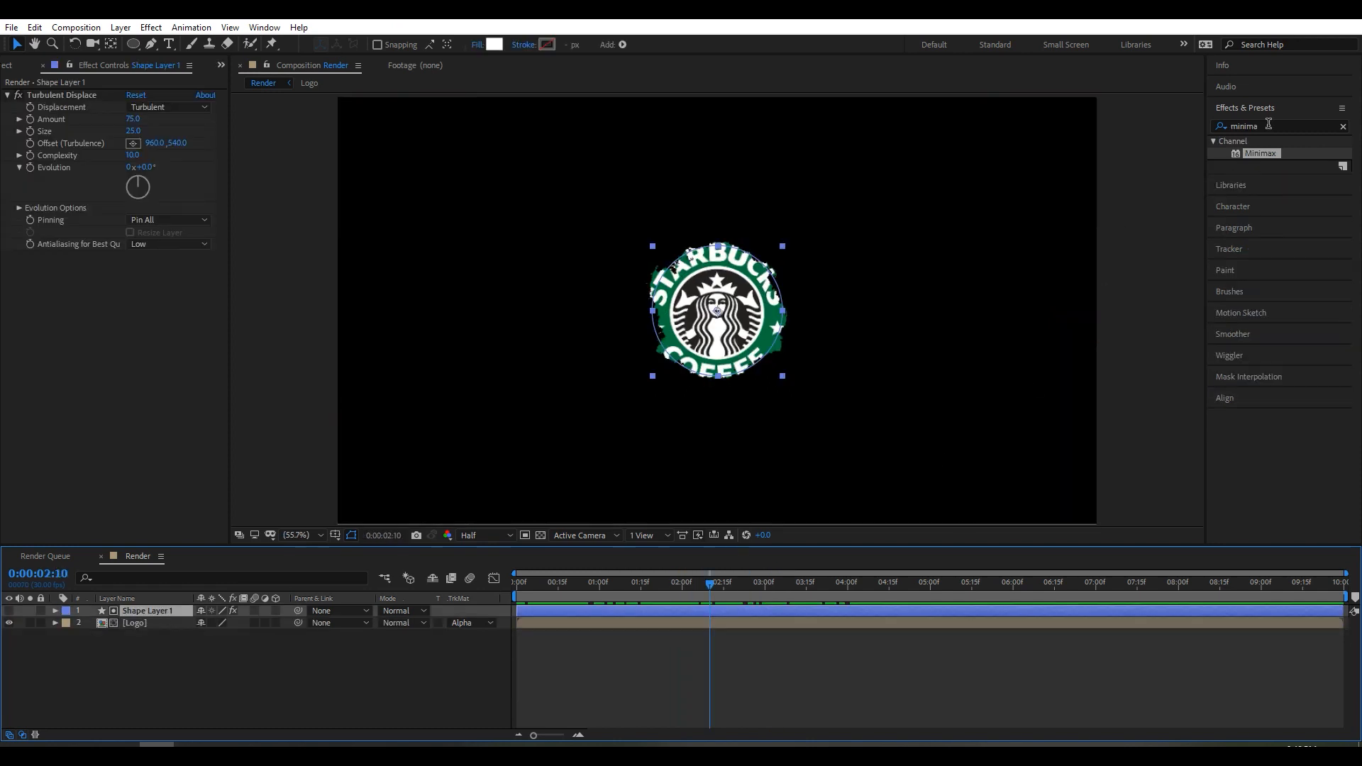
Find the Mosaic effect from the Stylize group and apply it to Shape Layer 1.
{"action": "left_click", "coordinate": [1268, 125]}
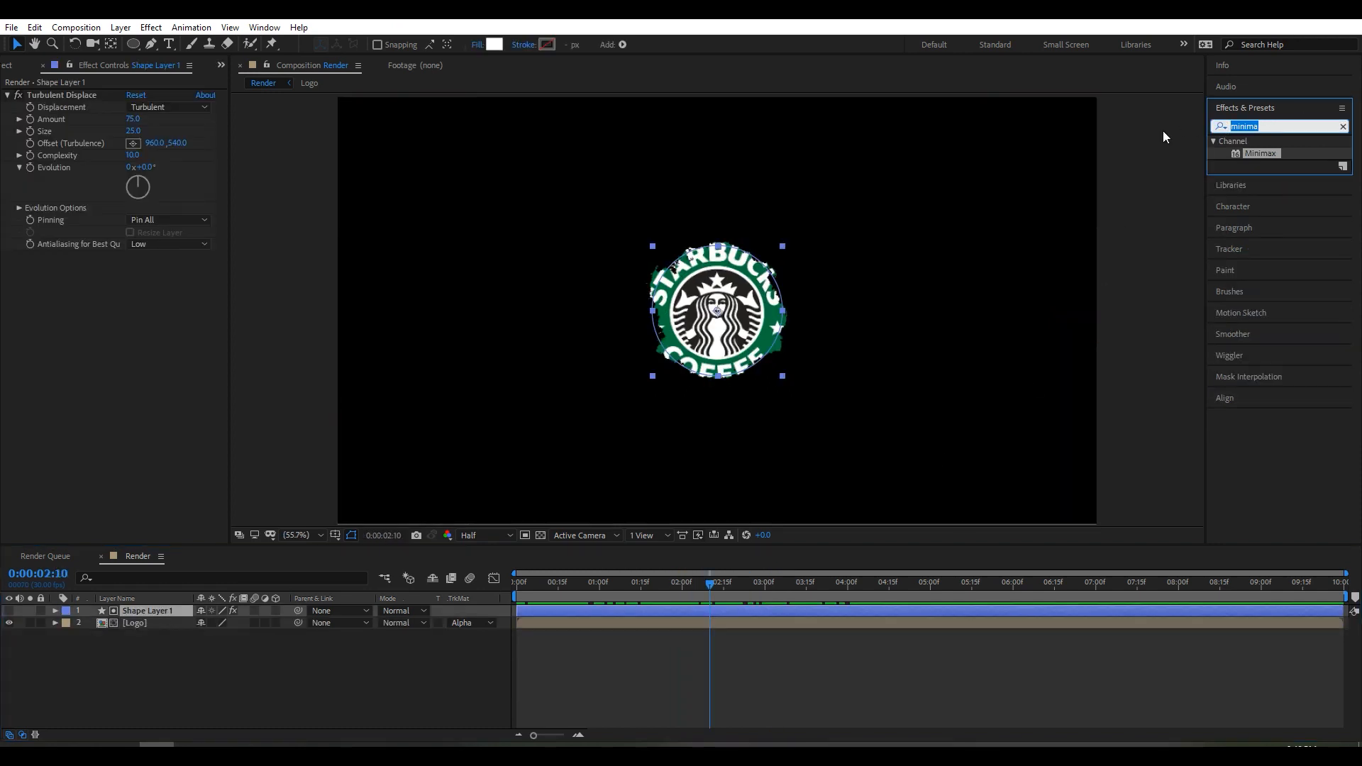
{"action": "type", "text": "mo"}
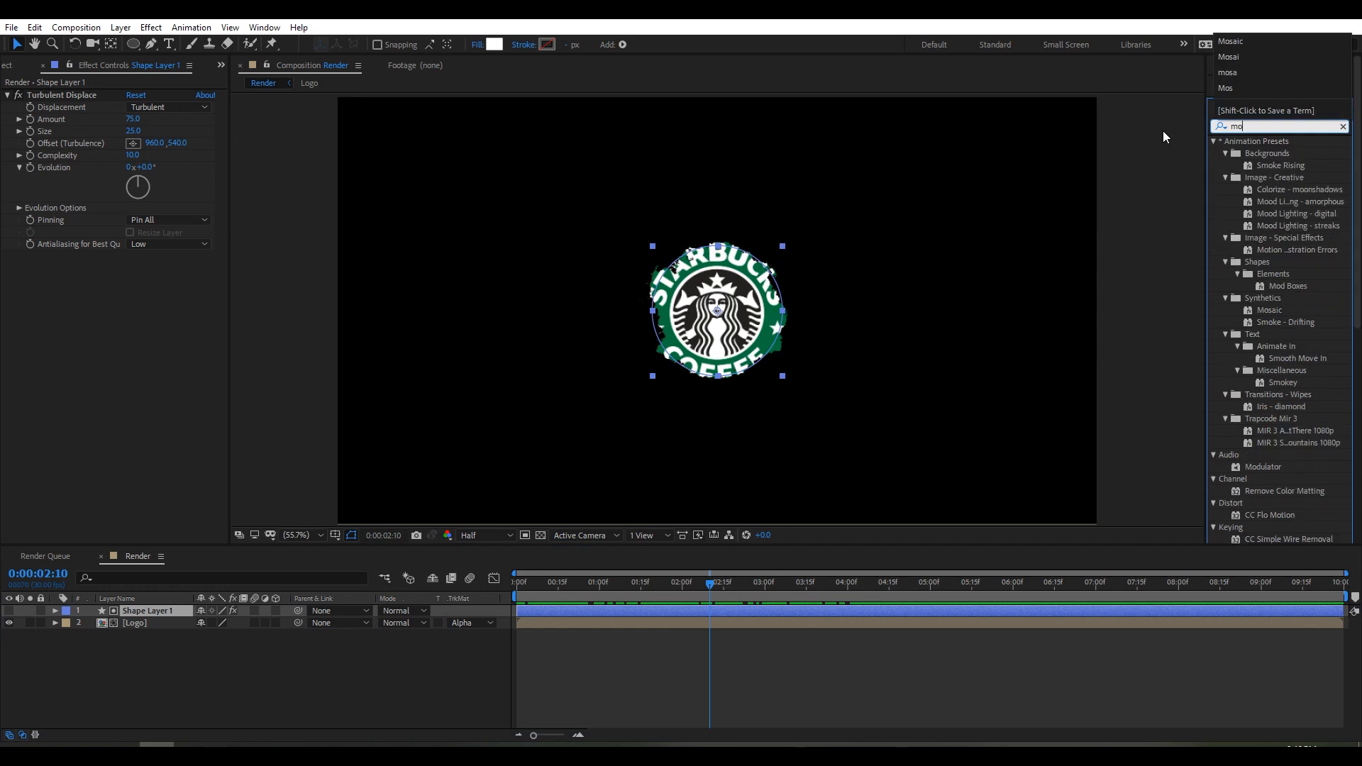
{"action": "type", "text": "sai"}
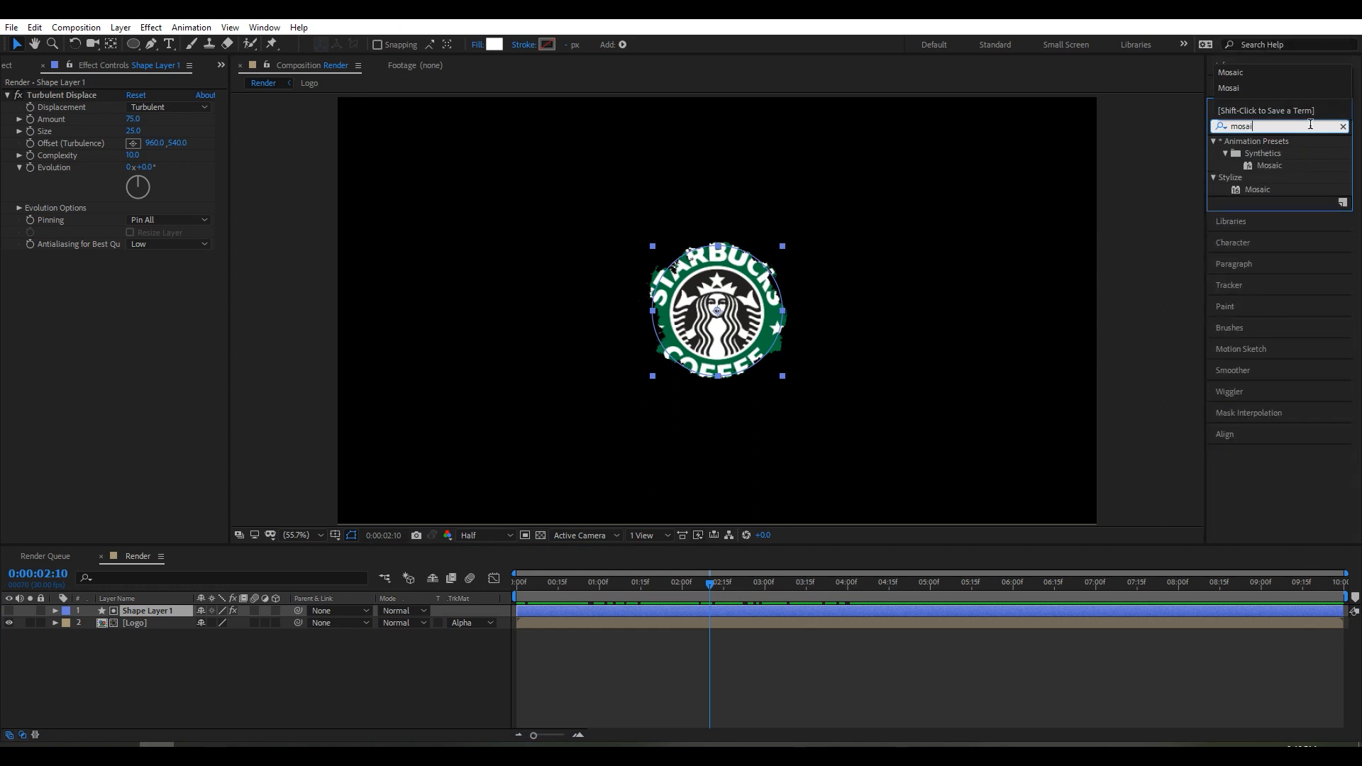
{"action": "left_click_drag", "start_coordinate": [1265, 189], "coordinate": [146, 610]}
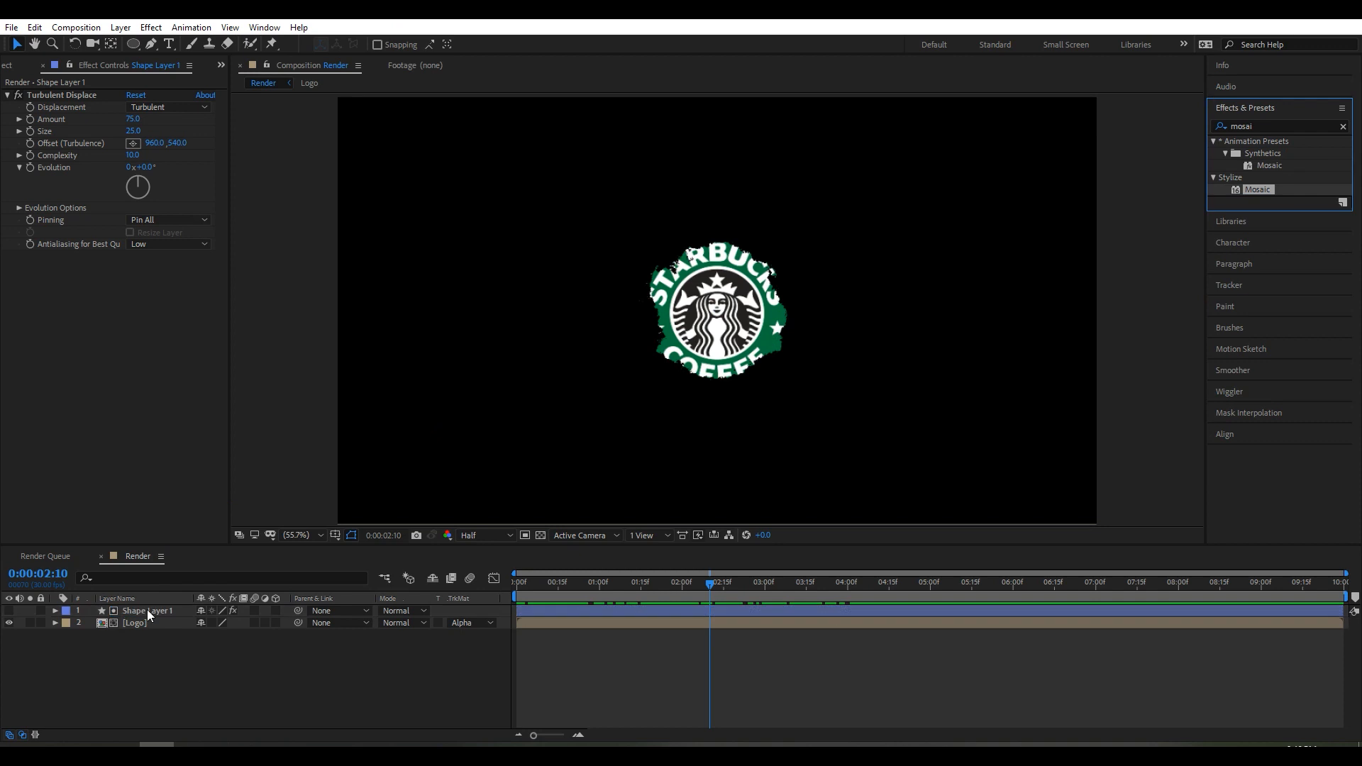
Set the Mosaic effect to 100 horizontal blocks and 50 vertical blocks.
{"action": "left_click", "coordinate": [132, 269]}
{"action": "type", "text": "100"}
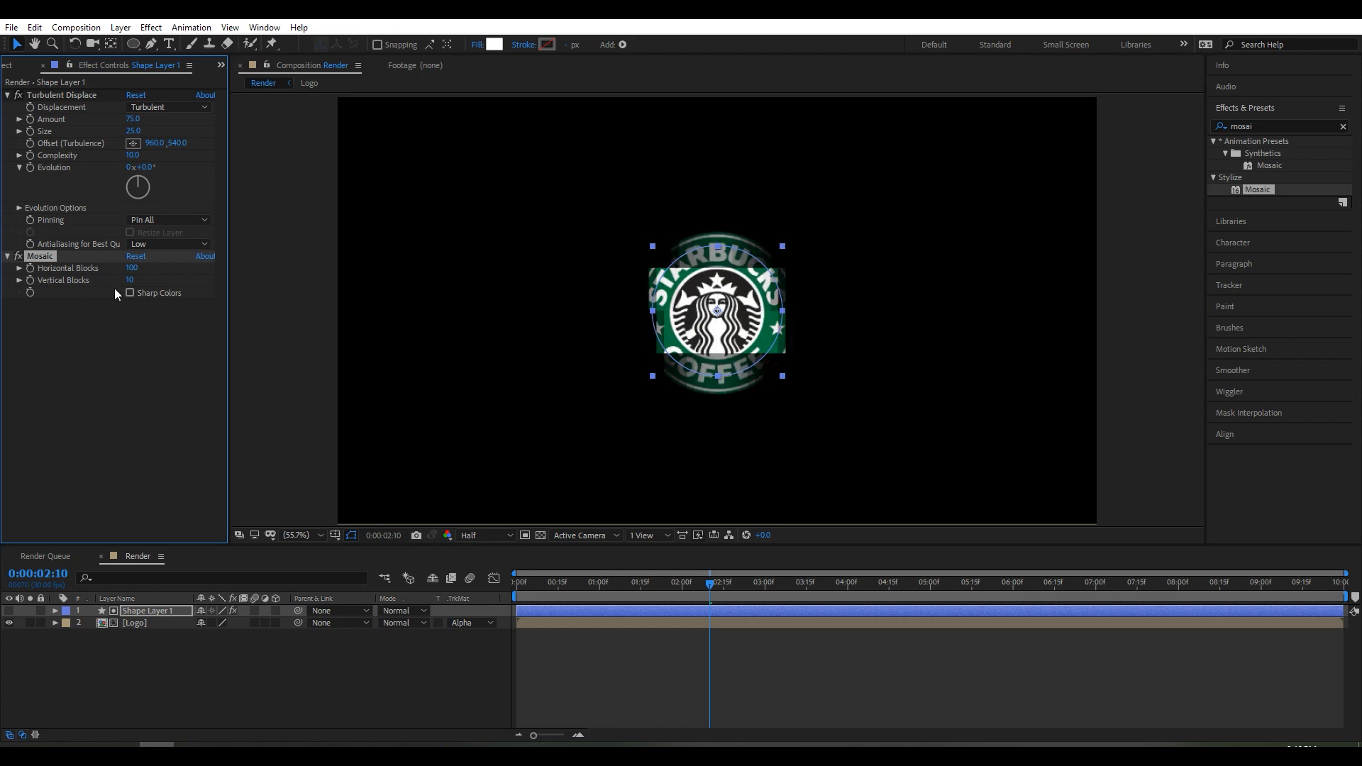
{"action": "left_click", "coordinate": [130, 280]}
{"action": "type", "text": "50"}
{"action": "key", "text": "Return"}
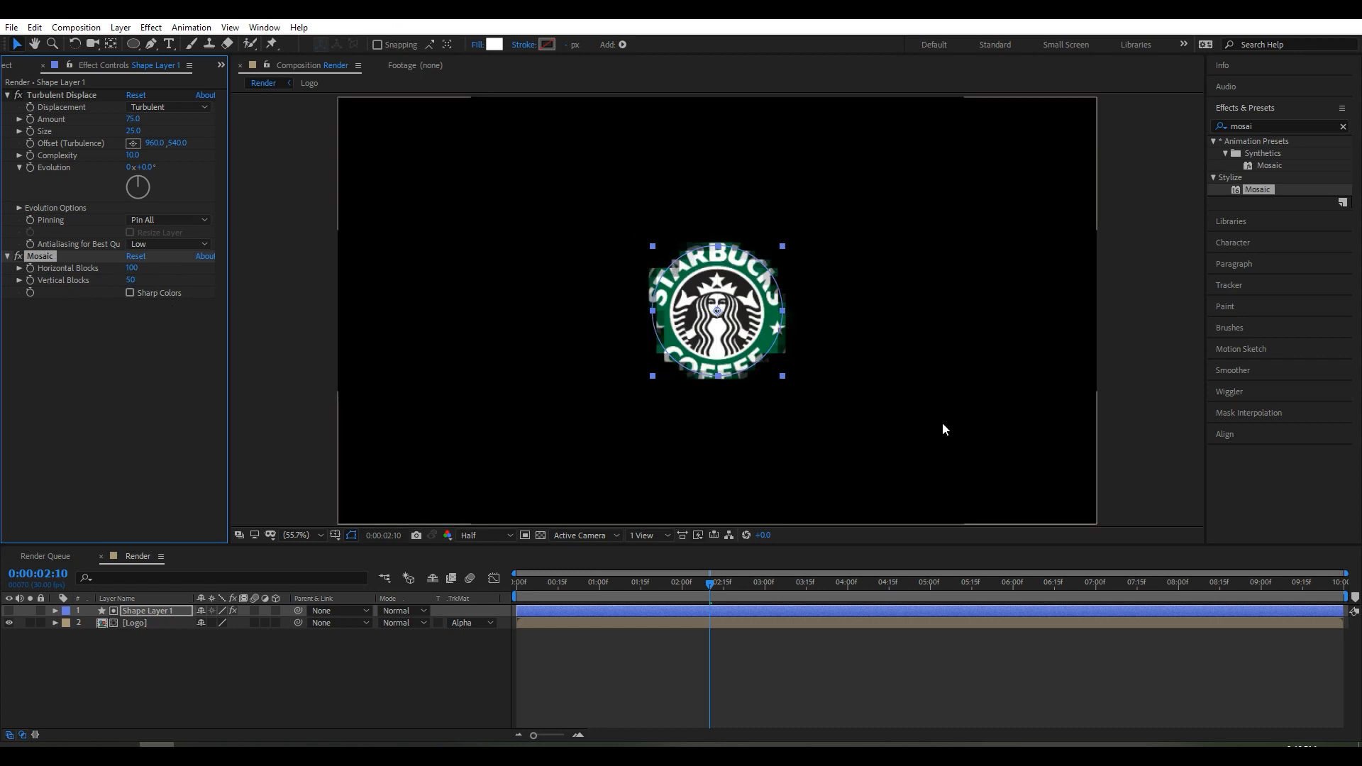
Pre-compose Shape Layer 1 and the Logo layer as "Logo Revers", moving all attributes into the new composition.
{"action": "left_click", "coordinate": [119, 659]}
{"action": "left_click", "coordinate": [164, 622]}
{"action": "left_click", "coordinate": [163, 614]}
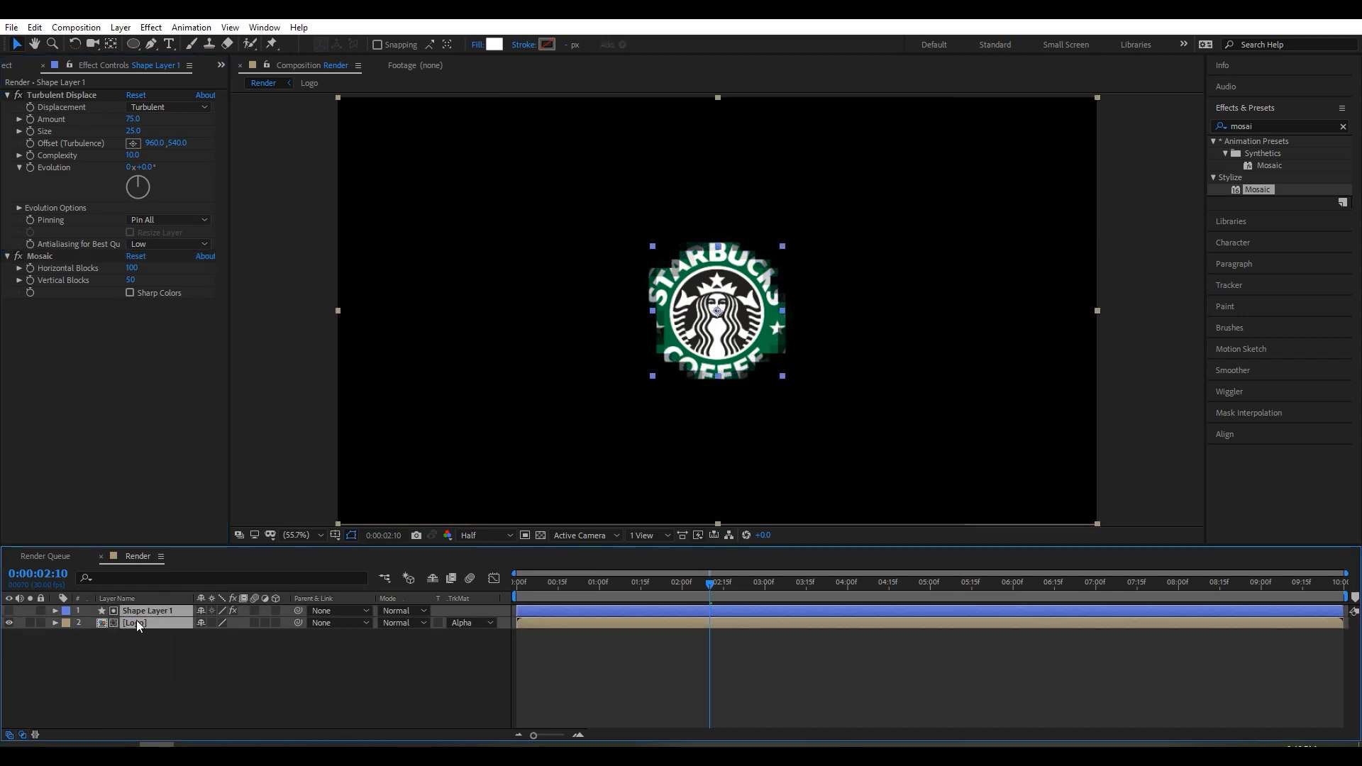
{"action": "right_click", "coordinate": [139, 616]}
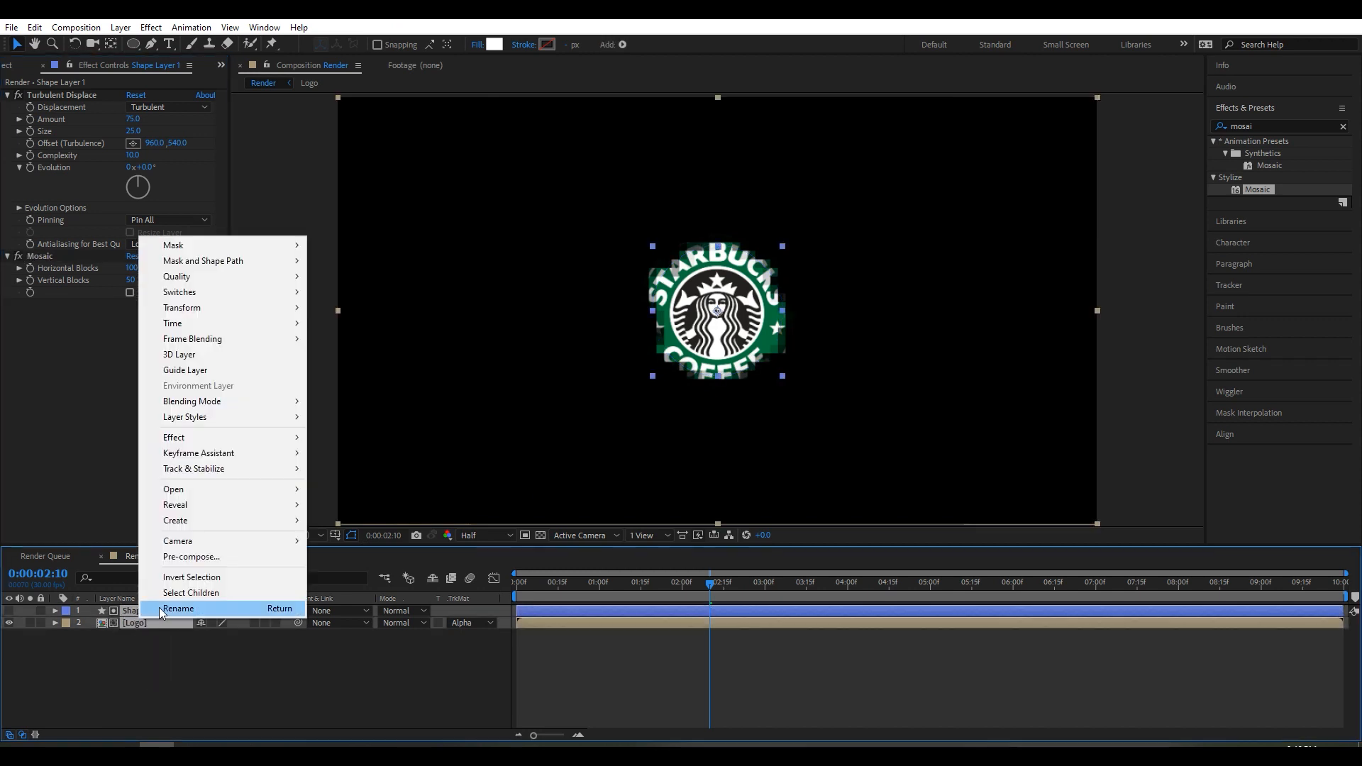
{"action": "left_click", "coordinate": [190, 557]}
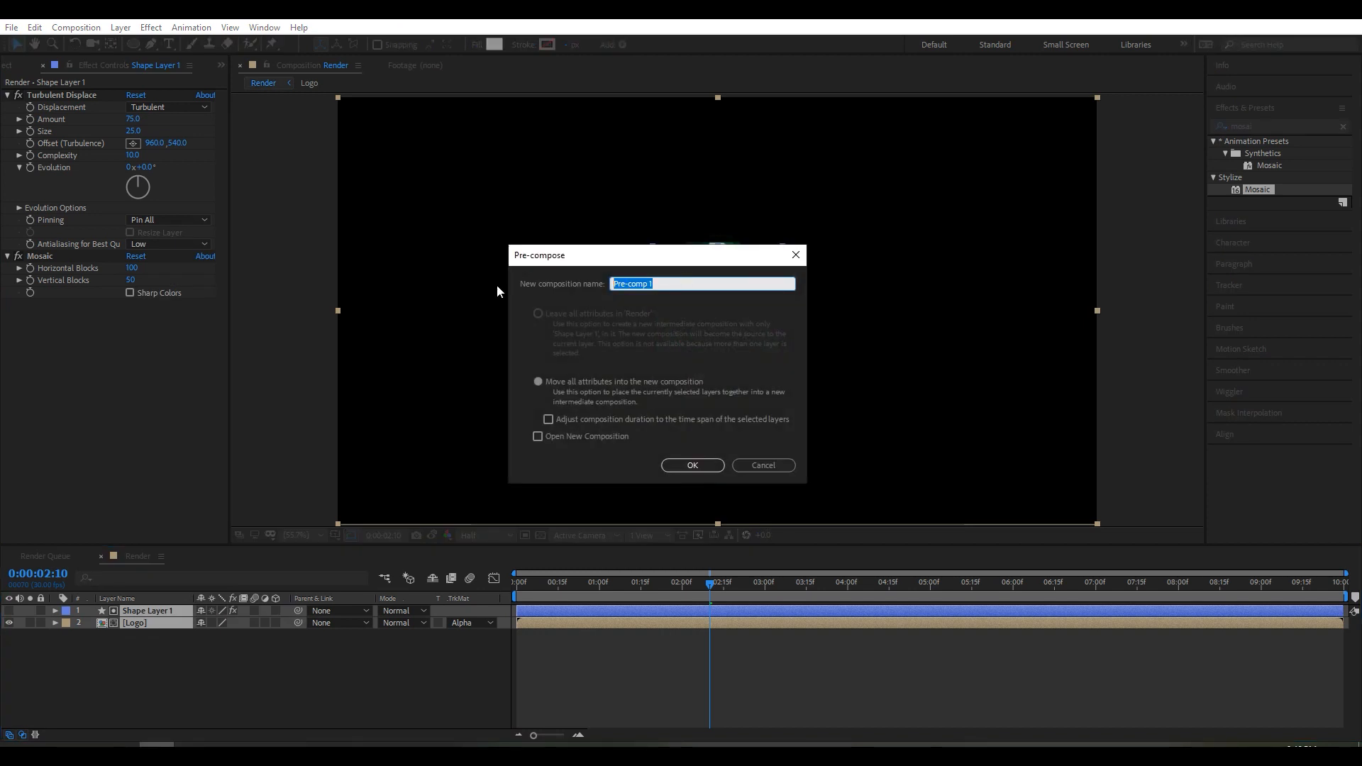
{"action": "type", "text": "Logo Revers"}
{"action": "left_click", "coordinate": [537, 383]}
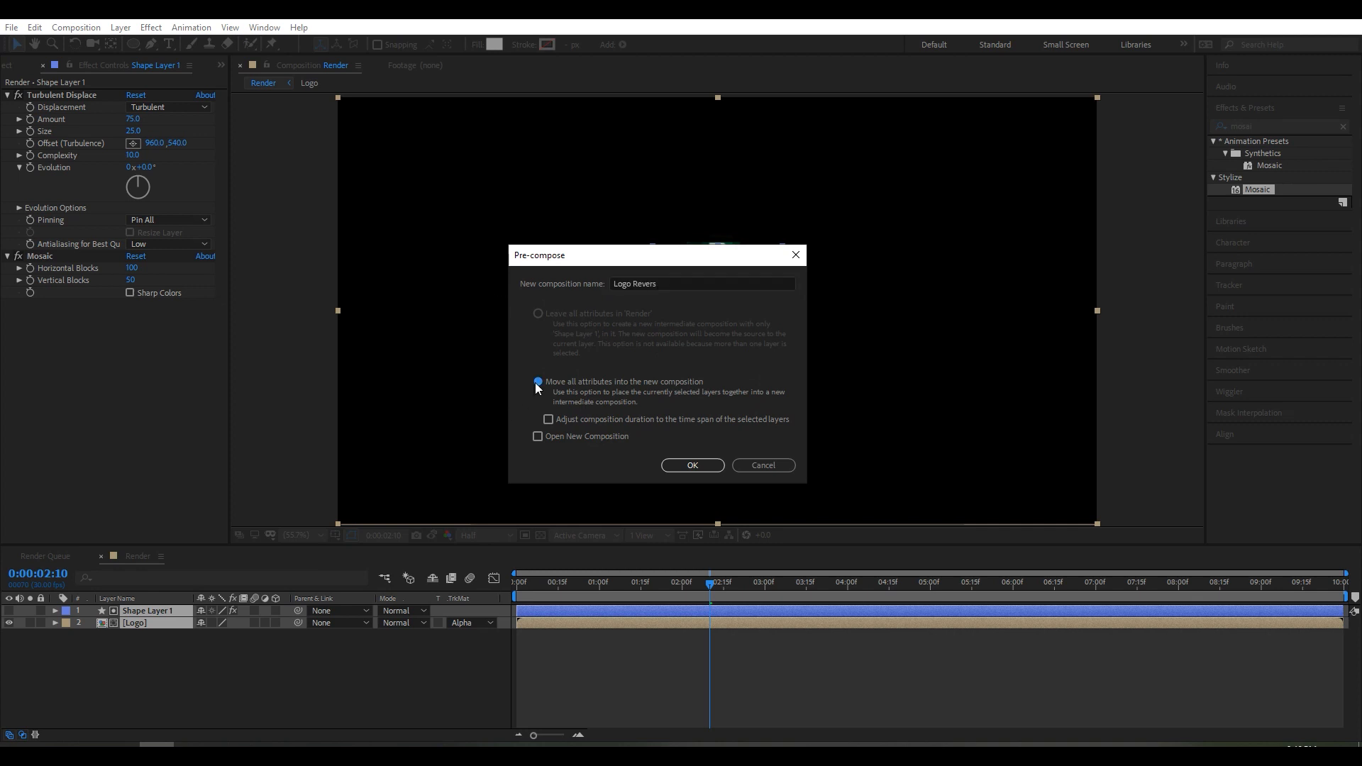
{"action": "left_click", "coordinate": [698, 466]}
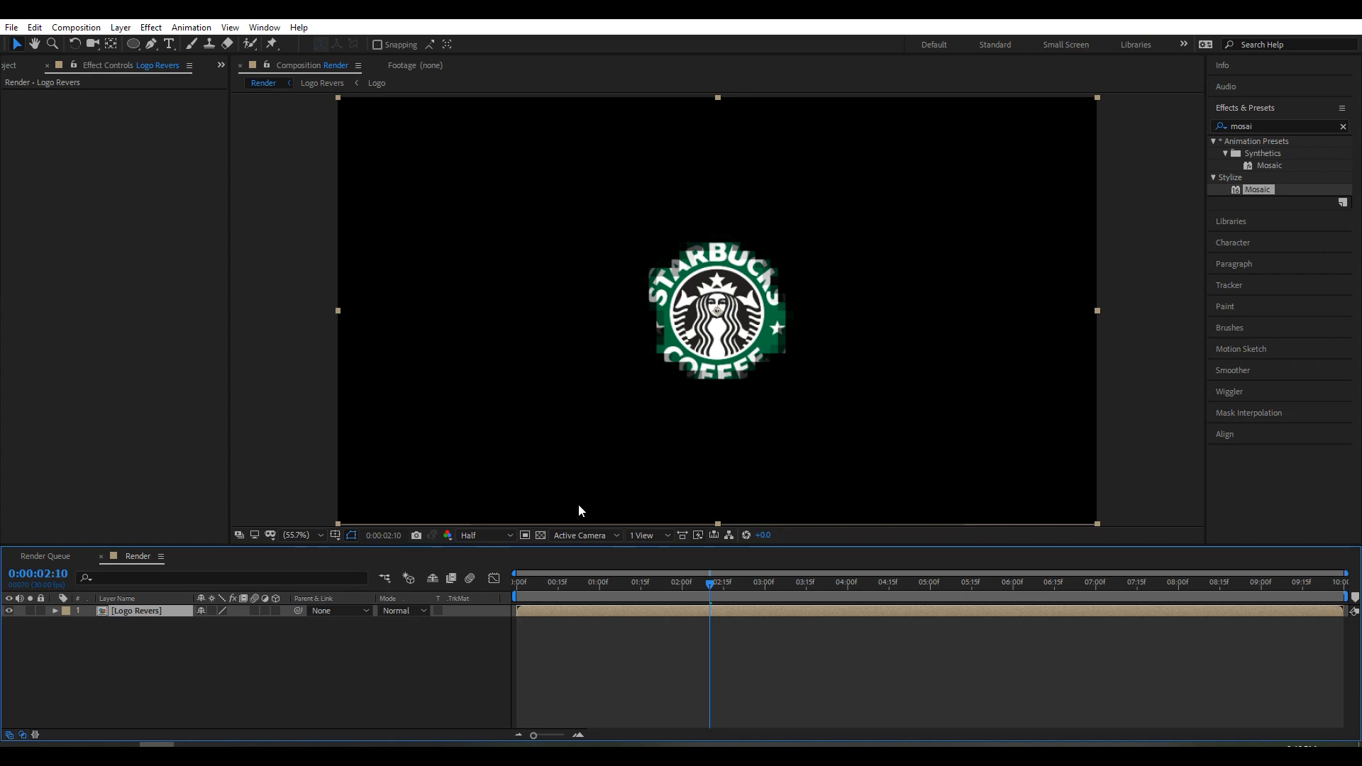
Find the Fill effect, apply it to the Logo Revers layer and set its colour to white.
{"action": "left_click", "coordinate": [1264, 126]}
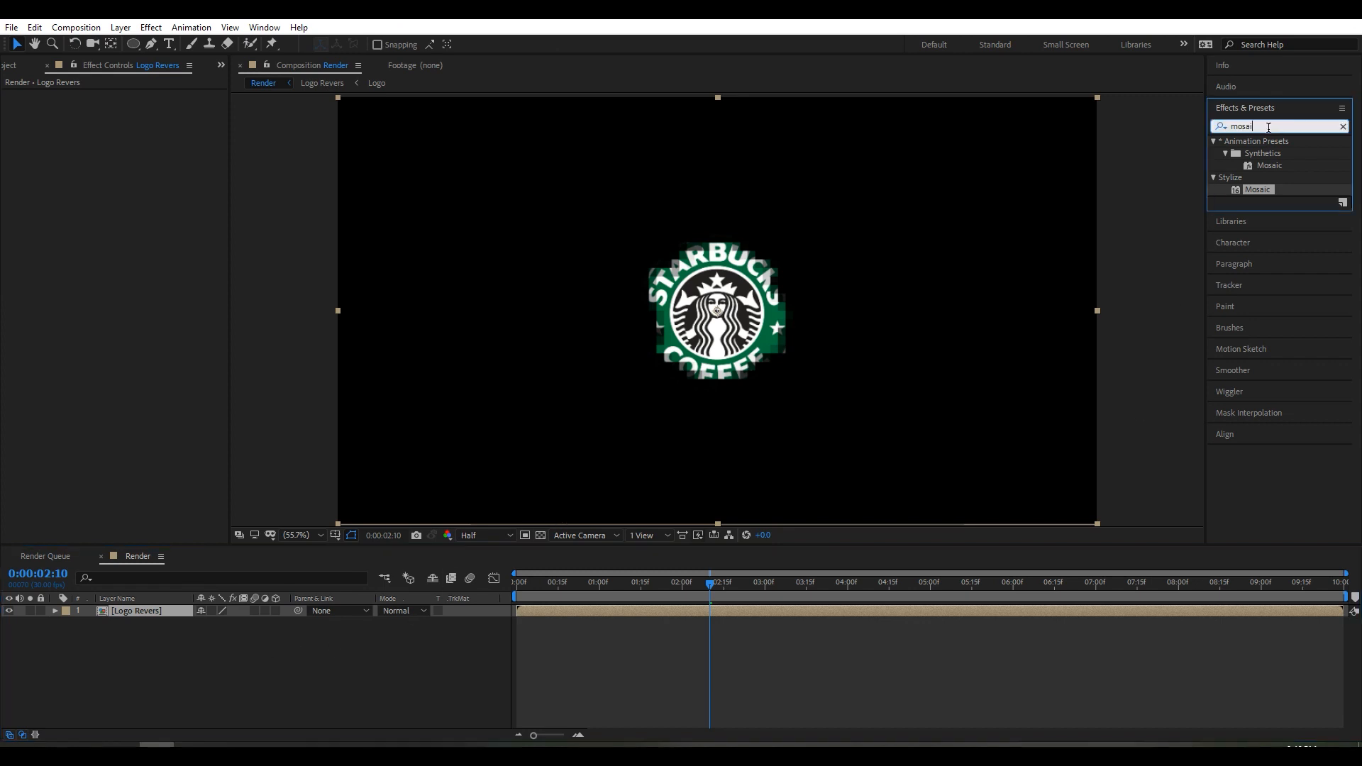
{"action": "type", "text": "fill"}
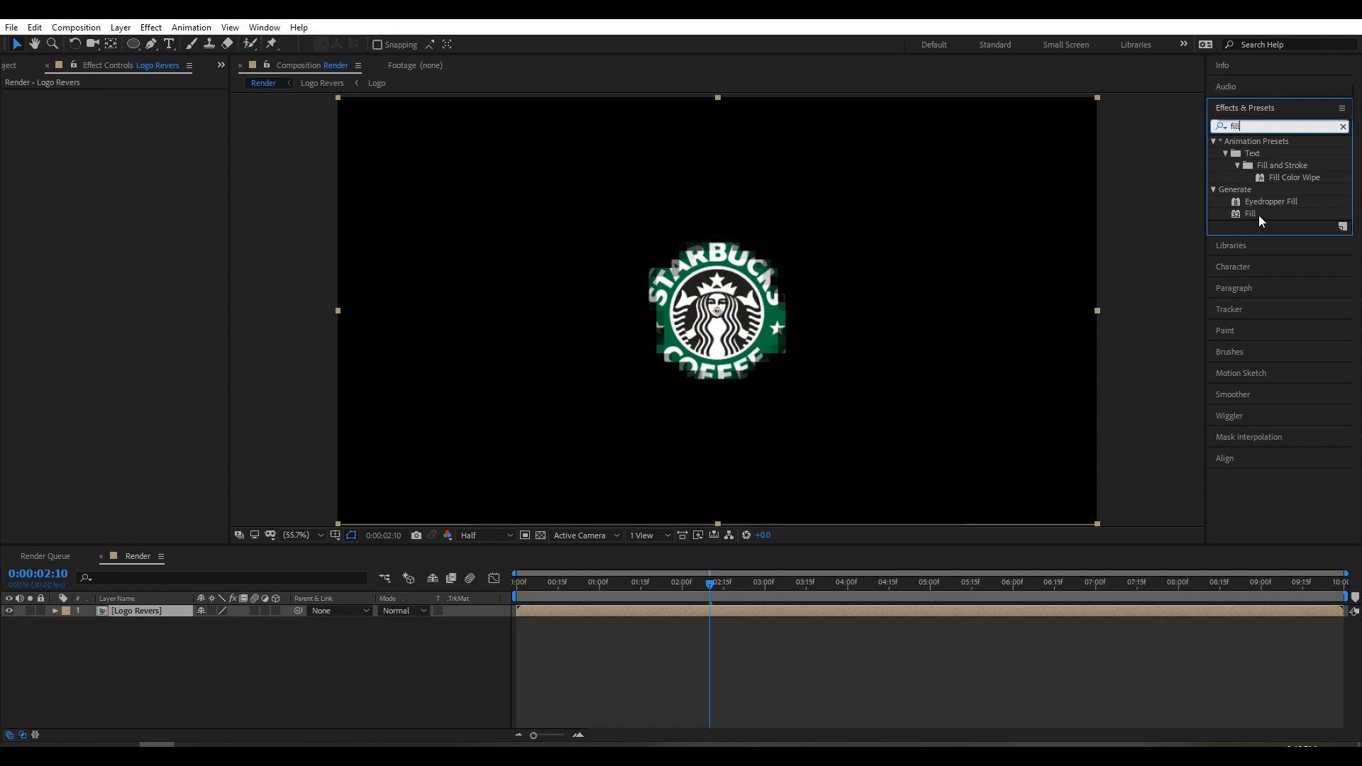
{"action": "left_click_drag", "start_coordinate": [1254, 213], "coordinate": [151, 610]}
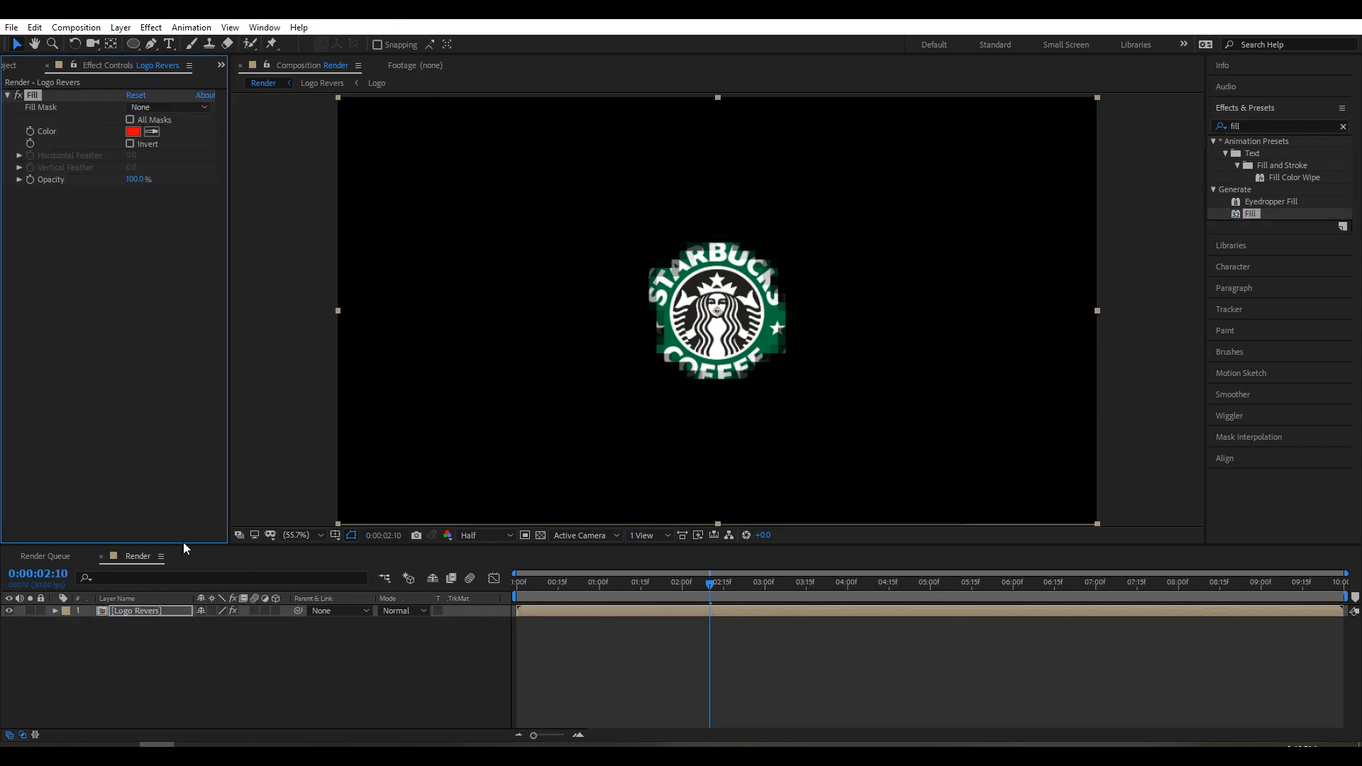
{"action": "left_click", "coordinate": [132, 131]}
{"action": "left_click_drag", "start_coordinate": [901, 447], "coordinate": [800, 353]}
{"action": "left_click", "coordinate": [1109, 354]}
Duplicate the Logo Revers layer and shift the upper copy a few frames later in the timeline.
{"action": "left_click", "coordinate": [153, 611]}
{"action": "left_click", "coordinate": [36, 27]}
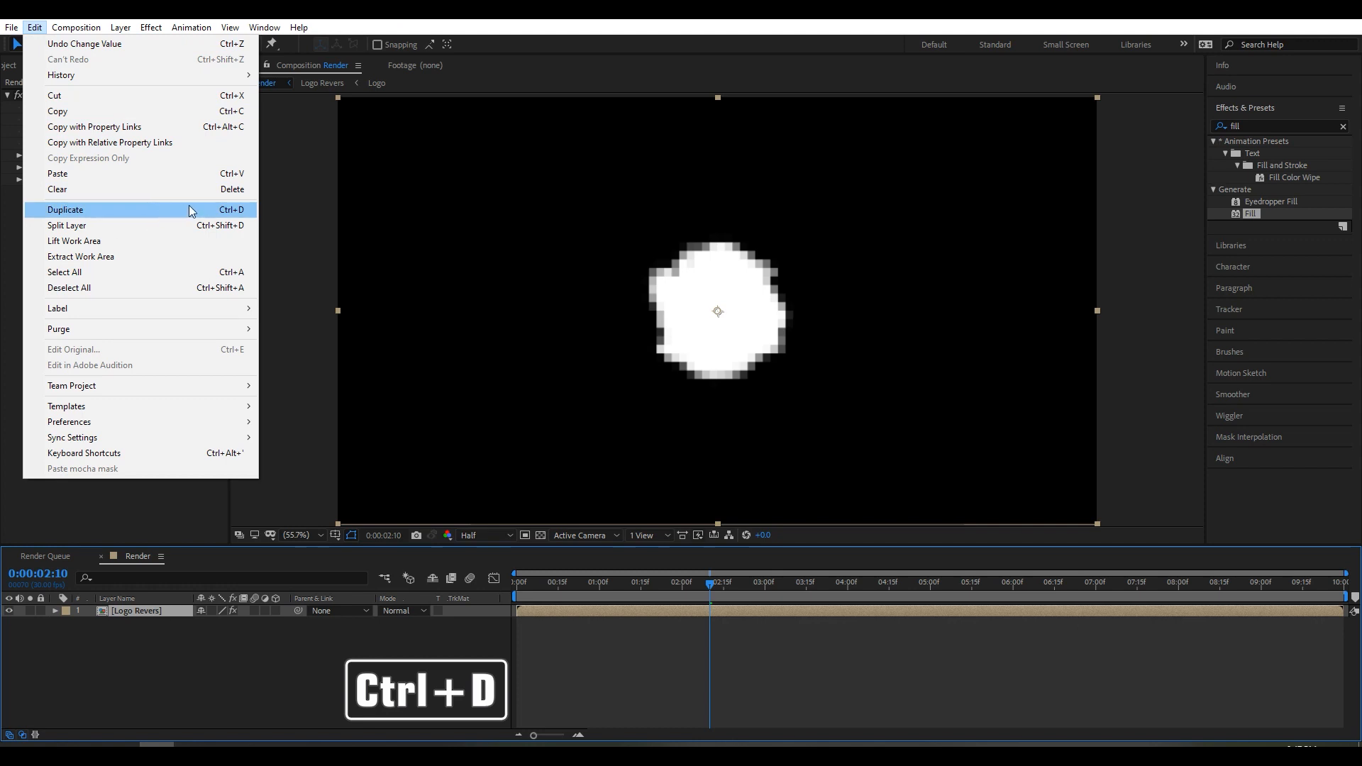
{"action": "left_click", "coordinate": [226, 212]}
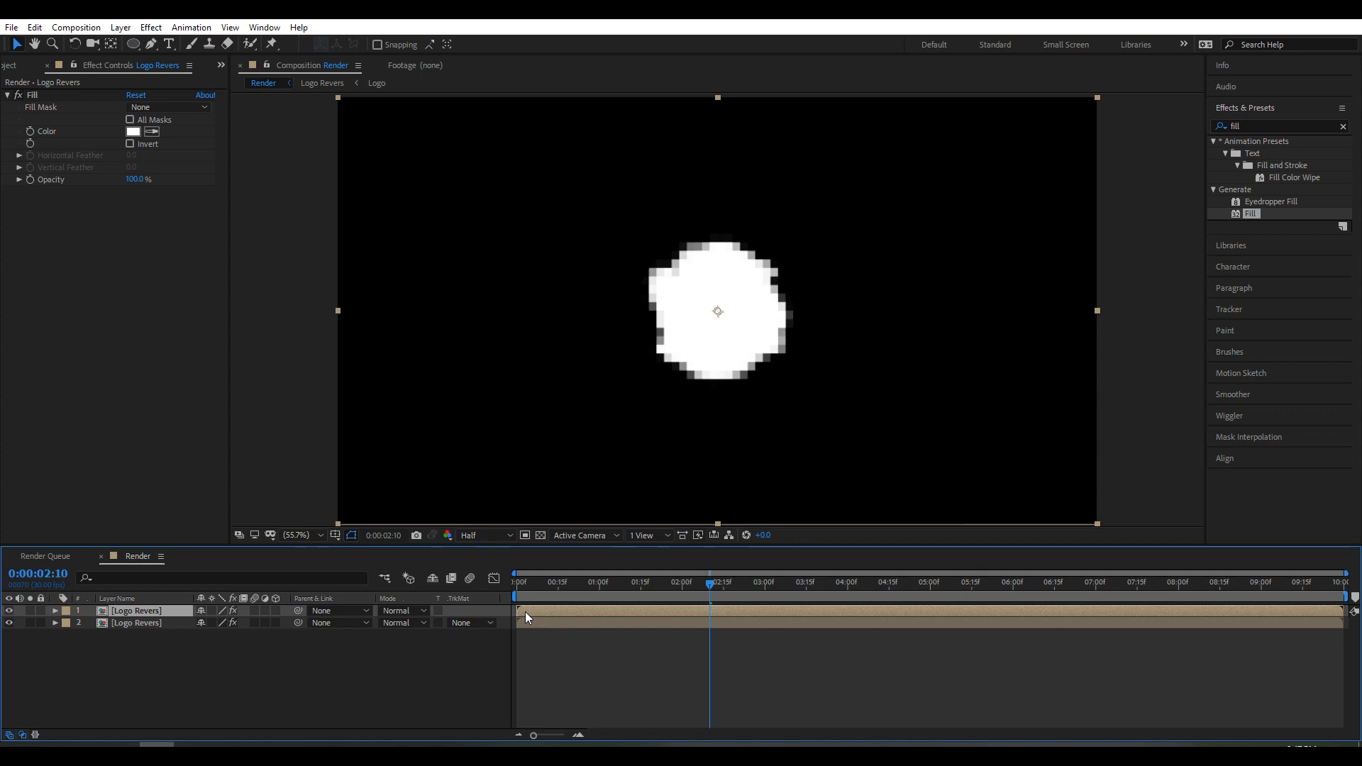
{"action": "left_click_drag", "start_coordinate": [527, 612], "coordinate": [535, 612]}
{"action": "left_click_drag", "start_coordinate": [710, 583], "coordinate": [641, 584]}
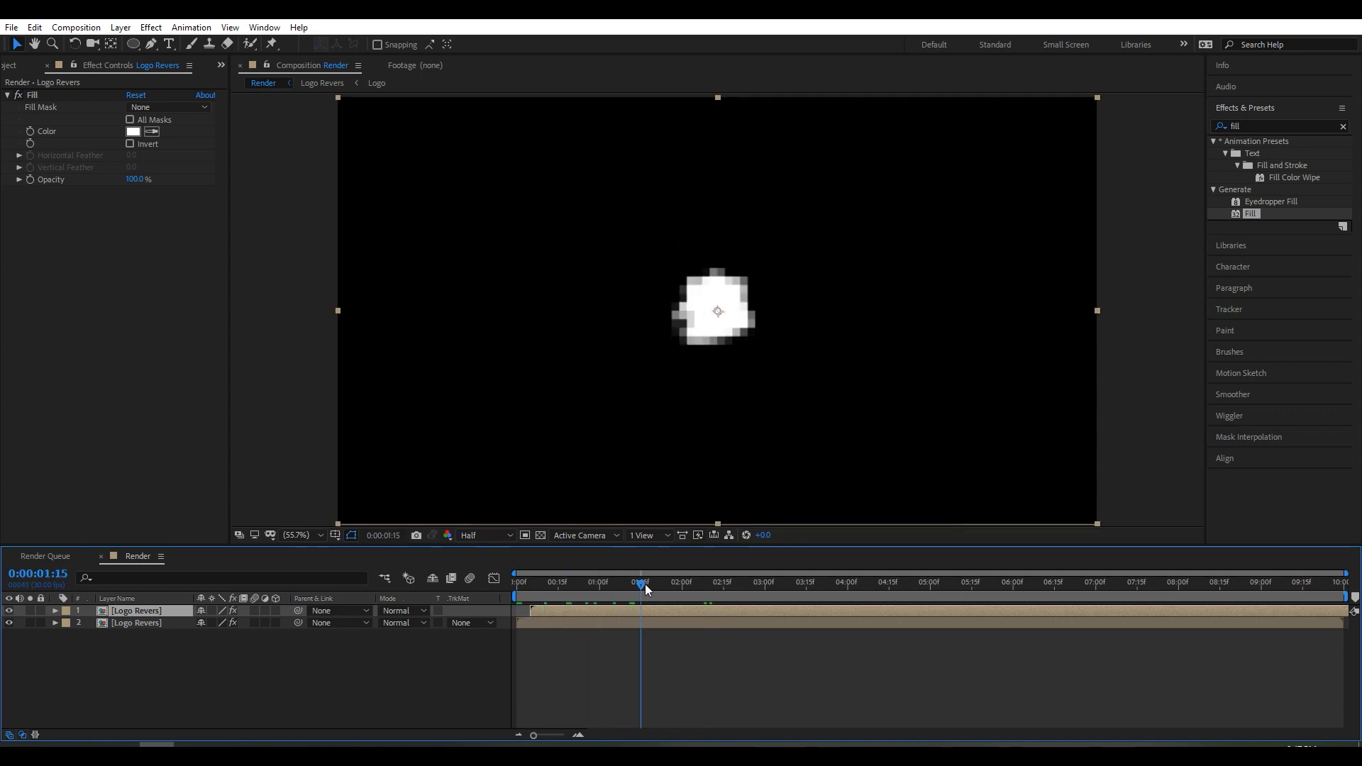
Set the lower Logo Revers layer's track matte to Alpha Inverted Matte "[Logo Revers]" and scrub through the resulting outline animation.
{"action": "left_click", "coordinate": [180, 622]}
{"action": "left_click", "coordinate": [457, 622]}
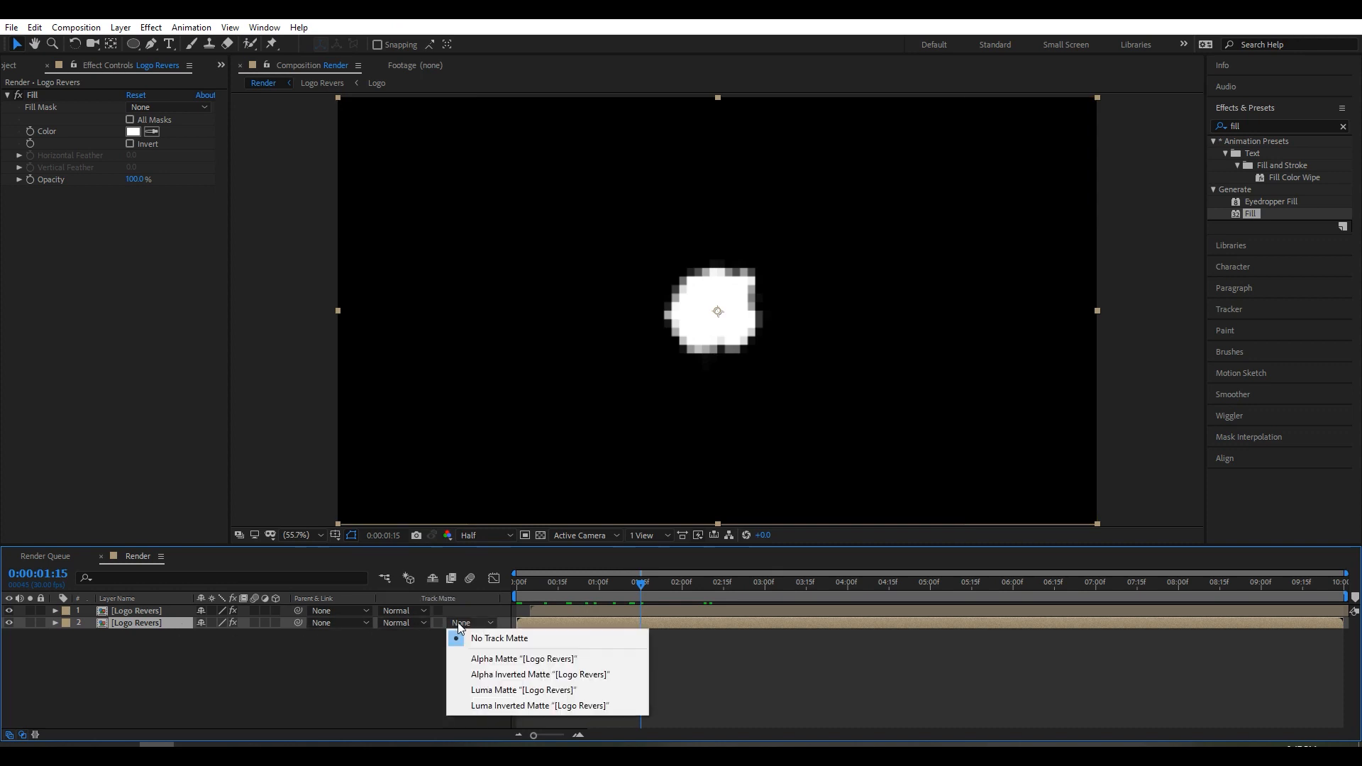
{"action": "left_click", "coordinate": [500, 677]}
{"action": "left_click_drag", "start_coordinate": [551, 594], "coordinate": [708, 590]}
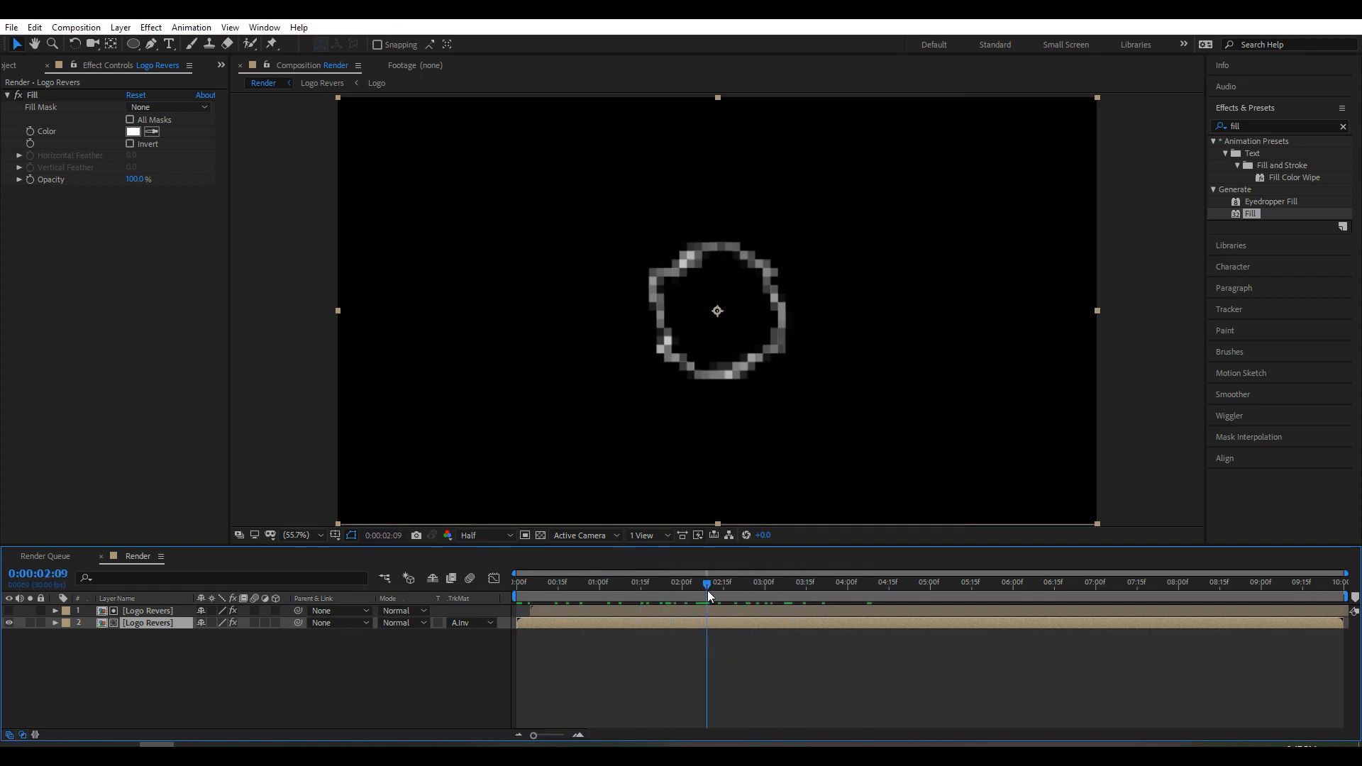
{"action": "scroll", "coordinate": [772, 283], "scroll_direction": "down", "scroll_amount": 1}
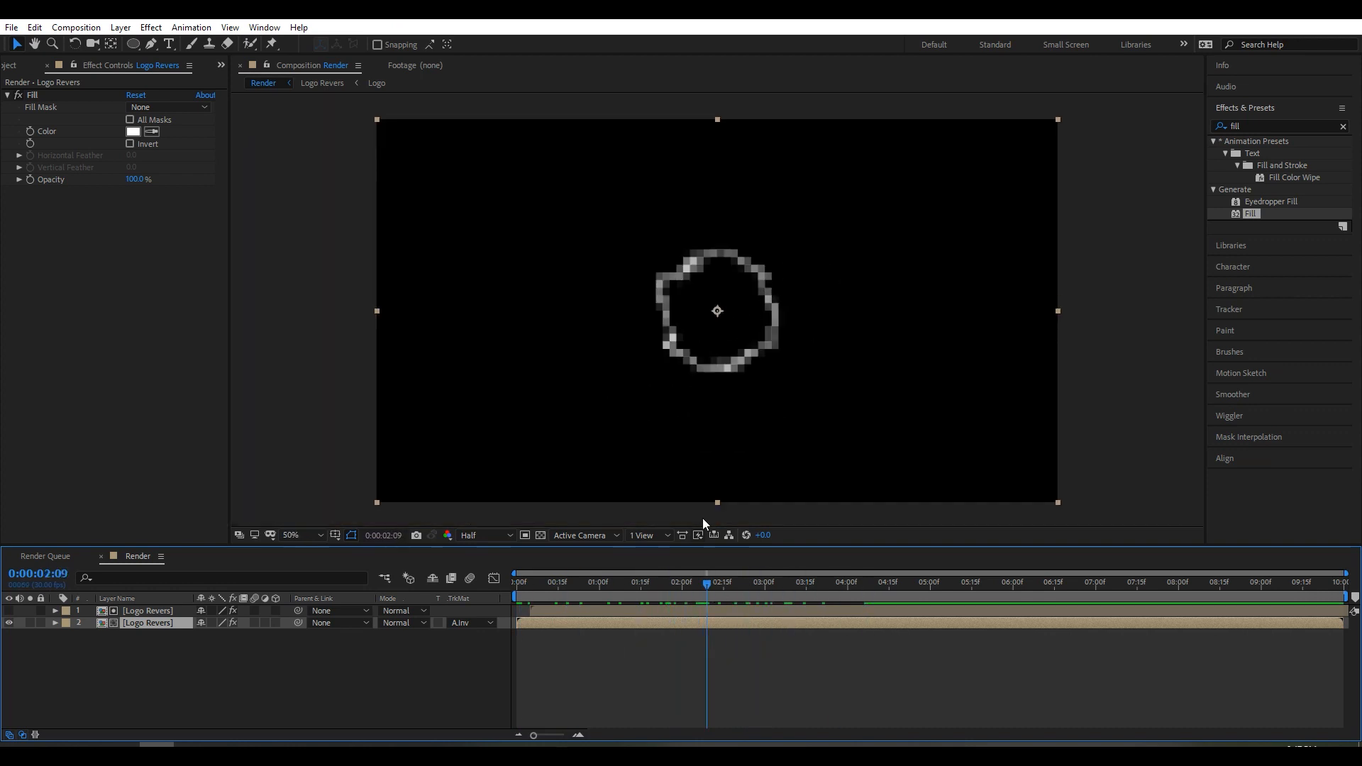
{"action": "left_click_drag", "start_coordinate": [723, 589], "coordinate": [839, 594]}
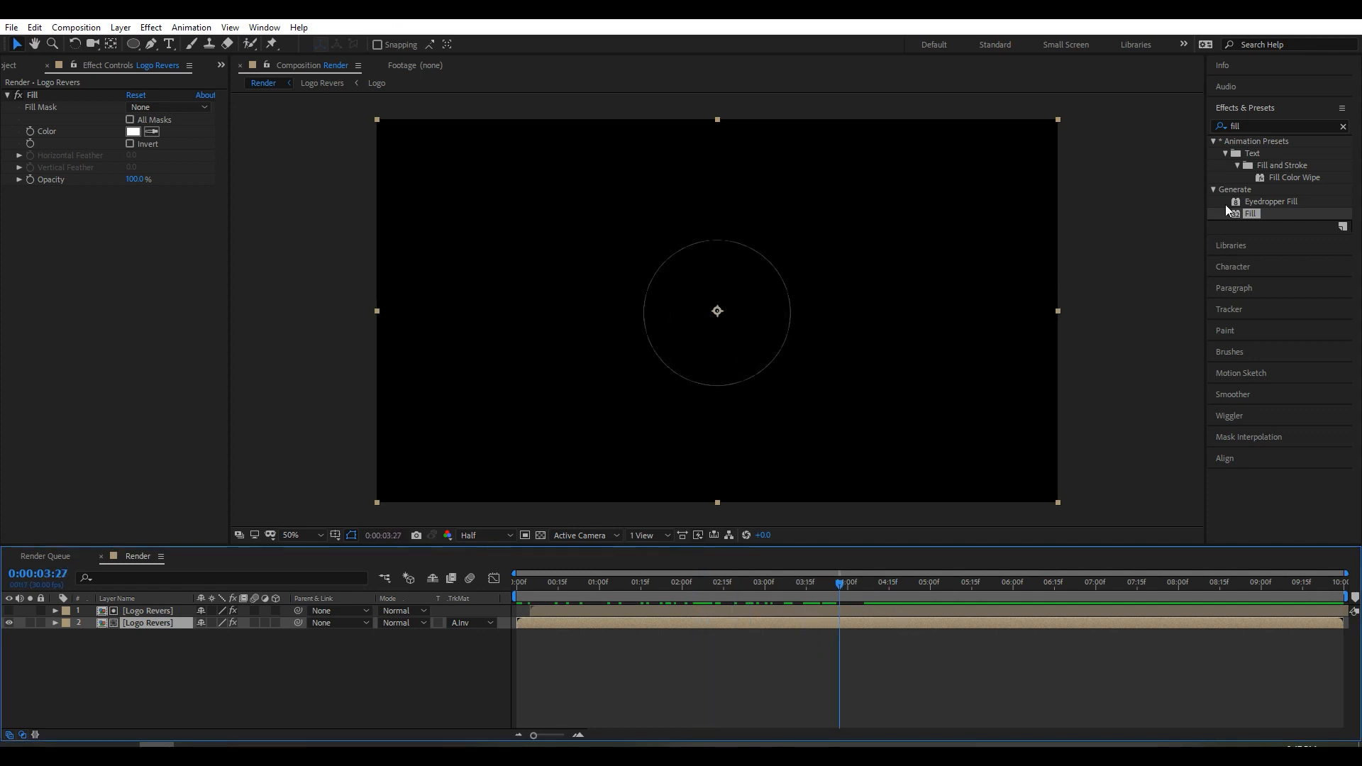
Find the Minimax effect in the Channel group and apply it to the lower Logo Revers layer.
{"action": "left_click", "coordinate": [1260, 122]}
{"action": "left_click_drag", "start_coordinate": [1260, 122], "coordinate": [1191, 137]}
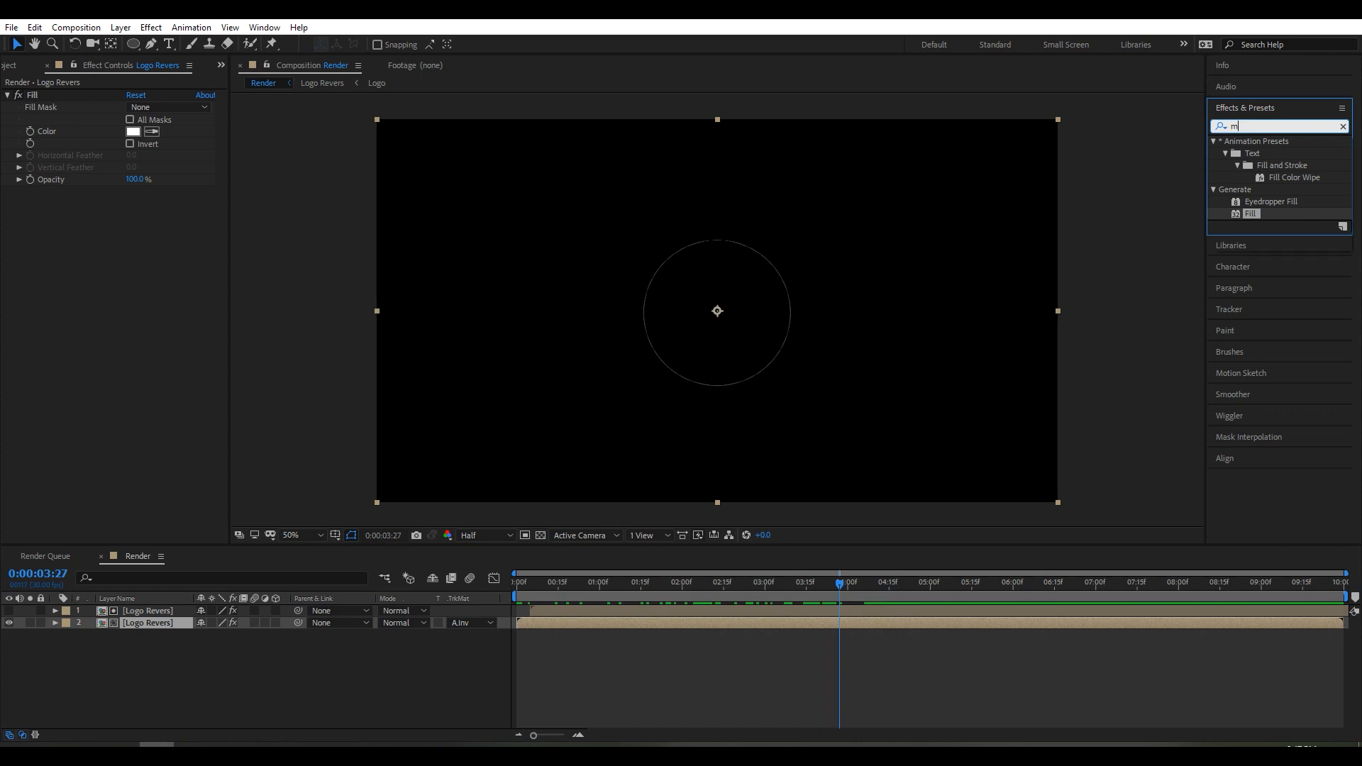
{"action": "type", "text": "minim"}
{"action": "left_click_drag", "start_coordinate": [1254, 155], "coordinate": [134, 623]}
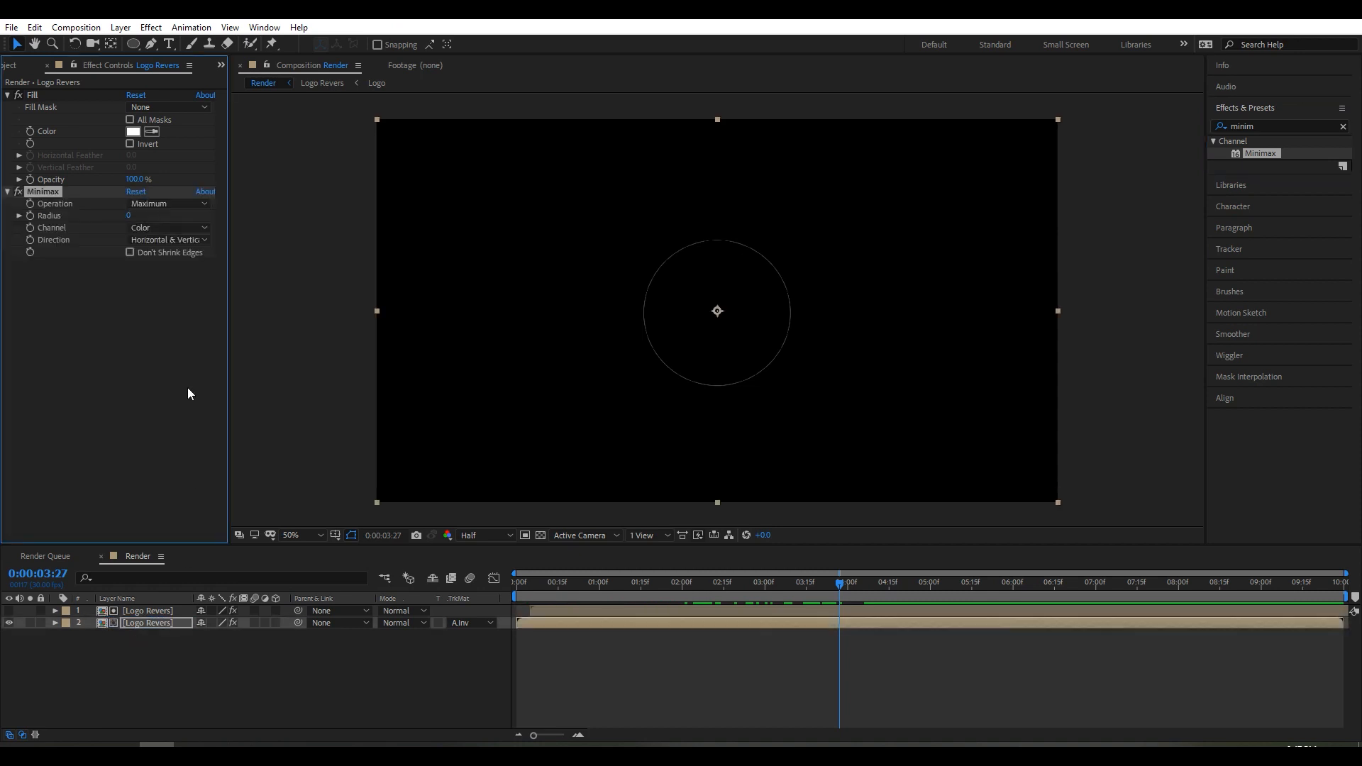
Set Minimax to the Minimum operation on the Alpha and Color channel with a radius of 1.
{"action": "left_click", "coordinate": [161, 204]}
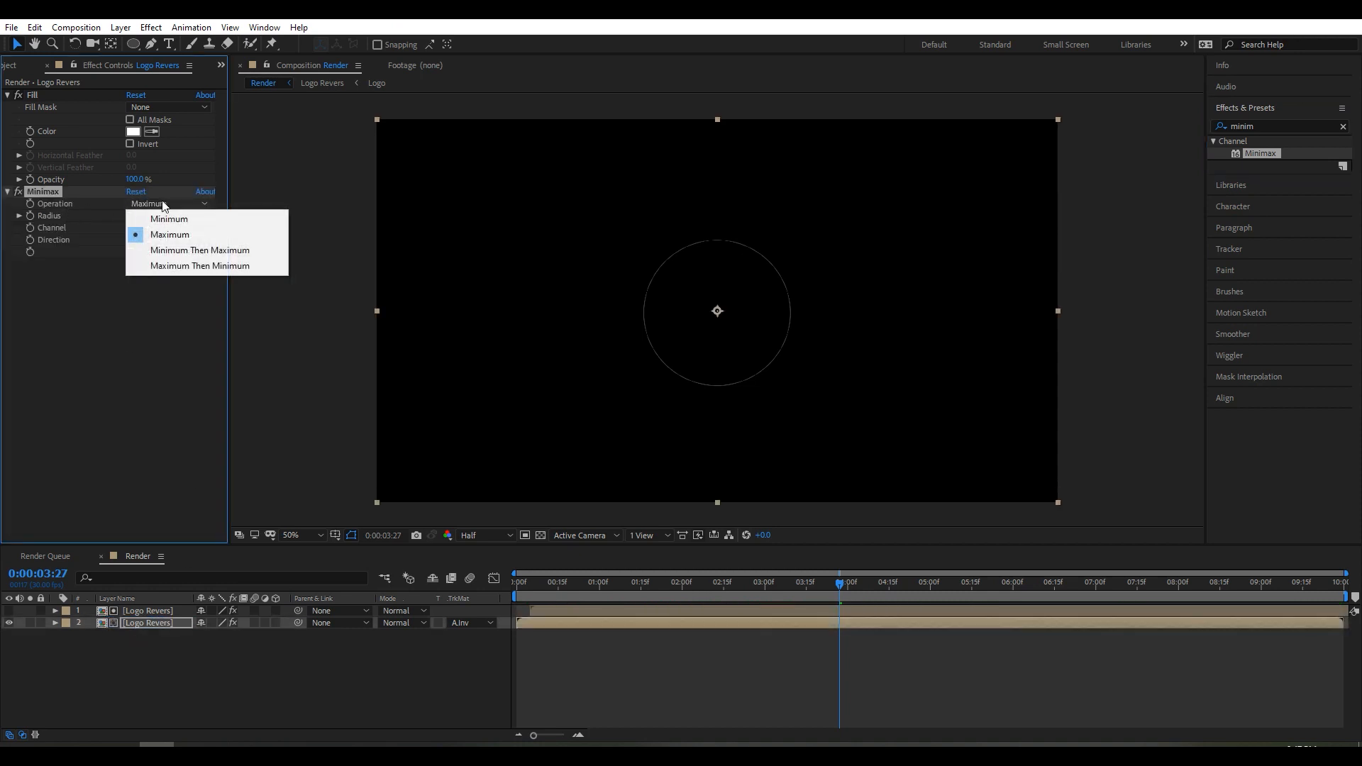
{"action": "left_click", "coordinate": [152, 216]}
{"action": "left_click", "coordinate": [164, 228]}
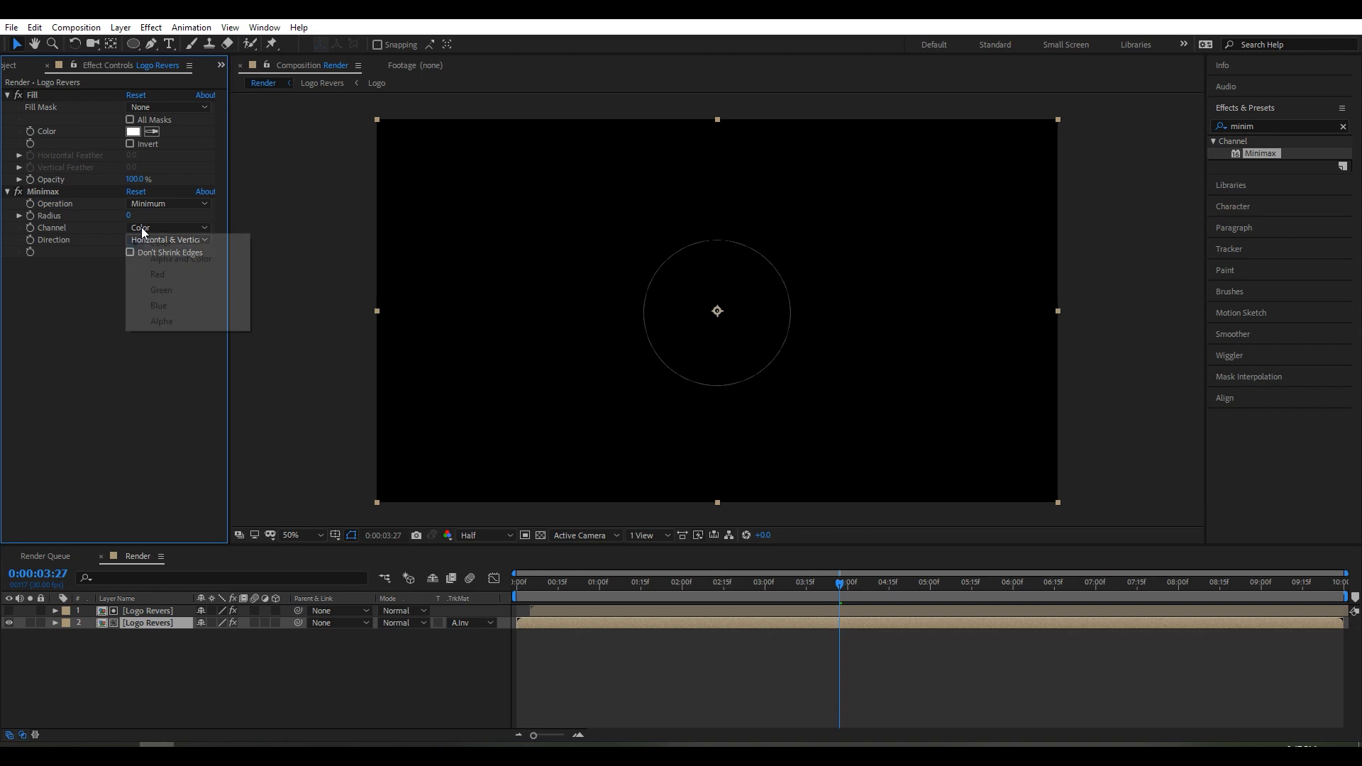
{"action": "left_click", "coordinate": [169, 260]}
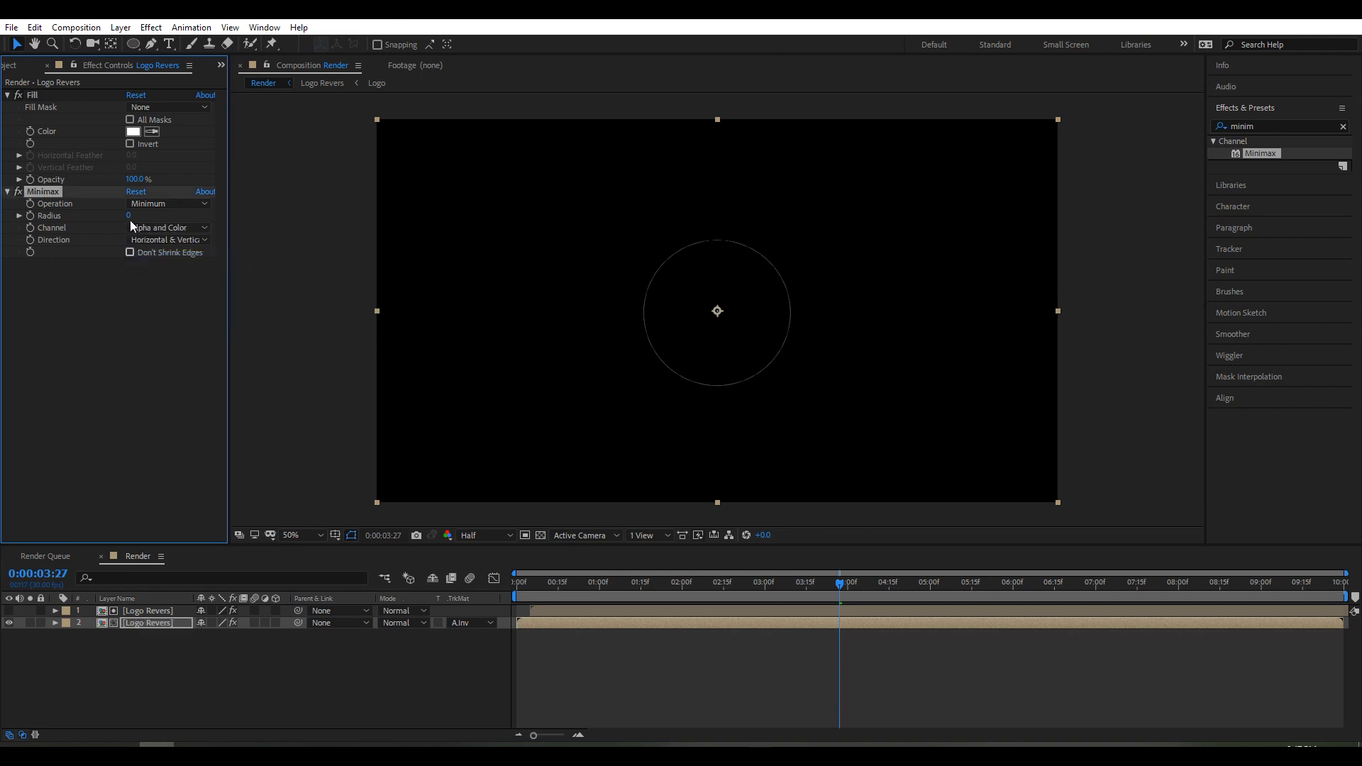
{"action": "left_click", "coordinate": [129, 217]}
{"action": "type", "text": "1"}
{"action": "key", "text": "Return"}
{"action": "left_click_drag", "start_coordinate": [836, 576], "coordinate": [776, 593]}
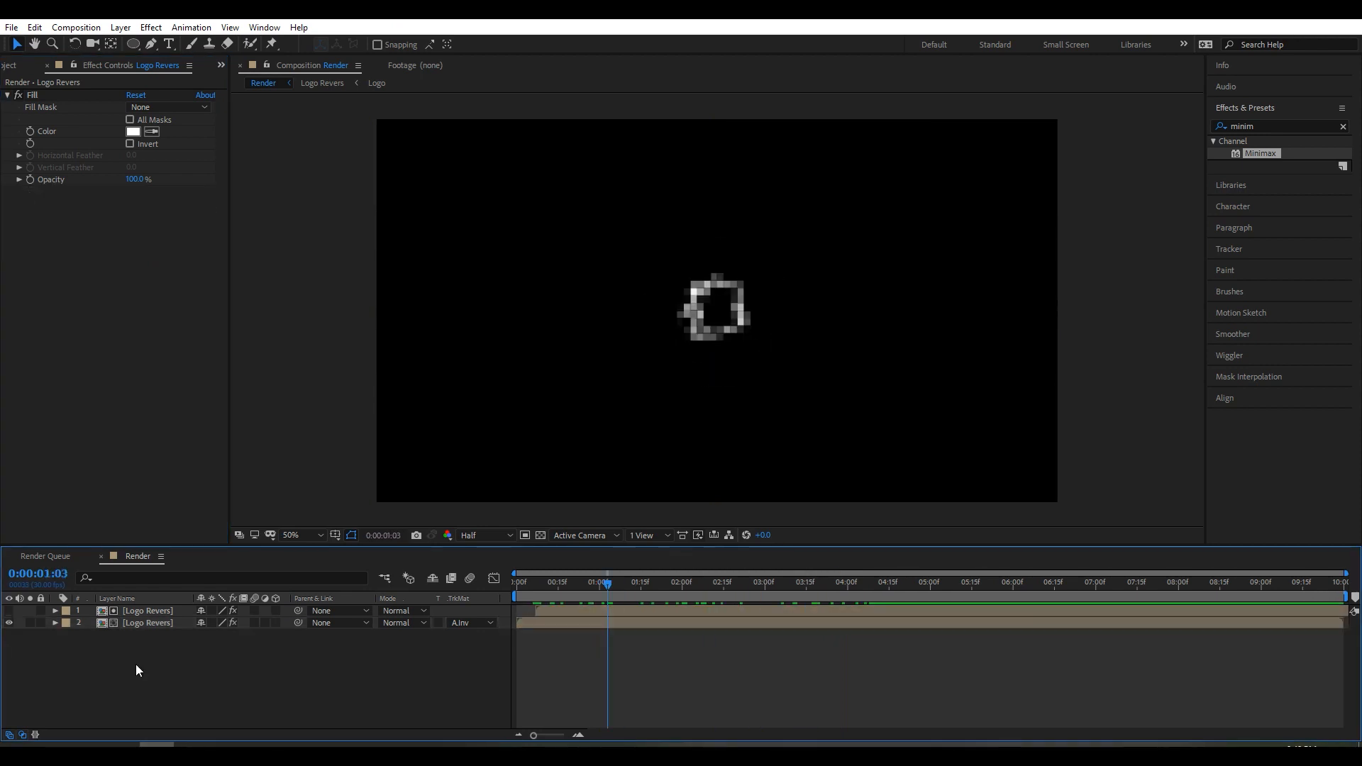
Pre-compose both Logo Revers layers as "Scan", moving all attributes into the new composition.
{"action": "left_click_drag", "start_coordinate": [124, 683], "coordinate": [163, 614]}
{"action": "right_click", "coordinate": [163, 614]}
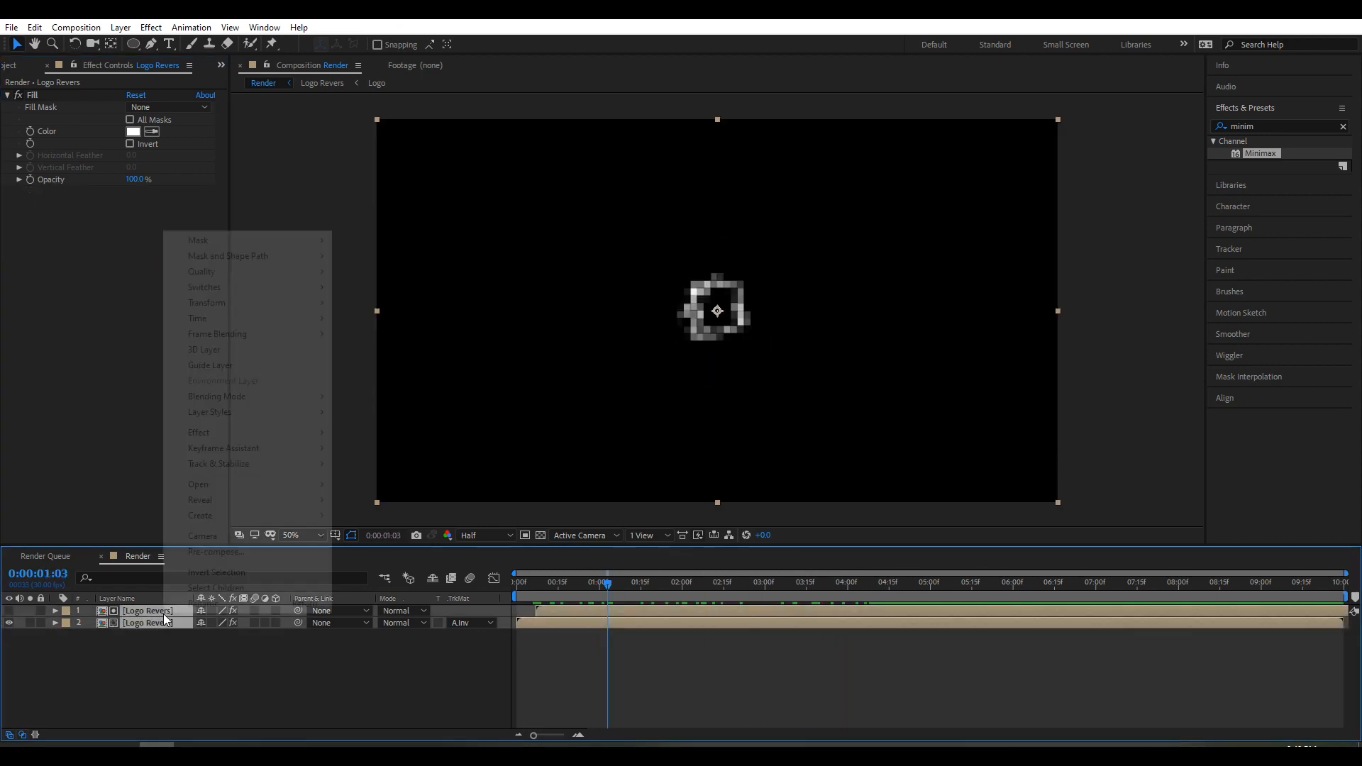
{"action": "left_click", "coordinate": [216, 551]}
{"action": "left_click", "coordinate": [683, 278]}
{"action": "left_click_drag", "start_coordinate": [682, 277], "coordinate": [568, 287]}
{"action": "type", "text": "Scan"}
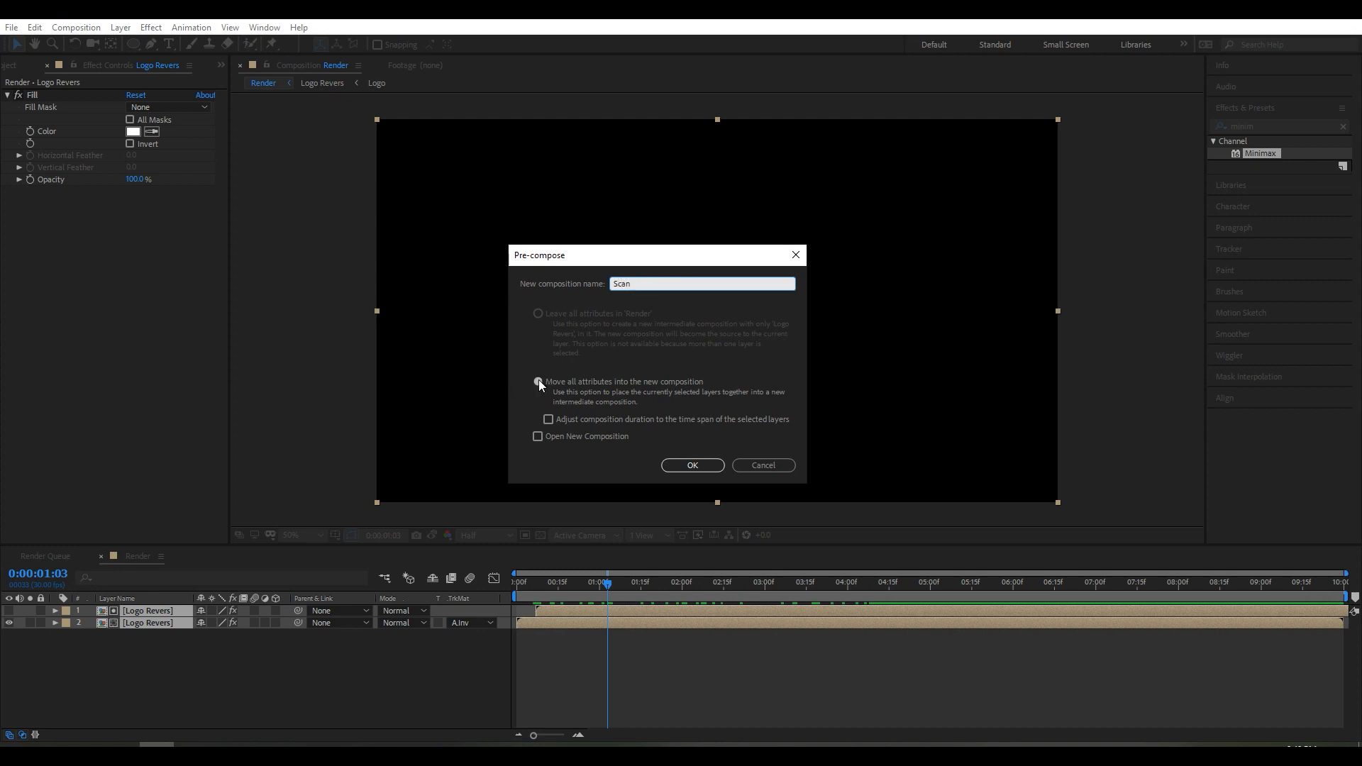
{"action": "left_click", "coordinate": [539, 381]}
{"action": "left_click", "coordinate": [675, 466]}
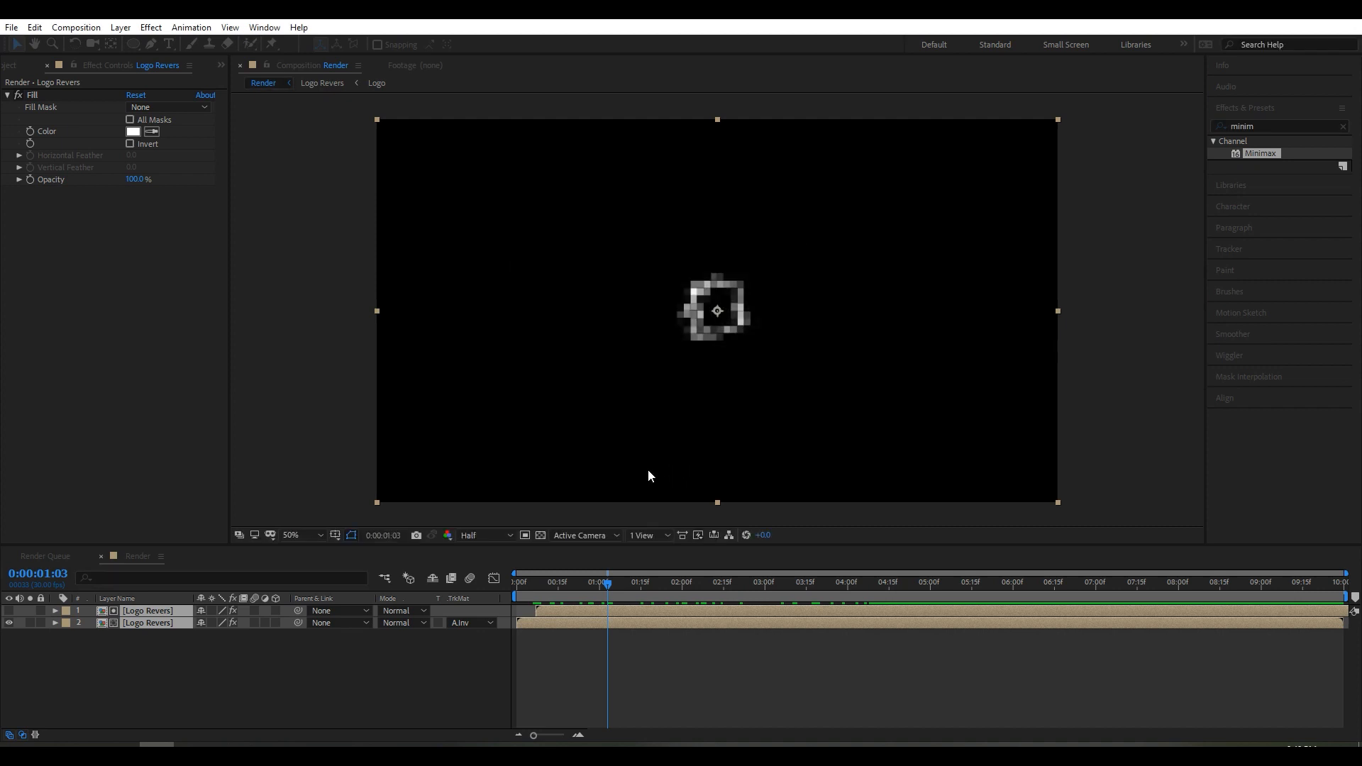
Add the Logo Revers composition to the Render timeline beneath the Scan layer and scrub to a partly revealed frame.
{"action": "mouse_move", "coordinate": [629, 583]}
{"action": "left_mouse_down"}
{"action": "mouse_move", "coordinate": [593, 582]}
{"action": "mouse_move", "coordinate": [620, 581]}
{"action": "left_mouse_up"}
{"action": "left_click", "coordinate": [23, 66]}
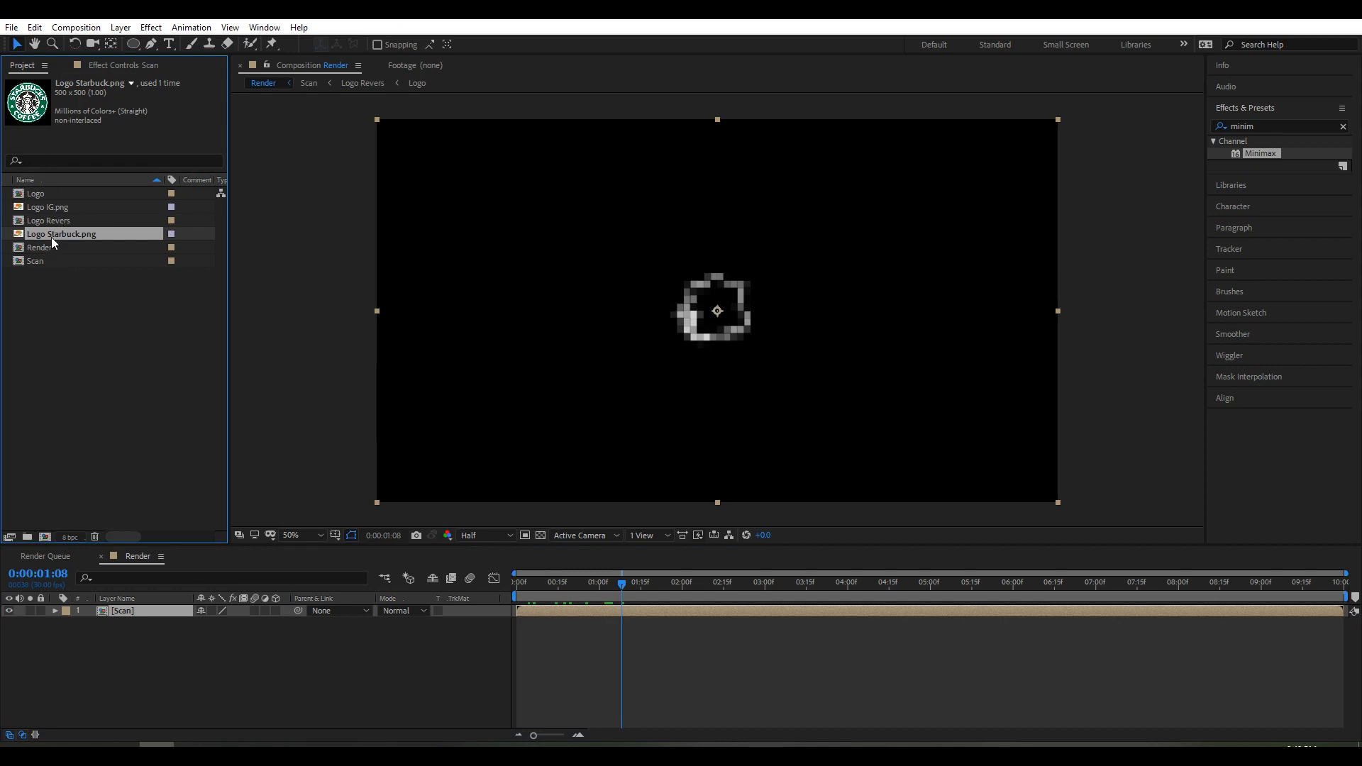
{"action": "left_click_drag", "start_coordinate": [51, 220], "coordinate": [127, 649]}
{"action": "left_click_drag", "start_coordinate": [621, 585], "coordinate": [711, 602]}
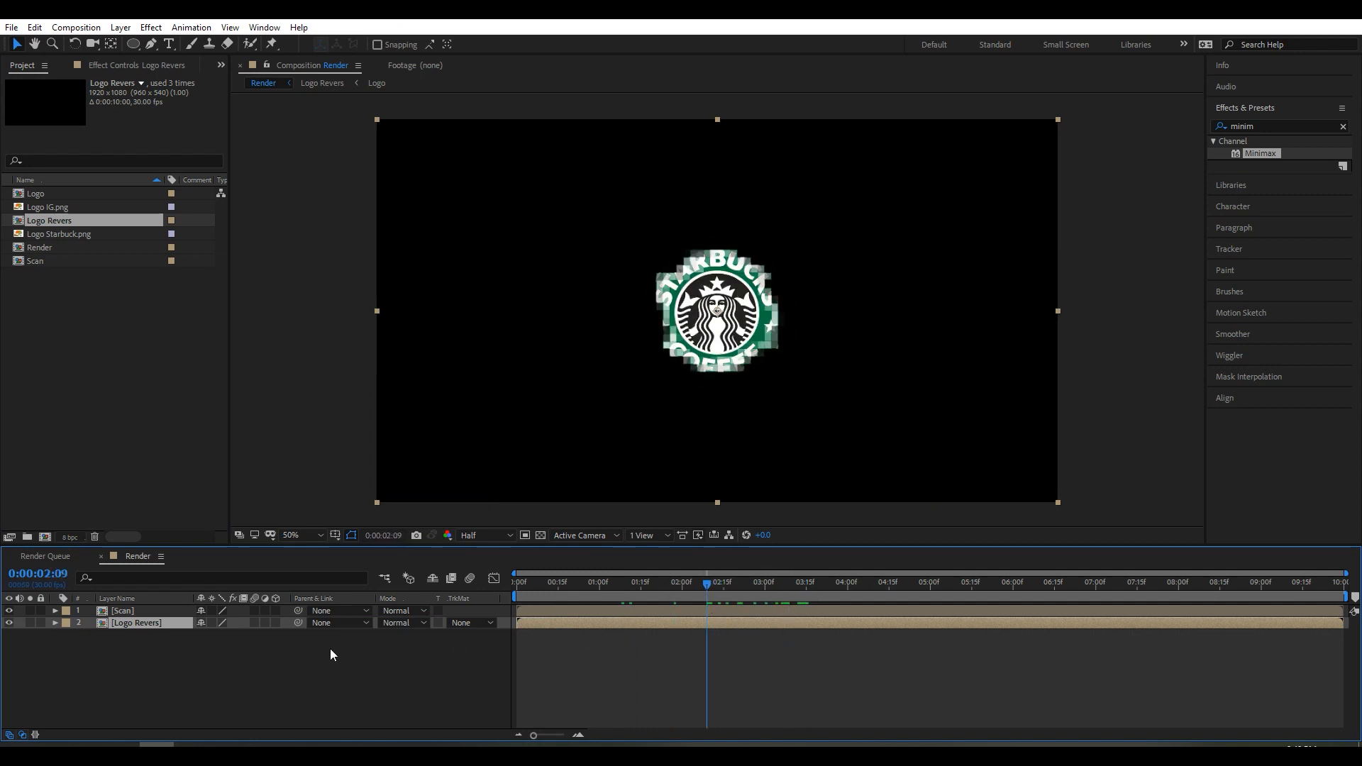
Set the Scan layer's blending mode to Screen and scrub through the reveal.
{"action": "left_click", "coordinate": [128, 612]}
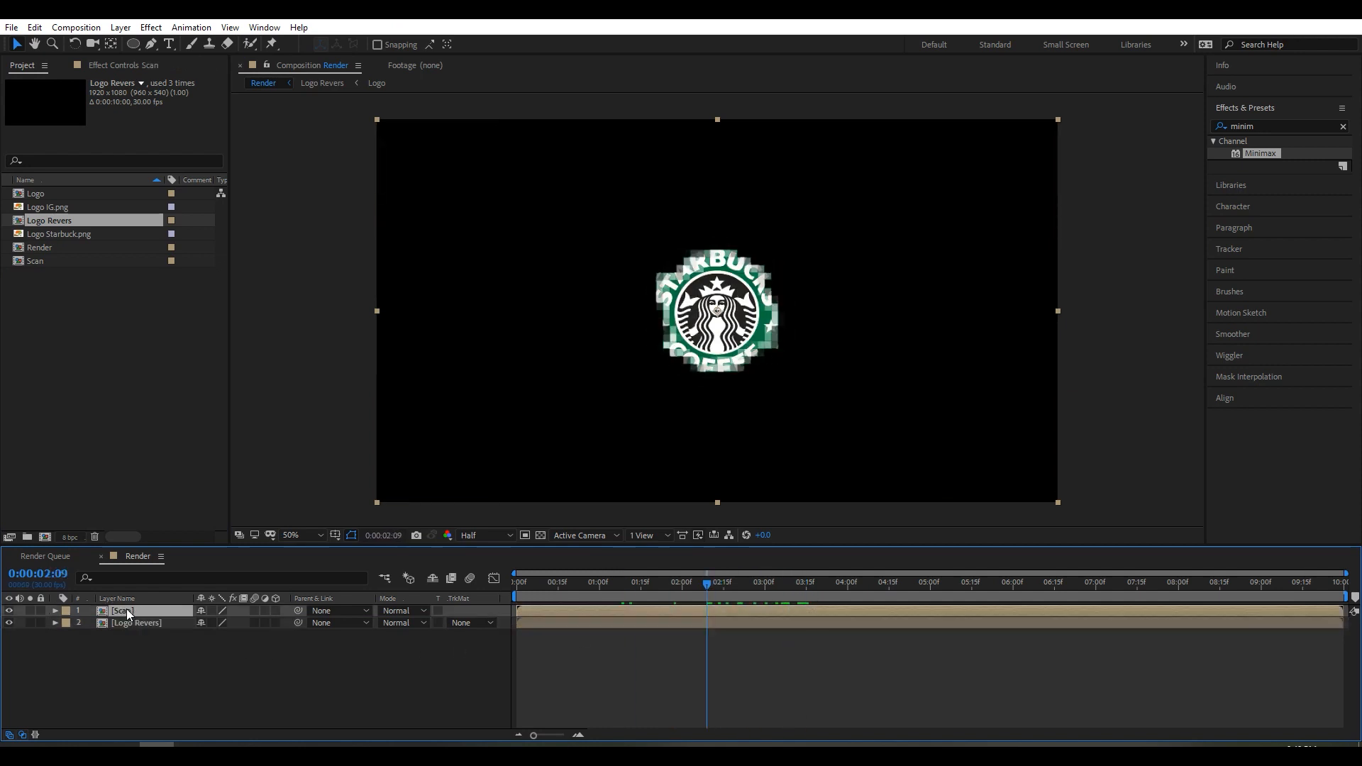
{"action": "left_click", "coordinate": [392, 610]}
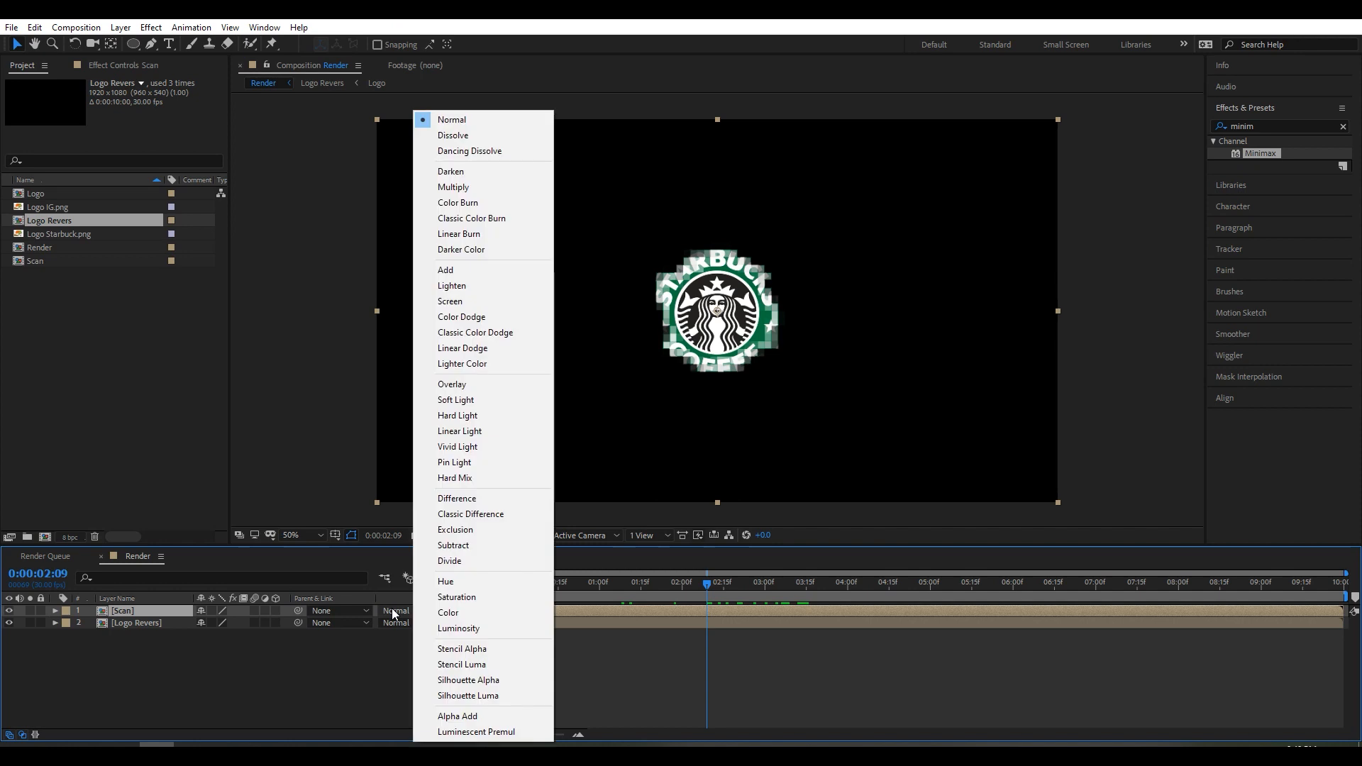
{"action": "left_click", "coordinate": [462, 300]}
{"action": "left_click_drag", "start_coordinate": [699, 590], "coordinate": [731, 605]}
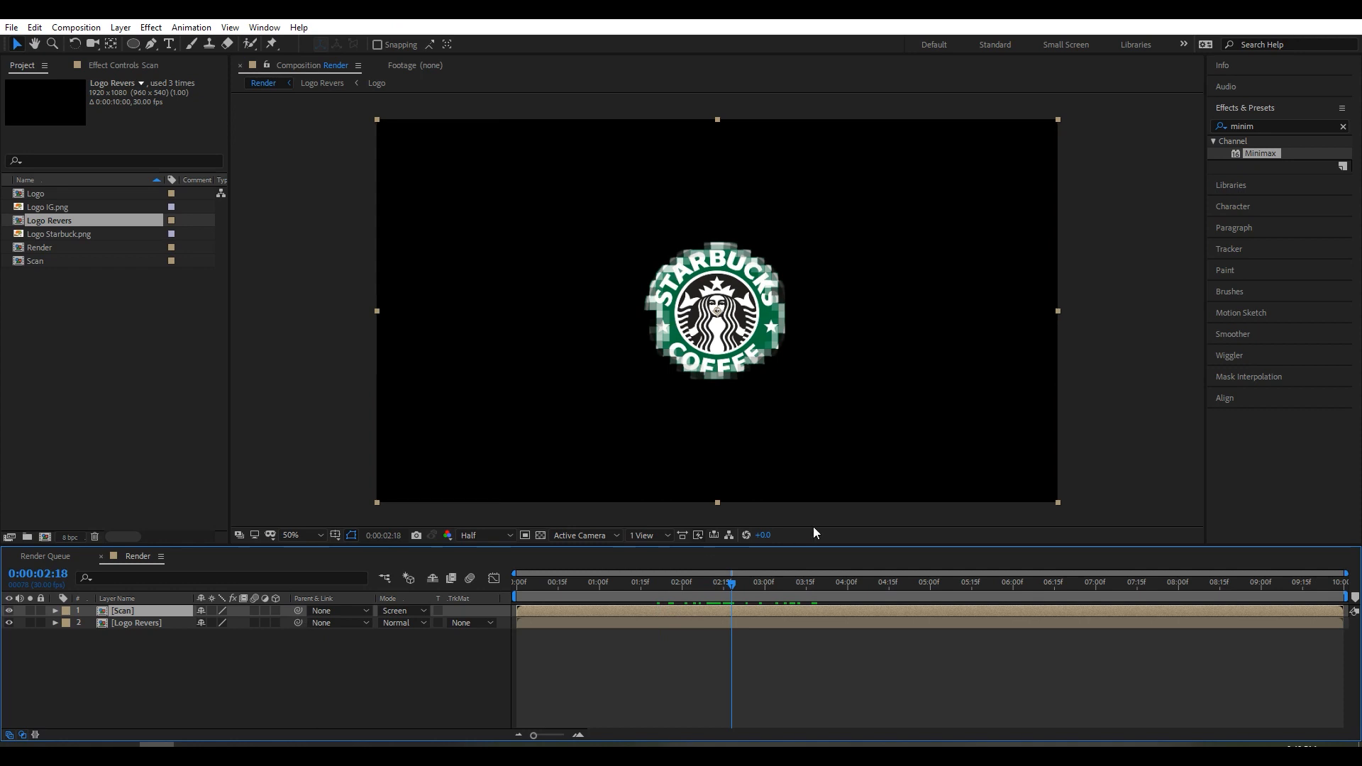
Find the CC Glass effect in the Stylize group and apply it to the Scan layer.
{"action": "left_click", "coordinate": [1266, 124]}
{"action": "left_click_drag", "start_coordinate": [1289, 123], "coordinate": [1164, 134]}
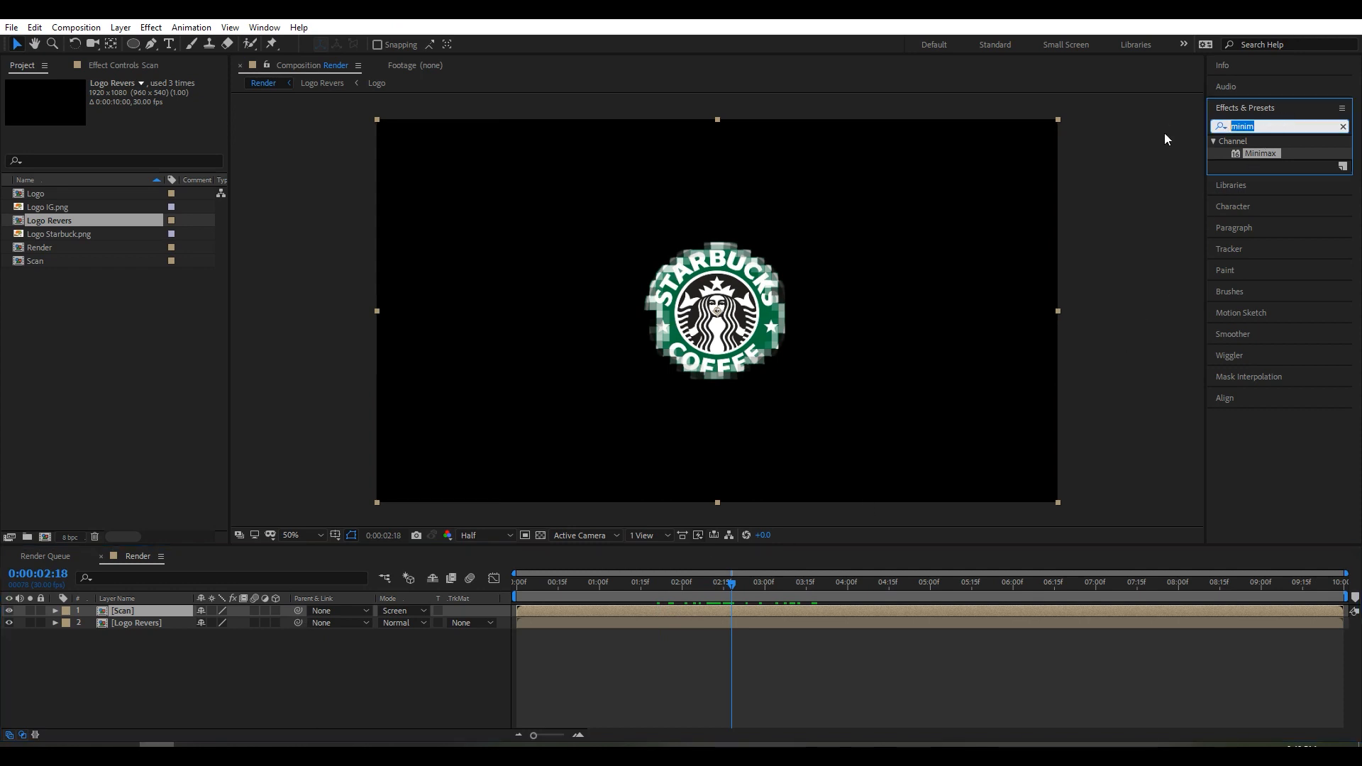
{"action": "type", "text": "gla"}
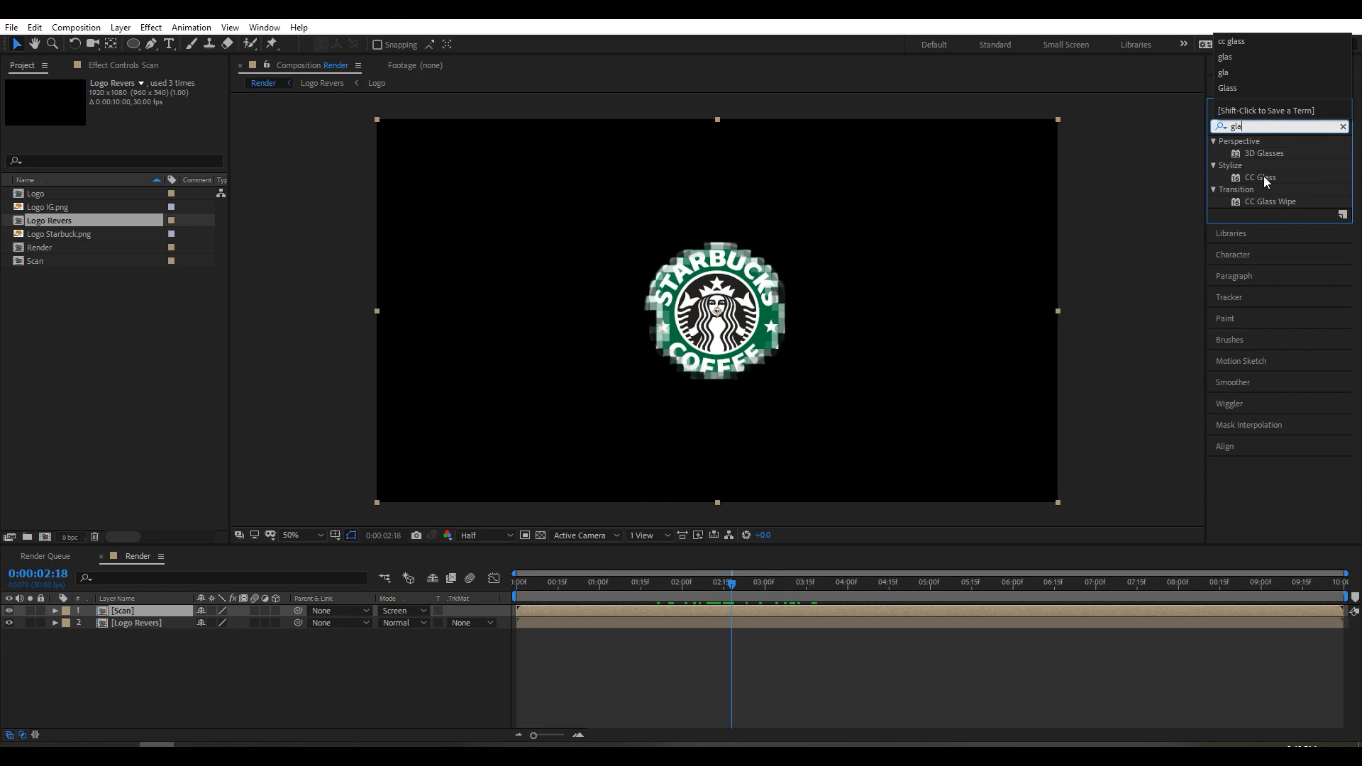
{"action": "left_click_drag", "start_coordinate": [1262, 176], "coordinate": [159, 609]}
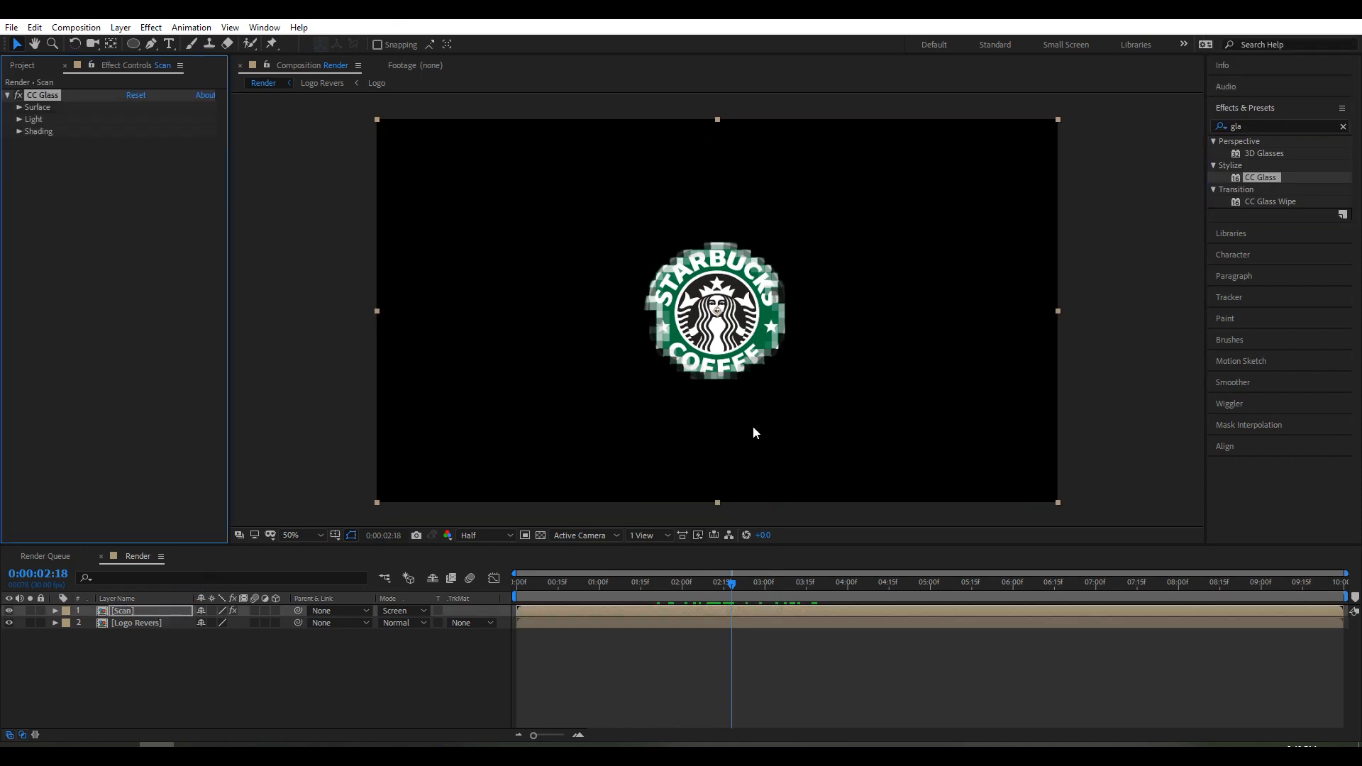
{"action": "left_click", "coordinate": [800, 597]}
{"action": "left_click", "coordinate": [758, 608]}
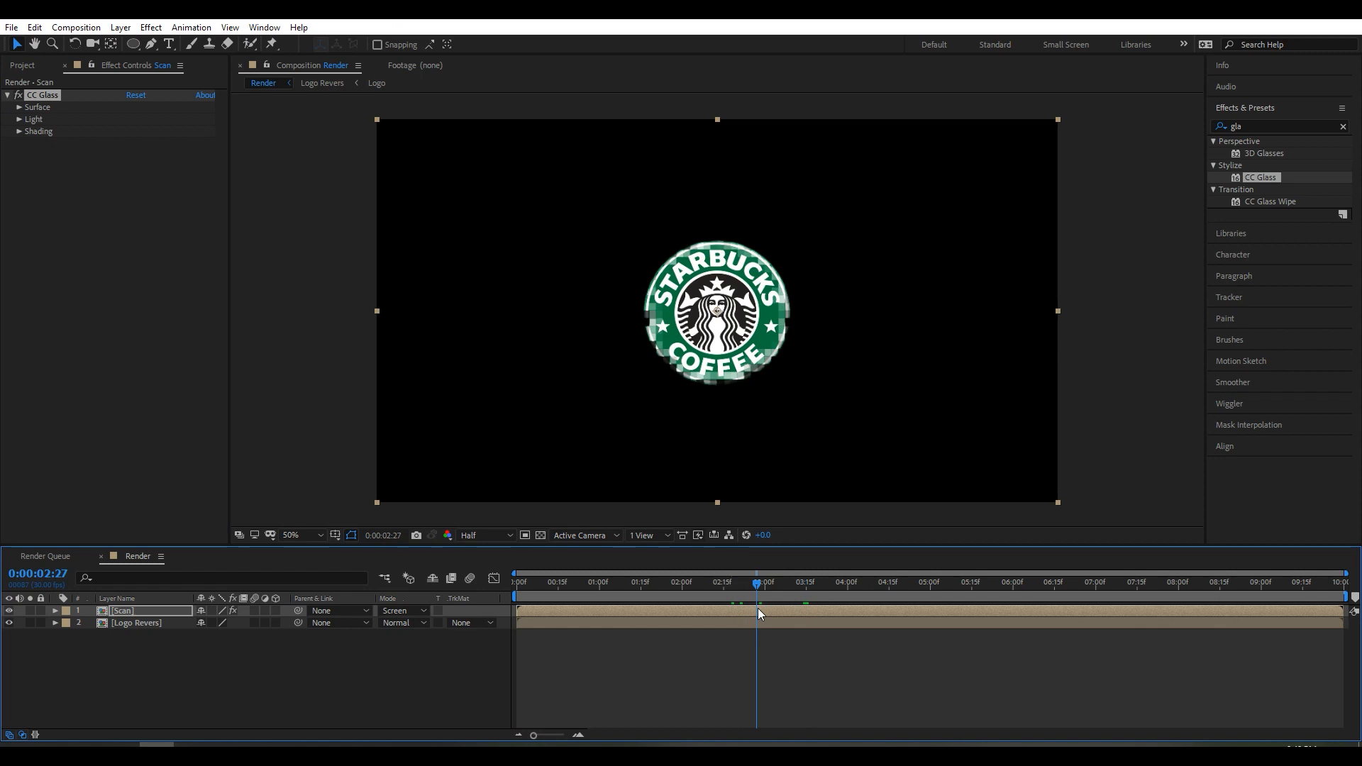
Set the CC Glass surface property to Alpha and its softness to 0.
{"action": "left_click", "coordinate": [20, 107]}
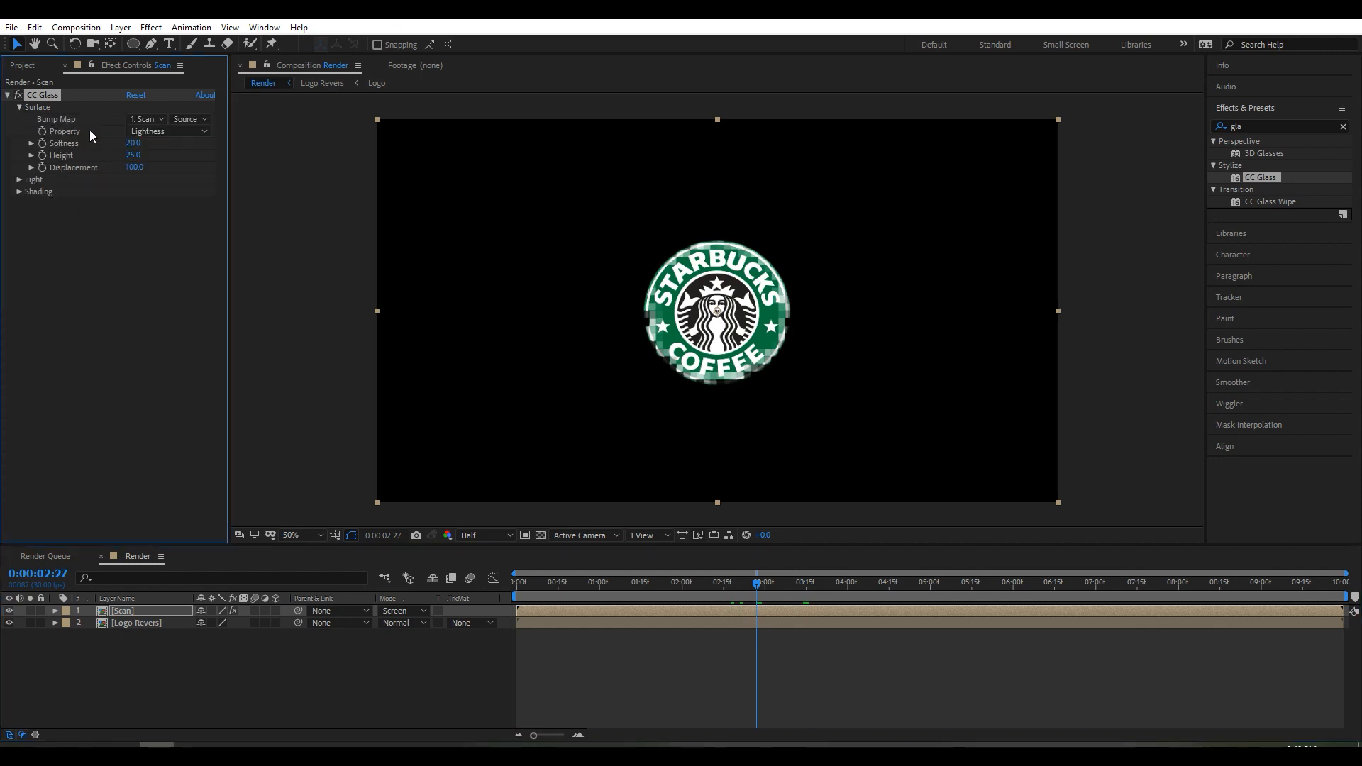
{"action": "left_click", "coordinate": [159, 132]}
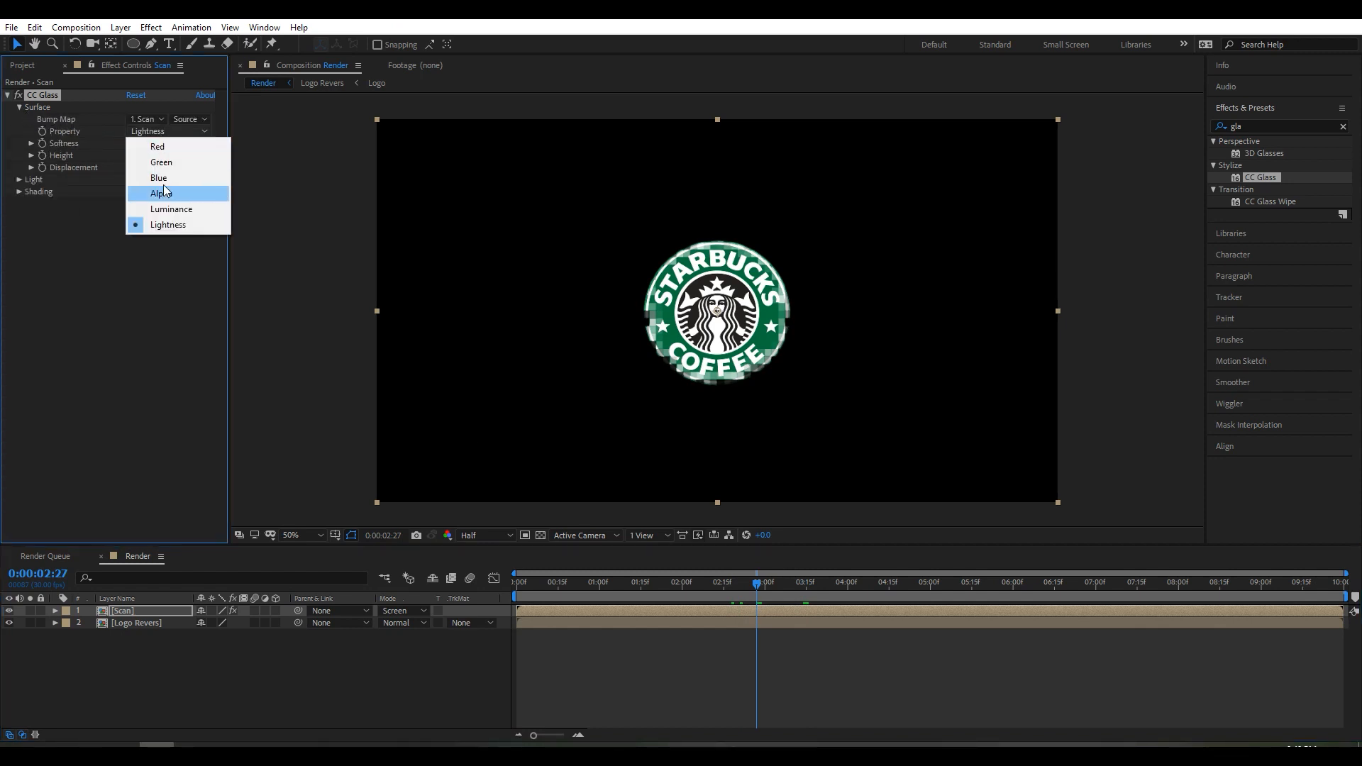
{"action": "left_click", "coordinate": [162, 193]}
{"action": "left_click", "coordinate": [138, 144]}
{"action": "type", "text": "0"}
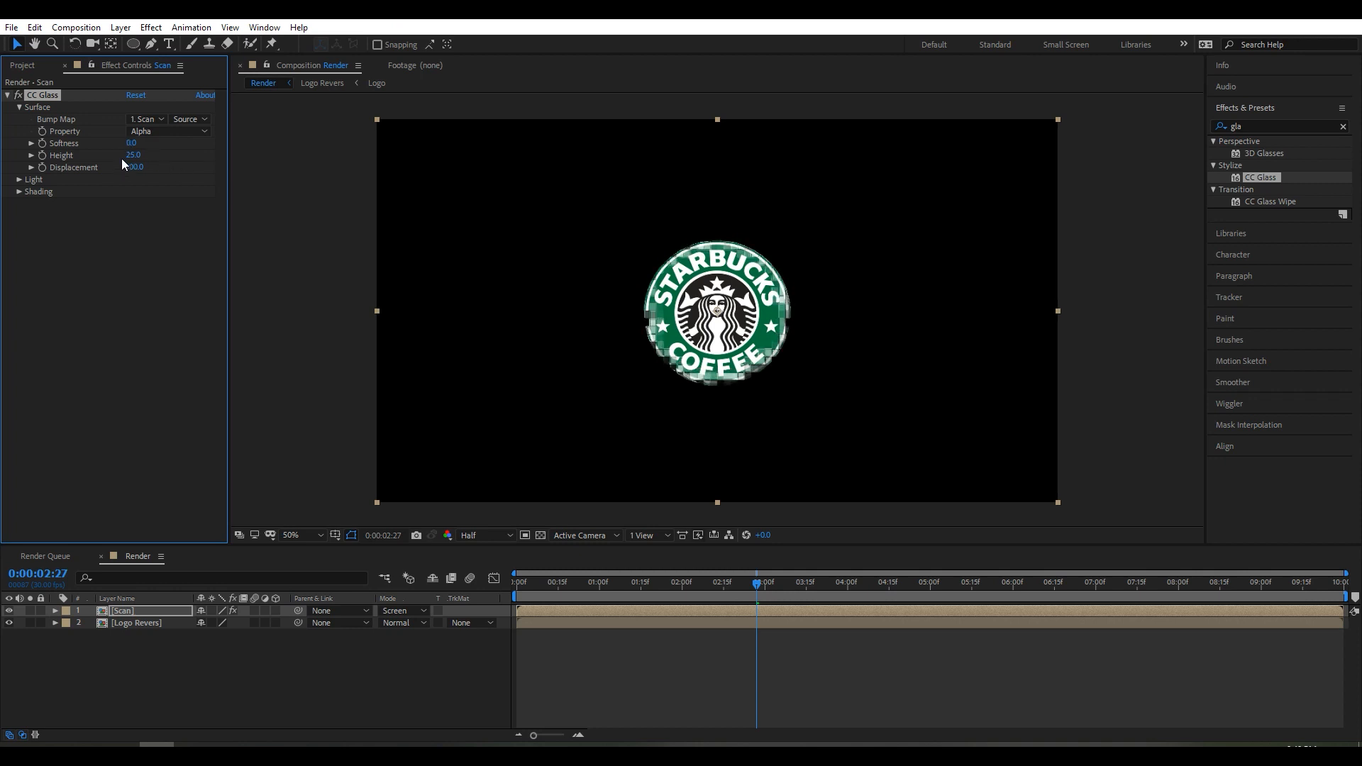
Set the CC Glass surface height to -50 and displacement to 50, inspecting the effect on the logo.
{"action": "left_click", "coordinate": [131, 156]}
{"action": "type", "text": "-50"}
{"action": "key", "text": "Return"}
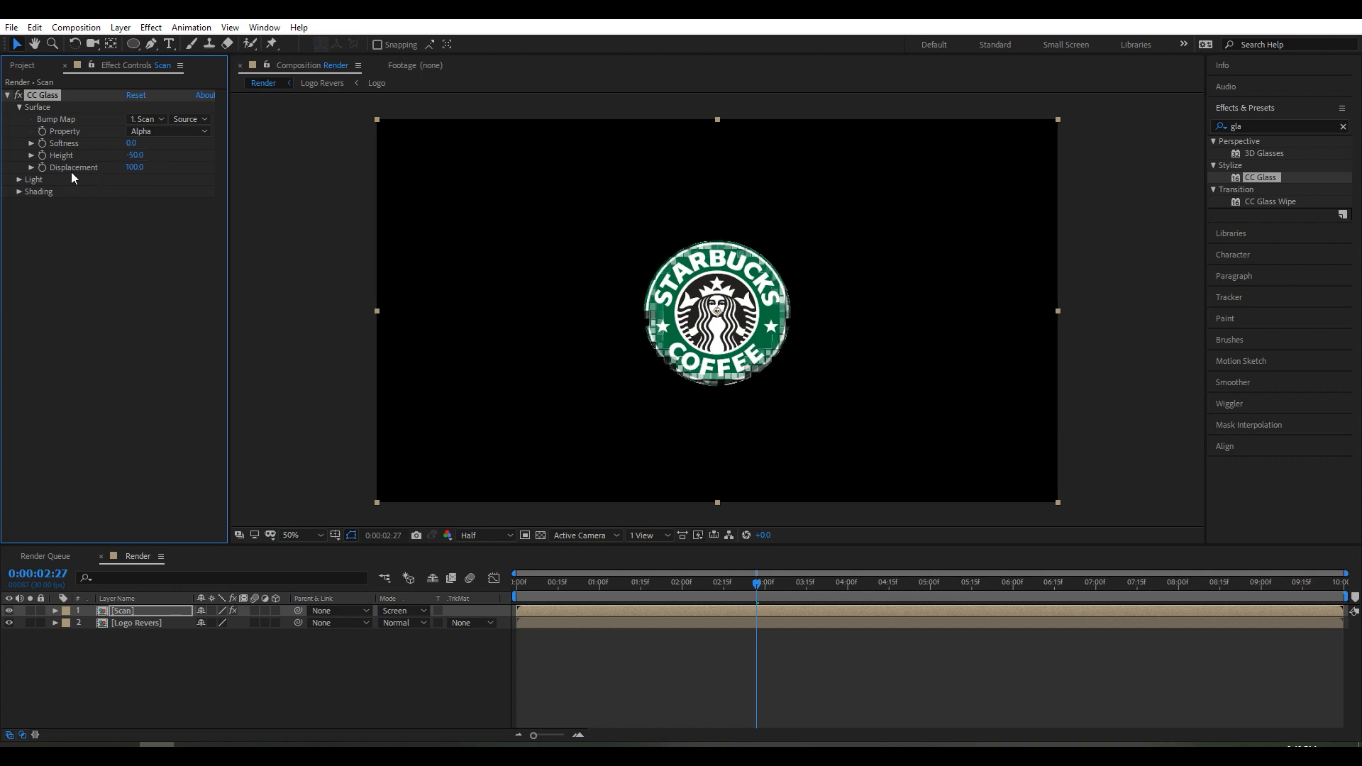
{"action": "left_click", "coordinate": [134, 167]}
{"action": "type", "text": "50"}
{"action": "key", "text": "Return"}
{"action": "mouse_move", "coordinate": [756, 586]}
{"action": "left_mouse_down"}
{"action": "mouse_move", "coordinate": [644, 598]}
{"action": "mouse_move", "coordinate": [847, 599]}
{"action": "mouse_move", "coordinate": [722, 608]}
{"action": "mouse_move", "coordinate": [818, 590]}
{"action": "mouse_move", "coordinate": [720, 598]}
{"action": "mouse_move", "coordinate": [770, 599]}
{"action": "left_mouse_up"}
{"action": "scroll", "coordinate": [759, 377], "scroll_direction": "up", "scroll_amount": 1}
{"action": "scroll", "coordinate": [759, 378], "scroll_direction": "down", "scroll_amount": 1}
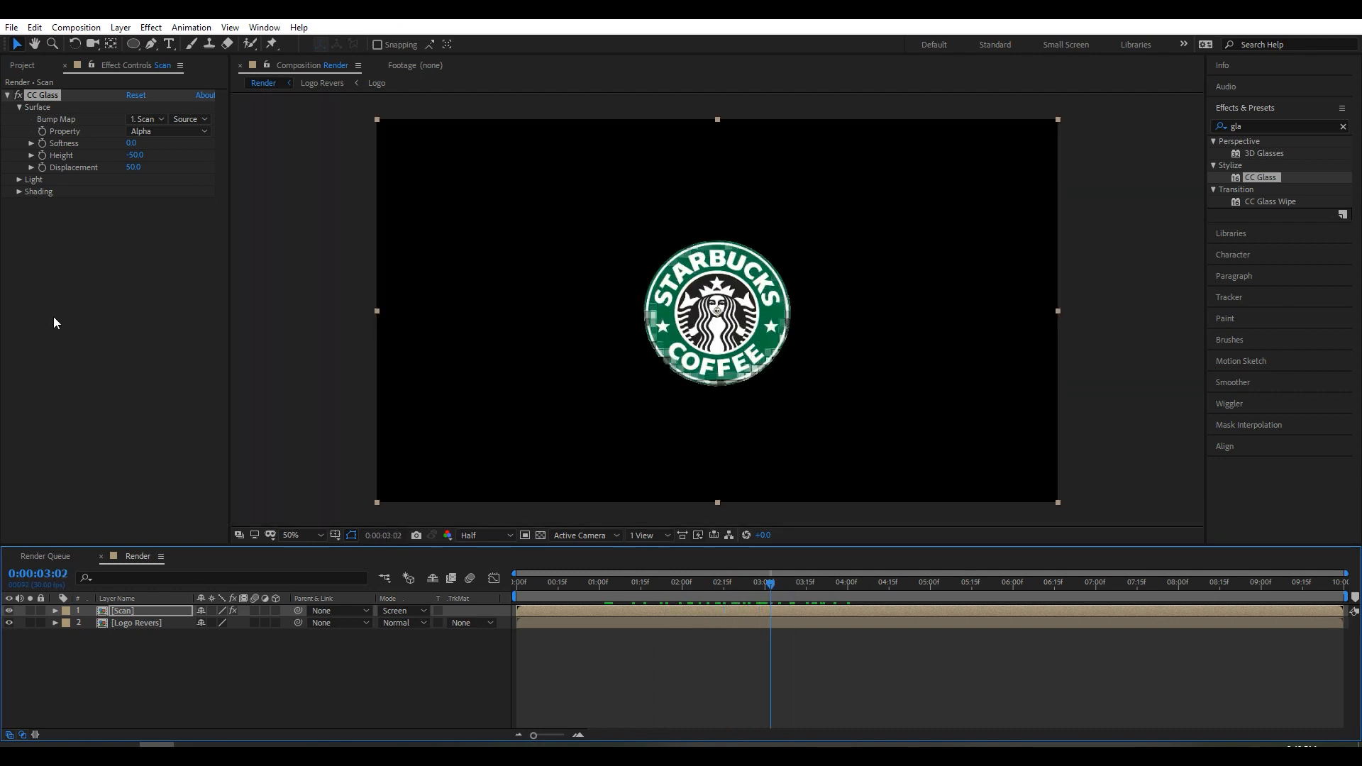
Find the Displacement Map effect in the Distort group and apply it to the Scan layer.
{"action": "left_click", "coordinate": [1238, 125]}
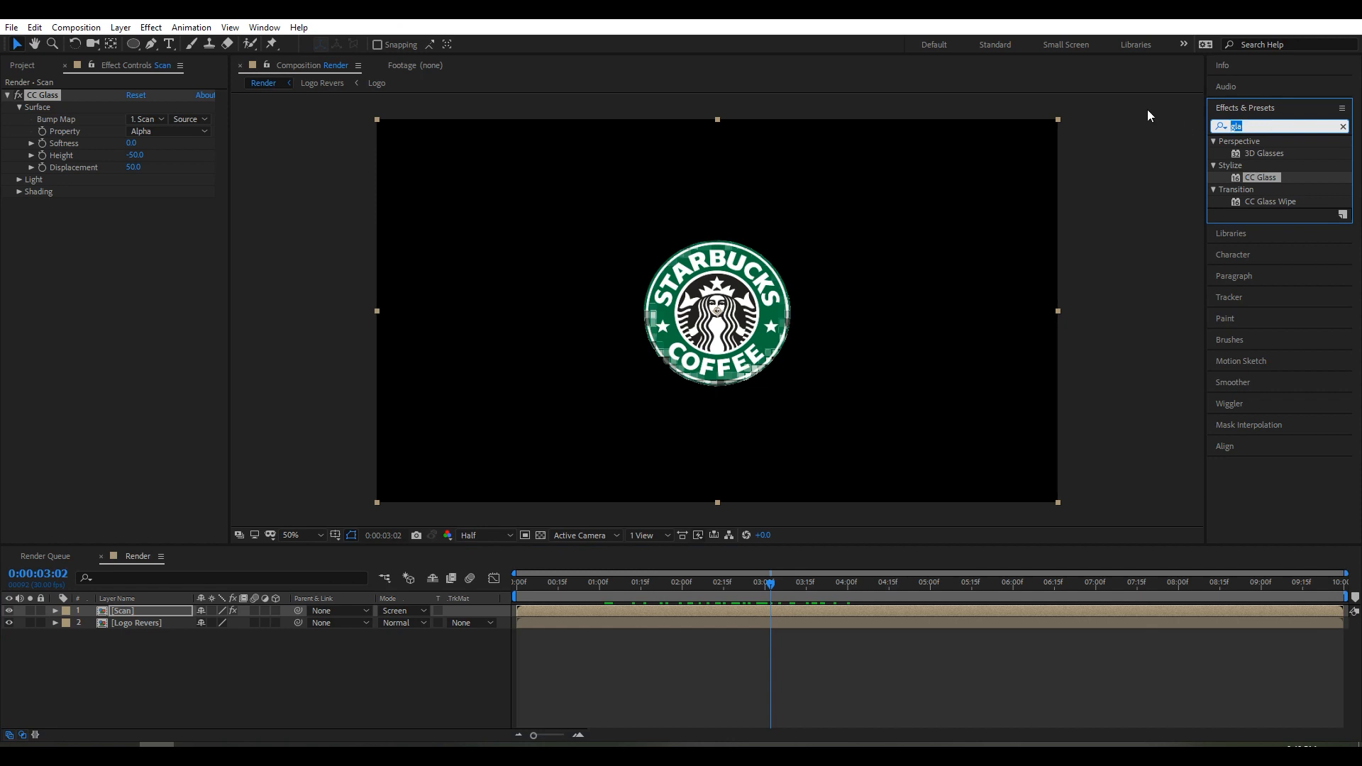
{"action": "type", "text": "displa"}
{"action": "left_click_drag", "start_coordinate": [1276, 201], "coordinate": [1278, 201]}
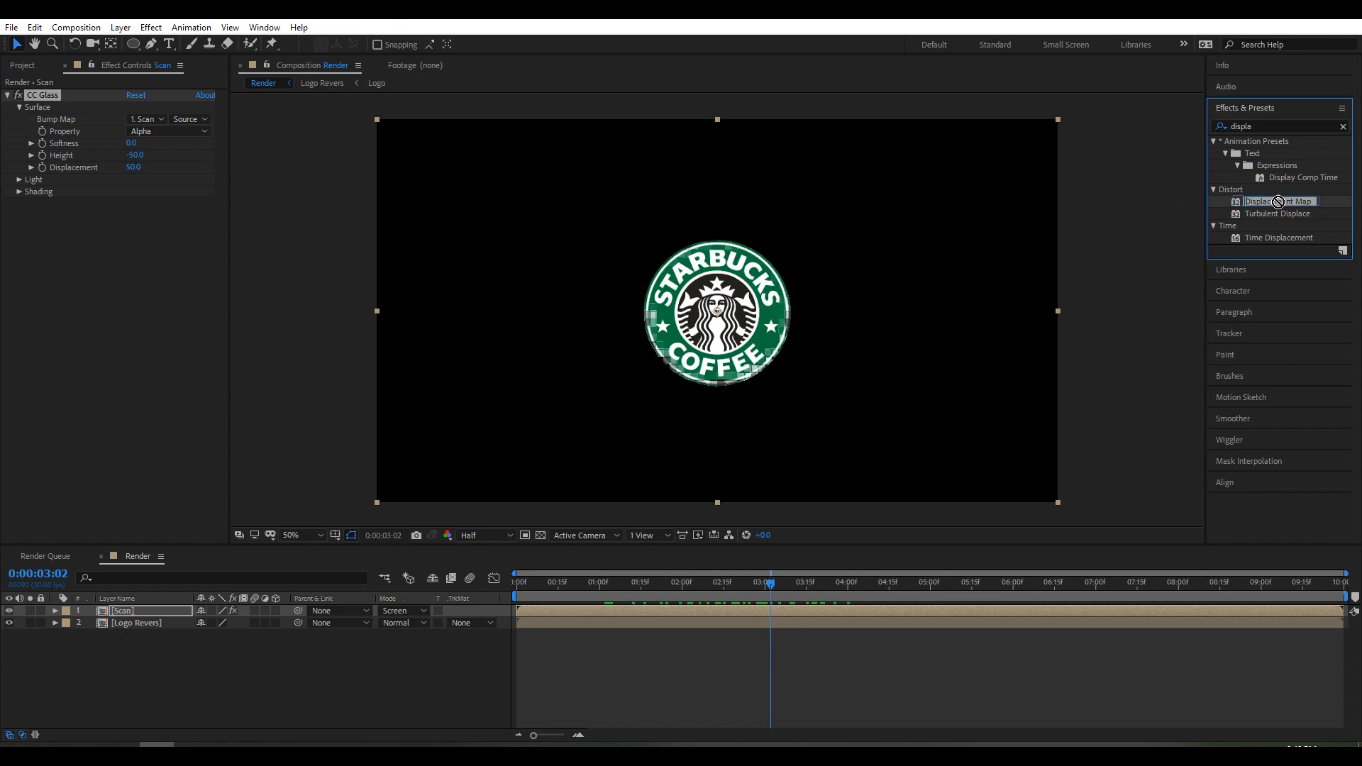
{"action": "left_click_drag", "start_coordinate": [923, 303], "coordinate": [130, 610]}
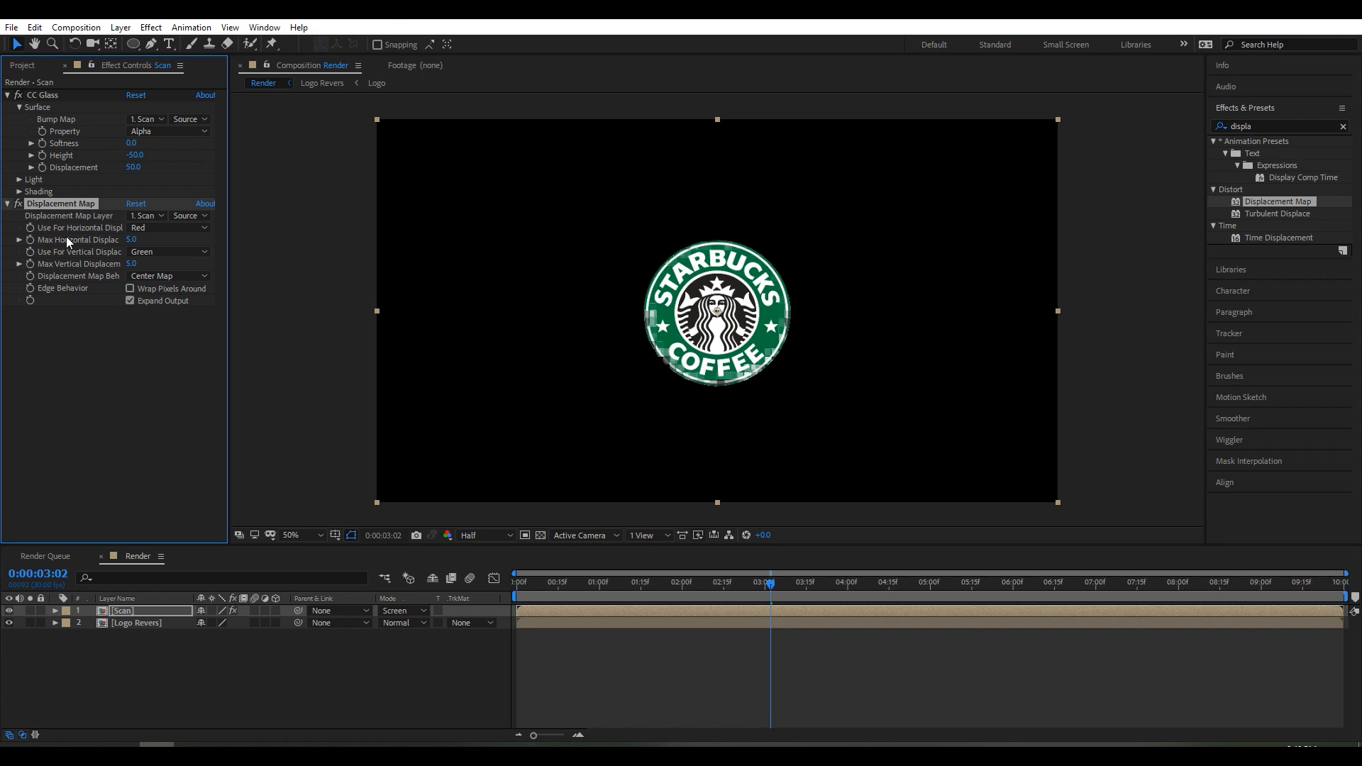
Set the Displacement Map's maximum horizontal displacement to 100 and its maximum vertical displacement to 0.
{"action": "left_click", "coordinate": [127, 239]}
{"action": "type", "text": "100"}
{"action": "key", "text": "Return"}
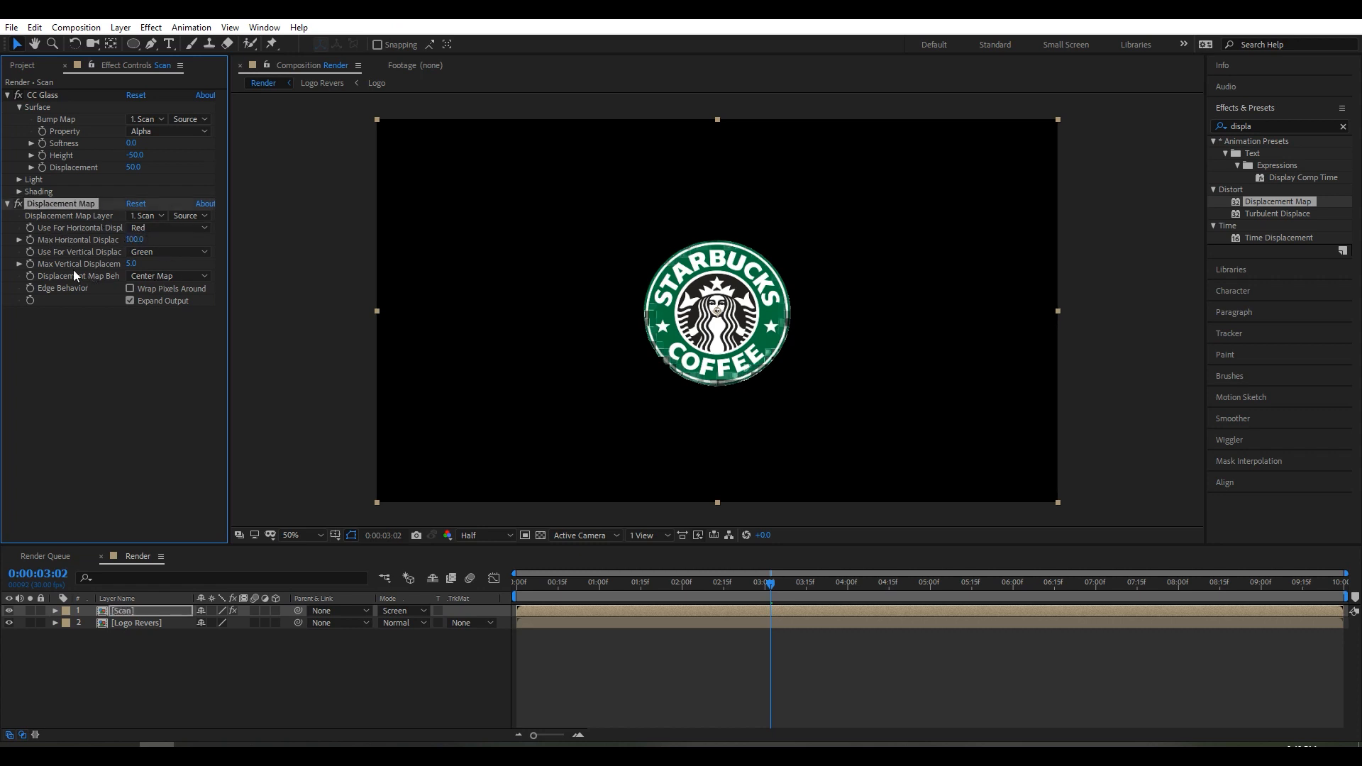
{"action": "left_click", "coordinate": [131, 264]}
{"action": "key", "text": "Return"}
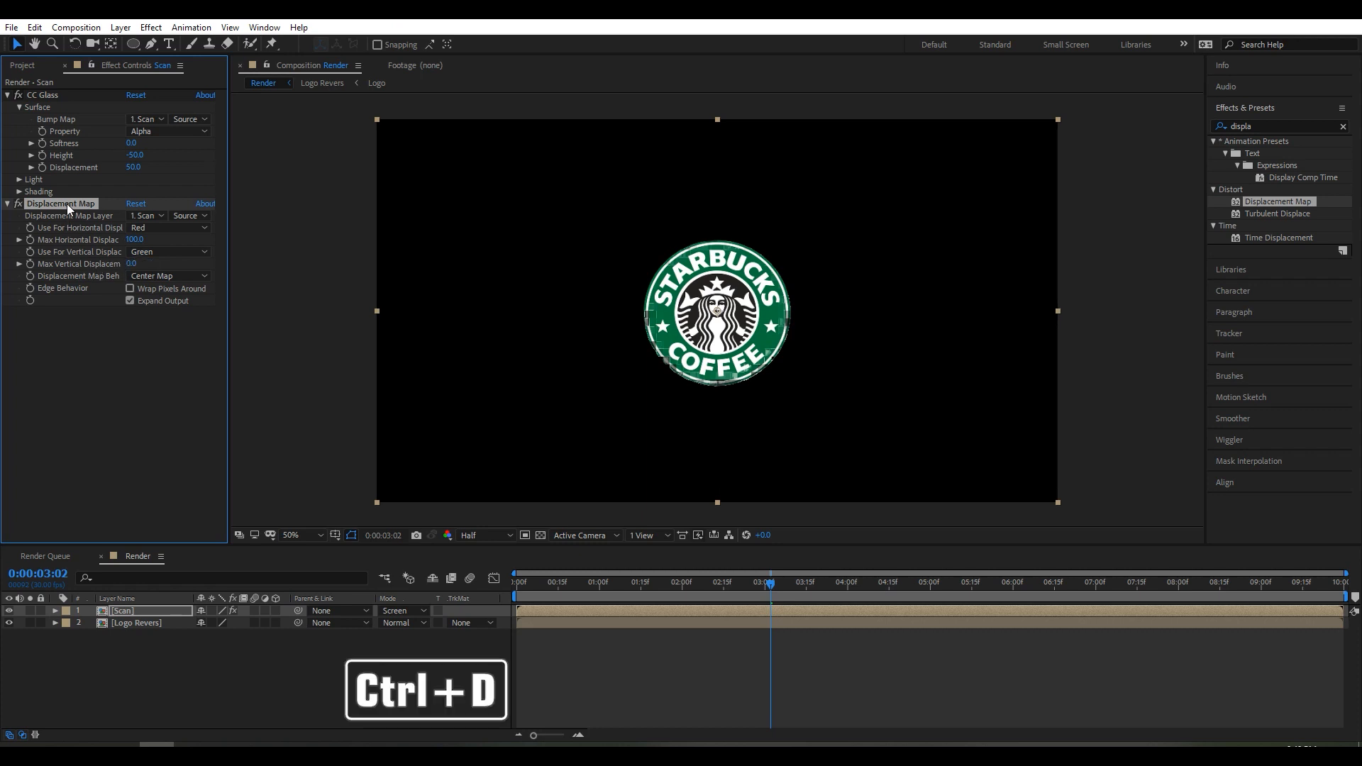
Duplicate the Displacement Map, set the copy's maximum horizontal displacement to -200, and scrub back to 0:00:02:00.
{"action": "key", "text": "ctrl+d"}
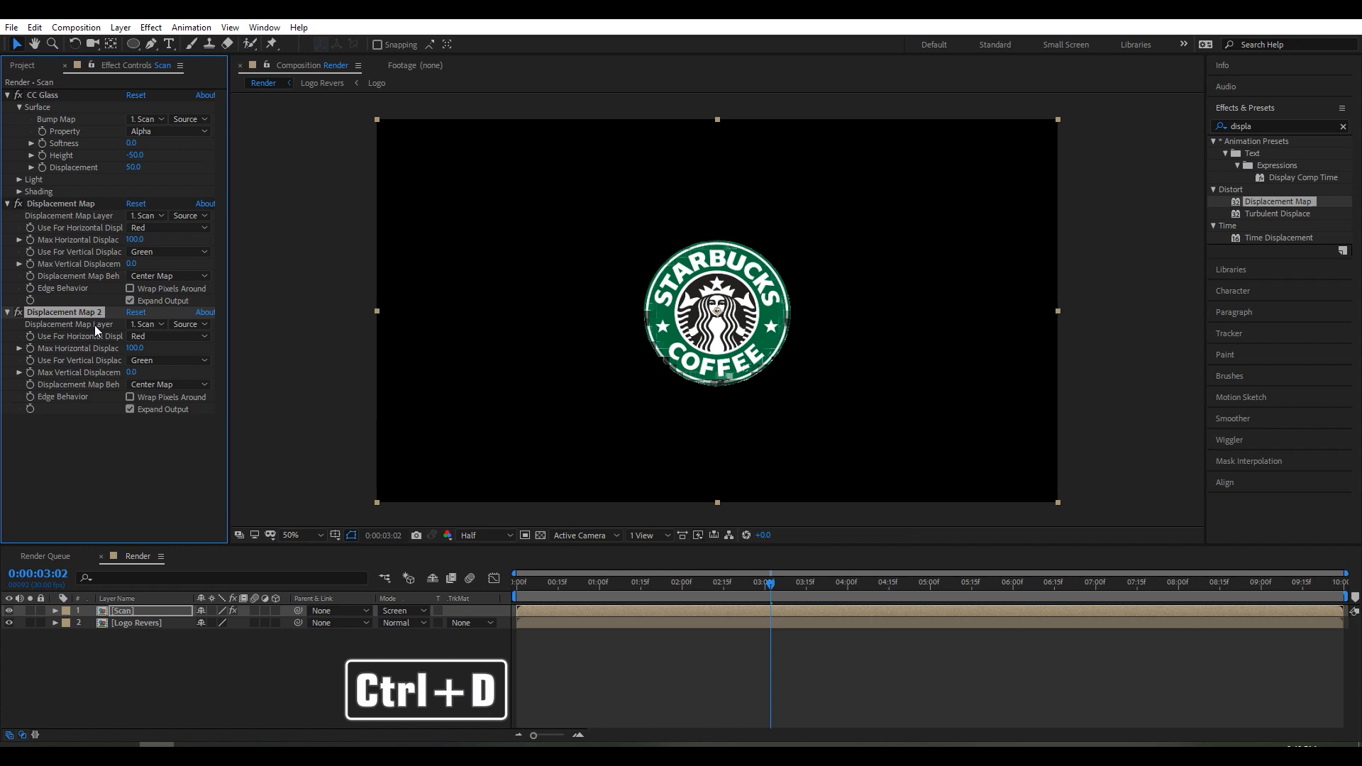
{"action": "left_click", "coordinate": [138, 348]}
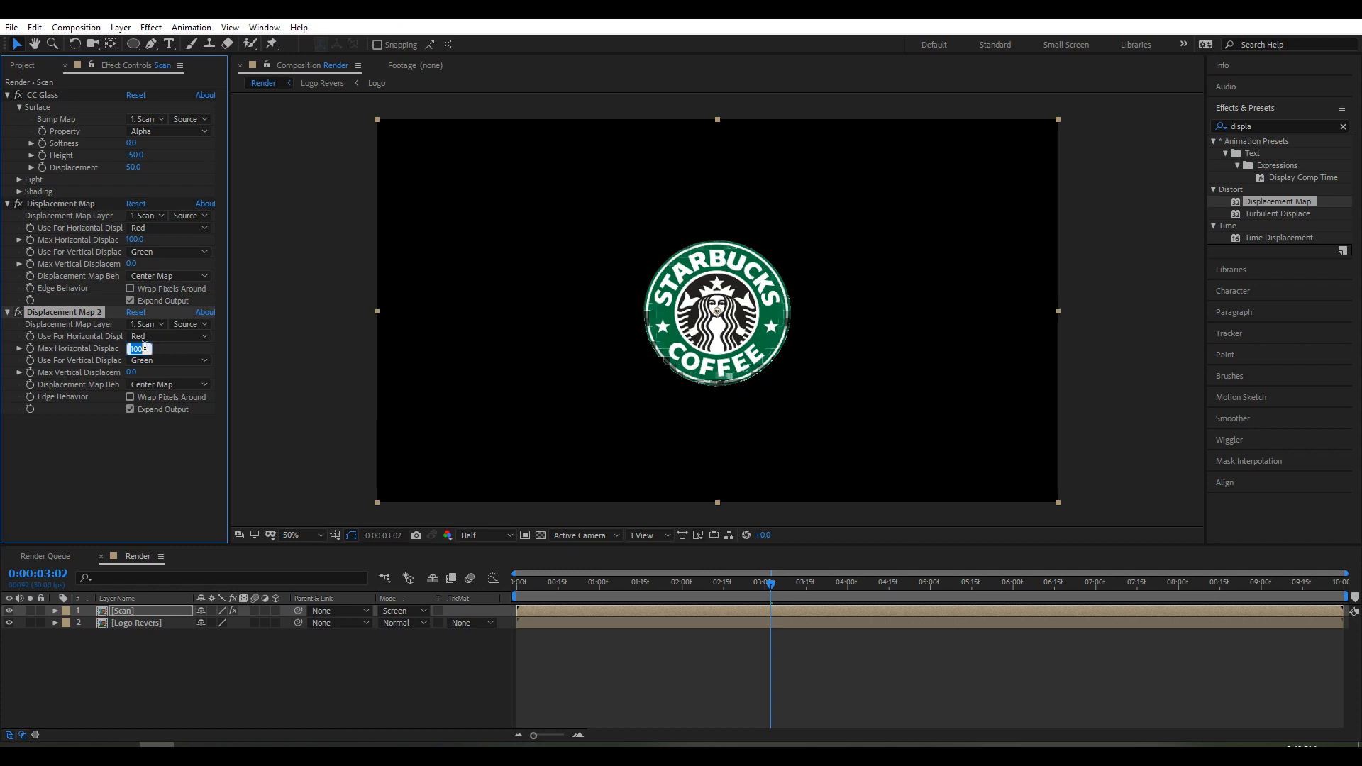
{"action": "type", "text": "-200"}
{"action": "key", "text": "Return"}
{"action": "left_click_drag", "start_coordinate": [770, 583], "coordinate": [680, 590]}
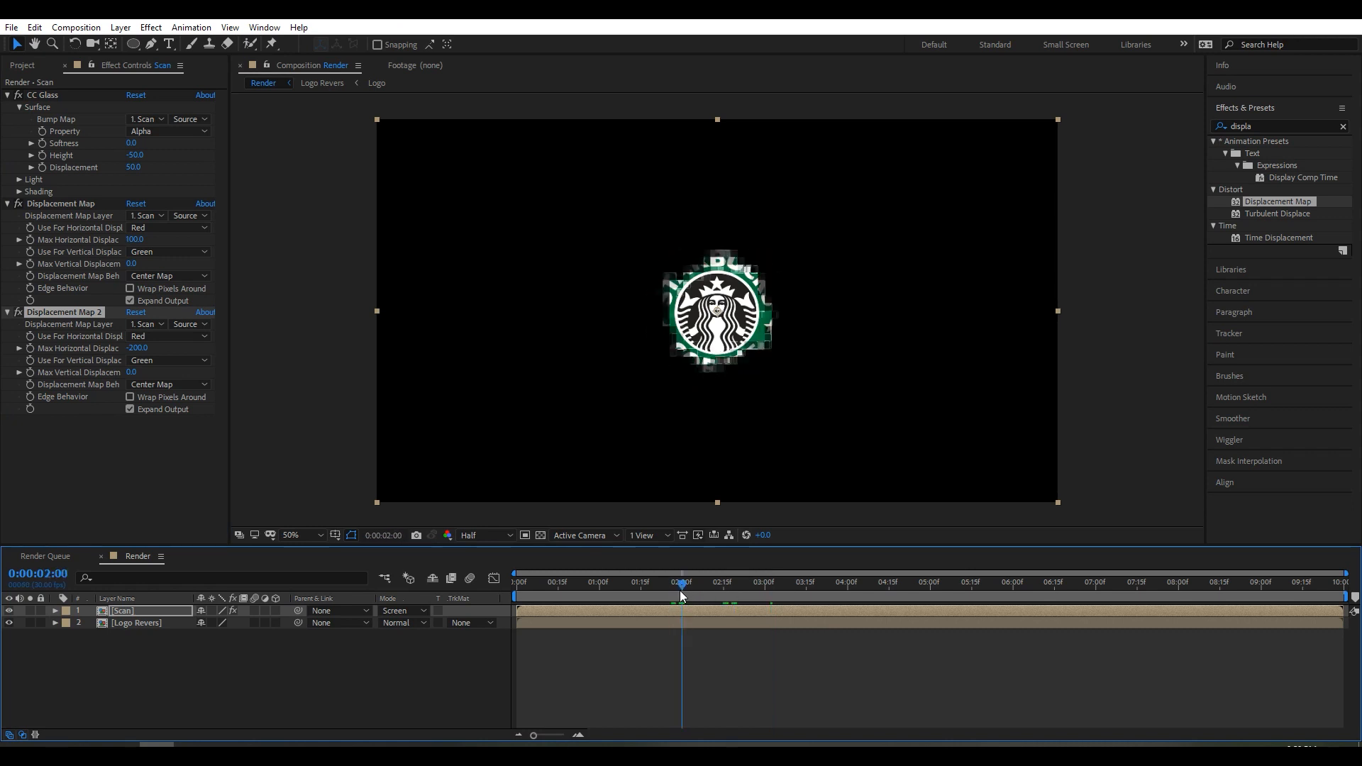
Apply the Colorama effect to the Scan layer and set its Input Phase's Add Phase source to the Scan layer.
{"action": "left_click", "coordinate": [1269, 126]}
{"action": "type", "text": "coloram"}
{"action": "left_click_drag", "start_coordinate": [1270, 153], "coordinate": [129, 436]}
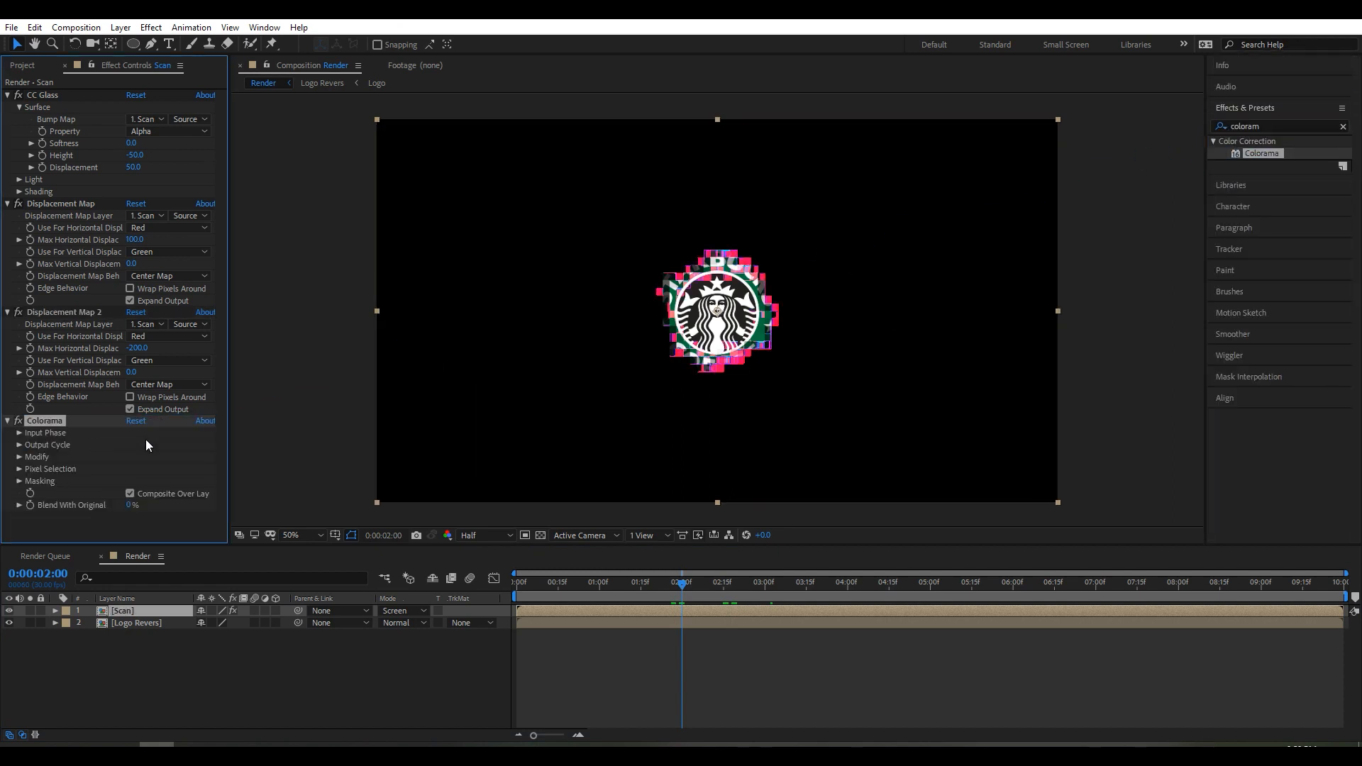
{"action": "left_click", "coordinate": [19, 432]}
{"action": "left_click", "coordinate": [152, 457]}
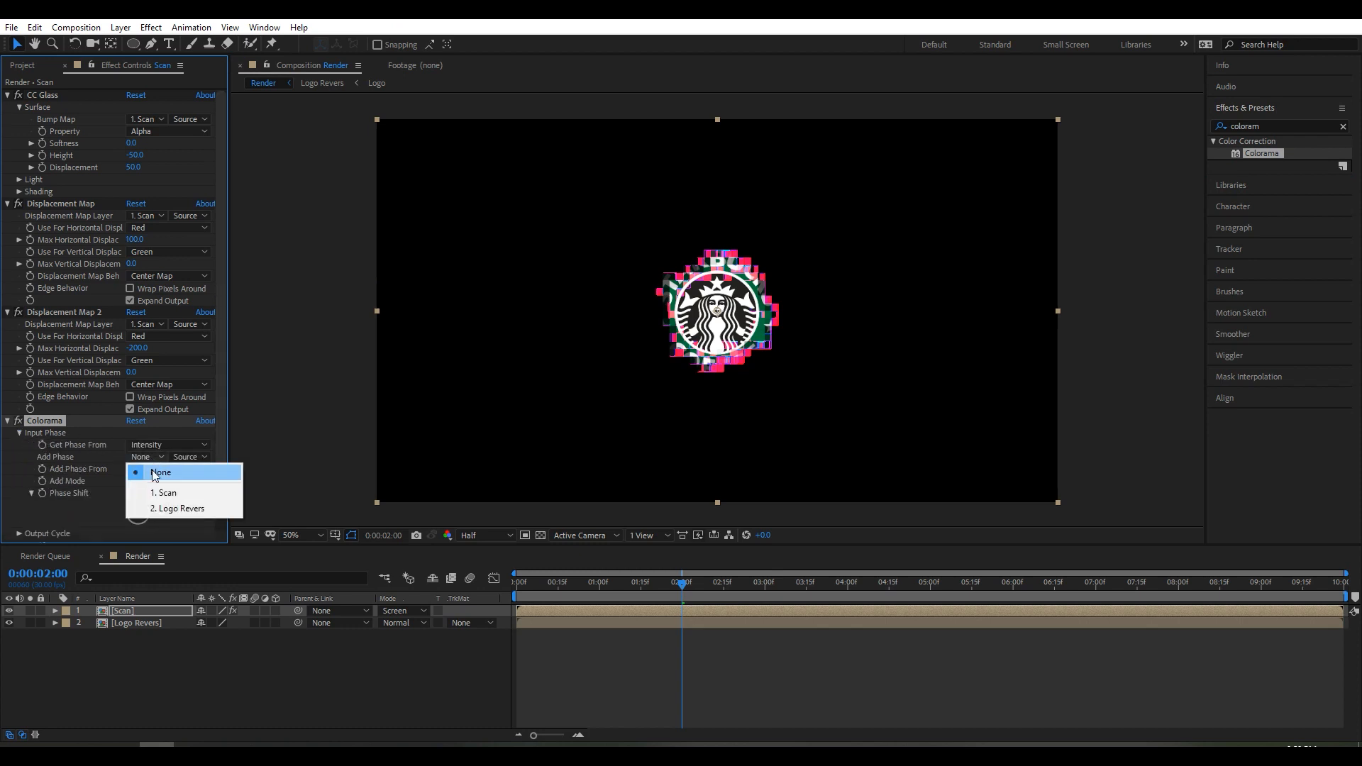
{"action": "left_click", "coordinate": [165, 493]}
{"action": "scroll", "coordinate": [71, 468], "scroll_direction": "down", "scroll_amount": 2}
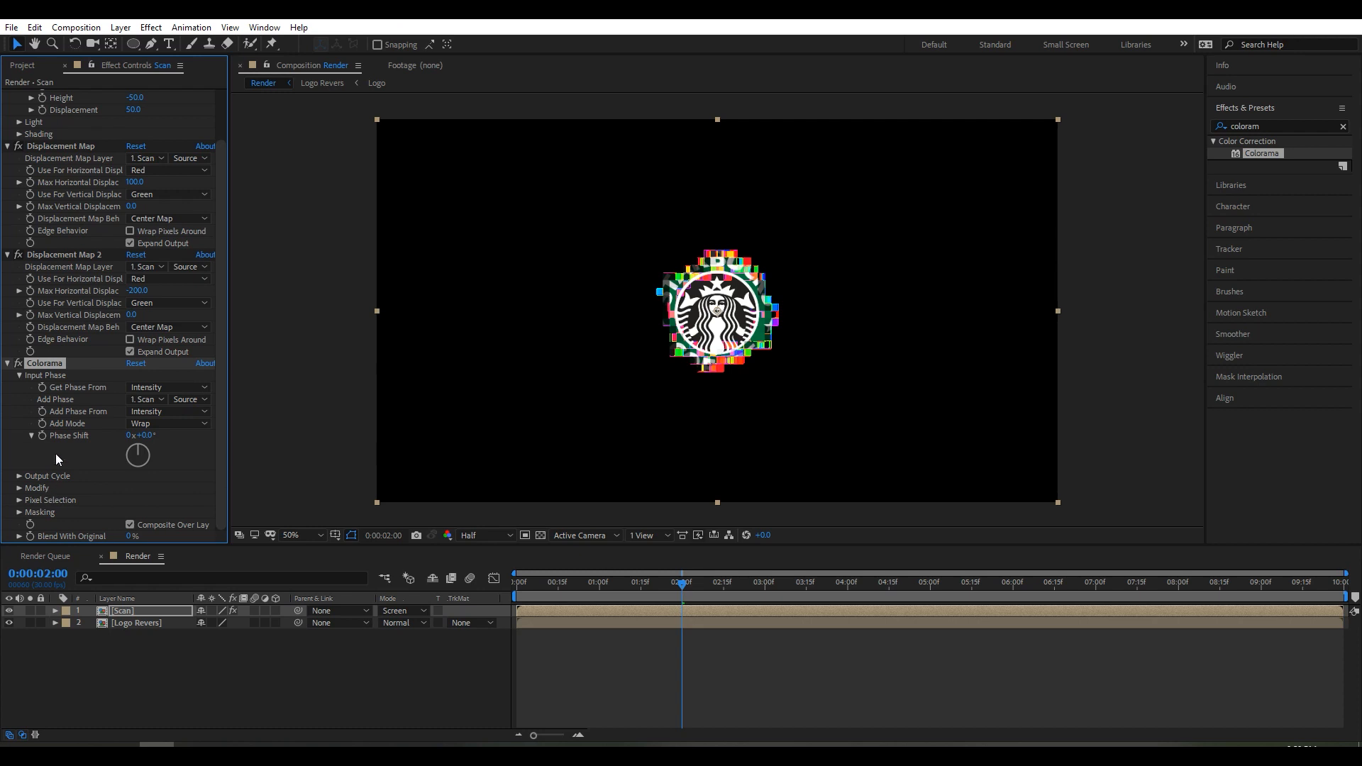
Set Colorama's output cycle to the Hue Cycle preset palette and turn off Modify Alpha.
{"action": "left_click", "coordinate": [21, 476]}
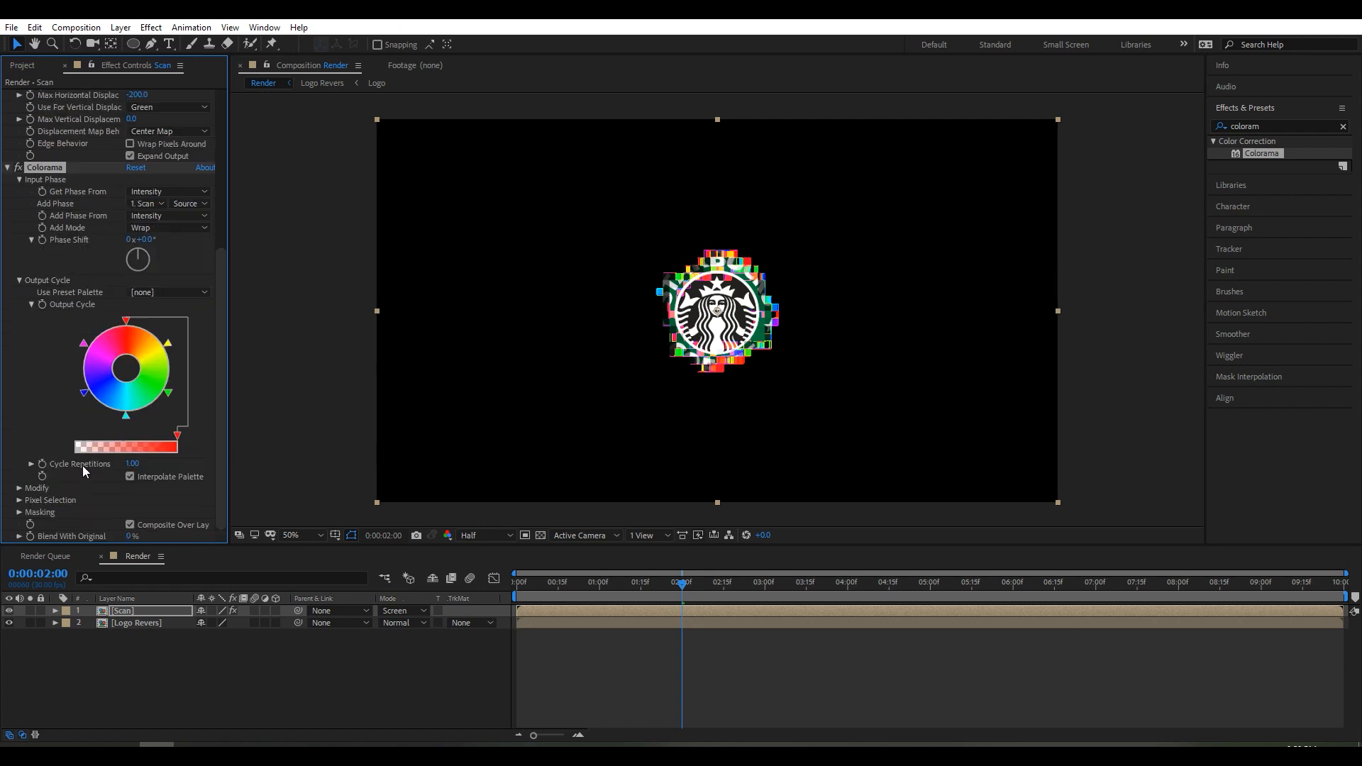
{"action": "left_click", "coordinate": [161, 287]}
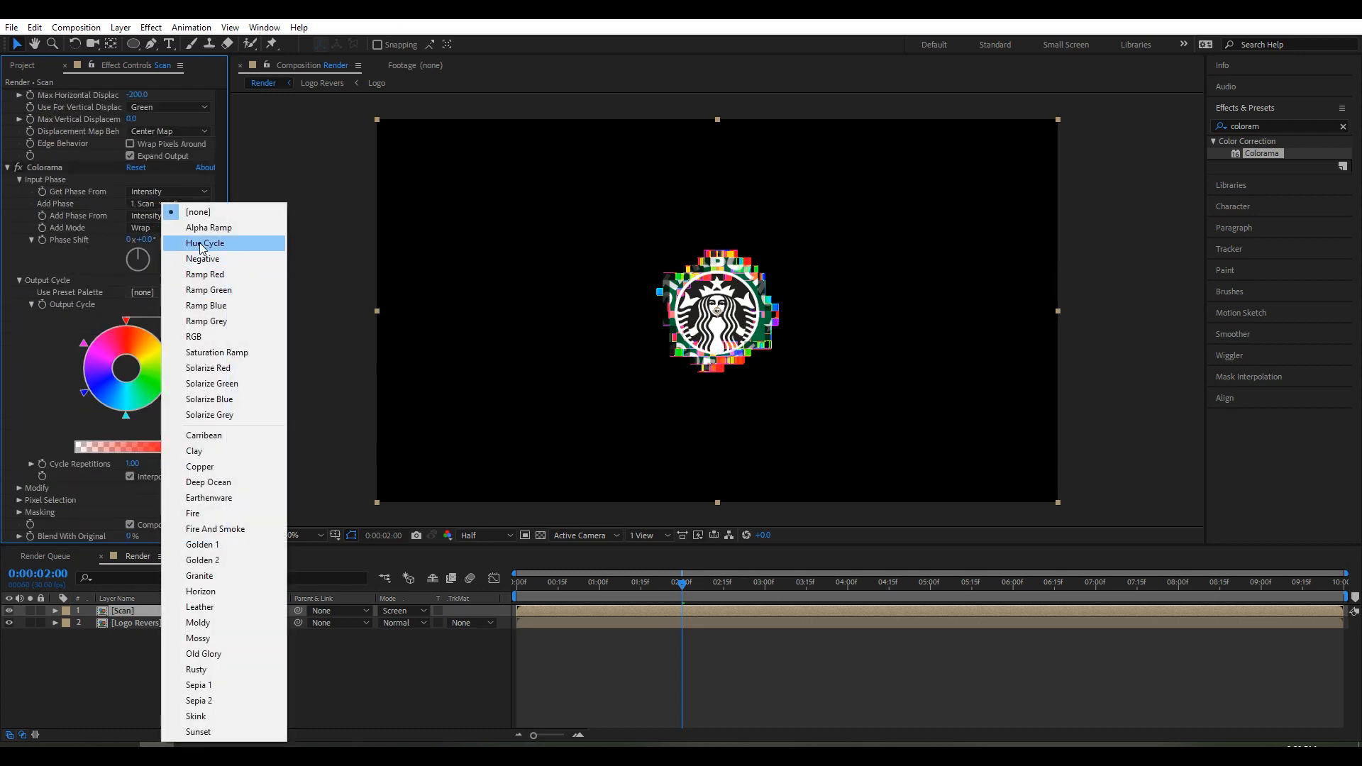
{"action": "left_click", "coordinate": [181, 225]}
{"action": "left_click", "coordinate": [20, 488]}
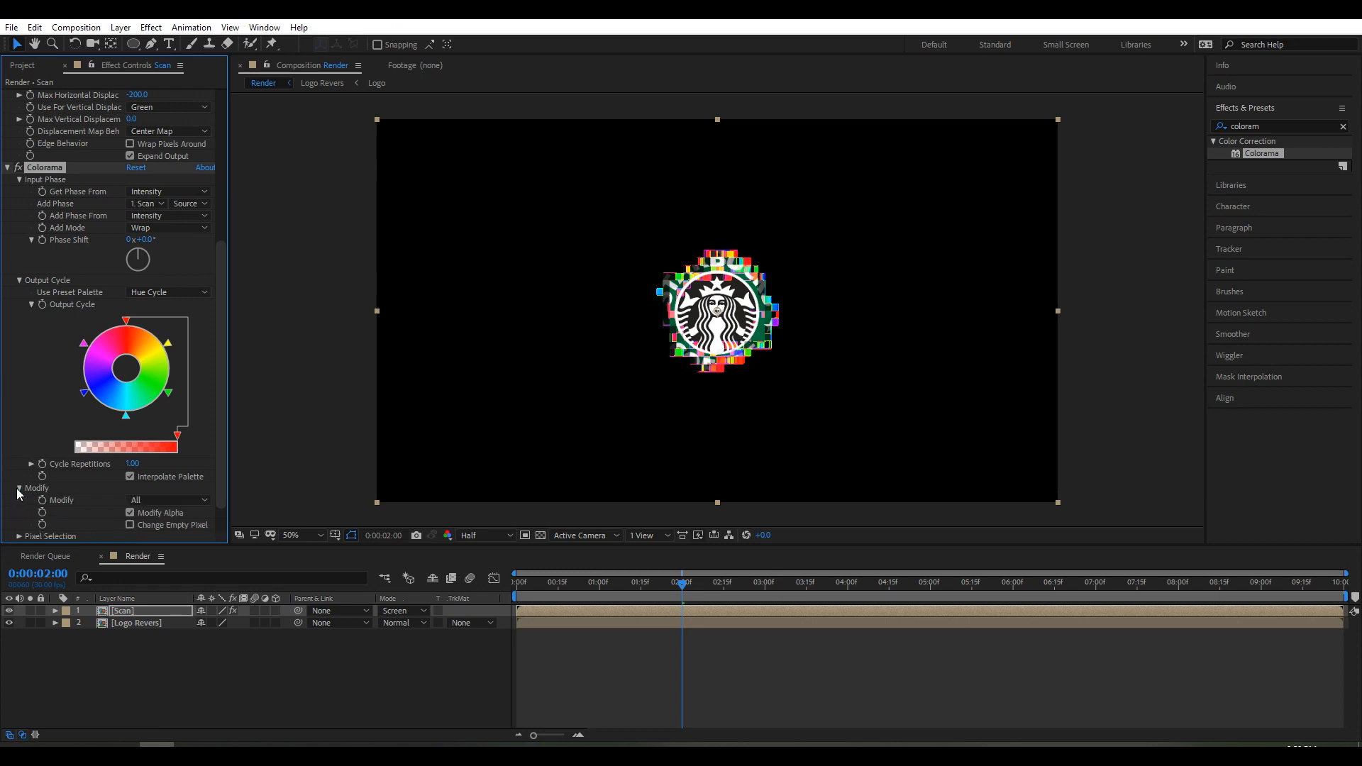
{"action": "left_click", "coordinate": [130, 513]}
Collapse the settings of Colorama, both Displacement Maps and CC Glass on the Scan layer.
{"action": "scroll", "coordinate": [21, 332], "scroll_direction": "up", "scroll_amount": 5}
{"action": "left_click", "coordinate": [8, 359]}
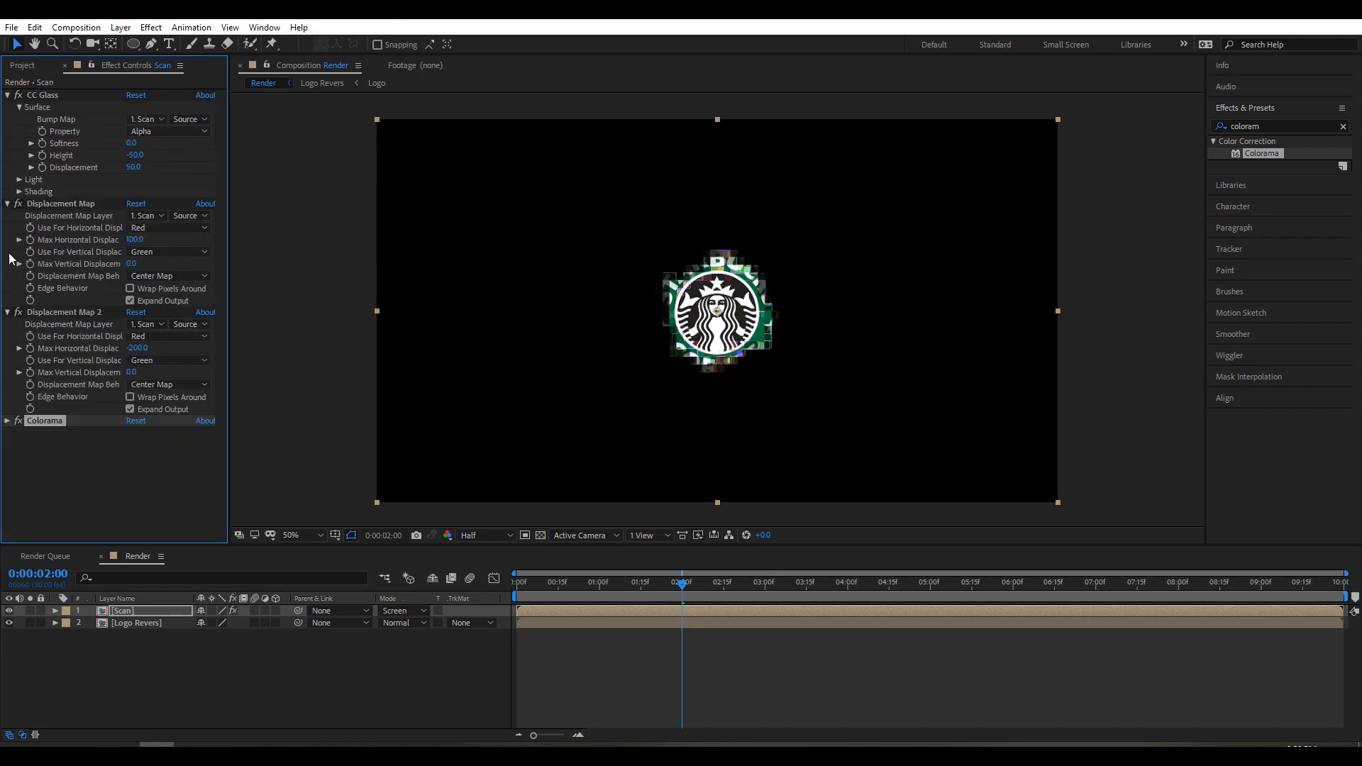
{"action": "left_click", "coordinate": [7, 313]}
{"action": "left_click", "coordinate": [7, 204]}
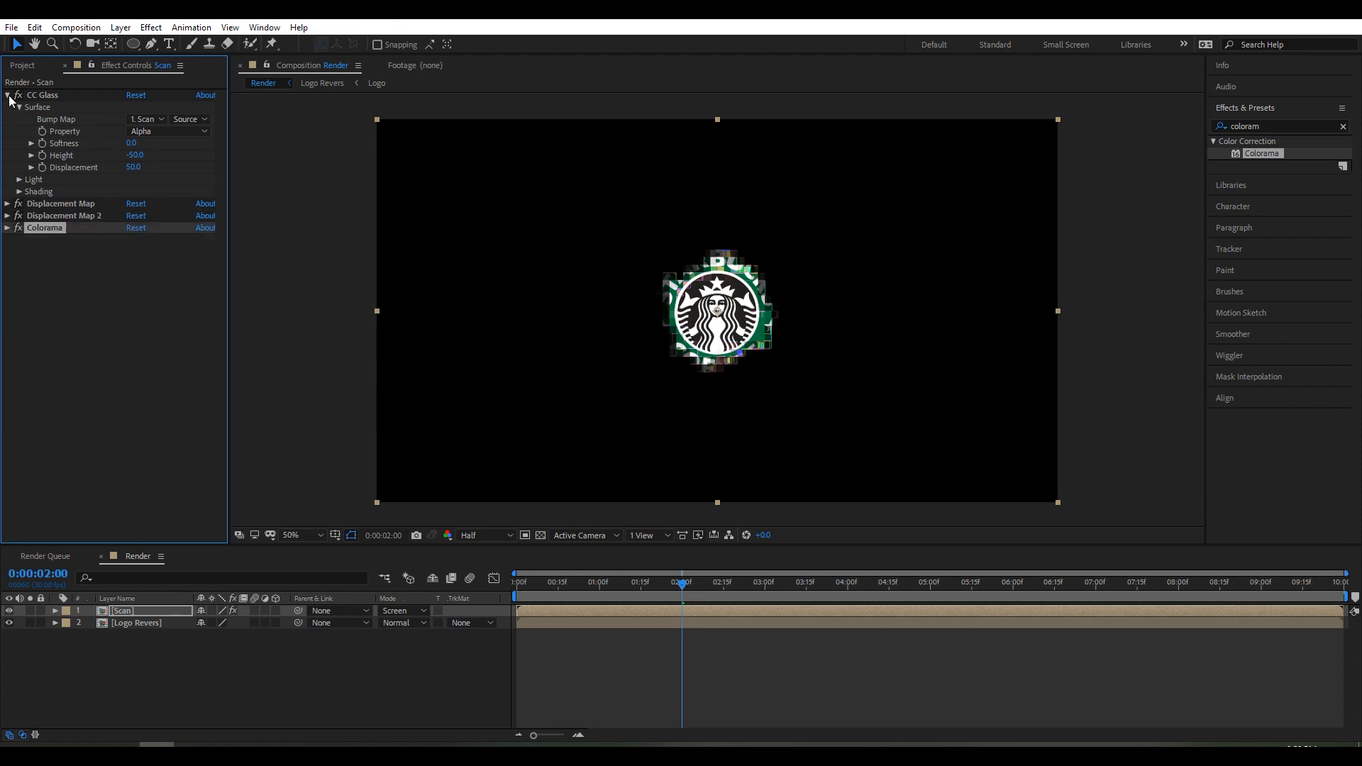
{"action": "left_click", "coordinate": [7, 95]}
Apply the Stylize Glow effect to the Scan layer with a glow radius of 50.
{"action": "left_click_drag", "start_coordinate": [1293, 126], "coordinate": [1202, 118]}
{"action": "type", "text": "glow"}
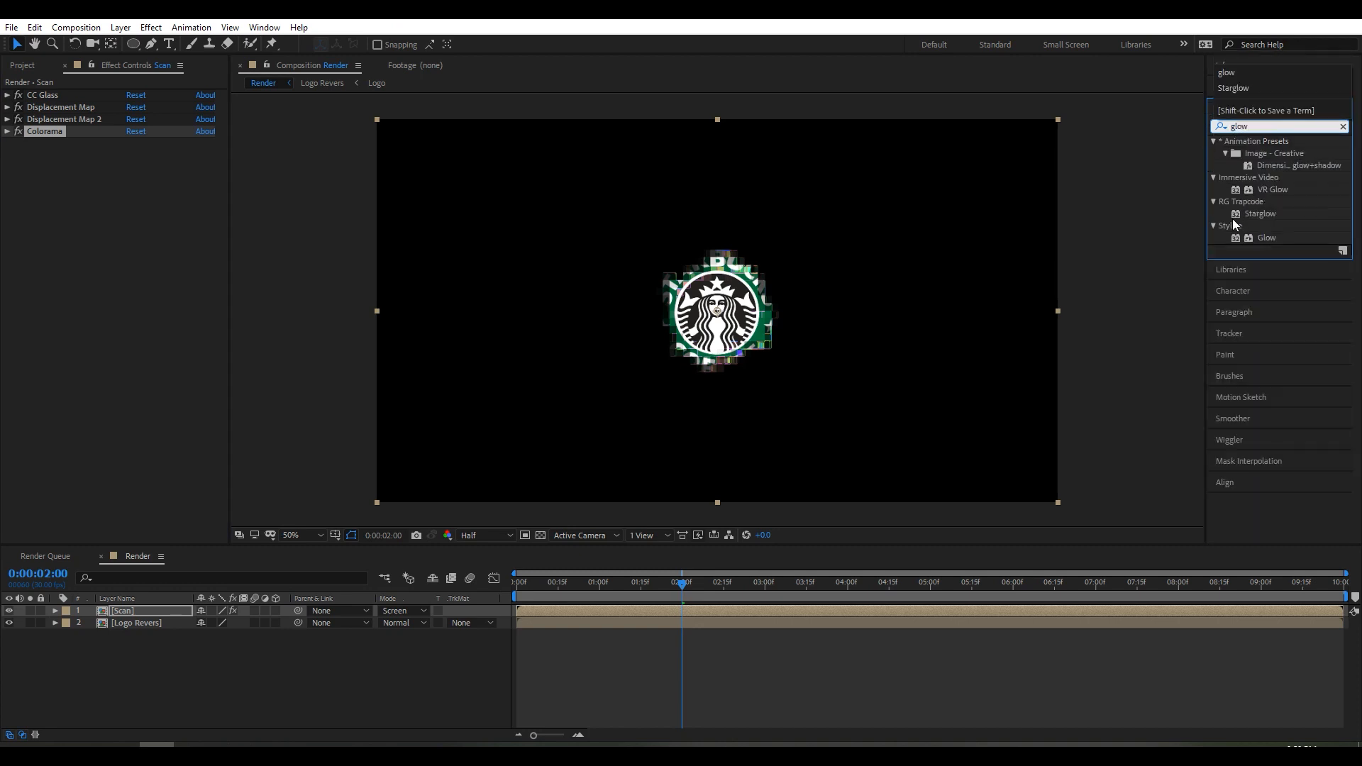
{"action": "left_click_drag", "start_coordinate": [1267, 237], "coordinate": [110, 346]}
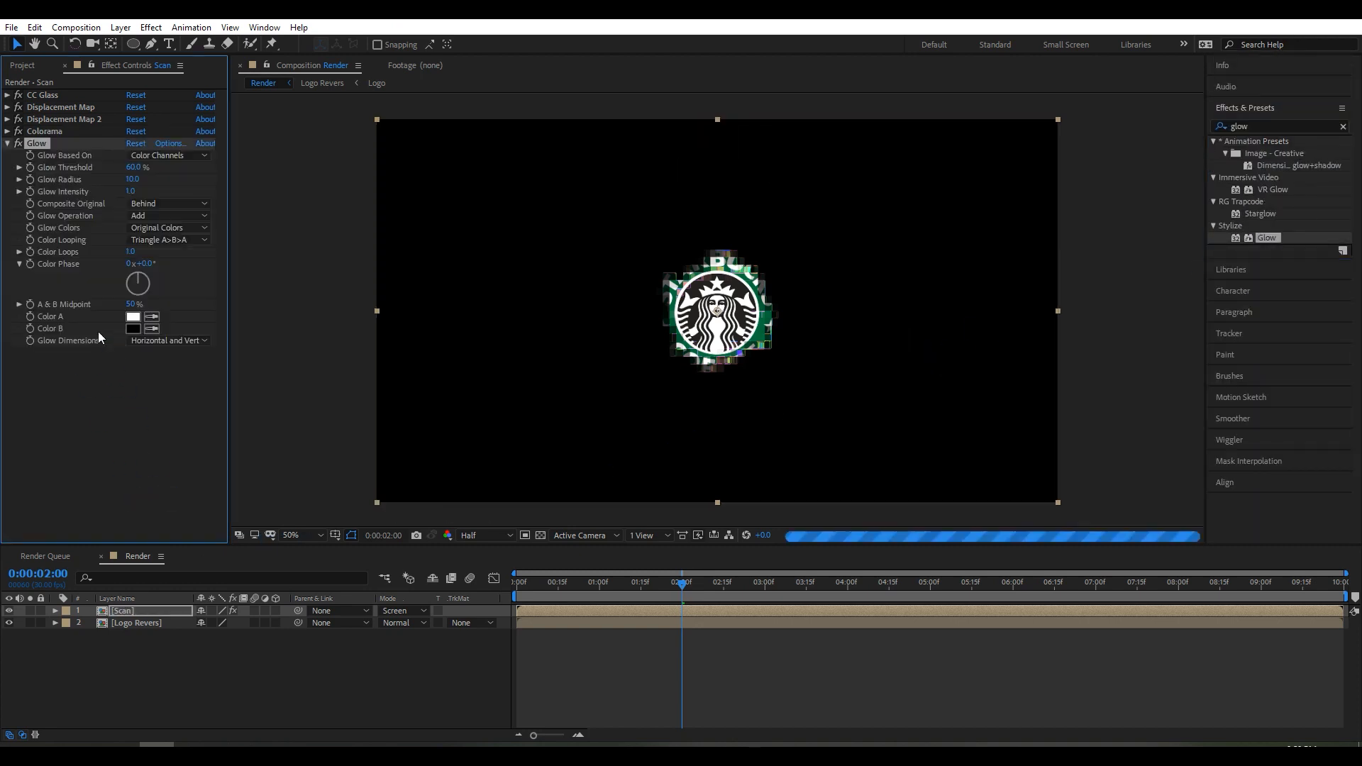
{"action": "left_click", "coordinate": [132, 180]}
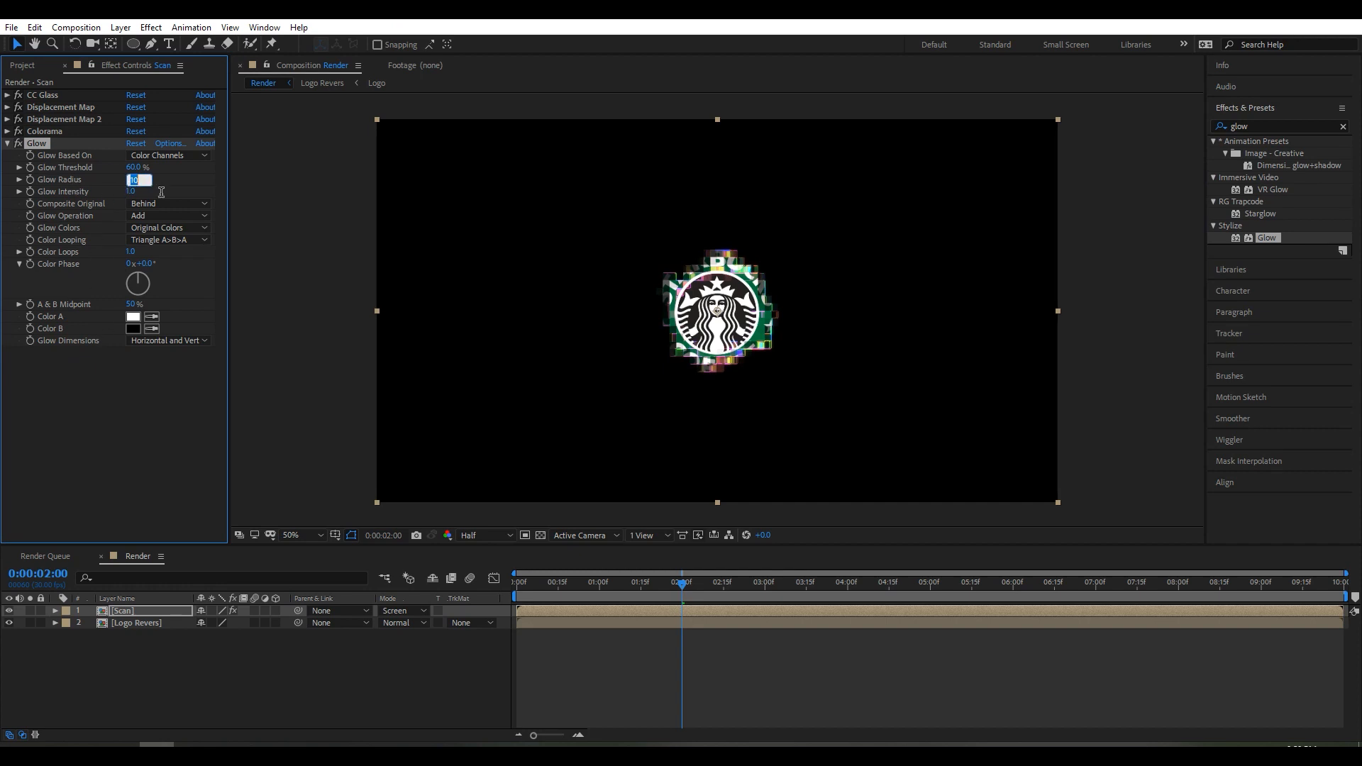
{"action": "type", "text": "50"}
Duplicate the Glow effect and set the copy's glow radius to 200.
{"action": "key", "text": "ctrl+d"}
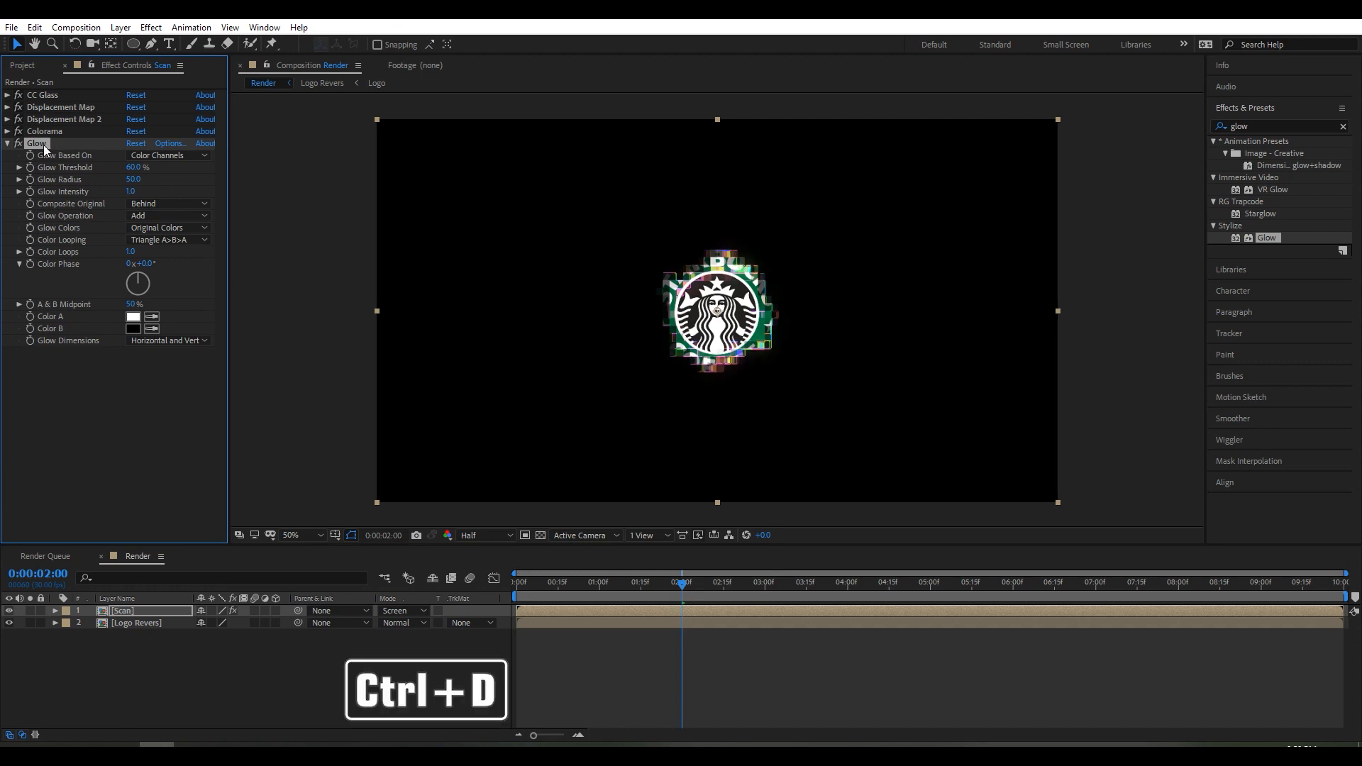
{"action": "left_click", "coordinate": [134, 375]}
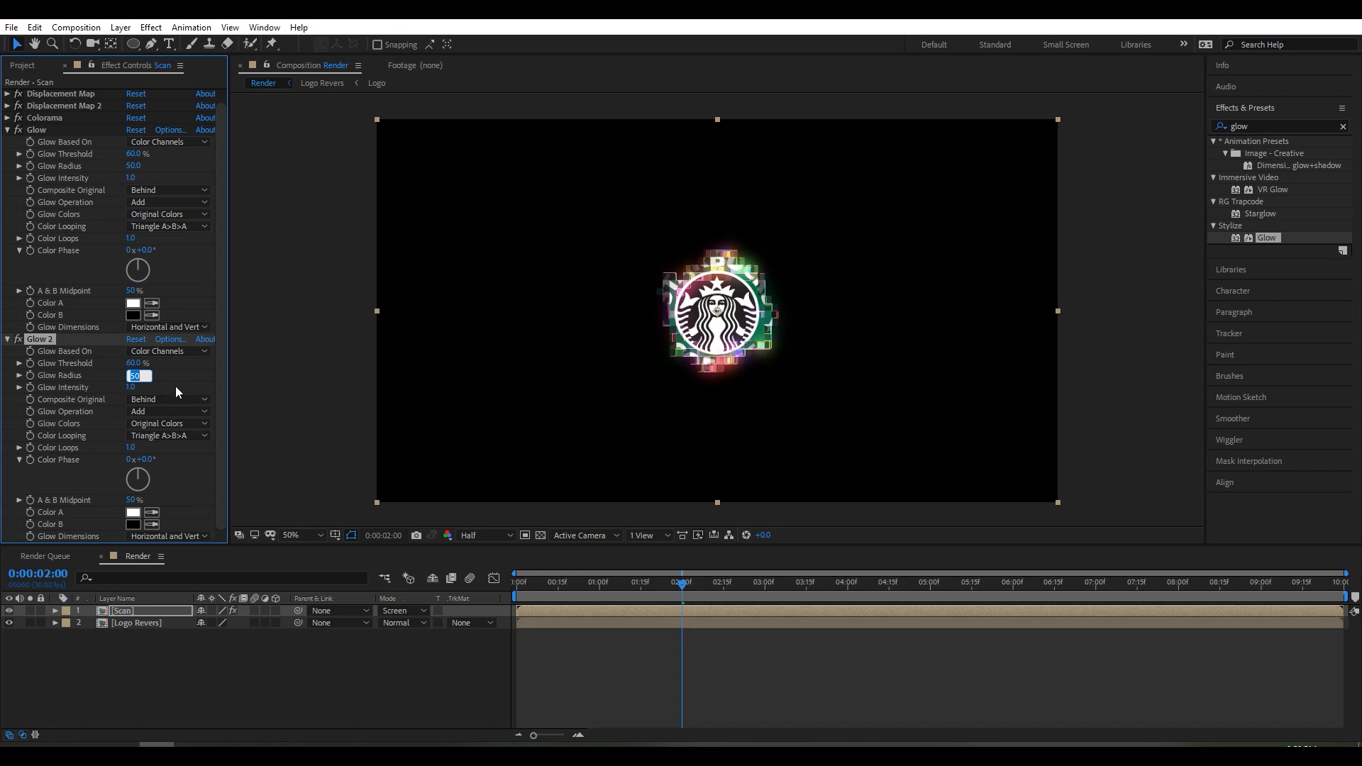
{"action": "type", "text": "200"}
{"action": "key", "text": "Return"}
Duplicate the second Glow effect and set the third one's glow radius to 400.
{"action": "key", "text": "ctrl+d"}
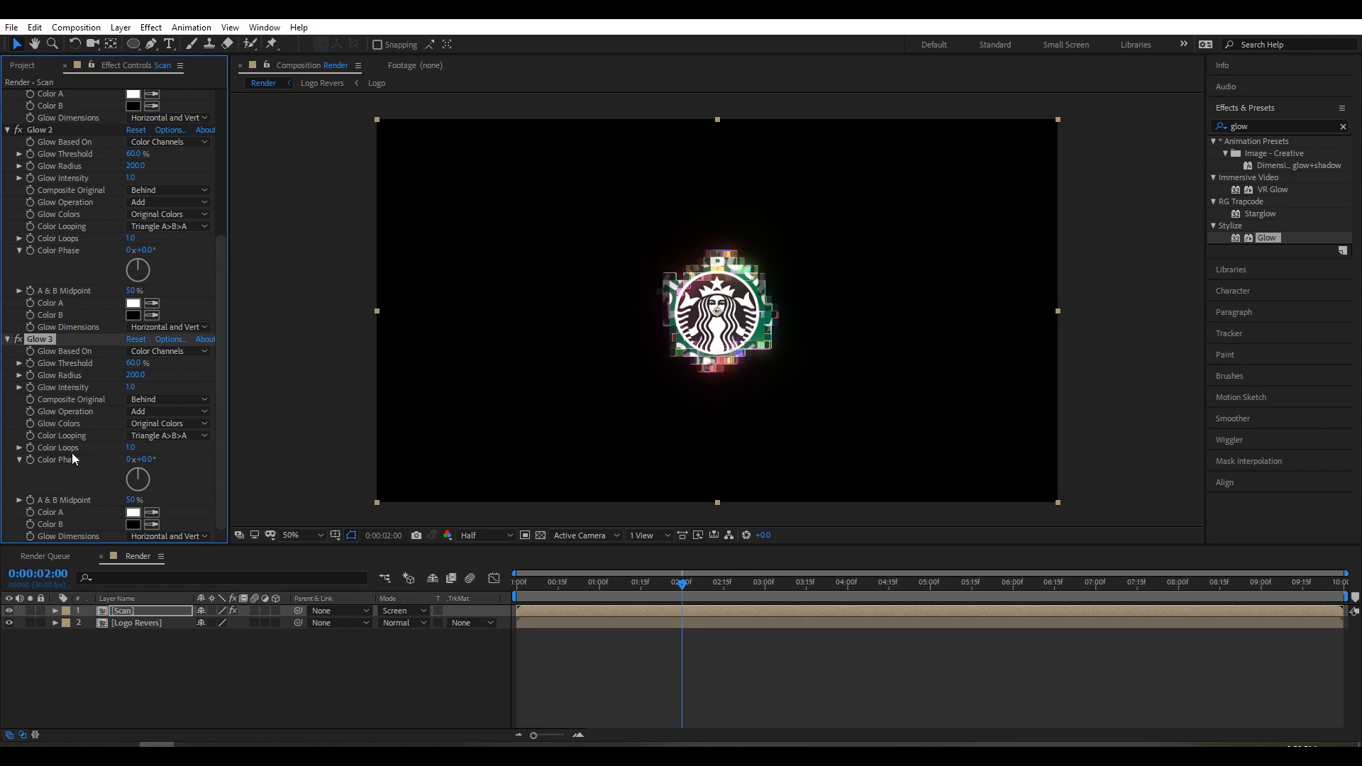
{"action": "left_click", "coordinate": [136, 376]}
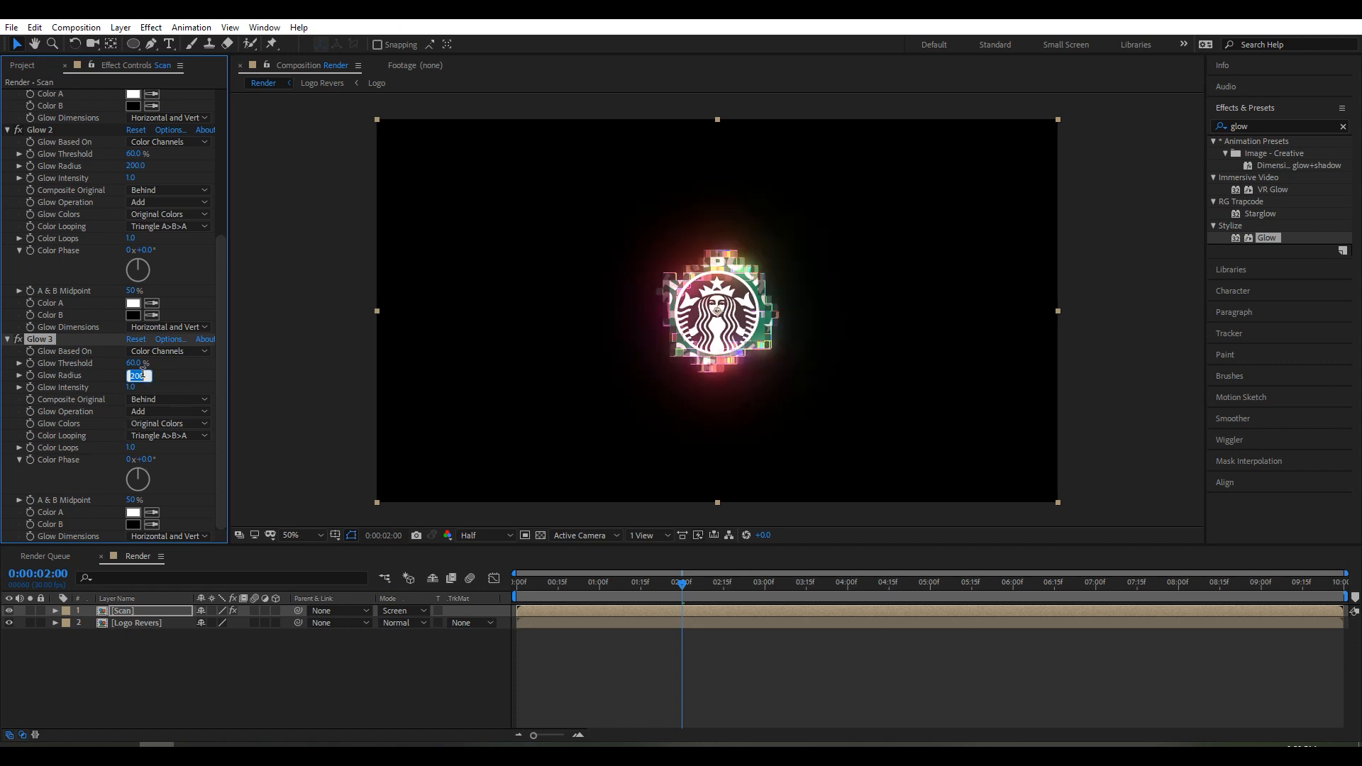
{"action": "type", "text": "400"}
{"action": "key", "text": "Return"}
Collapse the settings of all three Glow effects and scrub the timeline to 0:00:02:27.
{"action": "scroll", "coordinate": [70, 231], "scroll_direction": "up", "scroll_amount": 5}
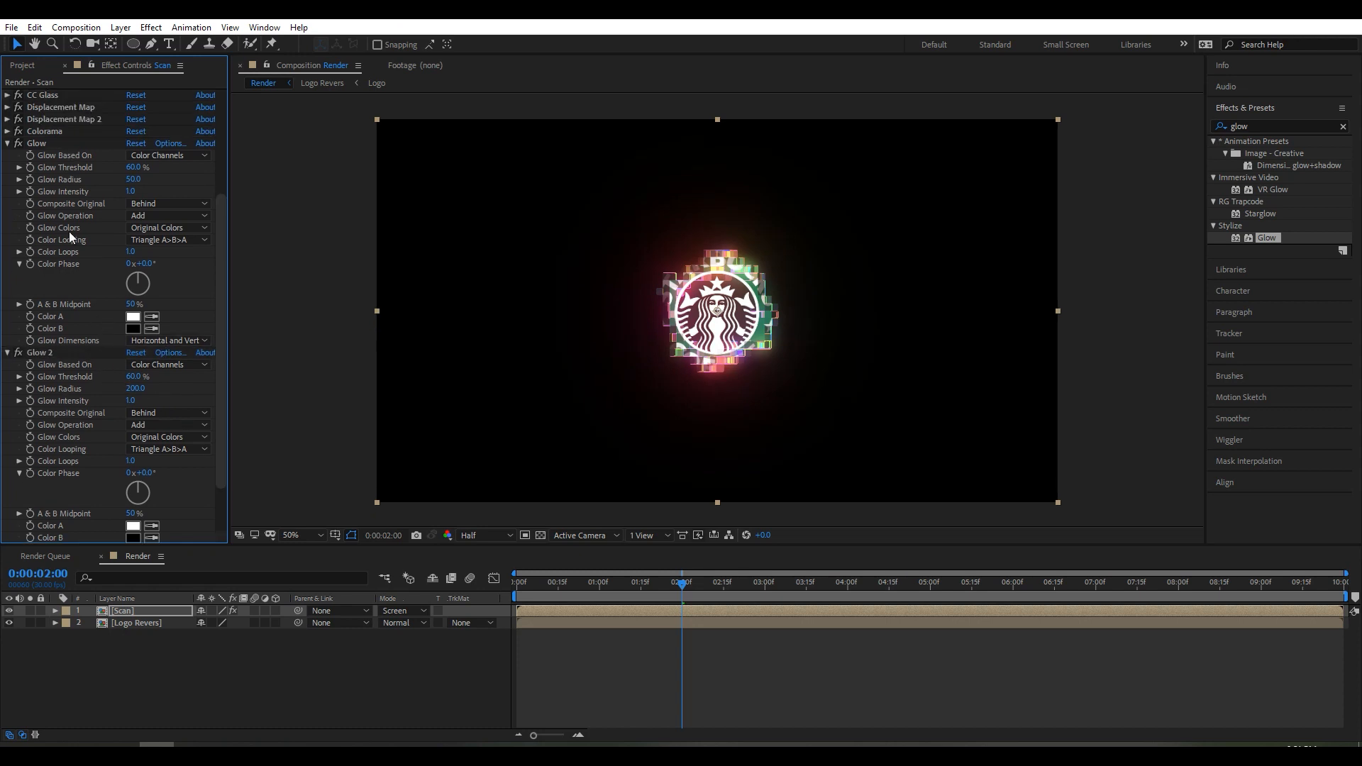
{"action": "left_click", "coordinate": [8, 145]}
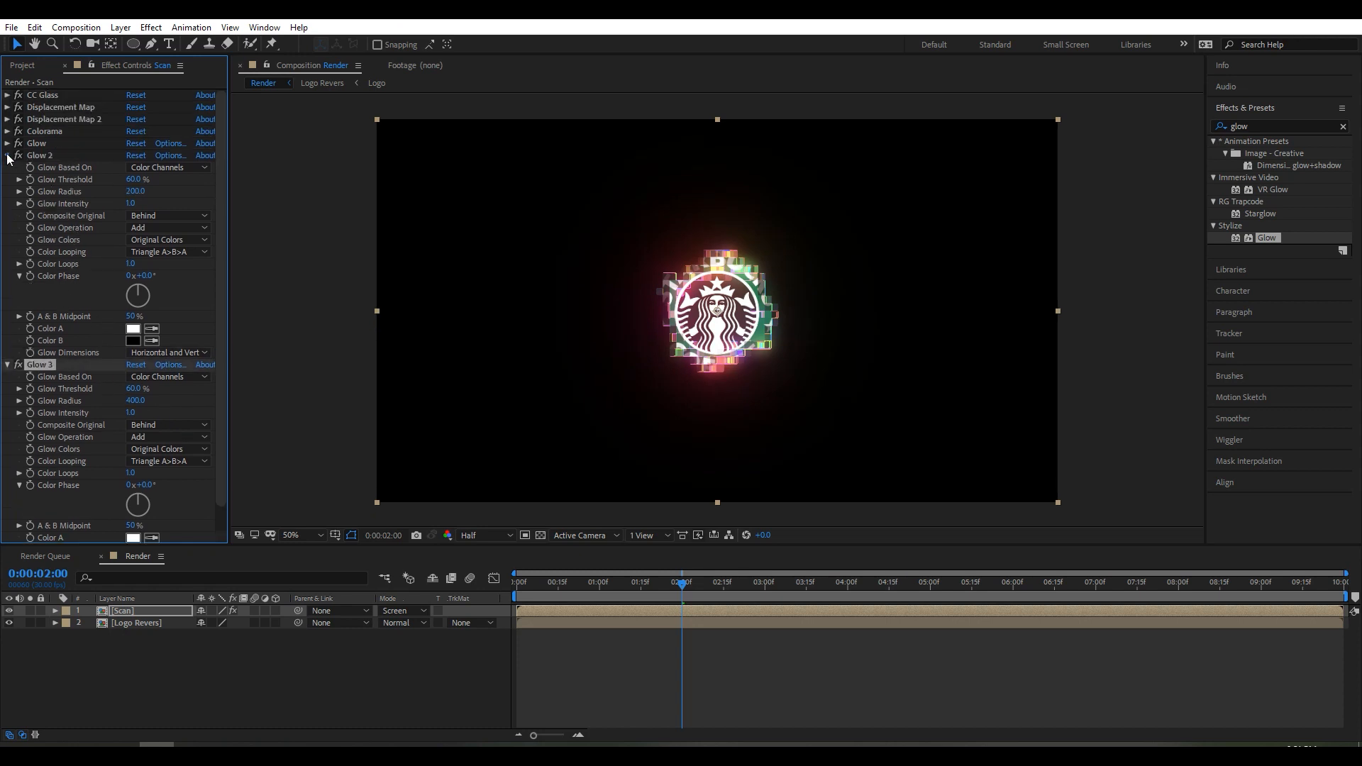
{"action": "left_click", "coordinate": [8, 156]}
{"action": "left_click", "coordinate": [8, 168]}
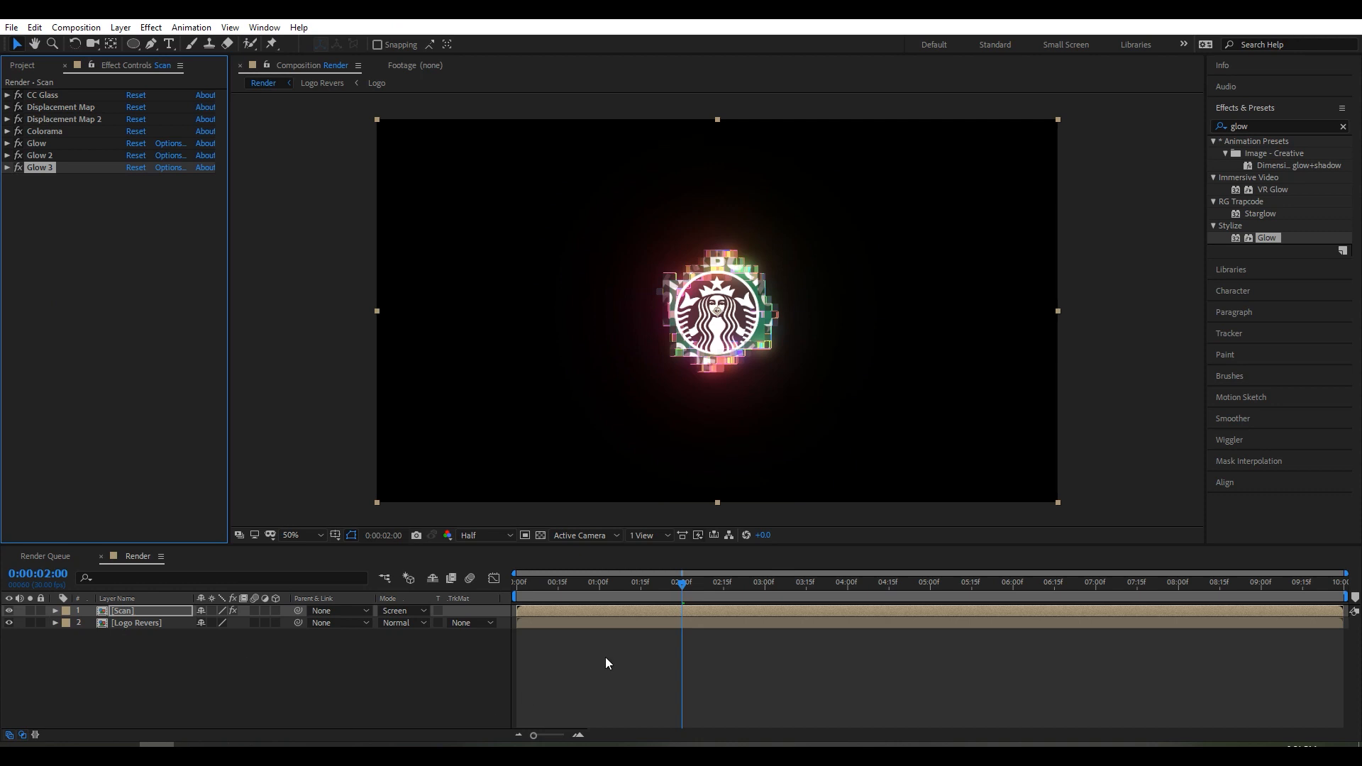
{"action": "left_click_drag", "start_coordinate": [661, 585], "coordinate": [756, 593]}
Pre-compose the Scan and Logo Revers layers as "Logo Animation", moving all attributes into the new composition.
{"action": "left_click_drag", "start_coordinate": [163, 692], "coordinate": [169, 611]}
{"action": "right_click", "coordinate": [168, 611]}
{"action": "left_click", "coordinate": [216, 549]}
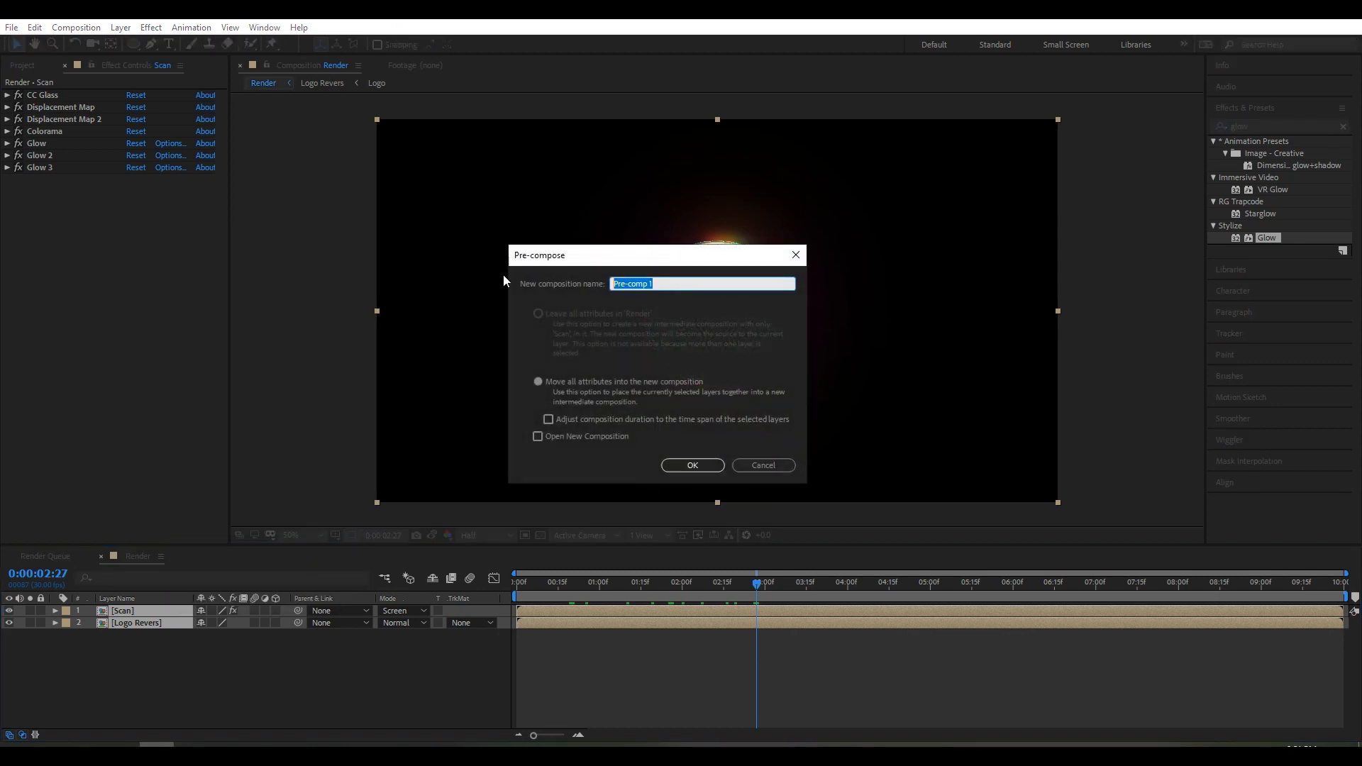
{"action": "type", "text": "Logo Animation"}
{"action": "left_click", "coordinate": [540, 382]}
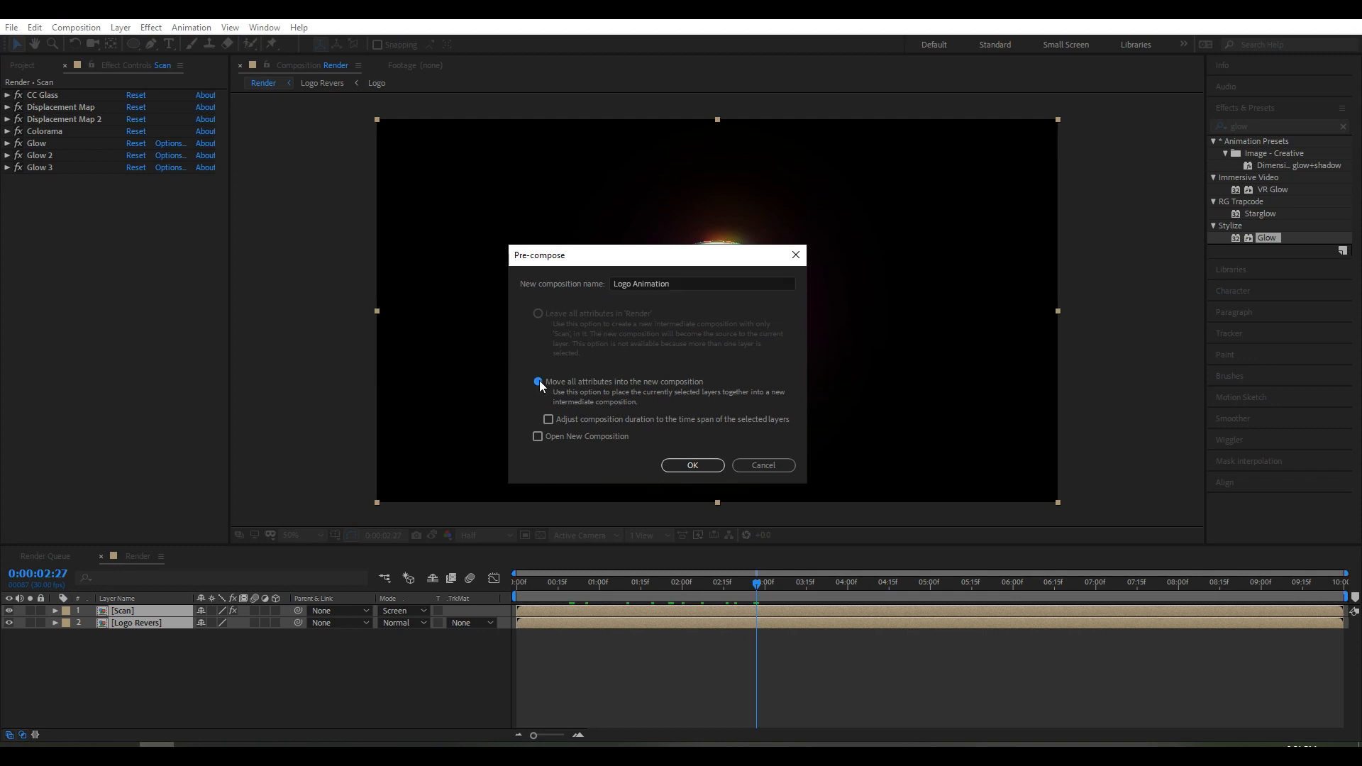
{"action": "left_click", "coordinate": [692, 465]}
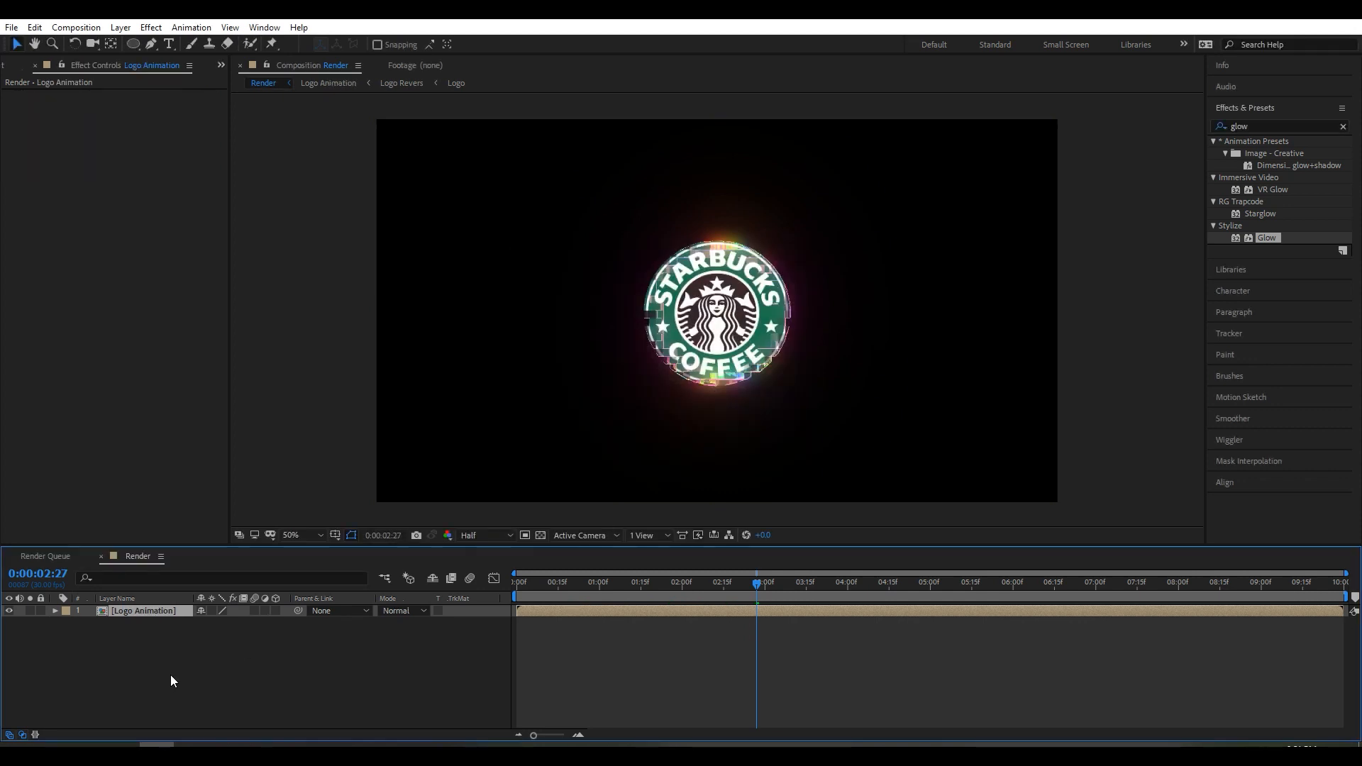
Create a black 1920 x 1080 px solid named "Floor" and place it beneath the Logo Animation layer.
{"action": "left_click", "coordinate": [170, 675]}
{"action": "right_click", "coordinate": [186, 654]}
{"action": "mouse_move", "coordinate": [253, 498]}
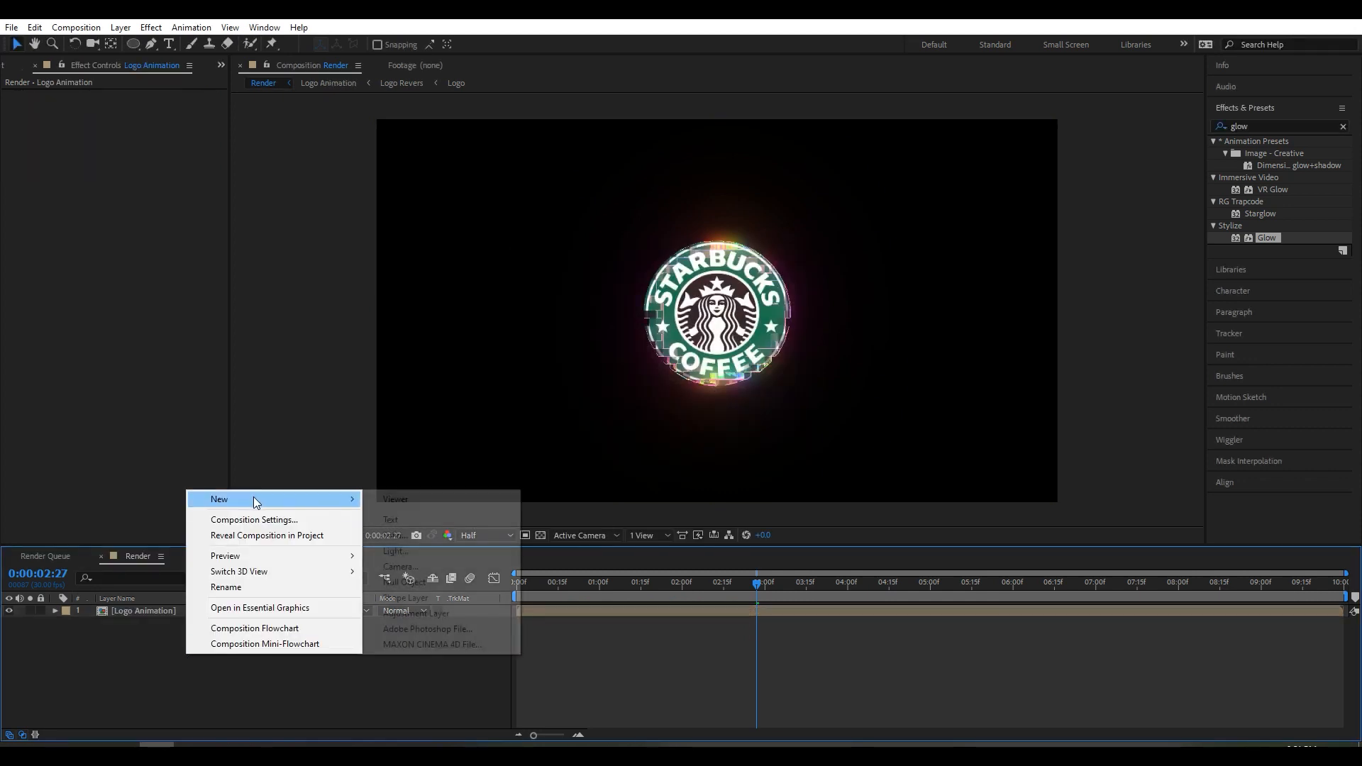
{"action": "left_click", "coordinate": [423, 538]}
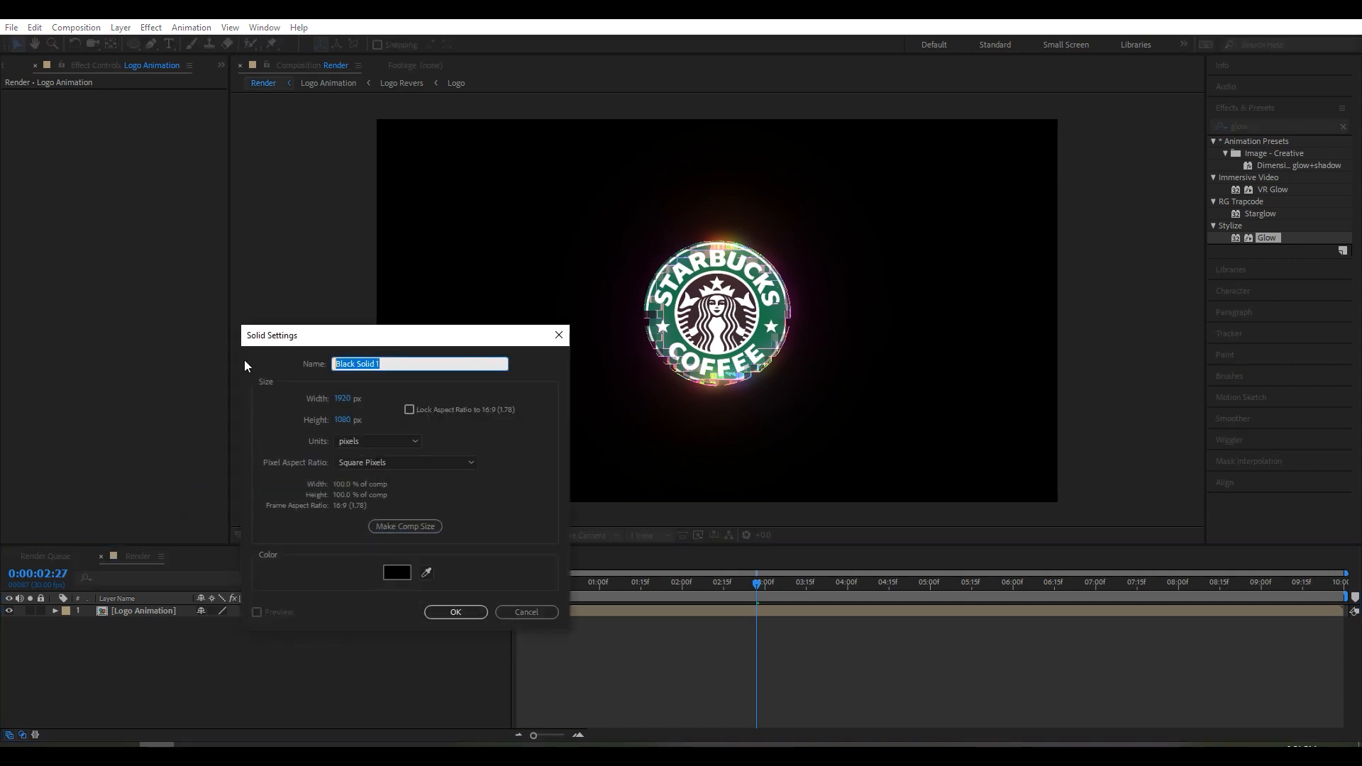
{"action": "type", "text": "Floor"}
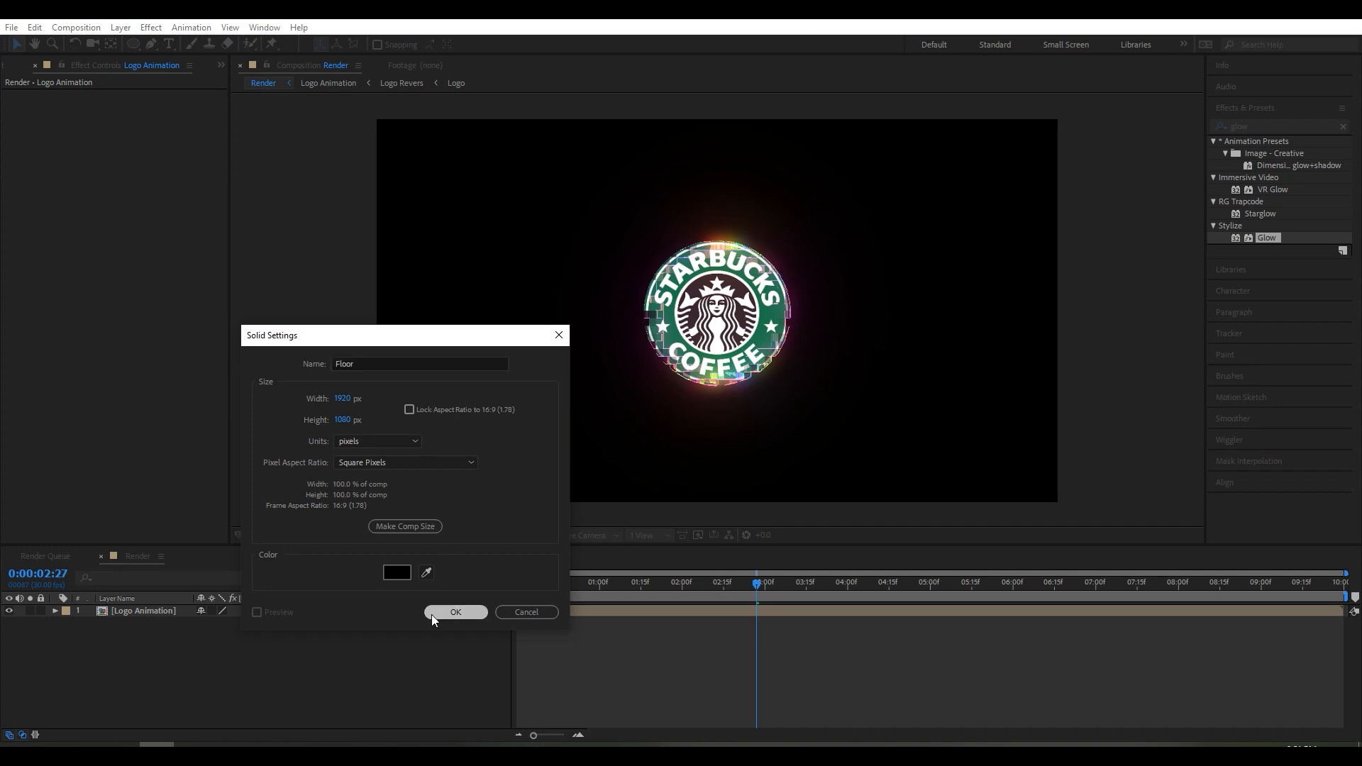
{"action": "left_click", "coordinate": [431, 615]}
{"action": "left_click_drag", "start_coordinate": [165, 611], "coordinate": [162, 650]}
Find the Fractal Noise effect in the Noise & Grain group and apply it to the Floor layer.
{"action": "left_click", "coordinate": [1287, 128]}
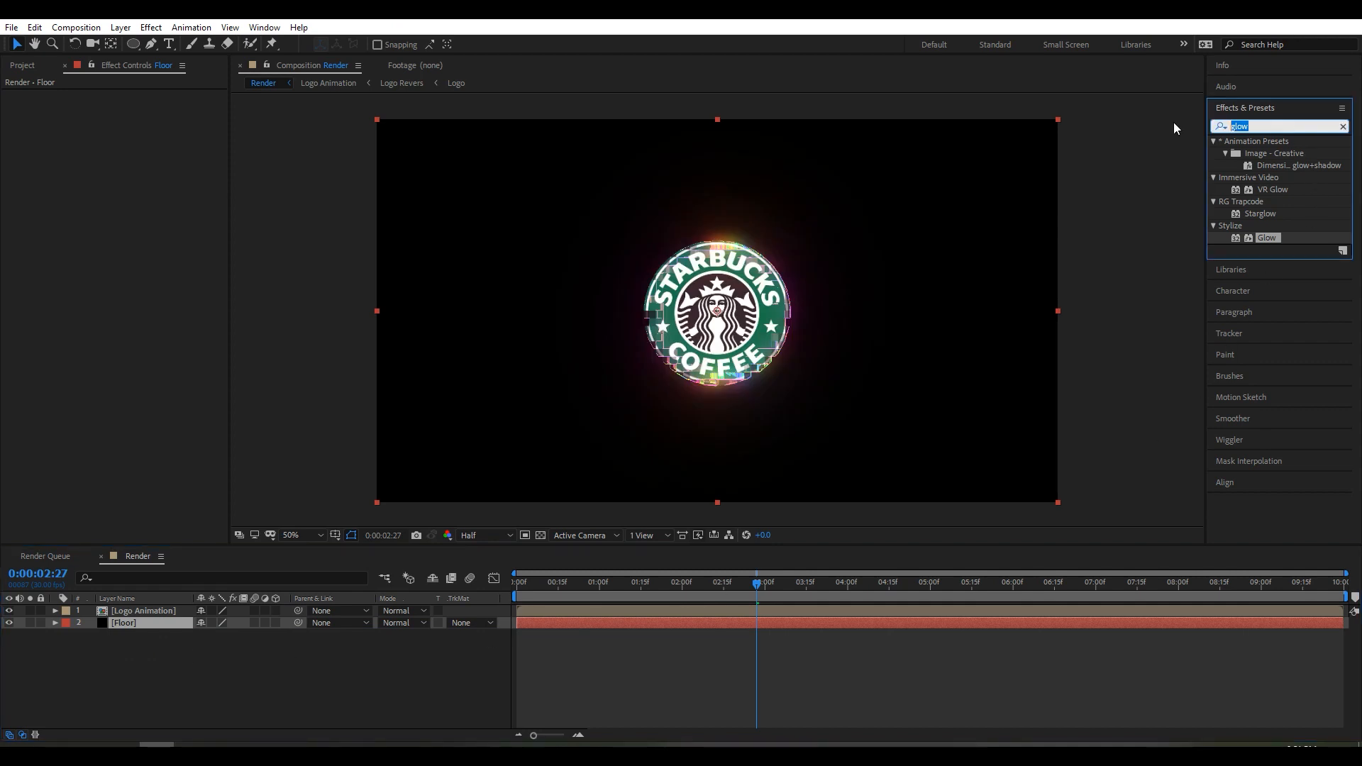
{"action": "type", "text": "fract"}
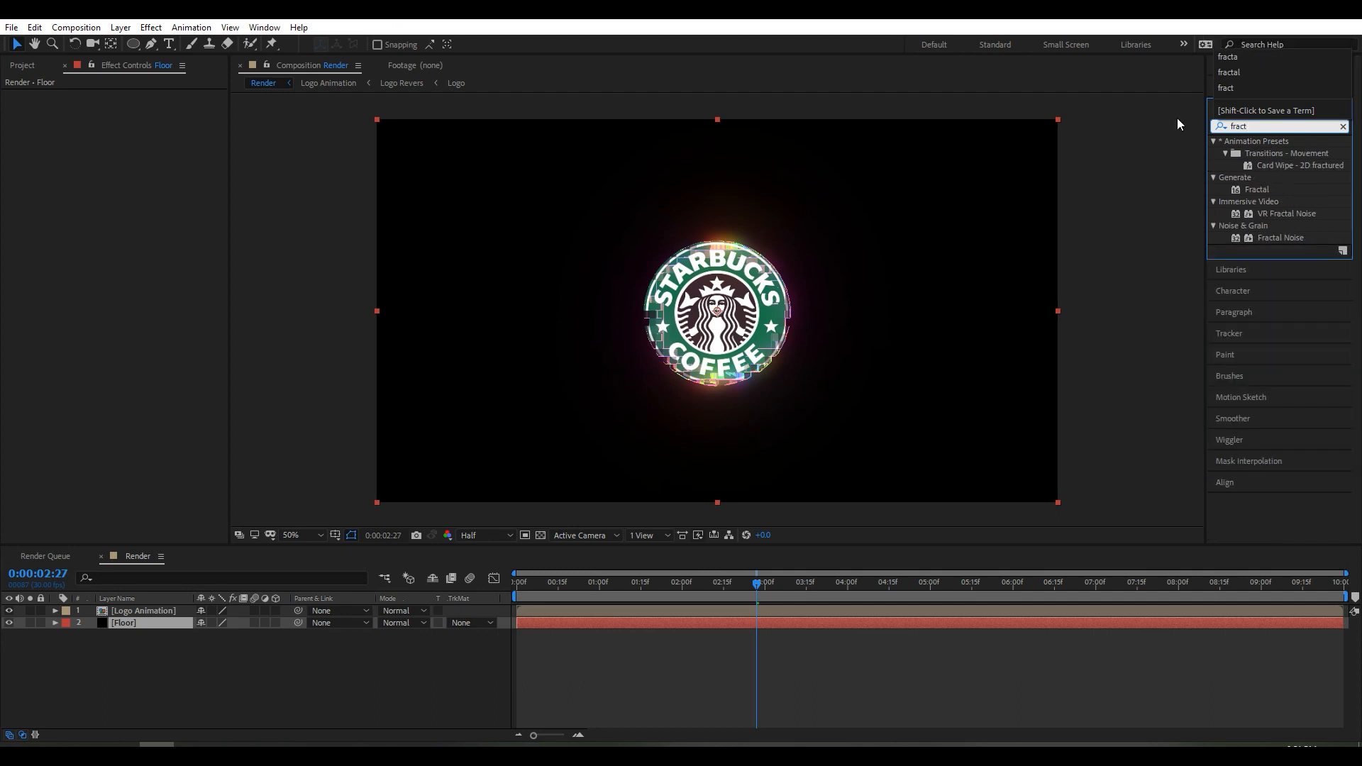
{"action": "left_click_drag", "start_coordinate": [1278, 240], "coordinate": [134, 623]}
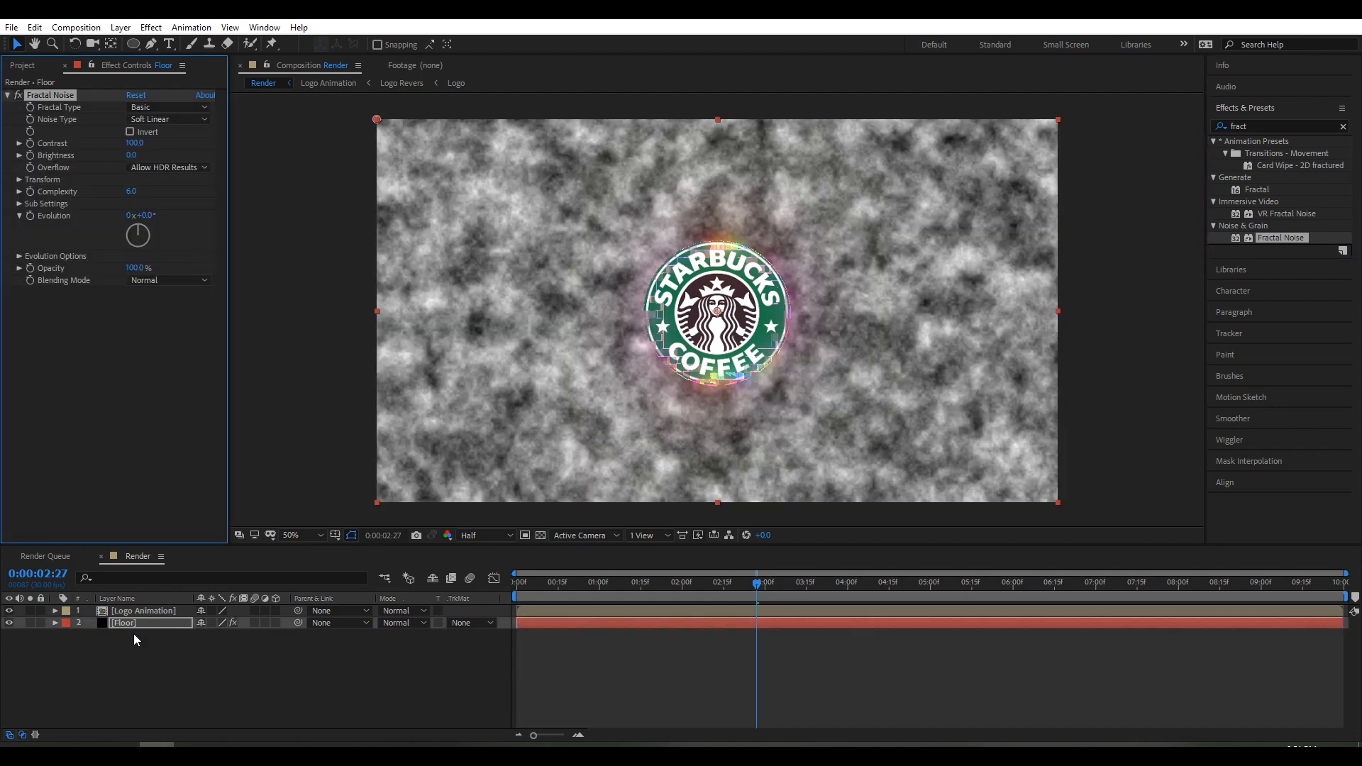
Make the Floor layer 3D and set its X Rotation to -90°.
{"action": "left_click", "coordinate": [276, 621]}
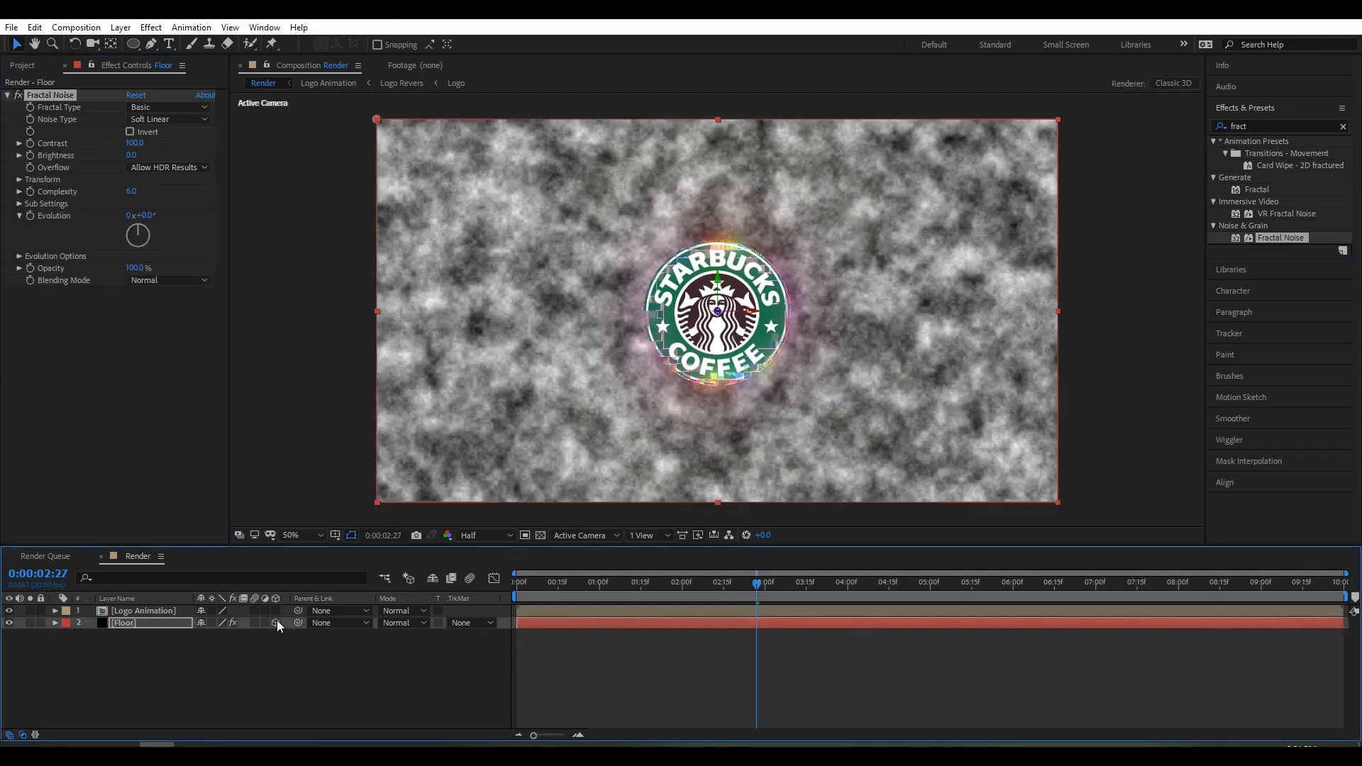
{"action": "left_click", "coordinate": [174, 623]}
{"action": "key", "text": "r"}
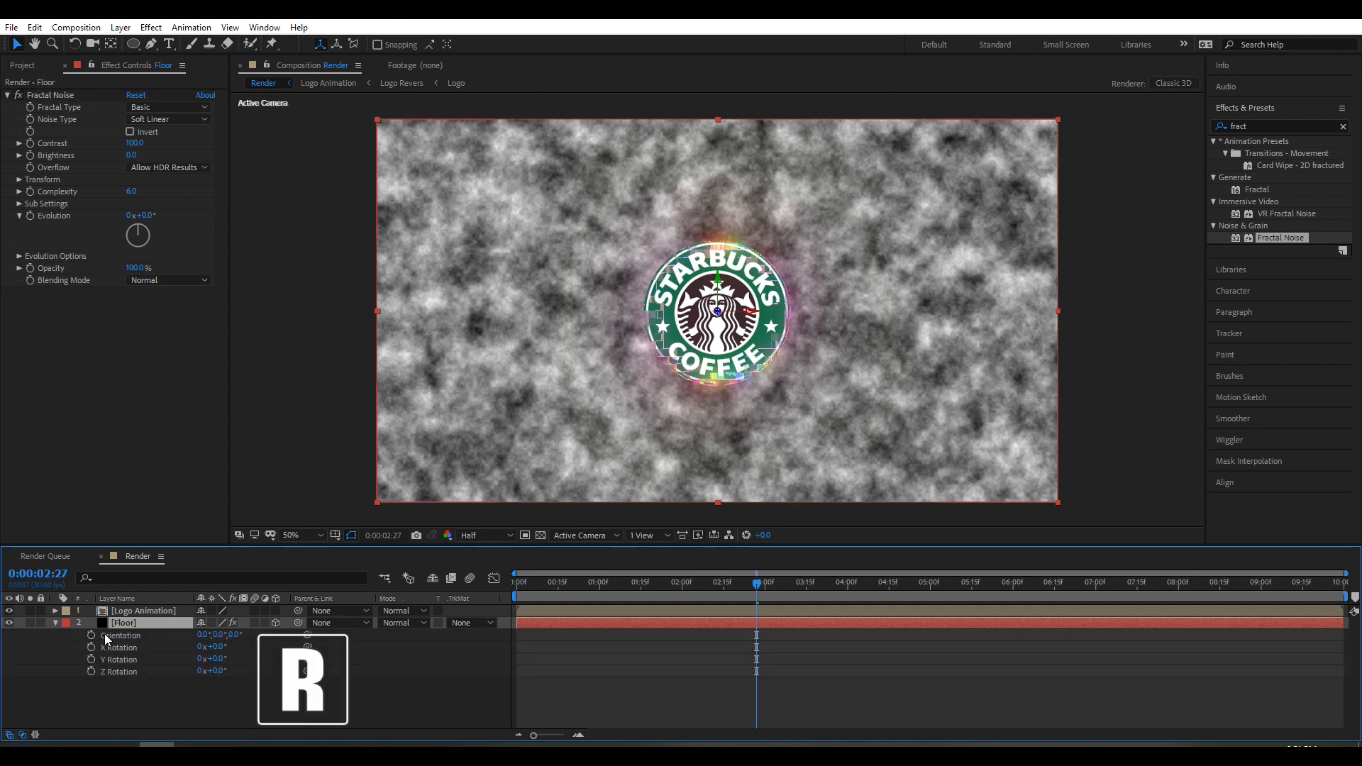
{"action": "left_click", "coordinate": [217, 646]}
{"action": "type", "text": "-90"}
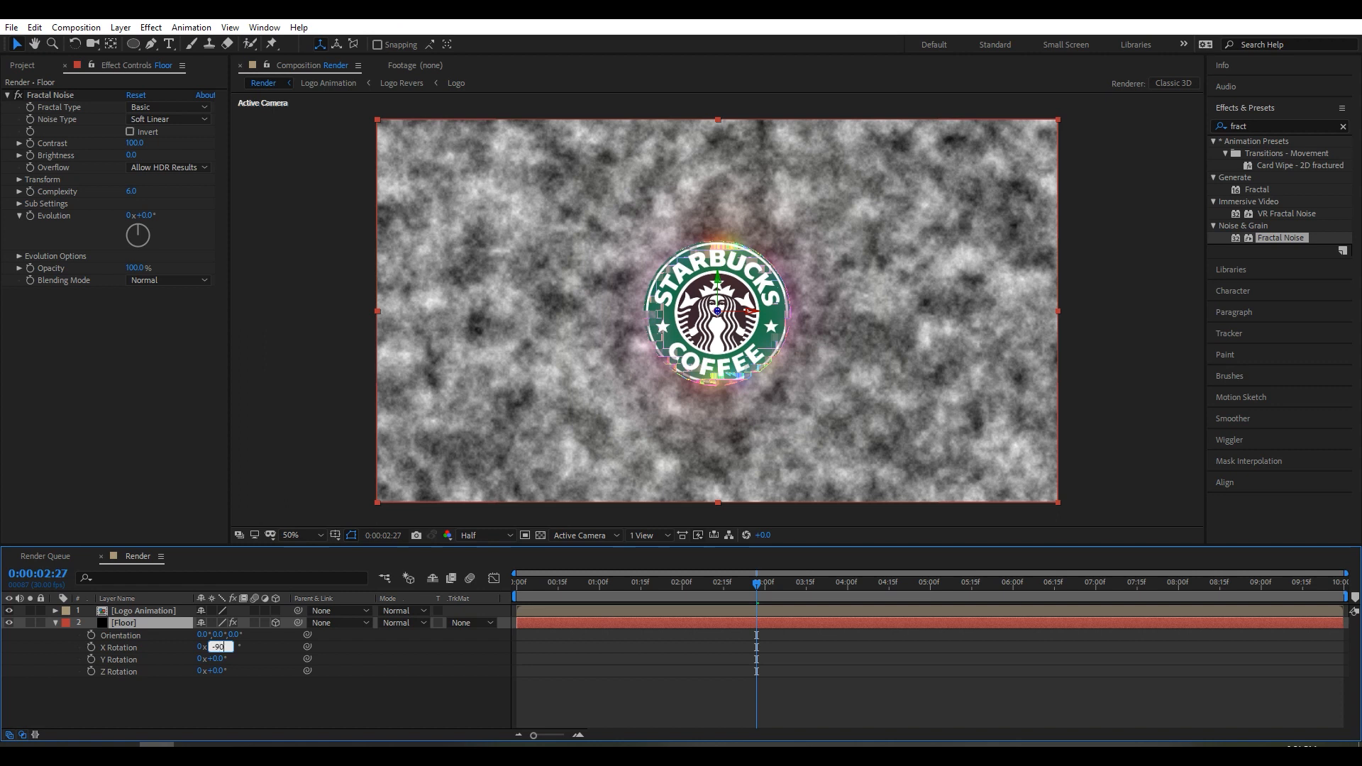
{"action": "key", "text": "Return"}
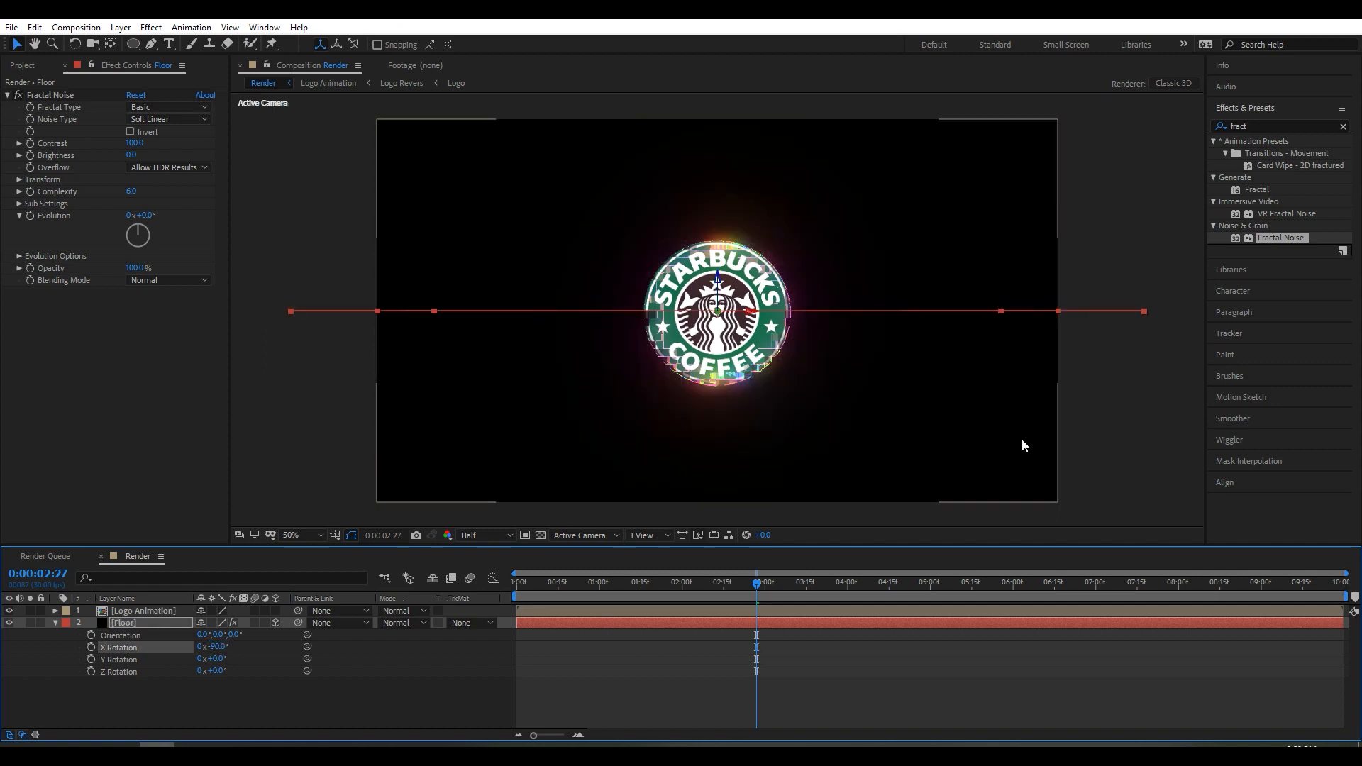
Lower the Floor plane beneath the logo, scale it to 232%, and align its far edge with the logo's base.
{"action": "left_click_drag", "start_coordinate": [717, 281], "coordinate": [718, 409]}
{"action": "left_click", "coordinate": [142, 622]}
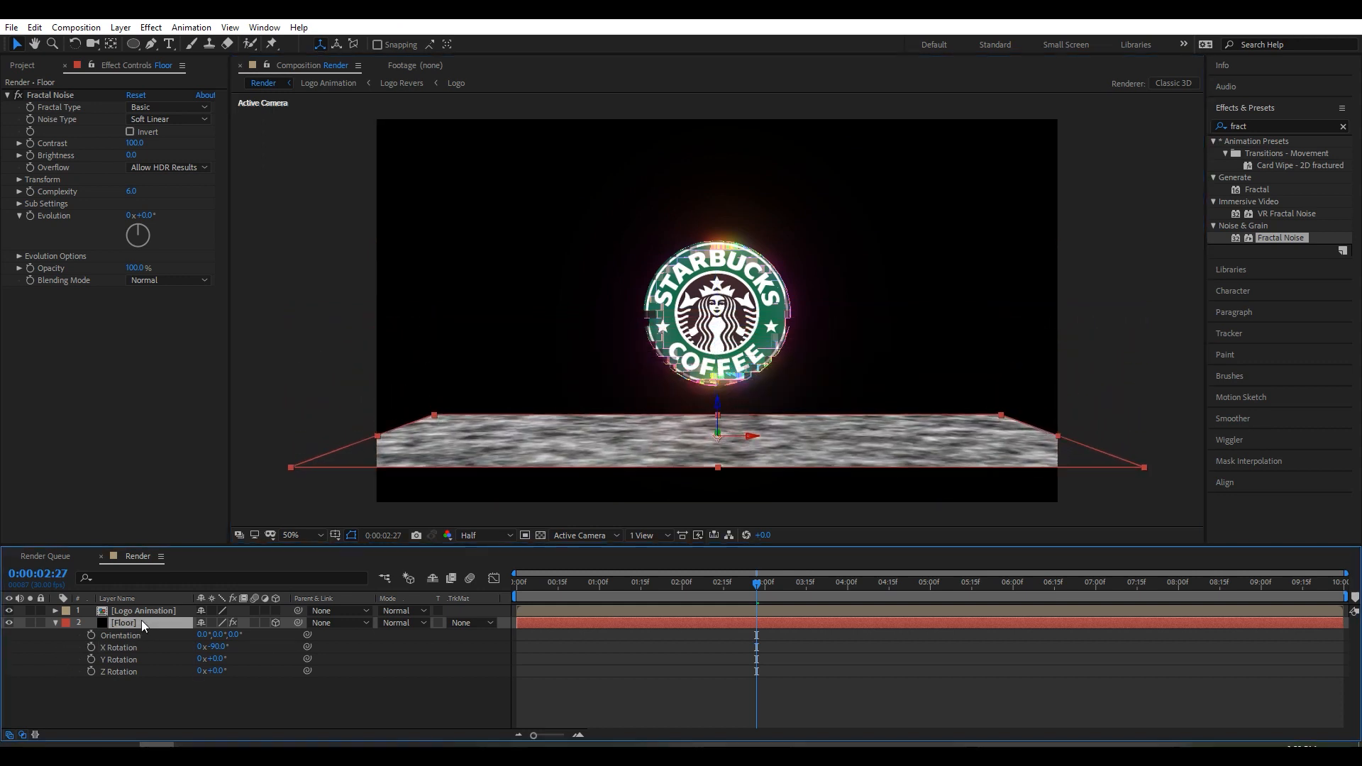
{"action": "key", "text": "s"}
{"action": "left_click_drag", "start_coordinate": [216, 635], "coordinate": [324, 634]}
{"action": "left_click_drag", "start_coordinate": [719, 410], "coordinate": [718, 394]}
{"action": "left_click", "coordinate": [131, 682]}
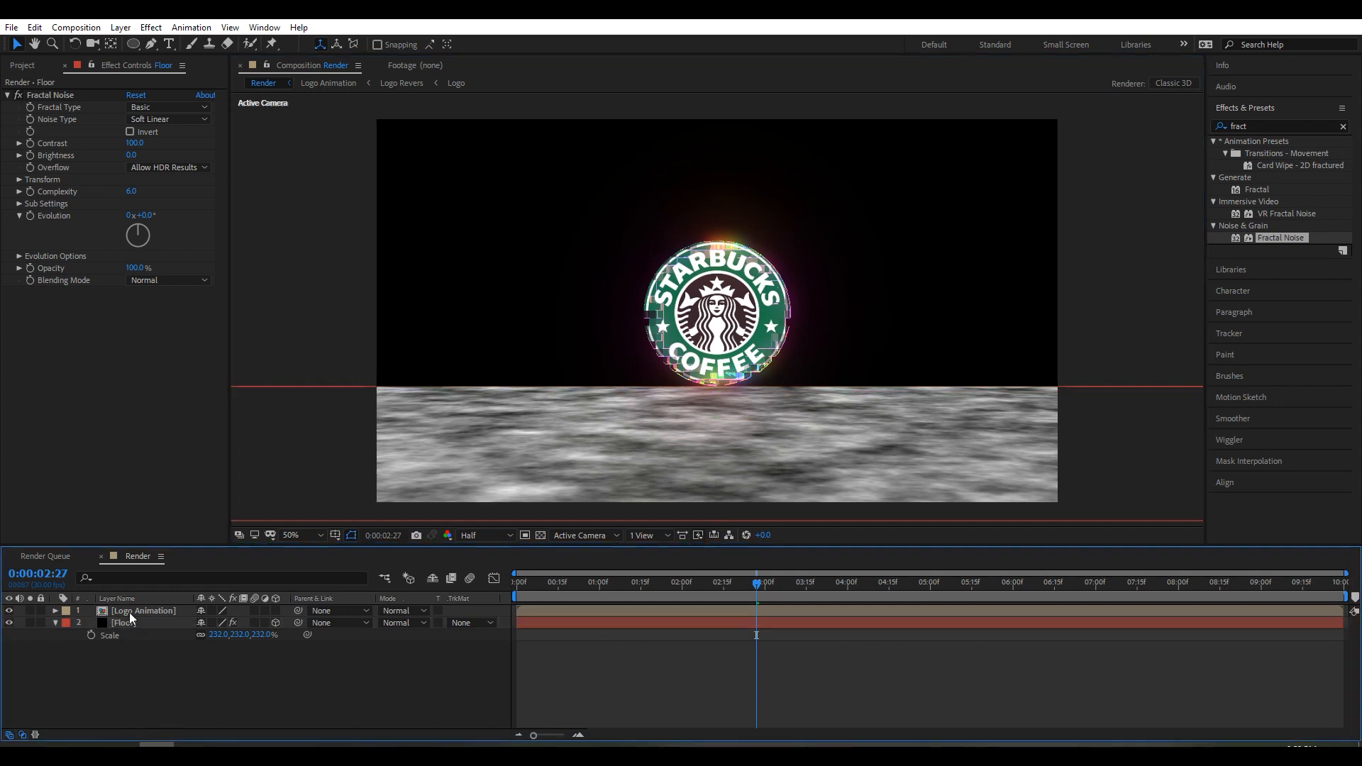
Duplicate the Logo Animation layer and rename the lower copy "Logo Reflection".
{"action": "left_click", "coordinate": [170, 610]}
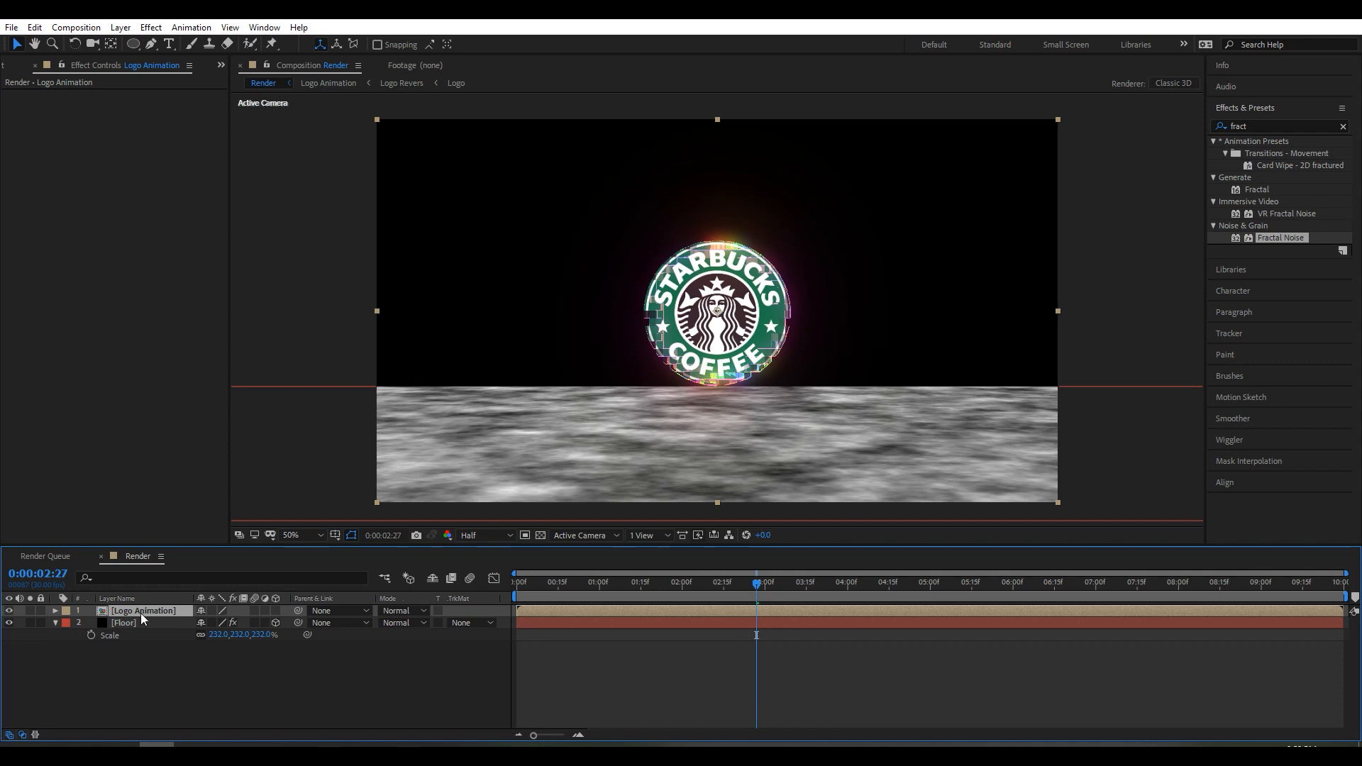
{"action": "left_click", "coordinate": [34, 28]}
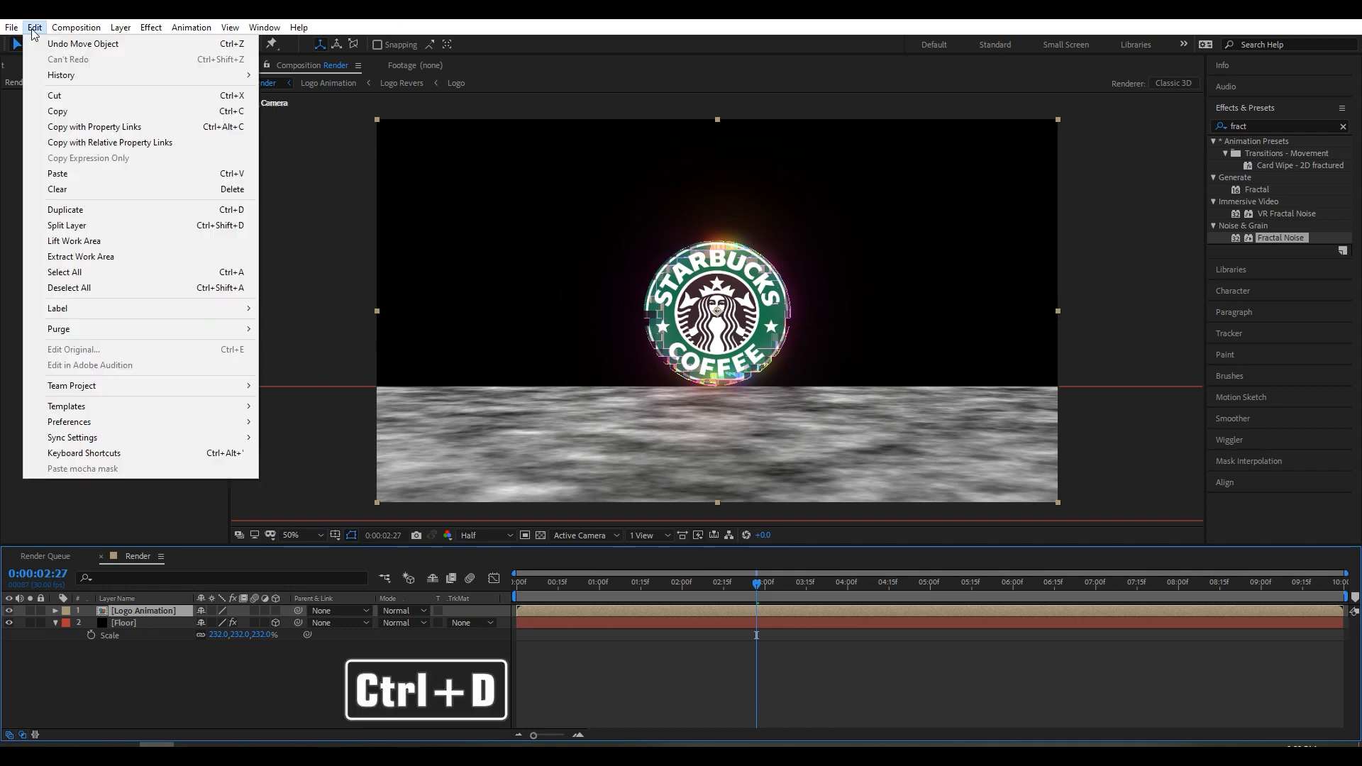
{"action": "left_click", "coordinate": [85, 209]}
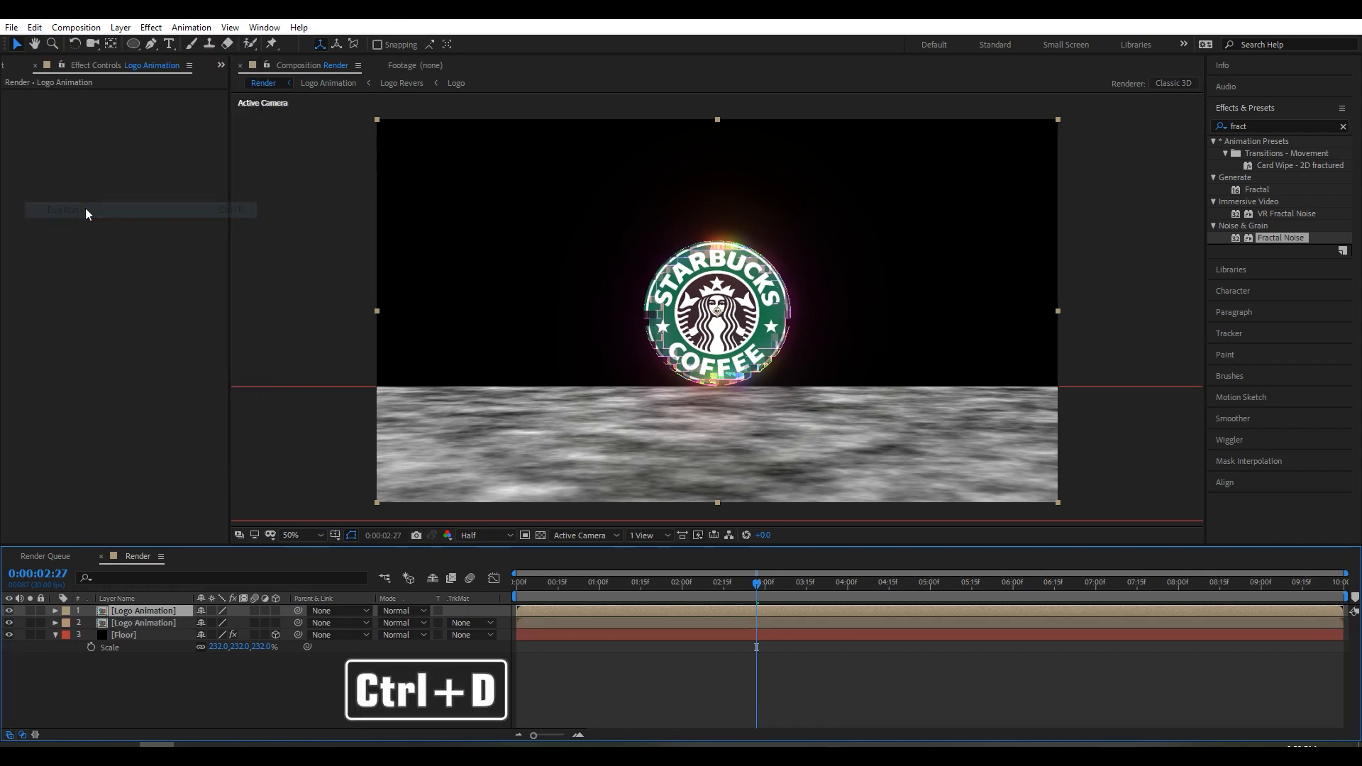
{"action": "left_click", "coordinate": [137, 619]}
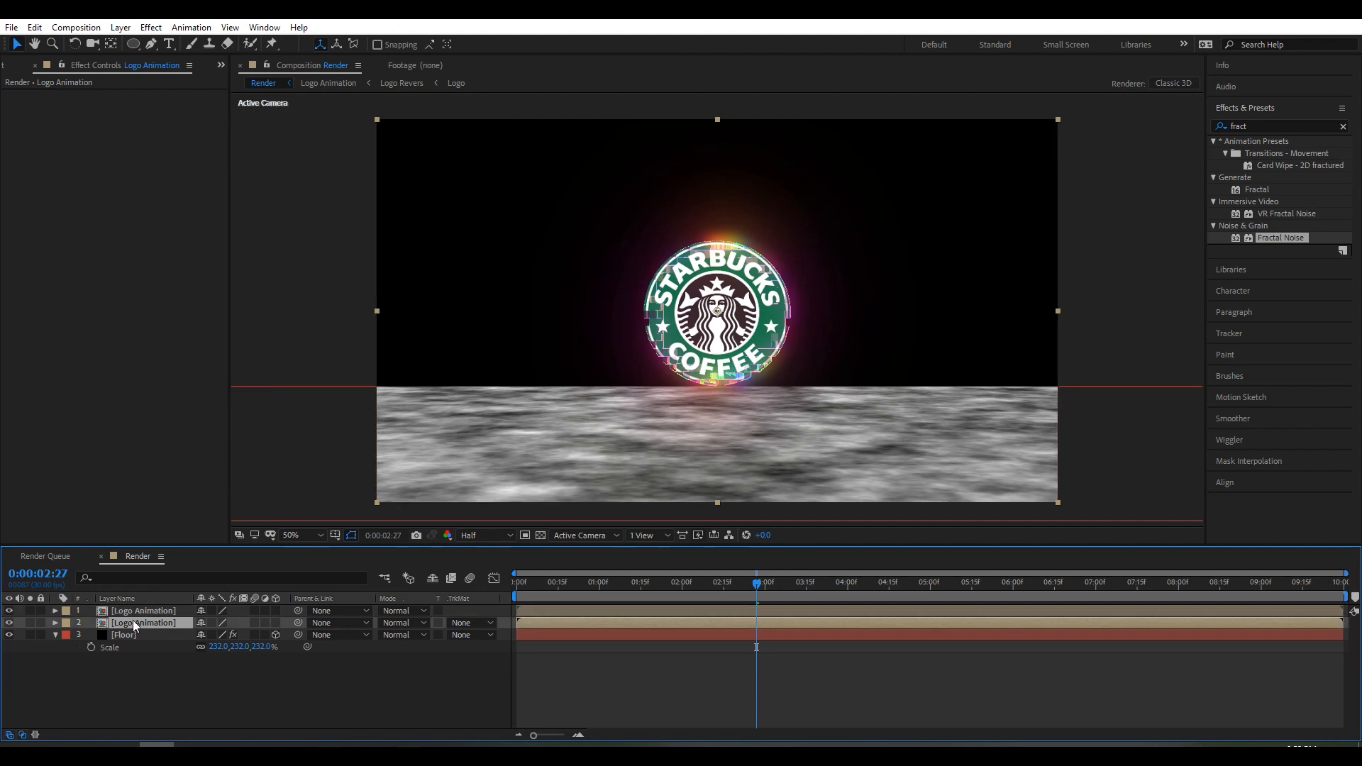
{"action": "right_click", "coordinate": [142, 620]}
{"action": "left_click", "coordinate": [174, 614]}
{"action": "type", "text": "Logo Reflection"}
{"action": "key", "text": "Return"}
Flip the Logo Reflection layer vertically and move it down to a Y position of about 936, below the logo.
{"action": "right_click", "coordinate": [134, 621]}
{"action": "mouse_move", "coordinate": [203, 315]}
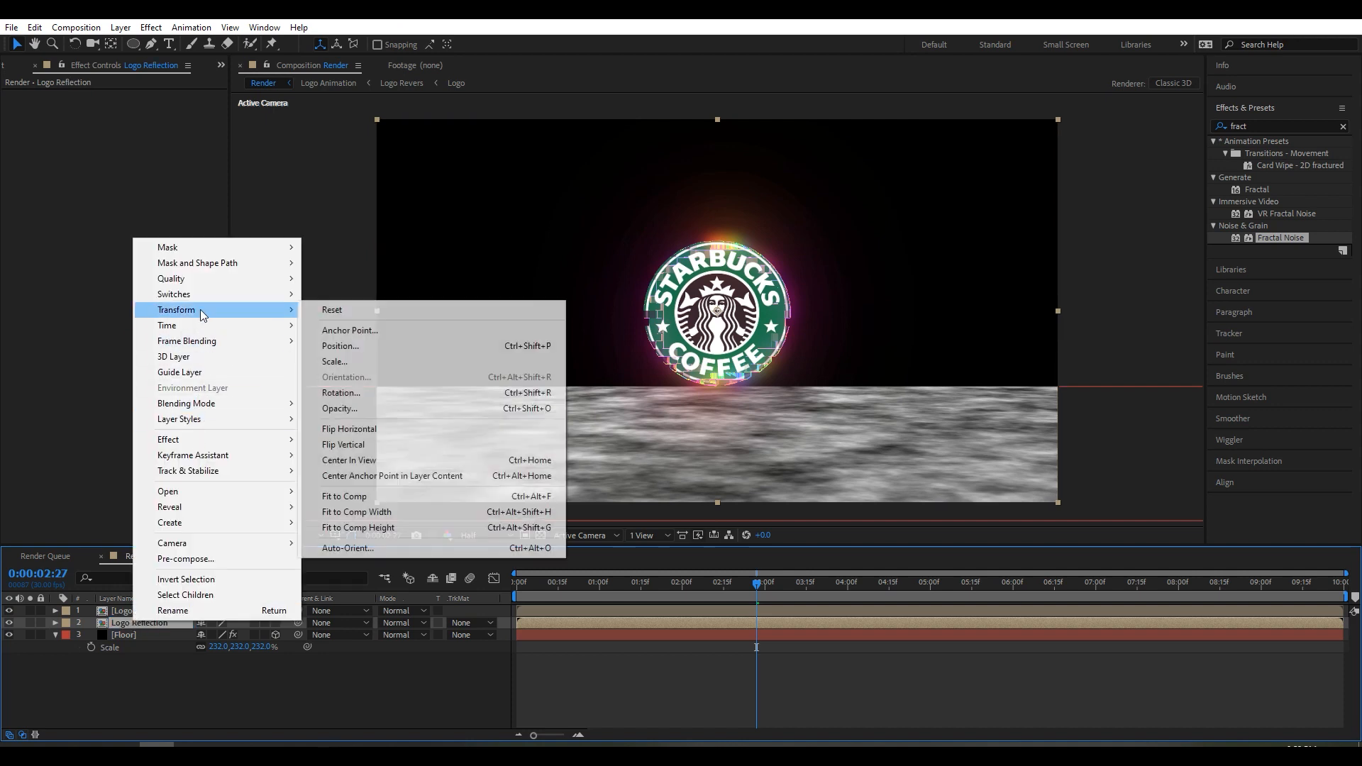
{"action": "left_click", "coordinate": [339, 447]}
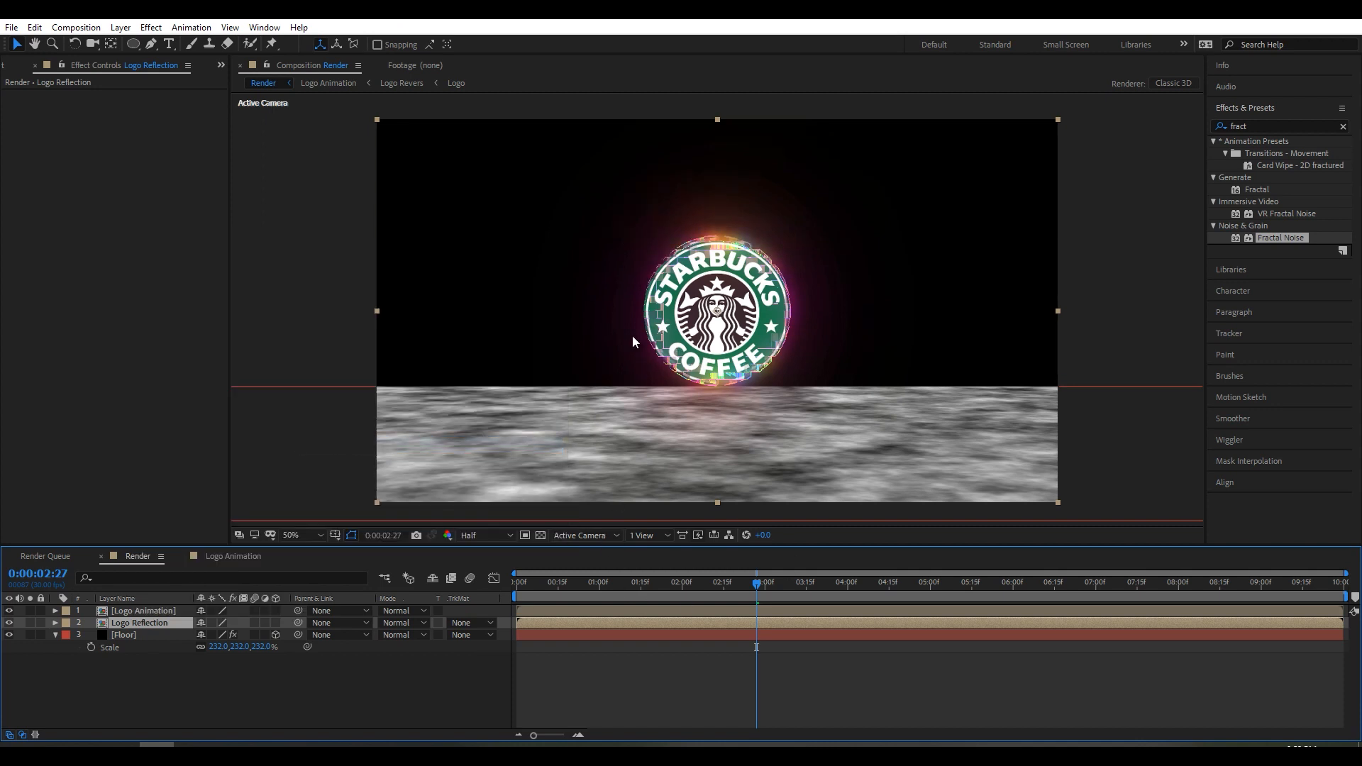
{"action": "key", "text": "p"}
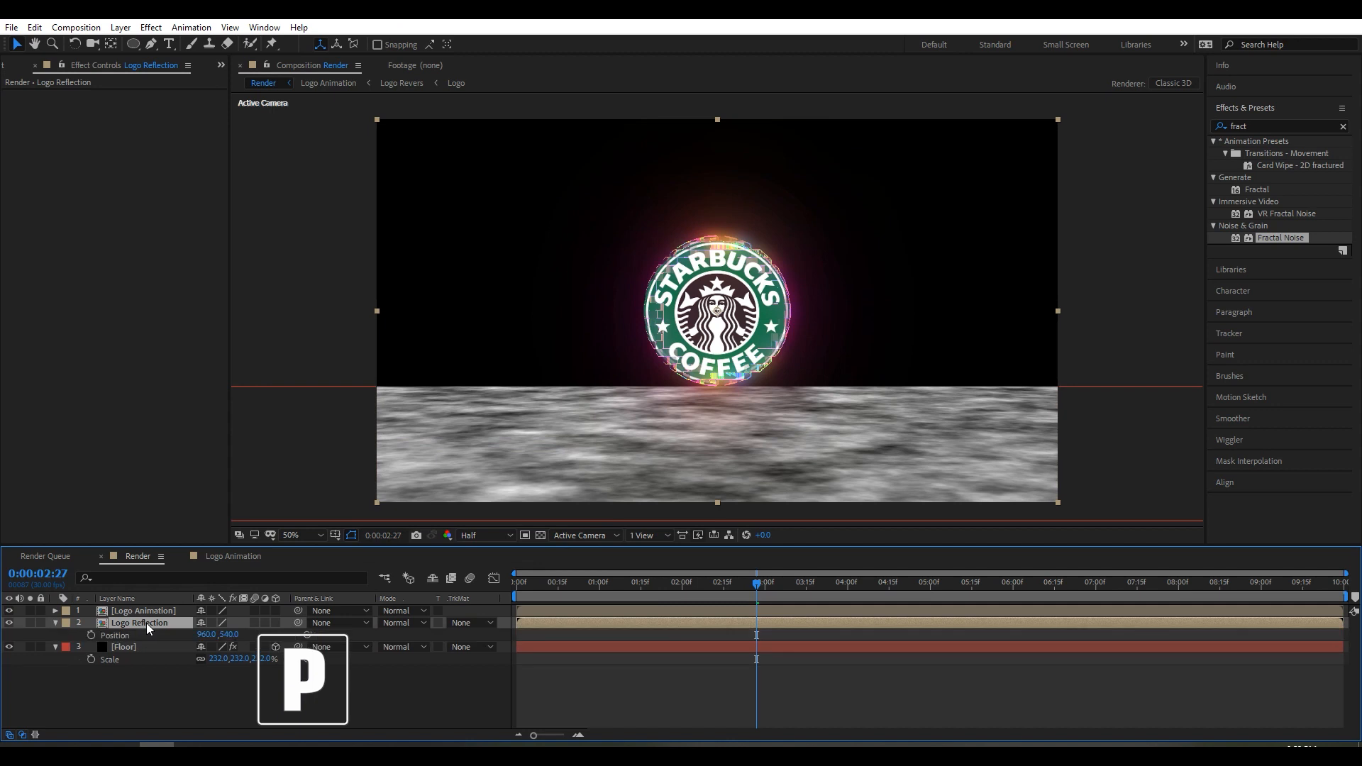
{"action": "left_click_drag", "start_coordinate": [227, 634], "coordinate": [538, 620]}
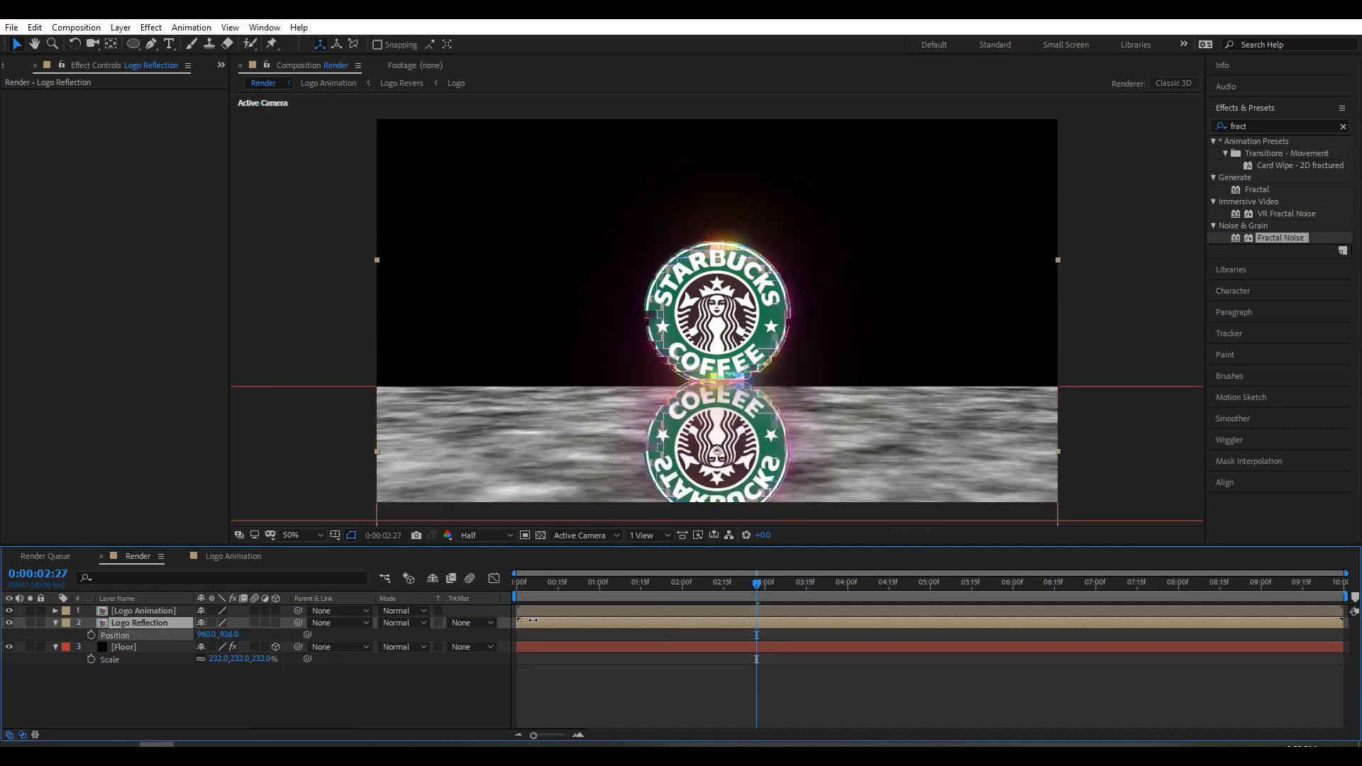
Unlink the Logo Reflection layer's scale proportions and set its vertical scale to -50%.
{"action": "key", "text": "s"}
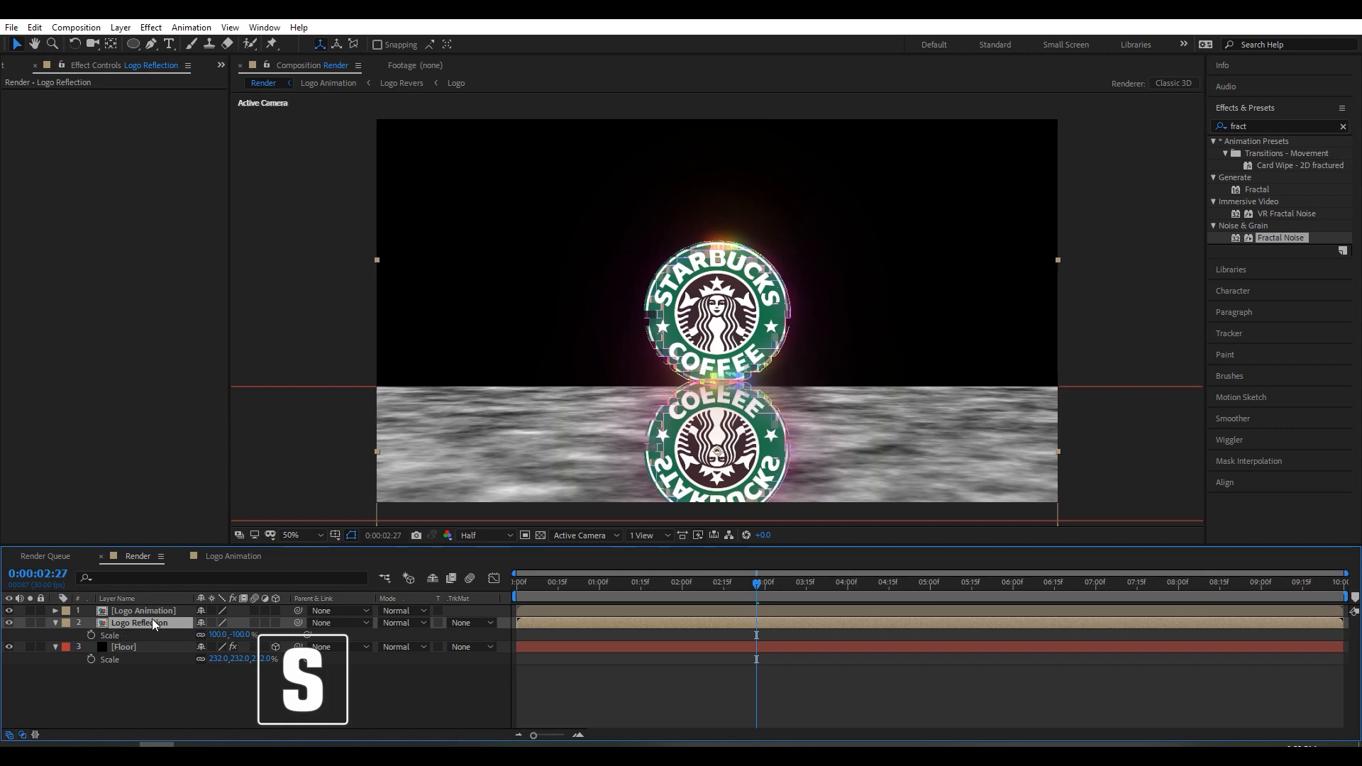
{"action": "left_click", "coordinate": [200, 635]}
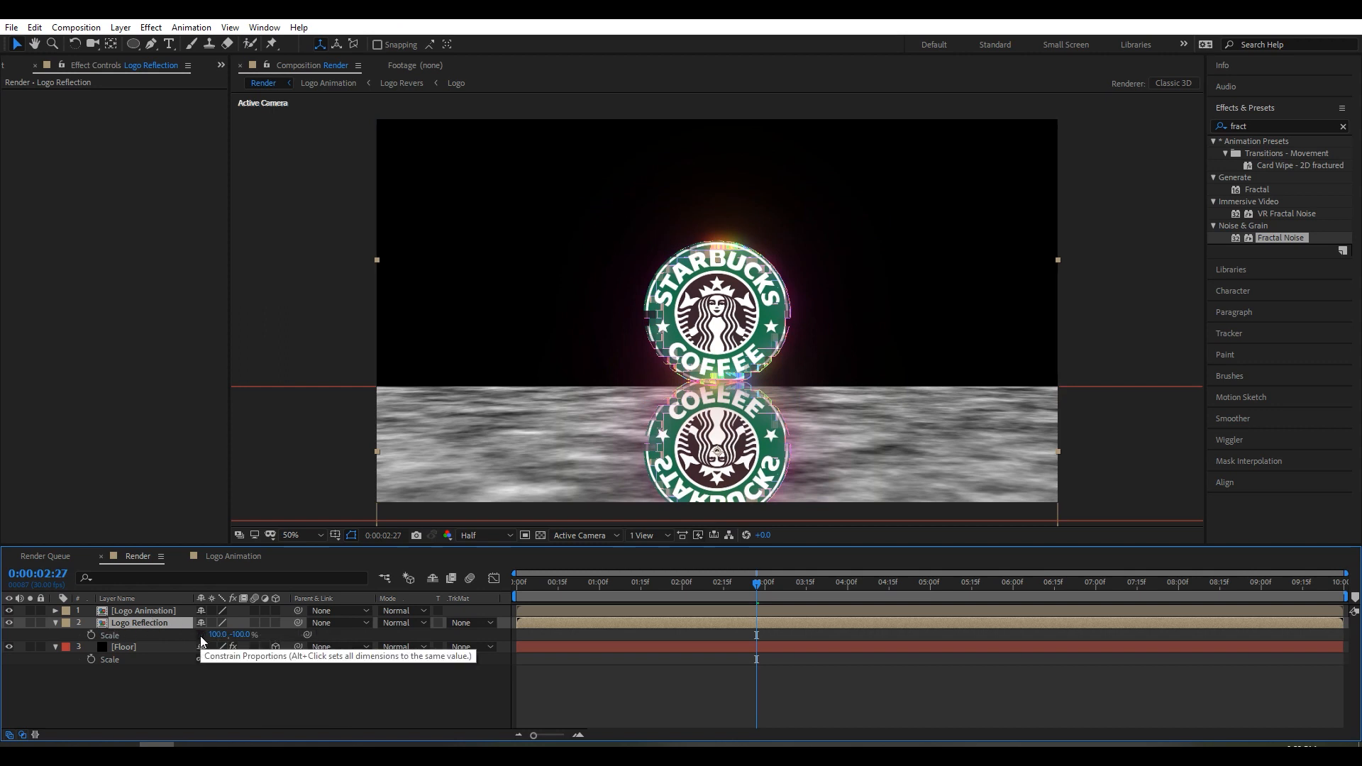
{"action": "left_click", "coordinate": [240, 635]}
{"action": "type", "text": "-"}
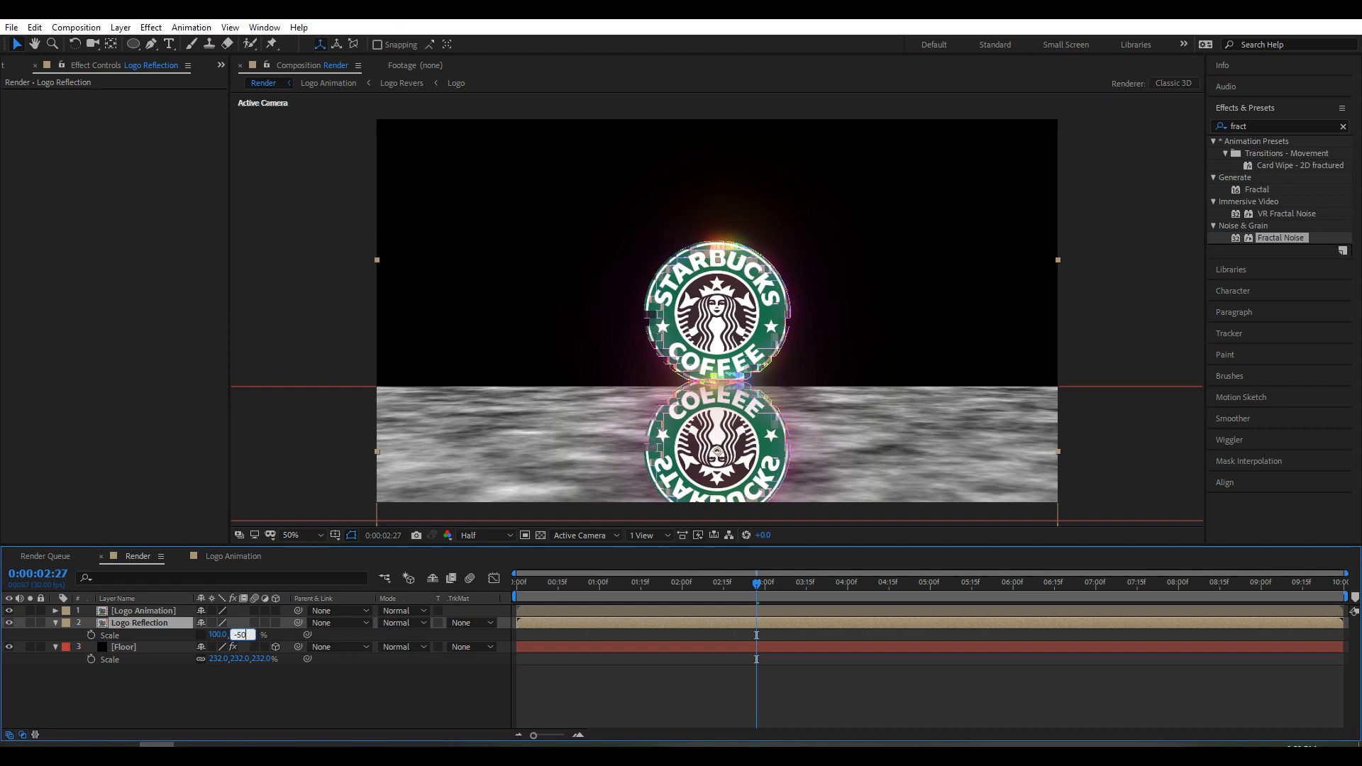
{"action": "type", "text": "50"}
{"action": "key", "text": "Return"}
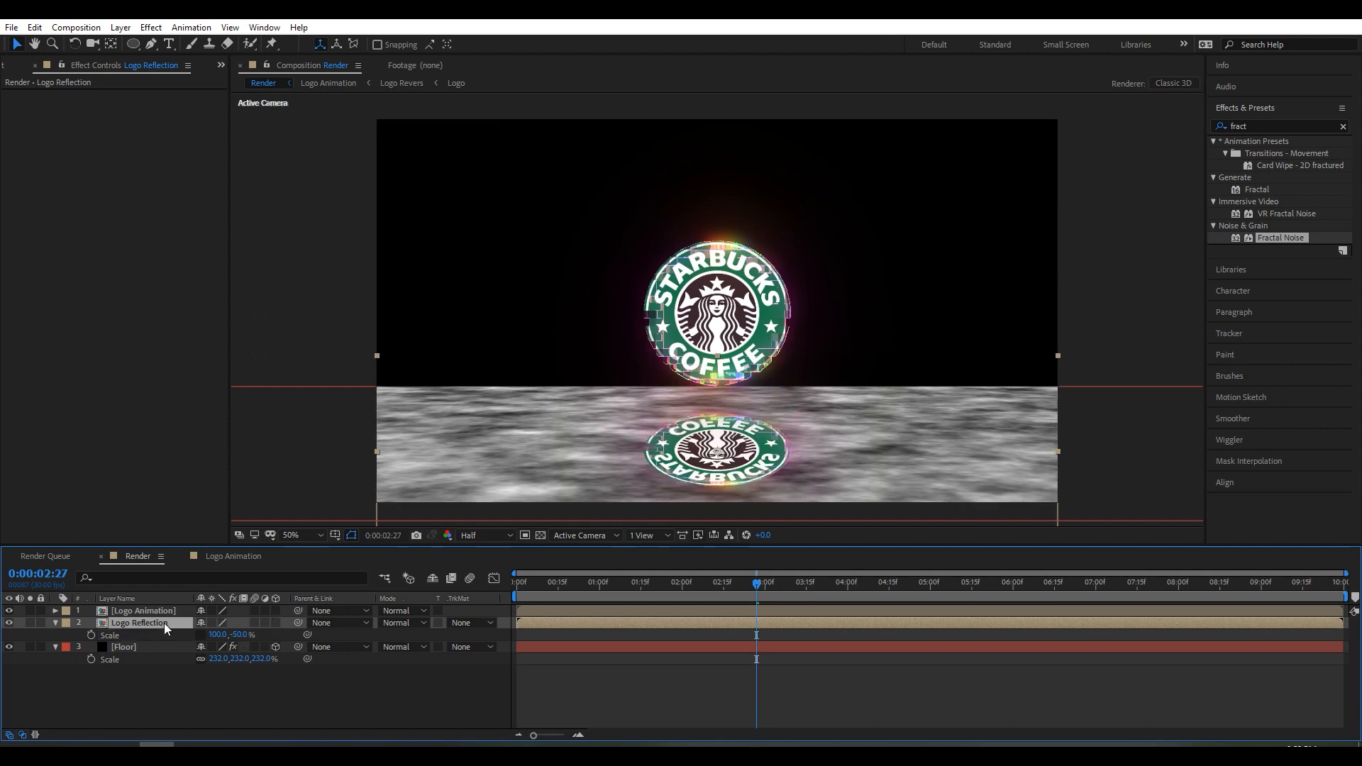
Raise the Logo Reflection layer to a Y position of 865 and advance the time to 0:00:03:02.
{"action": "key", "text": "p"}
{"action": "left_click_drag", "start_coordinate": [228, 635], "coordinate": [186, 630]}
{"action": "mouse_move", "coordinate": [756, 582]}
{"action": "left_mouse_down"}
{"action": "mouse_move", "coordinate": [819, 579]}
{"action": "mouse_move", "coordinate": [683, 583]}
{"action": "mouse_move", "coordinate": [771, 583]}
{"action": "left_mouse_up"}
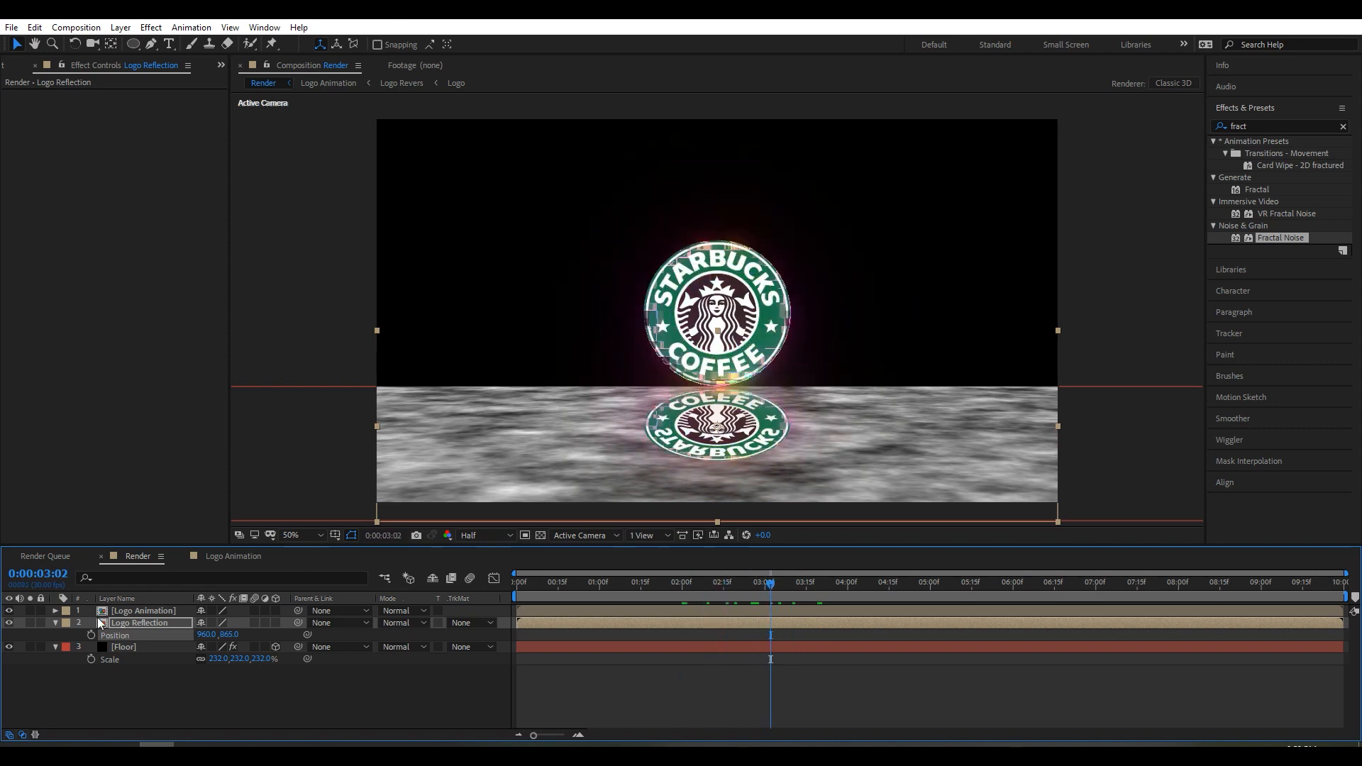
Set the Logo Reflection layer's opacity to 70%.
{"action": "left_click", "coordinate": [138, 624]}
{"action": "key", "text": "t"}
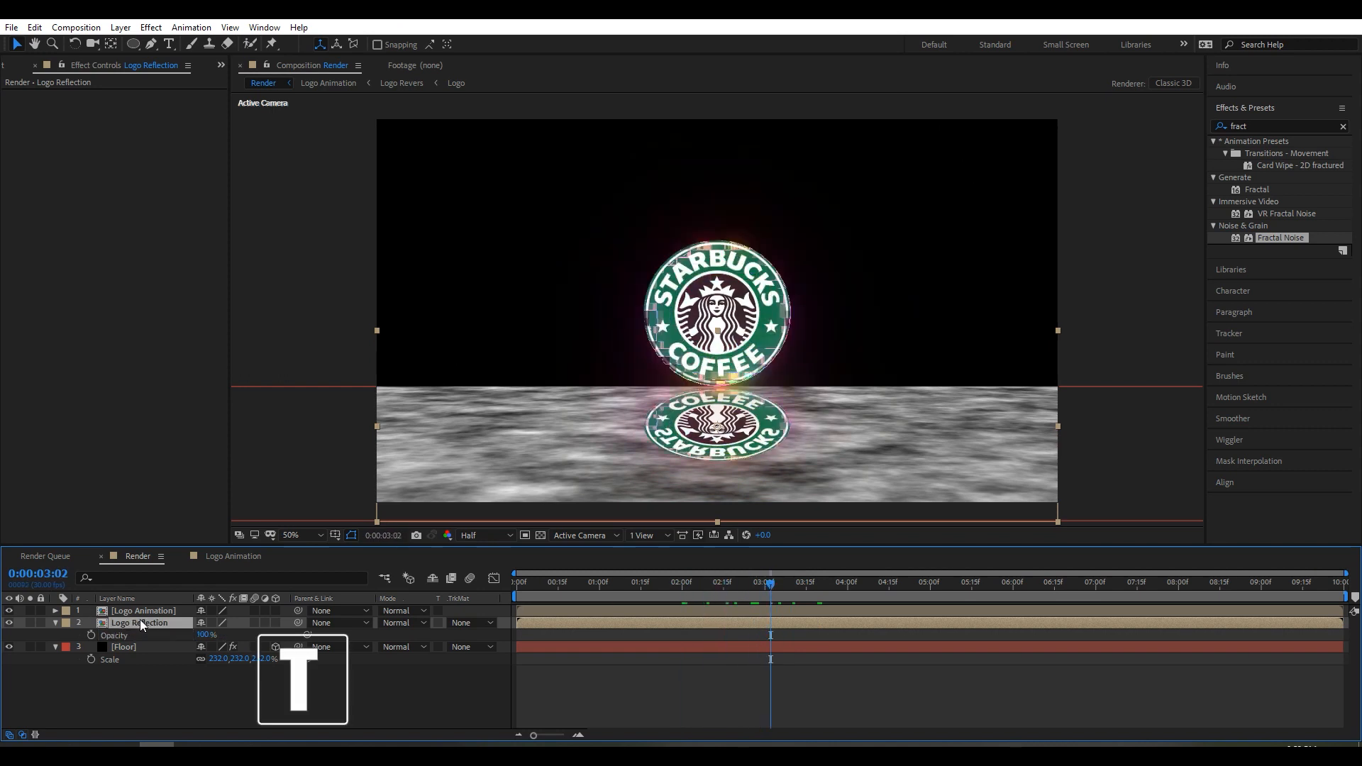
{"action": "left_click", "coordinate": [204, 636]}
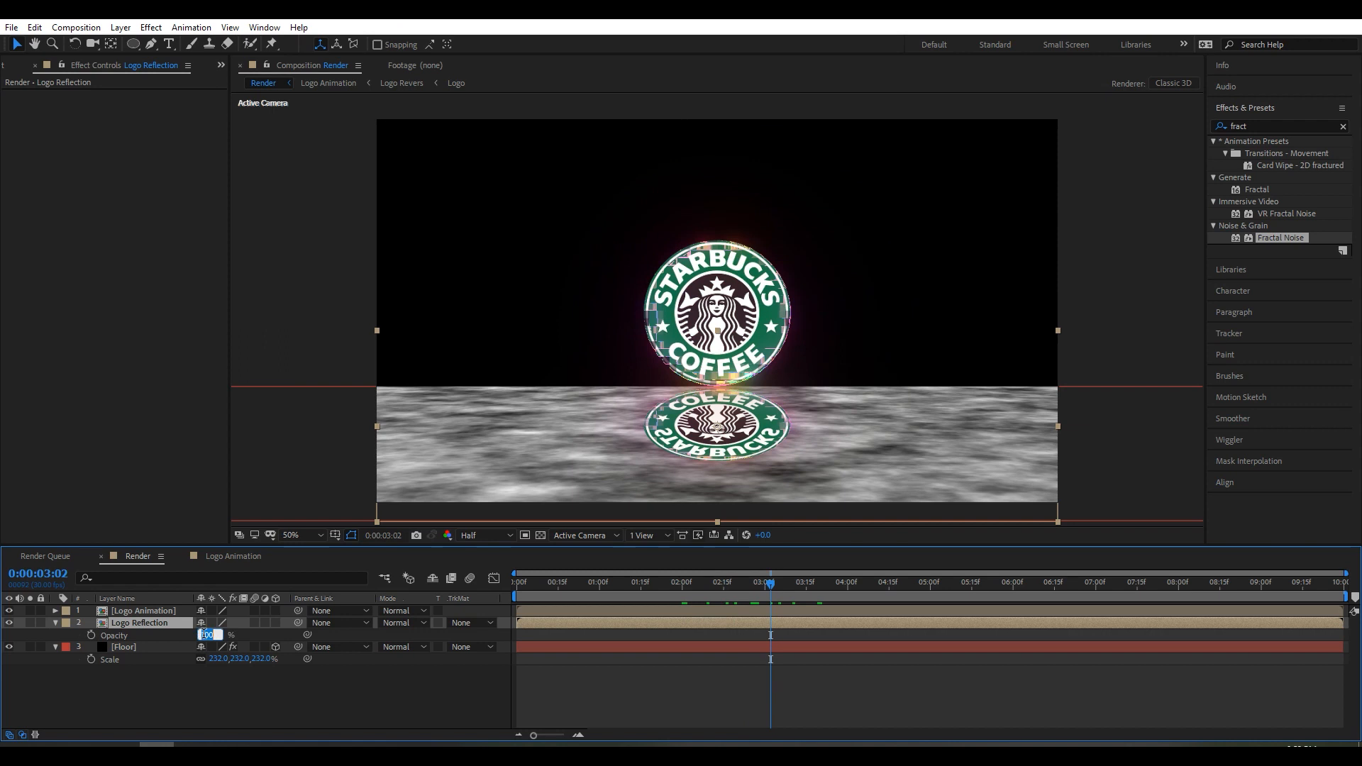
{"action": "type", "text": "70"}
{"action": "key", "text": "Return"}
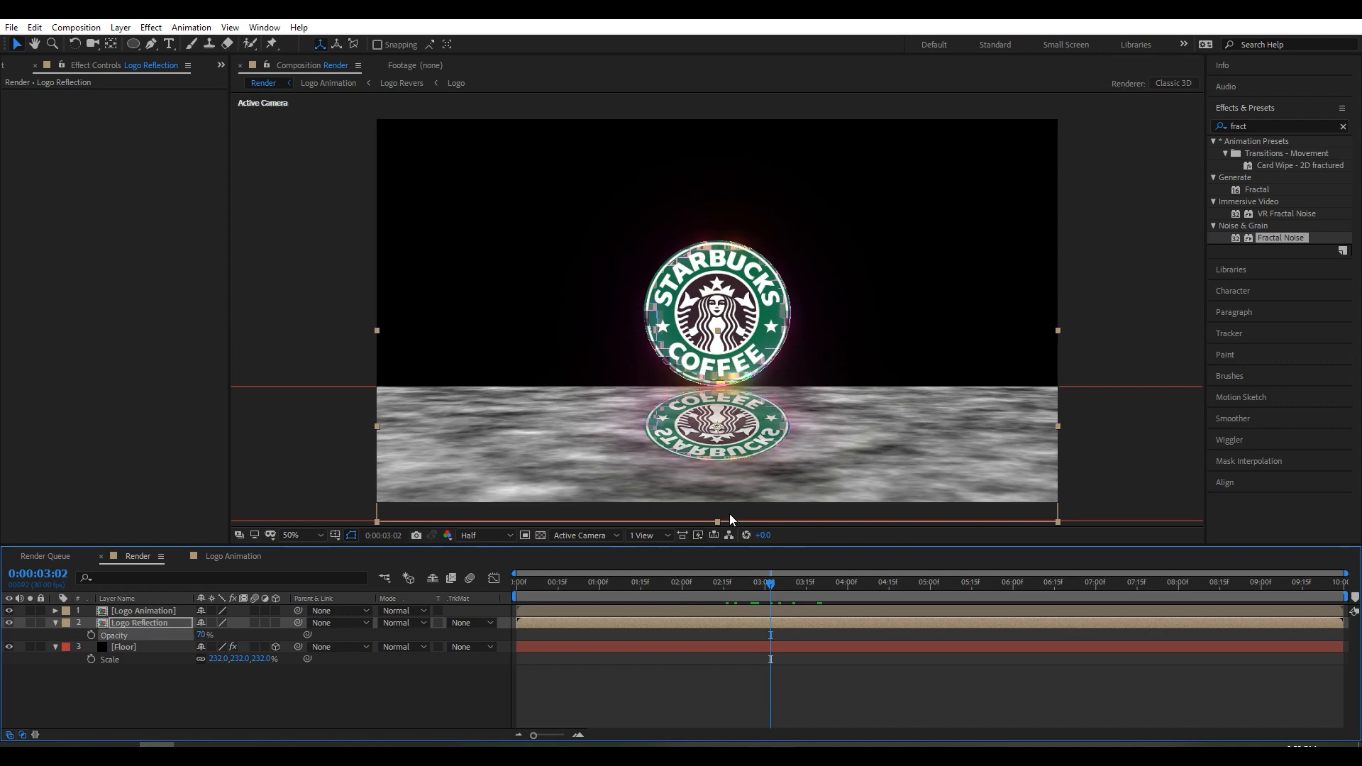
{"action": "left_click", "coordinate": [112, 681]}
Set the Floor's Fractal Noise to the Block noise type with contrast 200, brightness -10 and complexity 4.
{"action": "left_click", "coordinate": [138, 646]}
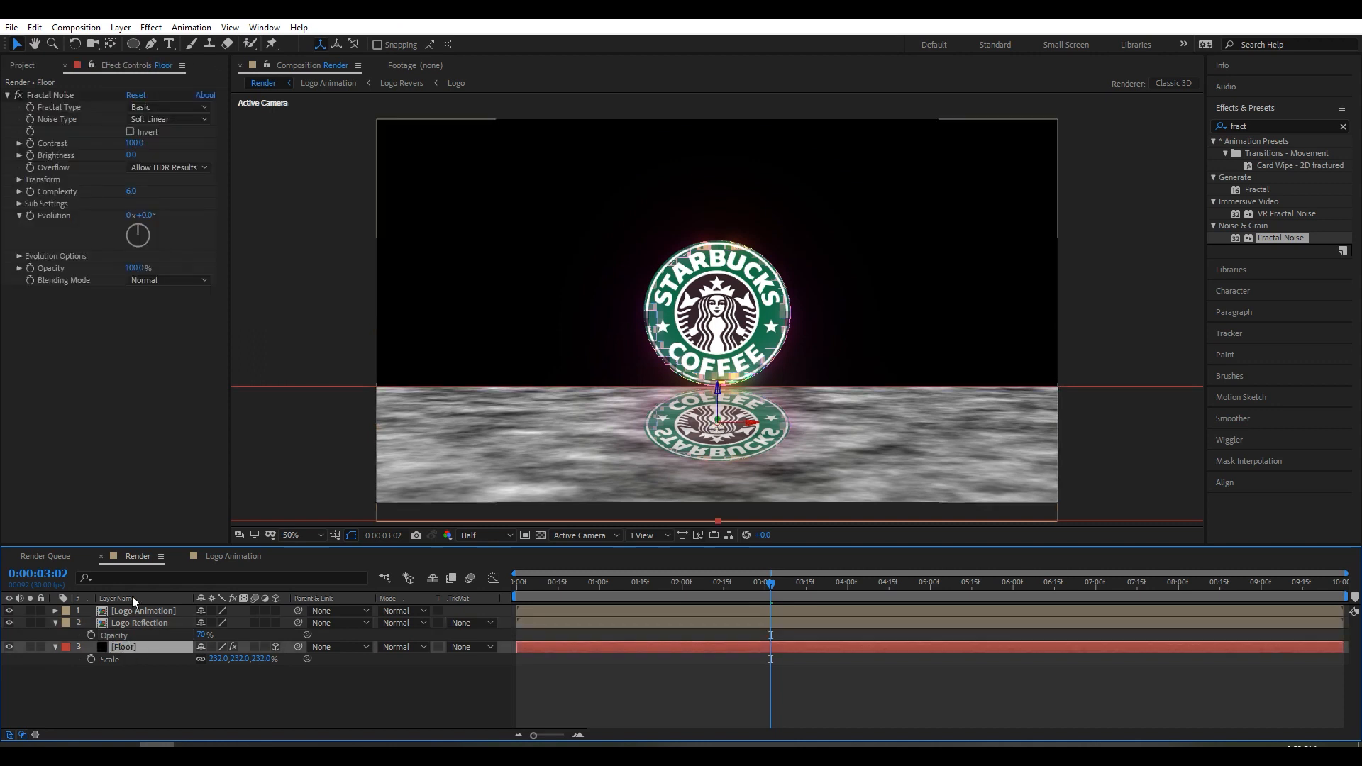
{"action": "left_click", "coordinate": [150, 117]}
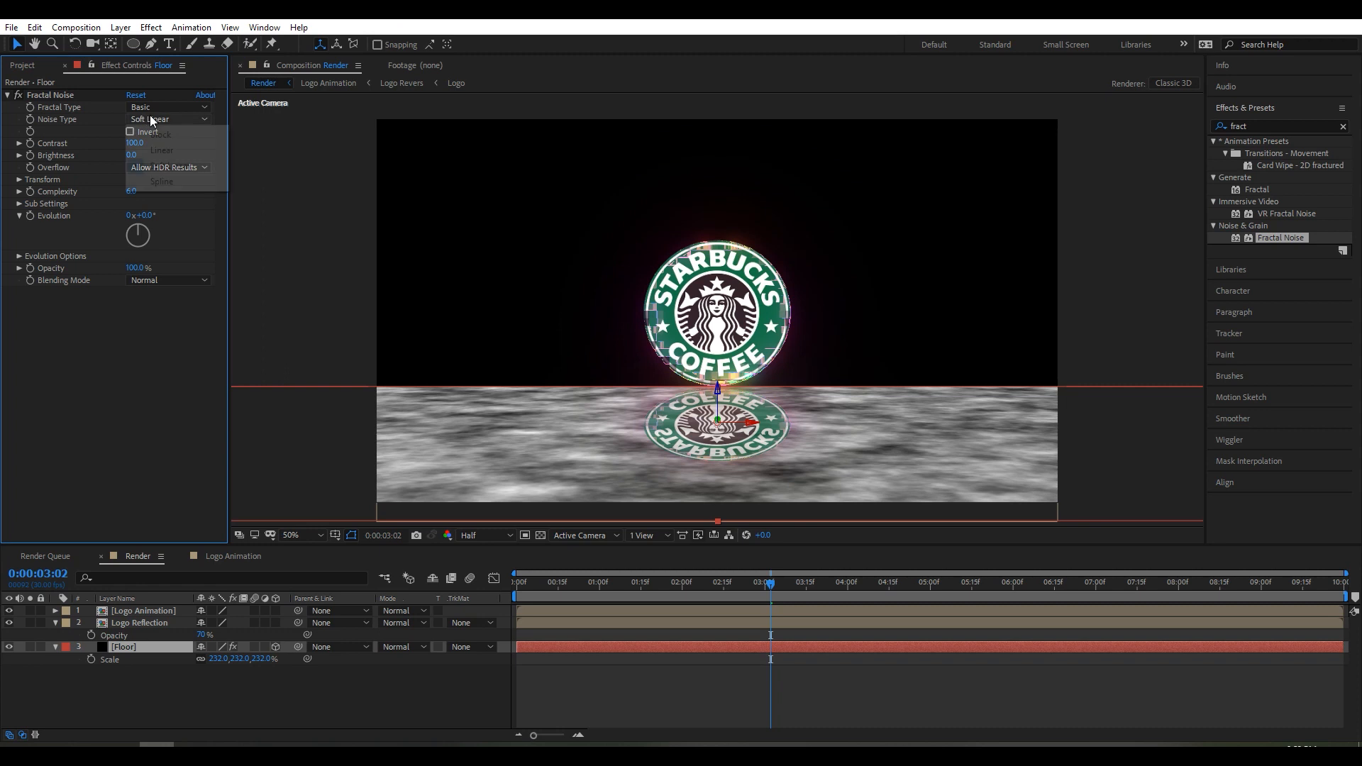
{"action": "left_click", "coordinate": [157, 135]}
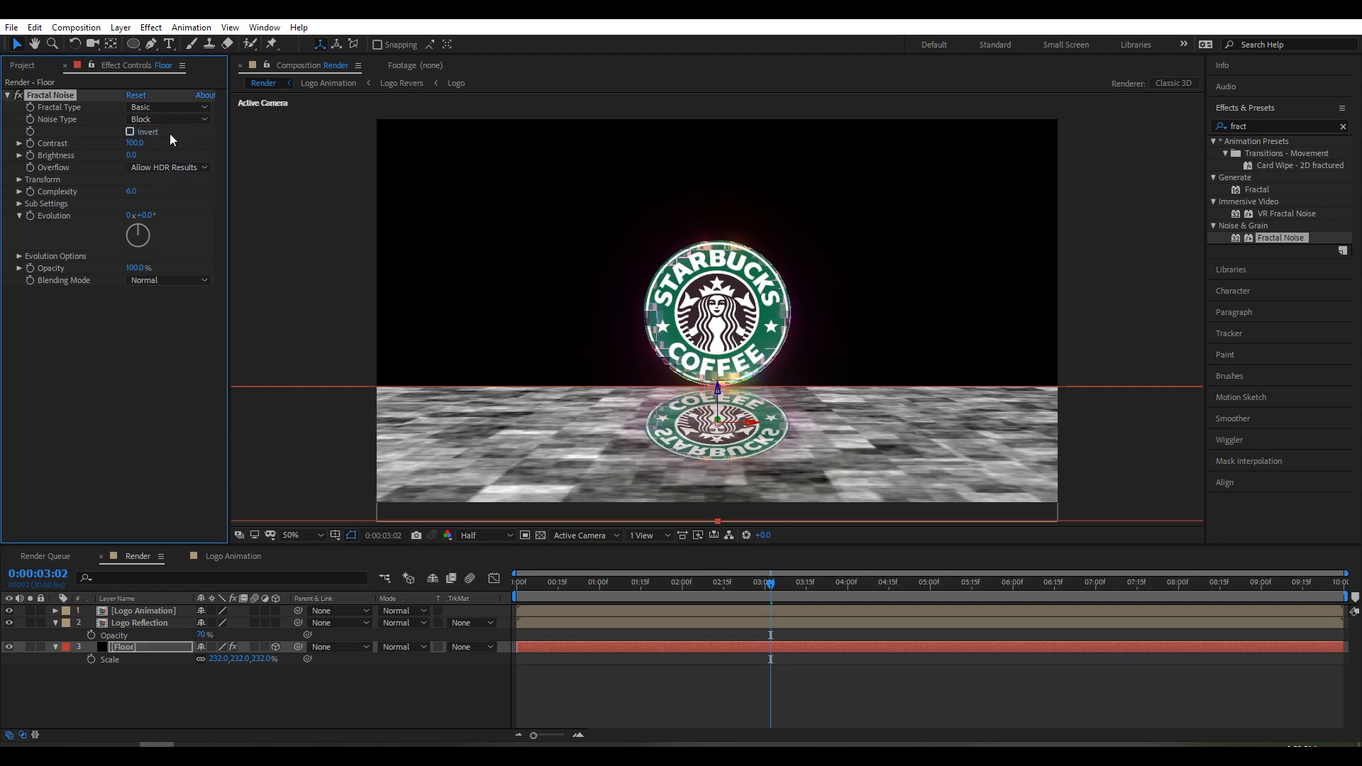
{"action": "left_click", "coordinate": [141, 144]}
{"action": "type", "text": "2"}
{"action": "left_click", "coordinate": [132, 155]}
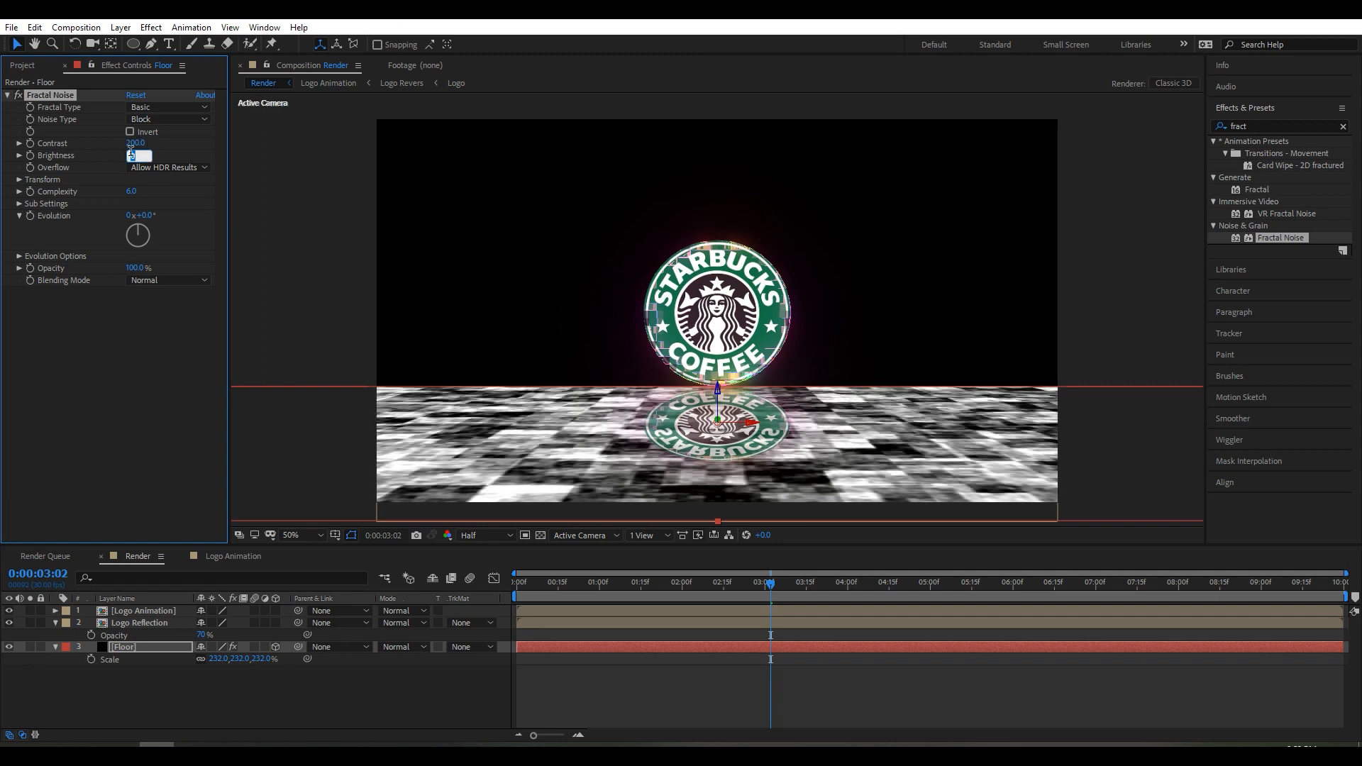
{"action": "type", "text": "-10"}
{"action": "key", "text": "Return"}
{"action": "left_click", "coordinate": [131, 191]}
{"action": "type", "text": "4"}
{"action": "key", "text": "Return"}
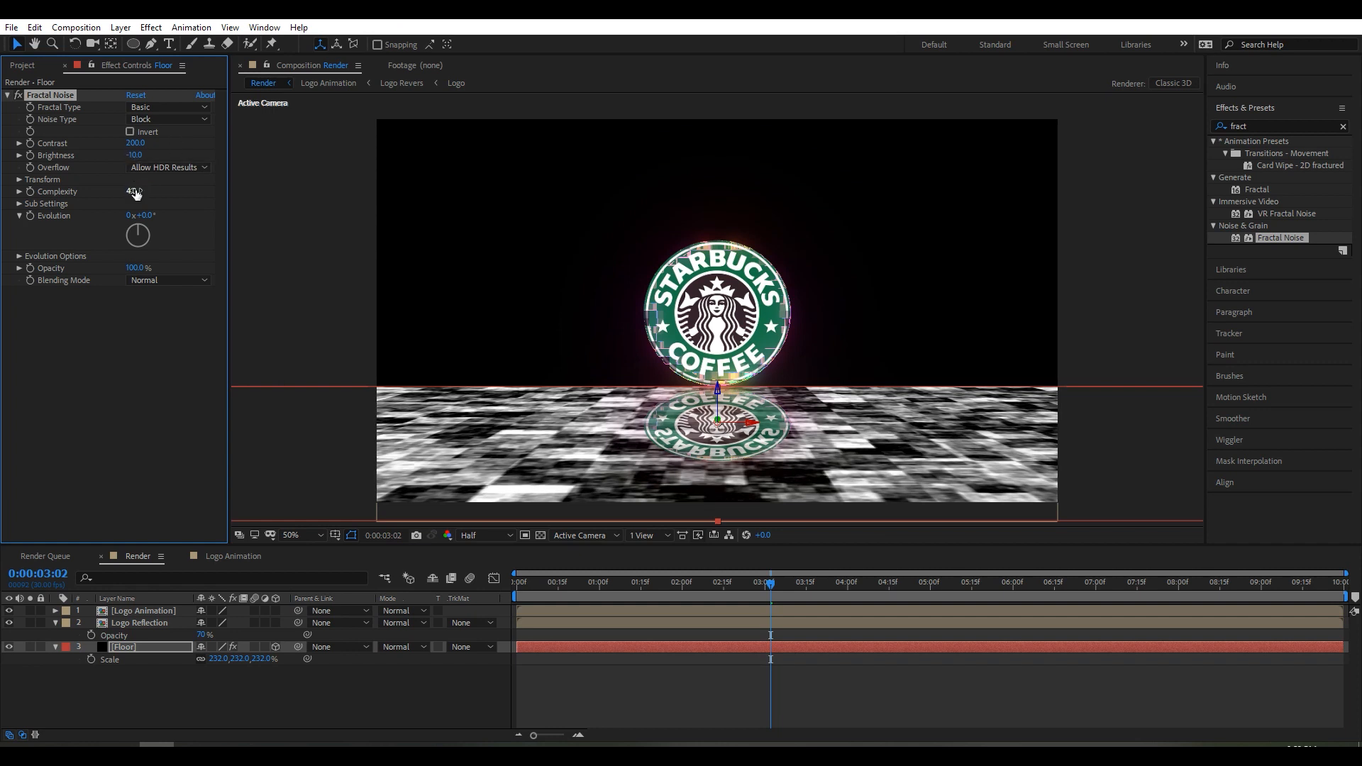
Pre-compose the Floor layer as "Floor", moving all attributes into the new composition.
{"action": "right_click", "coordinate": [142, 649]}
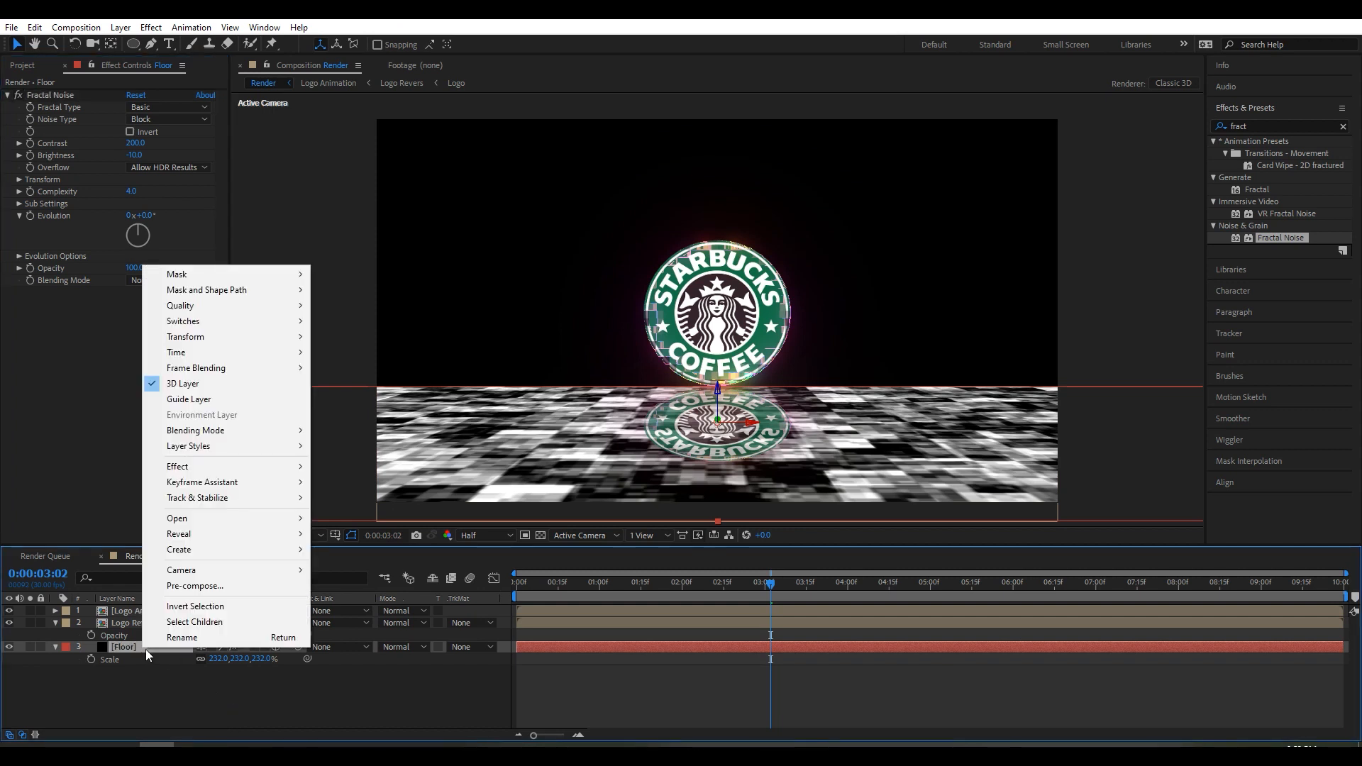
{"action": "left_click", "coordinate": [196, 586]}
{"action": "left_click_drag", "start_coordinate": [678, 284], "coordinate": [632, 281]}
{"action": "key", "text": "BackSpace"}
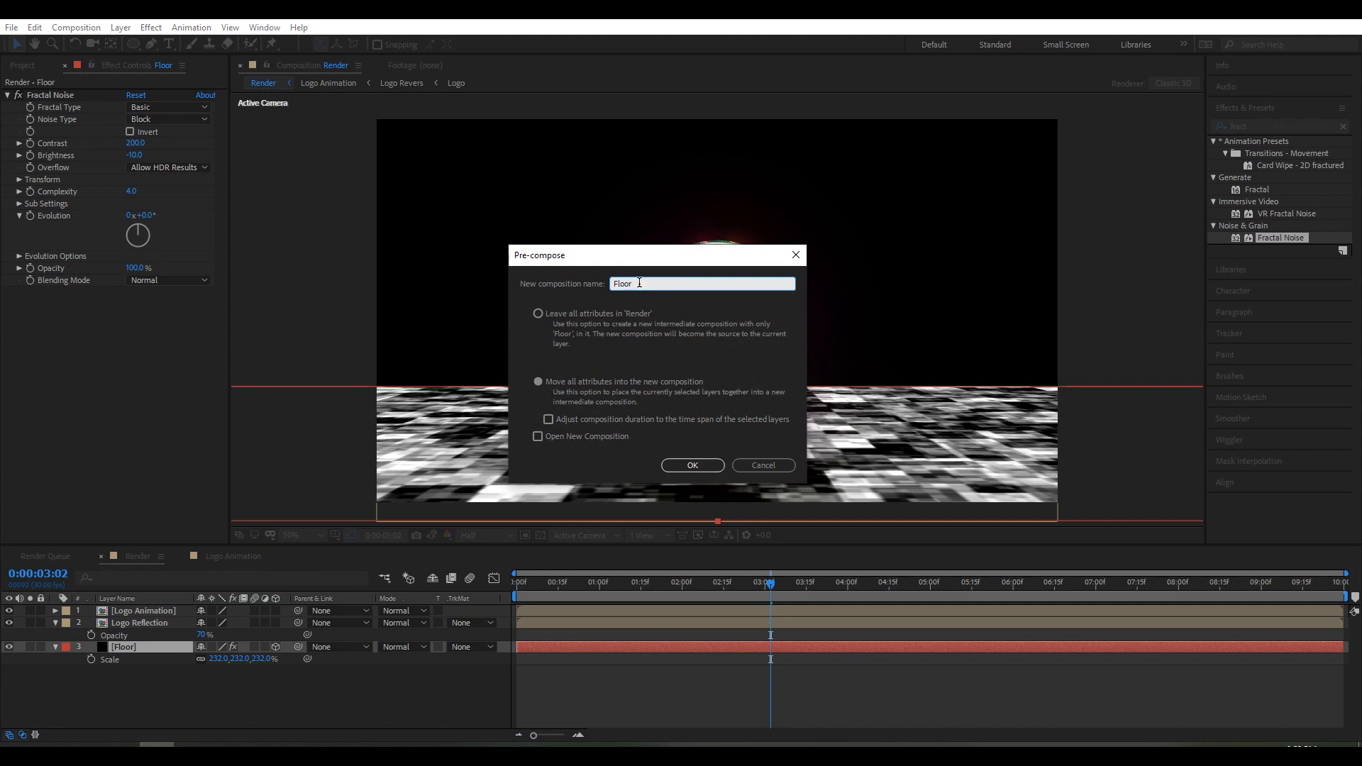
{"action": "left_click", "coordinate": [539, 382]}
{"action": "left_click", "coordinate": [685, 465]}
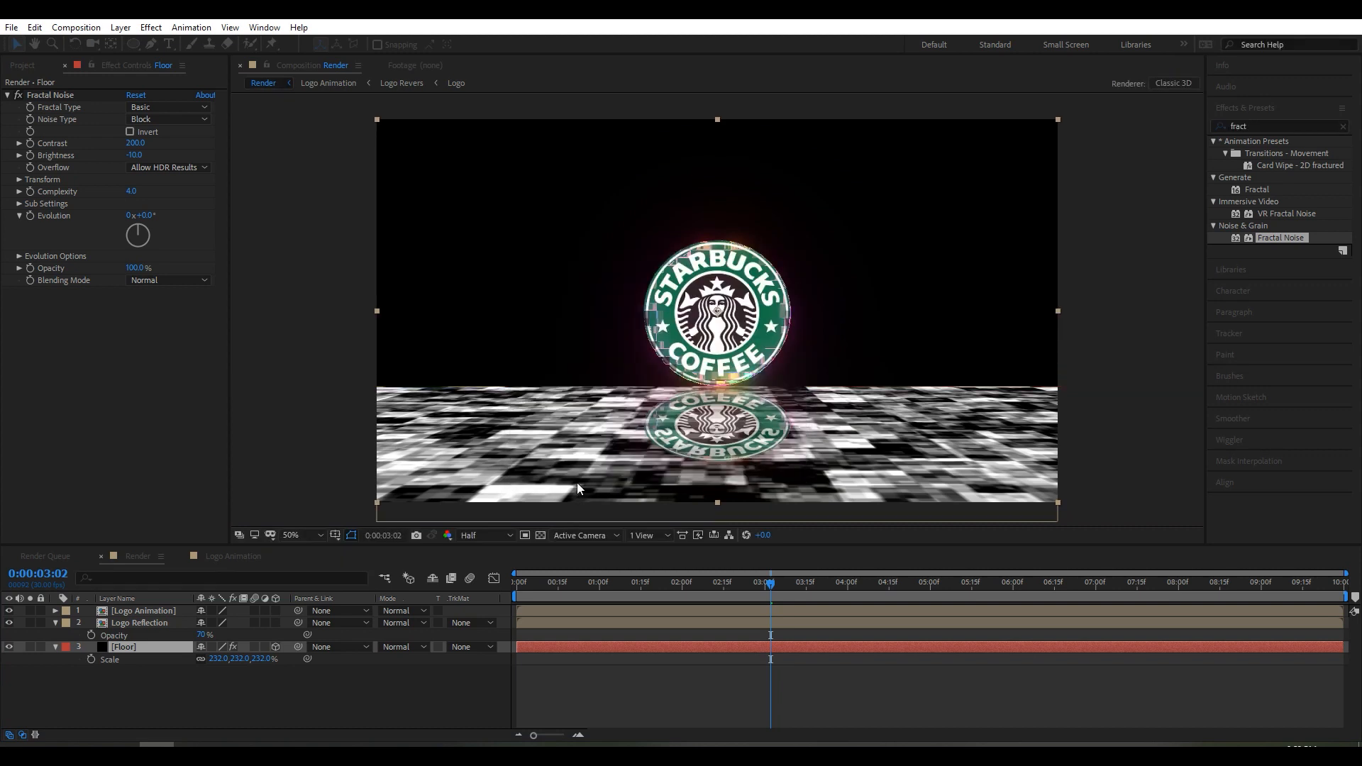
{"action": "left_click", "coordinate": [321, 670]}
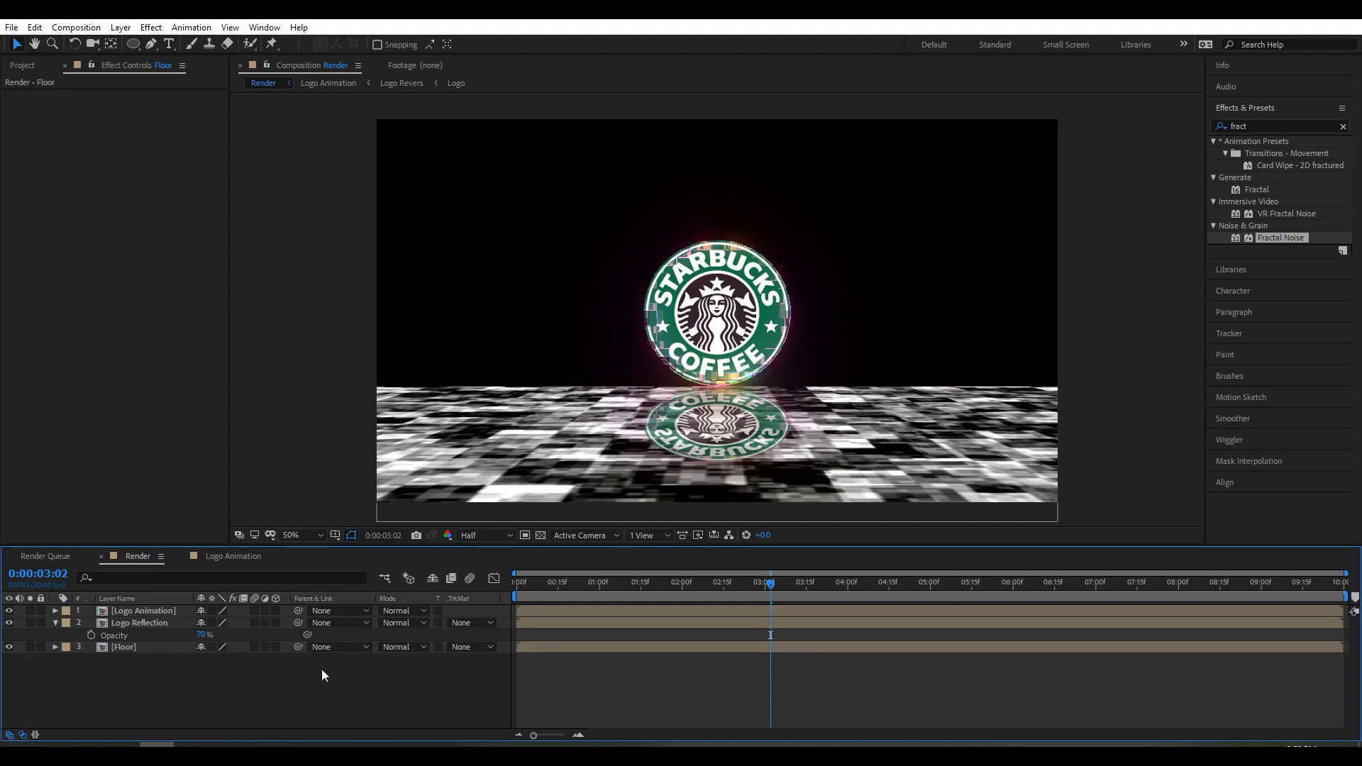
Add an adjustment layer between the Logo Animation and Logo Reflection layers, and hide the Floor layer.
{"action": "right_click", "coordinate": [212, 674]}
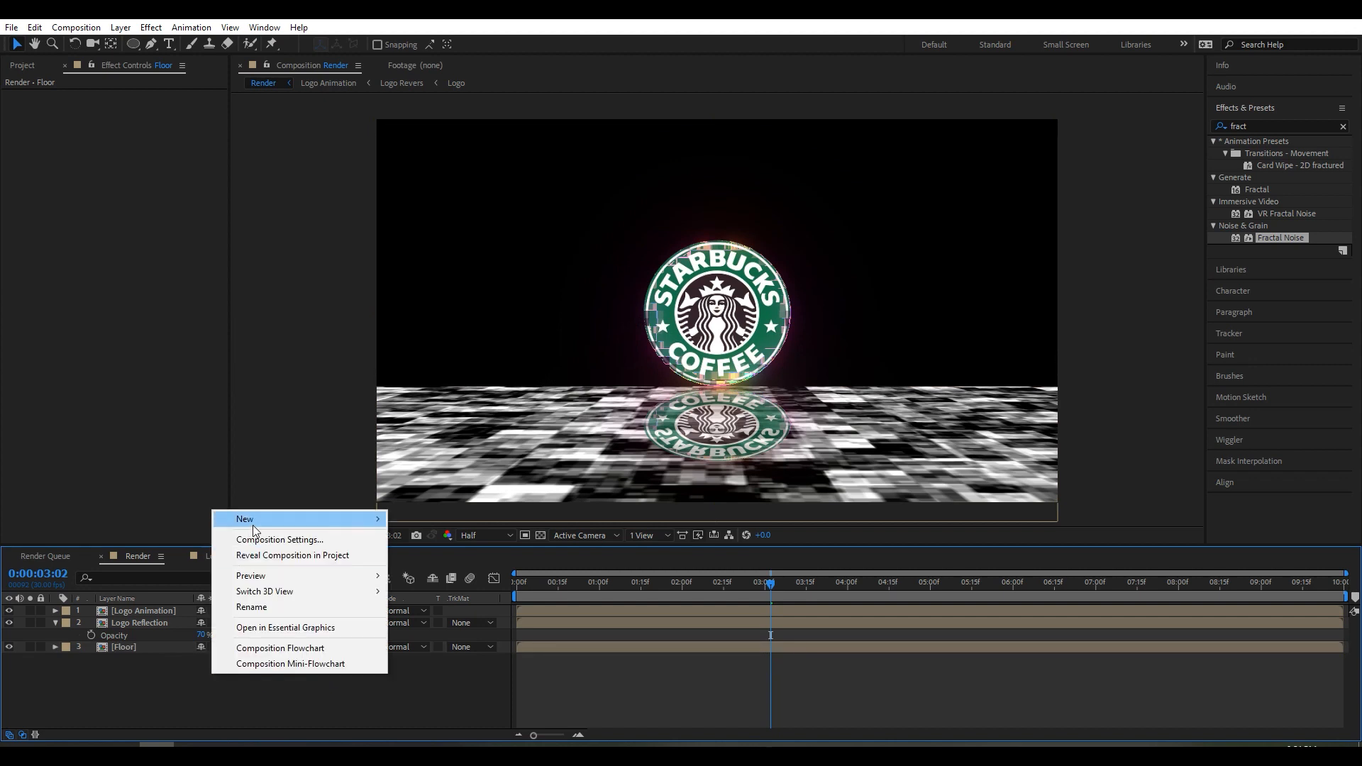
{"action": "mouse_move", "coordinate": [304, 521]}
{"action": "left_click", "coordinate": [432, 631]}
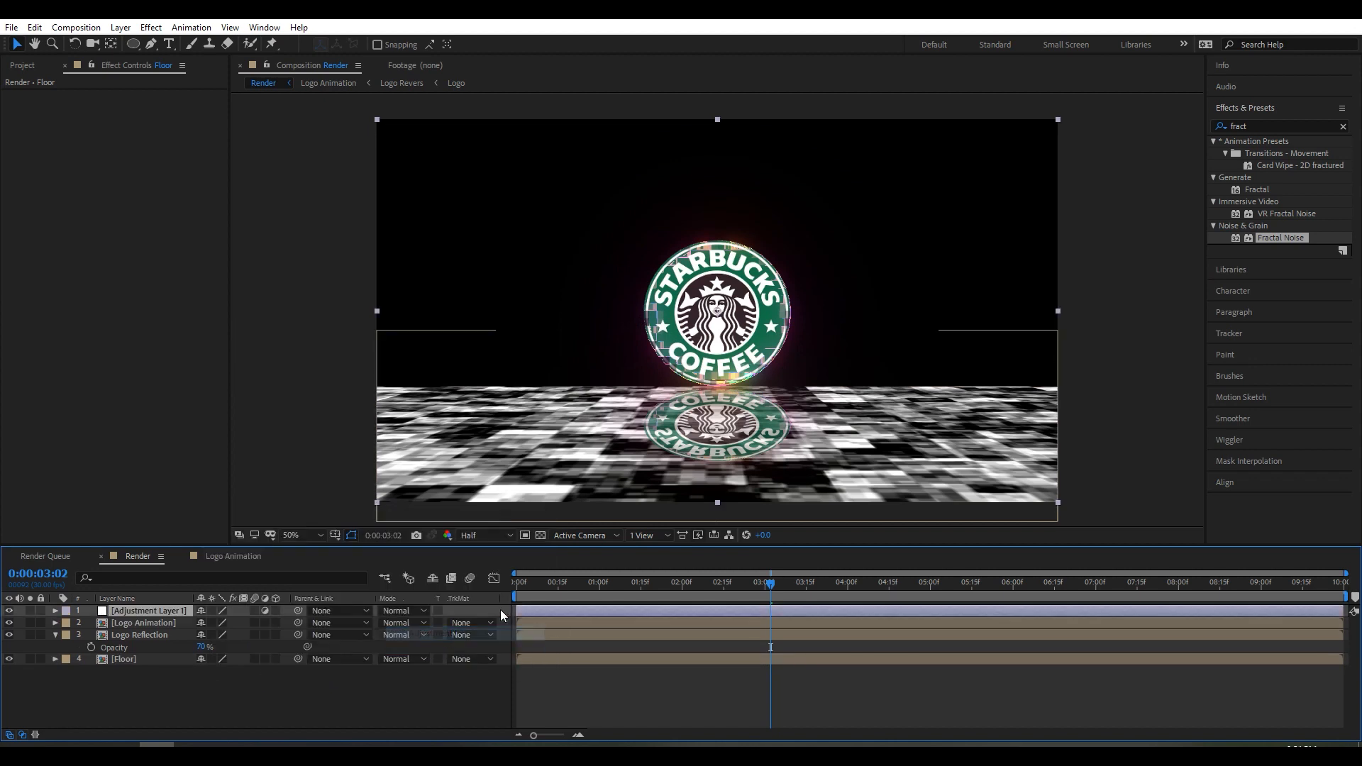
{"action": "left_click", "coordinate": [138, 613]}
{"action": "left_click_drag", "start_coordinate": [137, 612], "coordinate": [138, 628]}
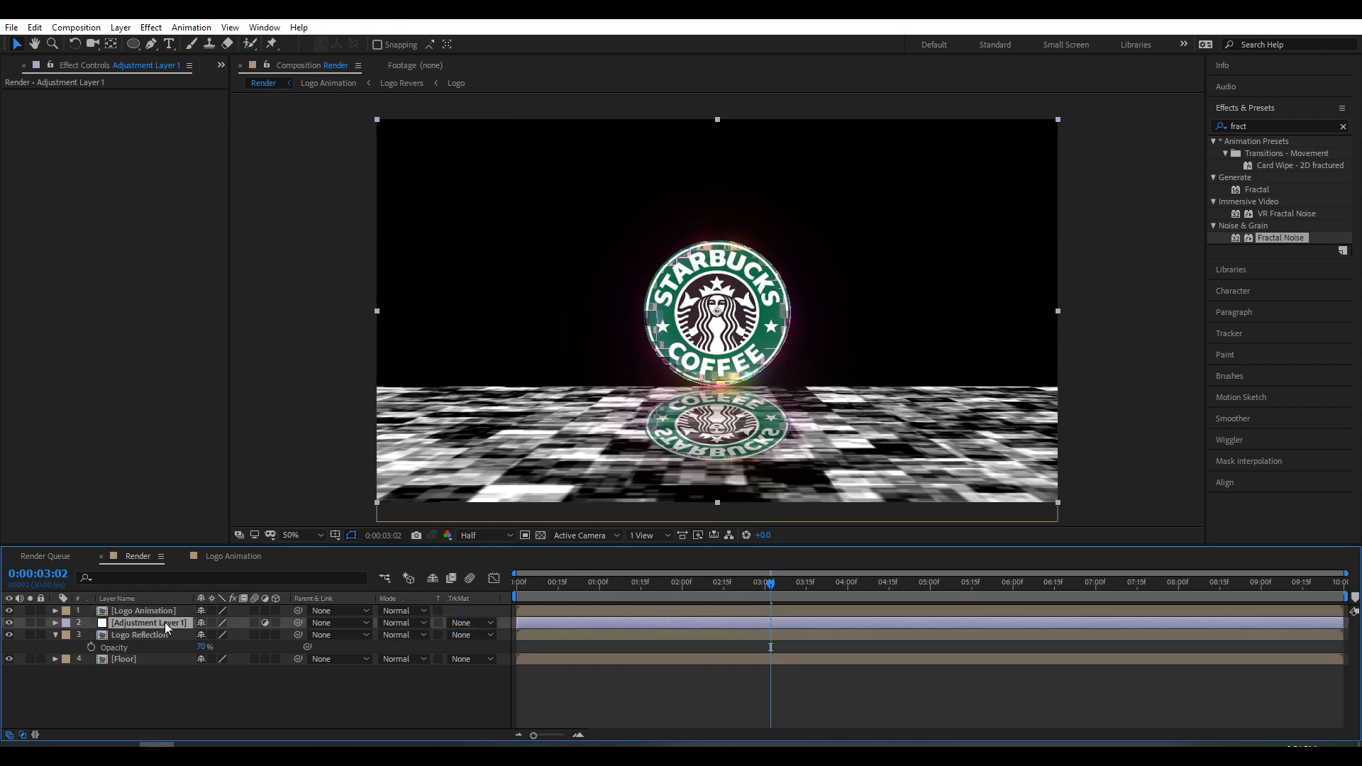
{"action": "left_click", "coordinate": [125, 659]}
{"action": "left_click", "coordinate": [8, 658]}
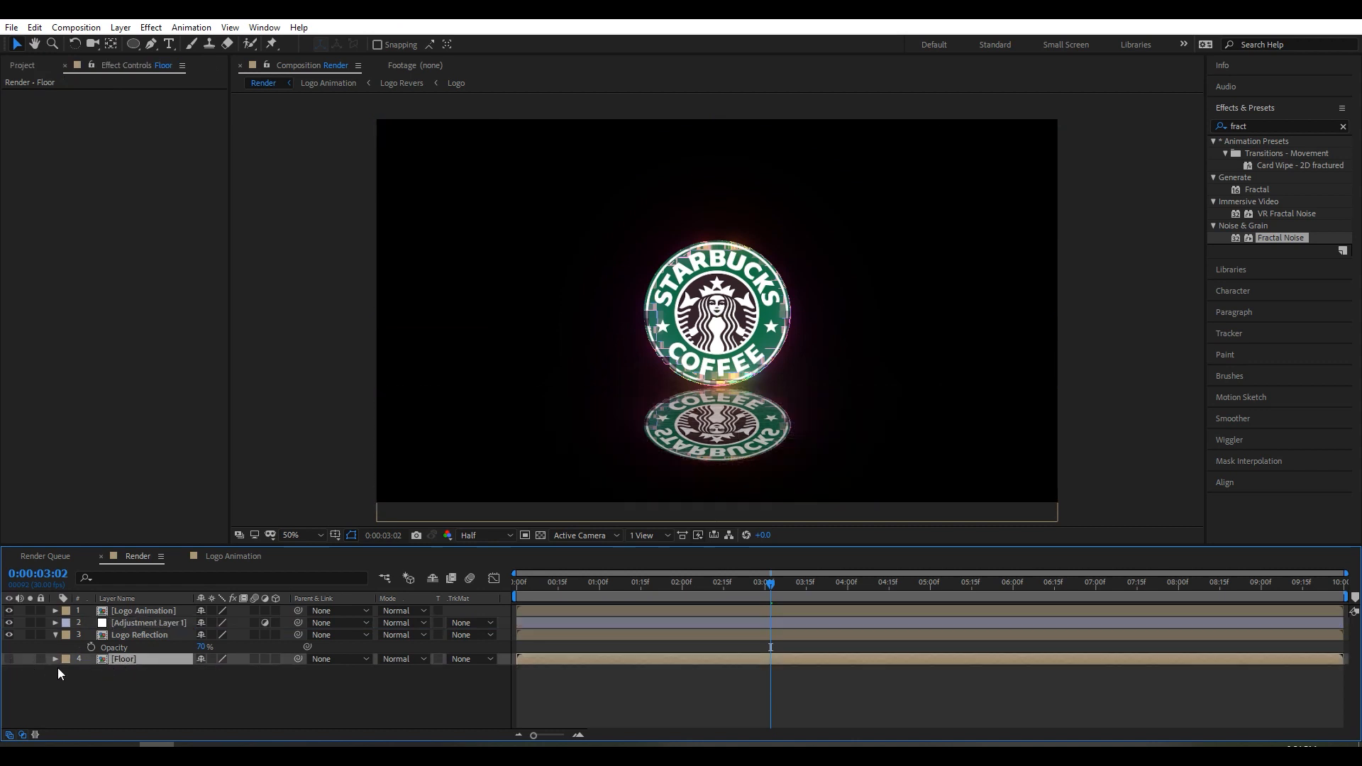
Apply the Compound Blur effect to the adjustment layer above Logo Reflection.
{"action": "left_click", "coordinate": [139, 625]}
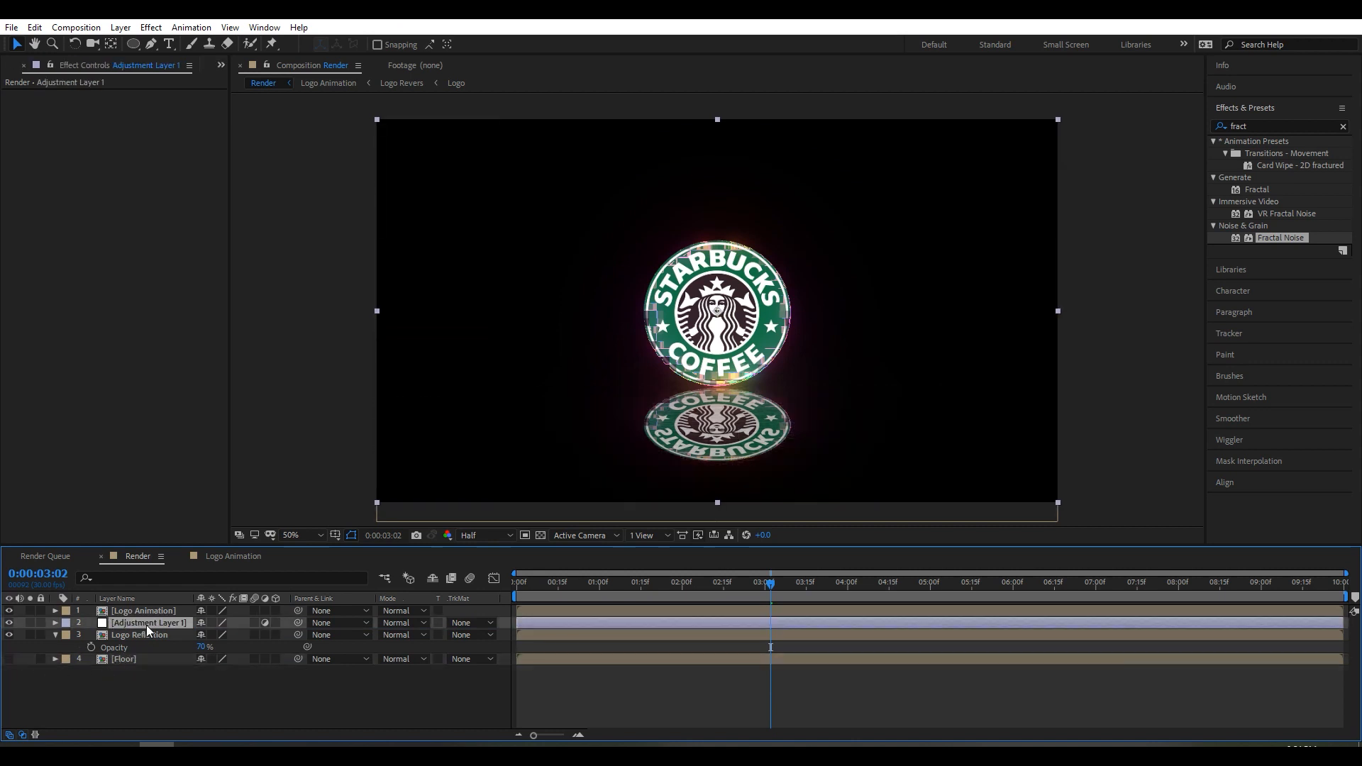
{"action": "left_click_drag", "start_coordinate": [1291, 123], "coordinate": [1202, 129]}
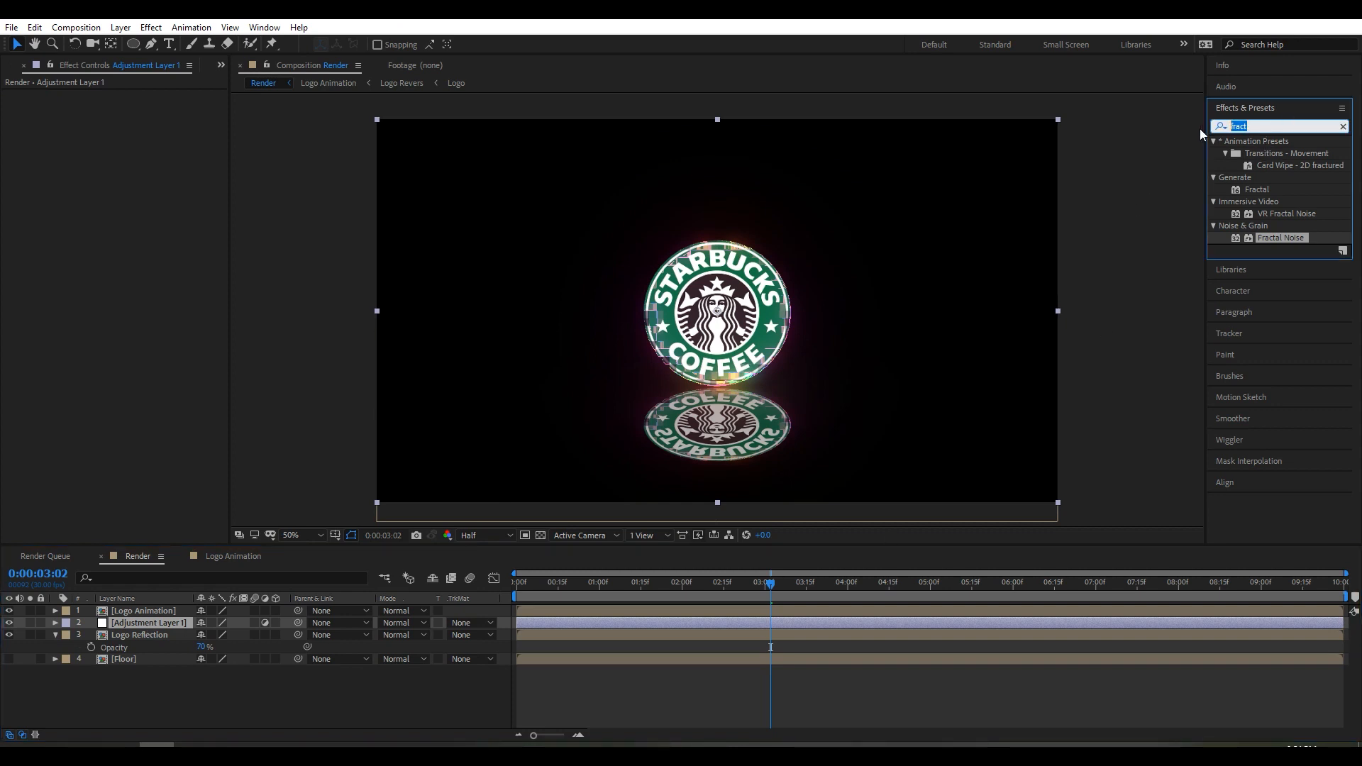
{"action": "type", "text": "compou"}
{"action": "left_click_drag", "start_coordinate": [1271, 155], "coordinate": [138, 621]}
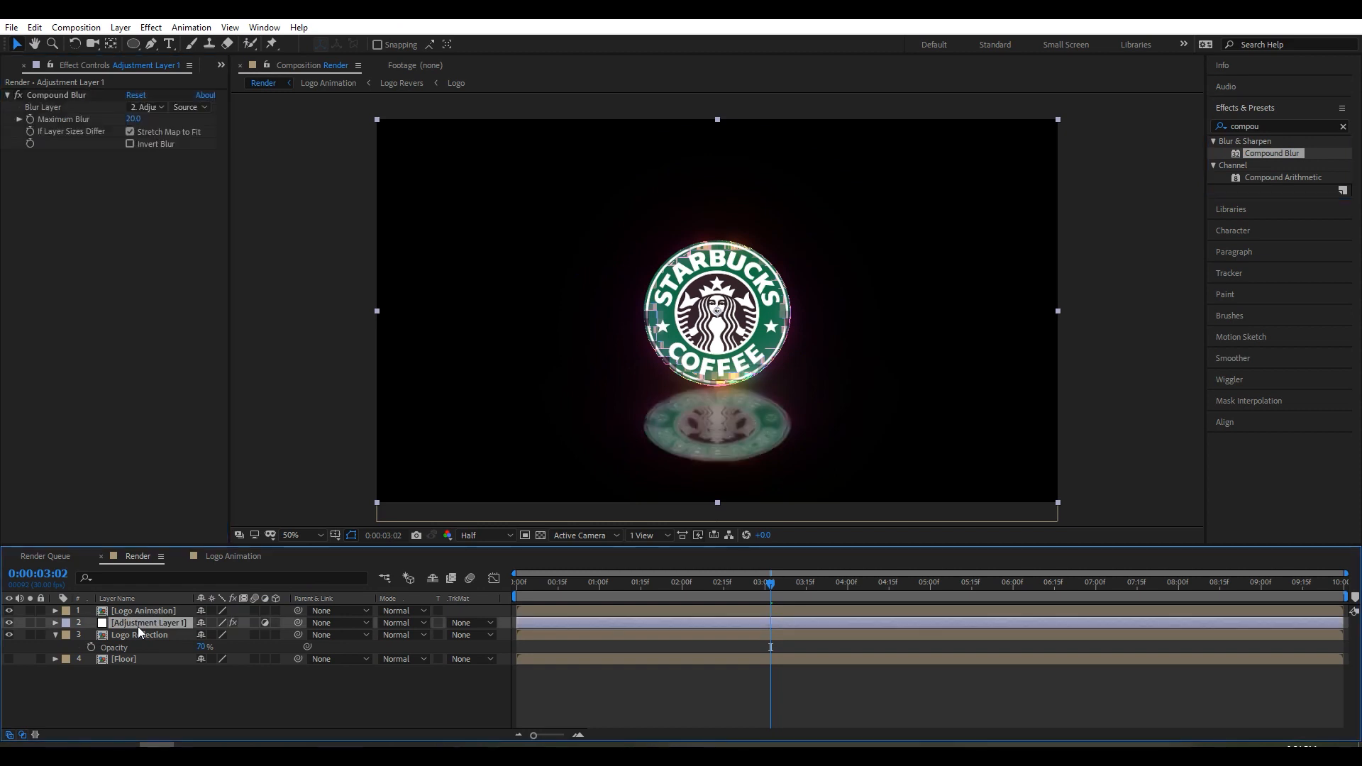
Set the Compound Blur's blur layer to Floor and its maximum blur to 100.
{"action": "left_click", "coordinate": [44, 107]}
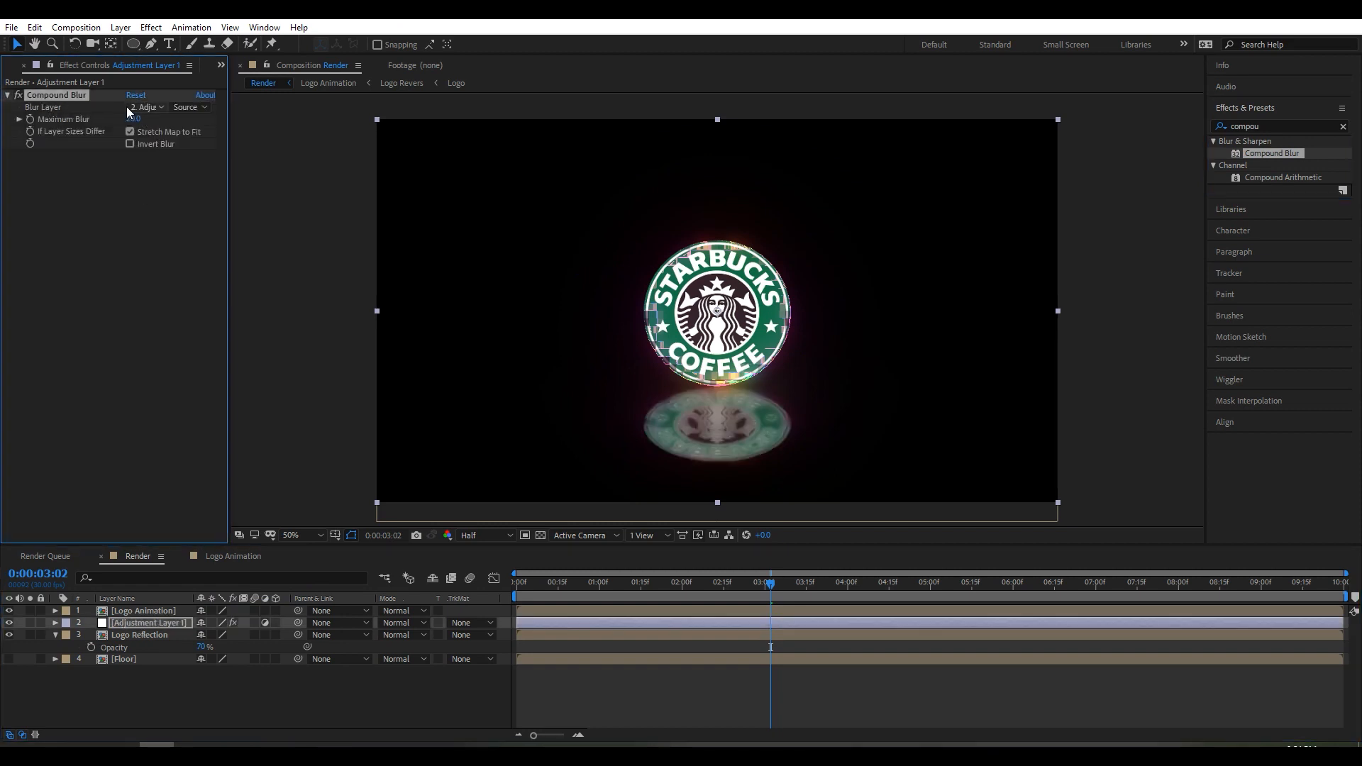
{"action": "left_click", "coordinate": [131, 107]}
{"action": "left_click", "coordinate": [159, 186]}
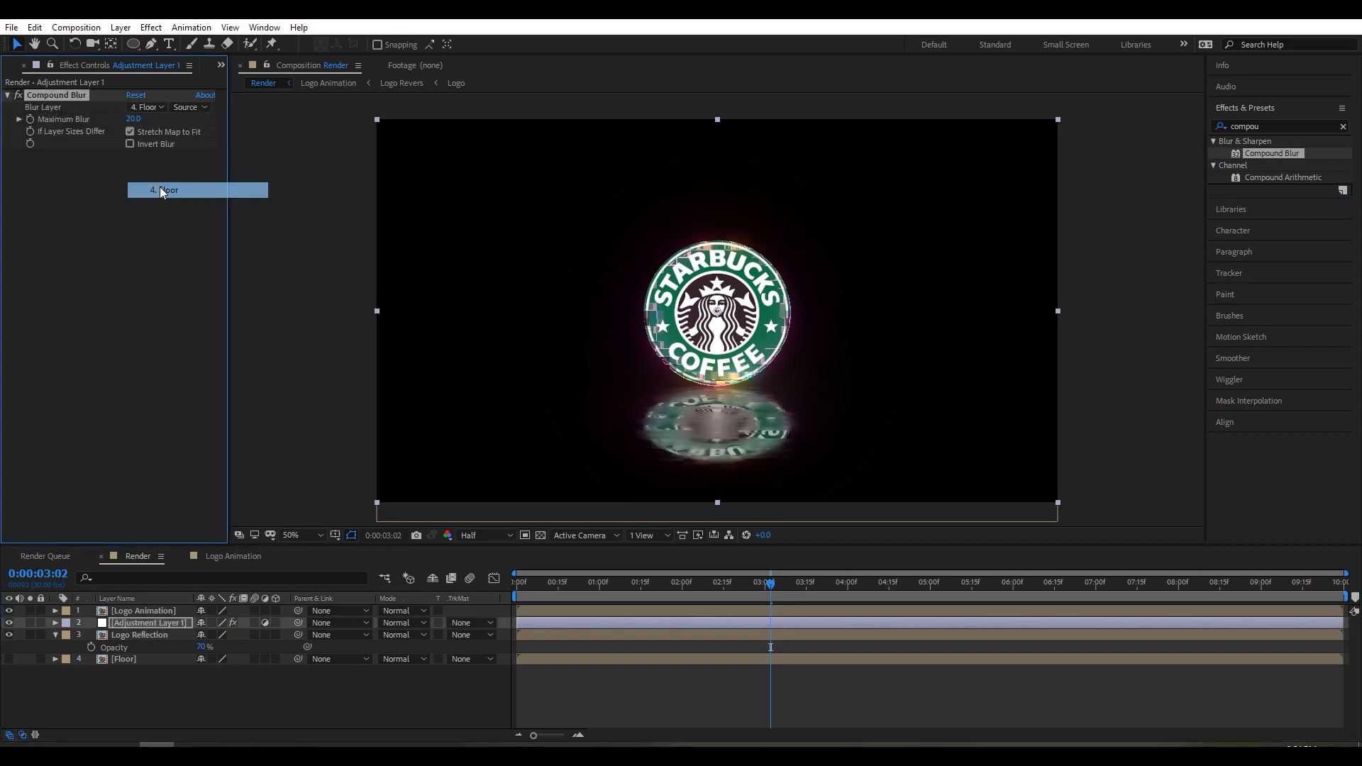
{"action": "left_click", "coordinate": [133, 118]}
{"action": "type", "text": "100"}
{"action": "key", "text": "Return"}
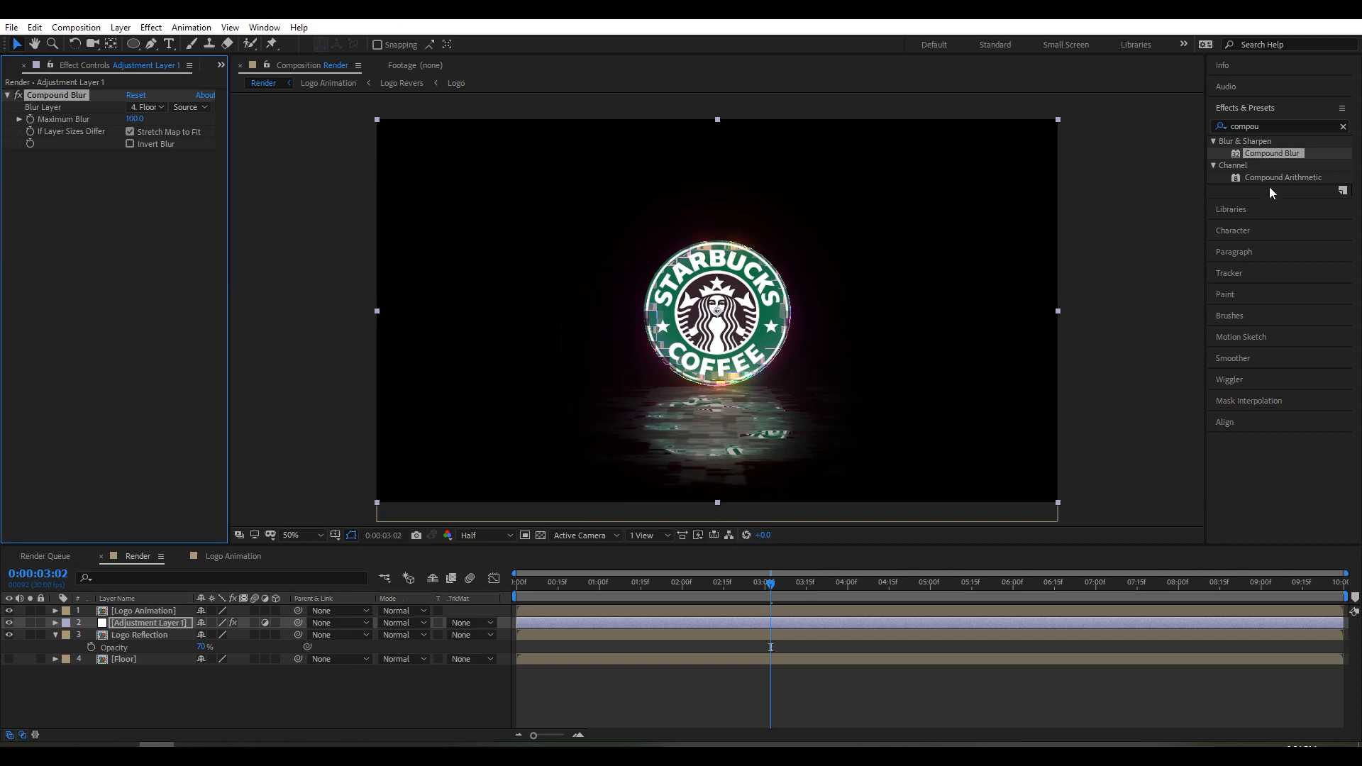
Add CC Glass to the adjustment layer and use the Floor layer as its surface bump map.
{"action": "left_click_drag", "start_coordinate": [1280, 123], "coordinate": [1217, 131]}
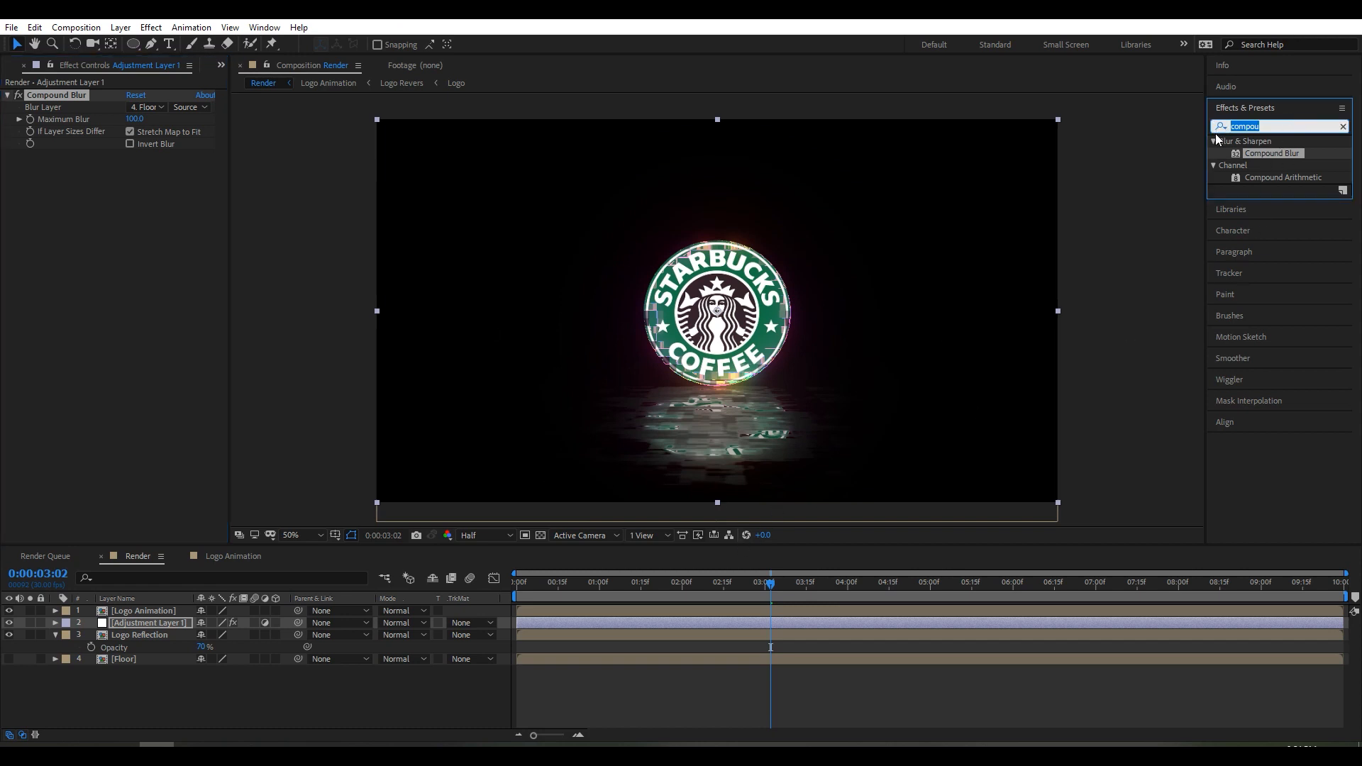
{"action": "type", "text": "gla"}
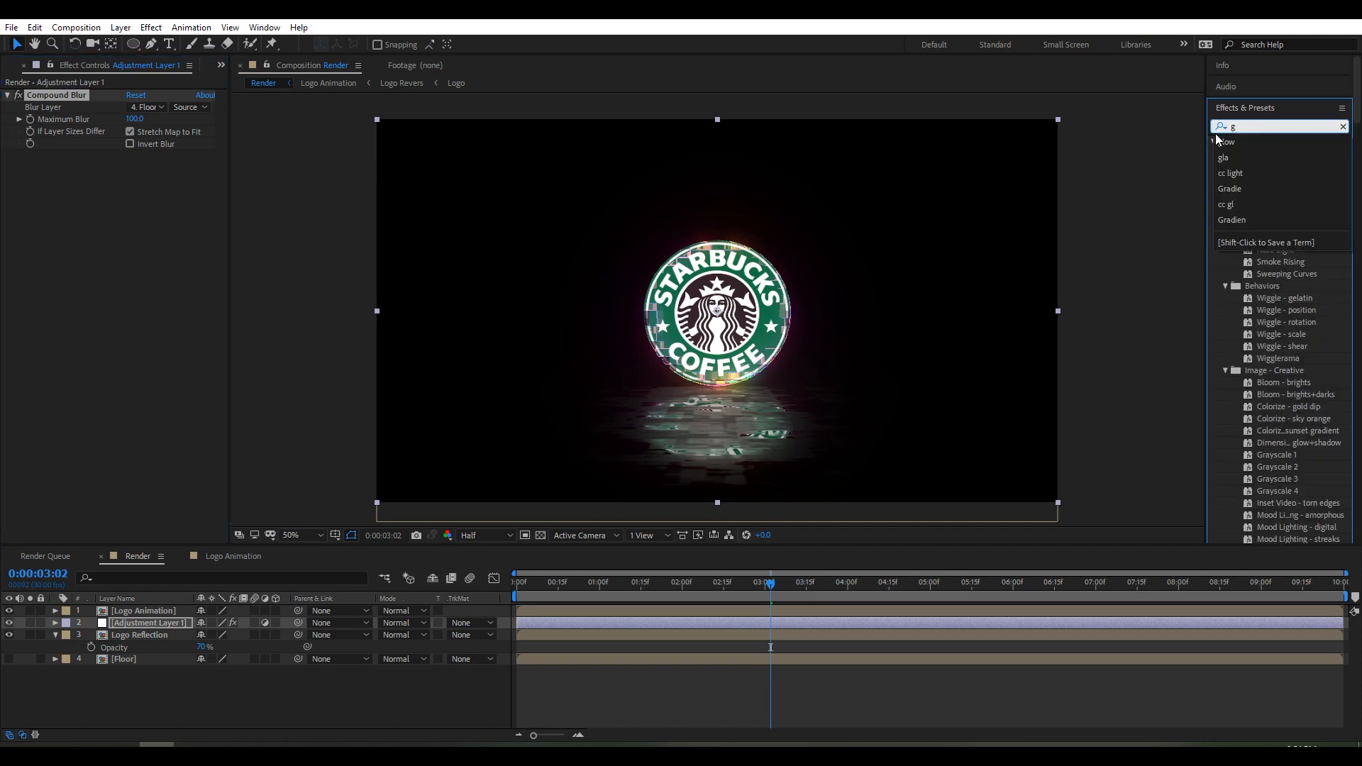
{"action": "double_click", "coordinate": [1269, 177]}
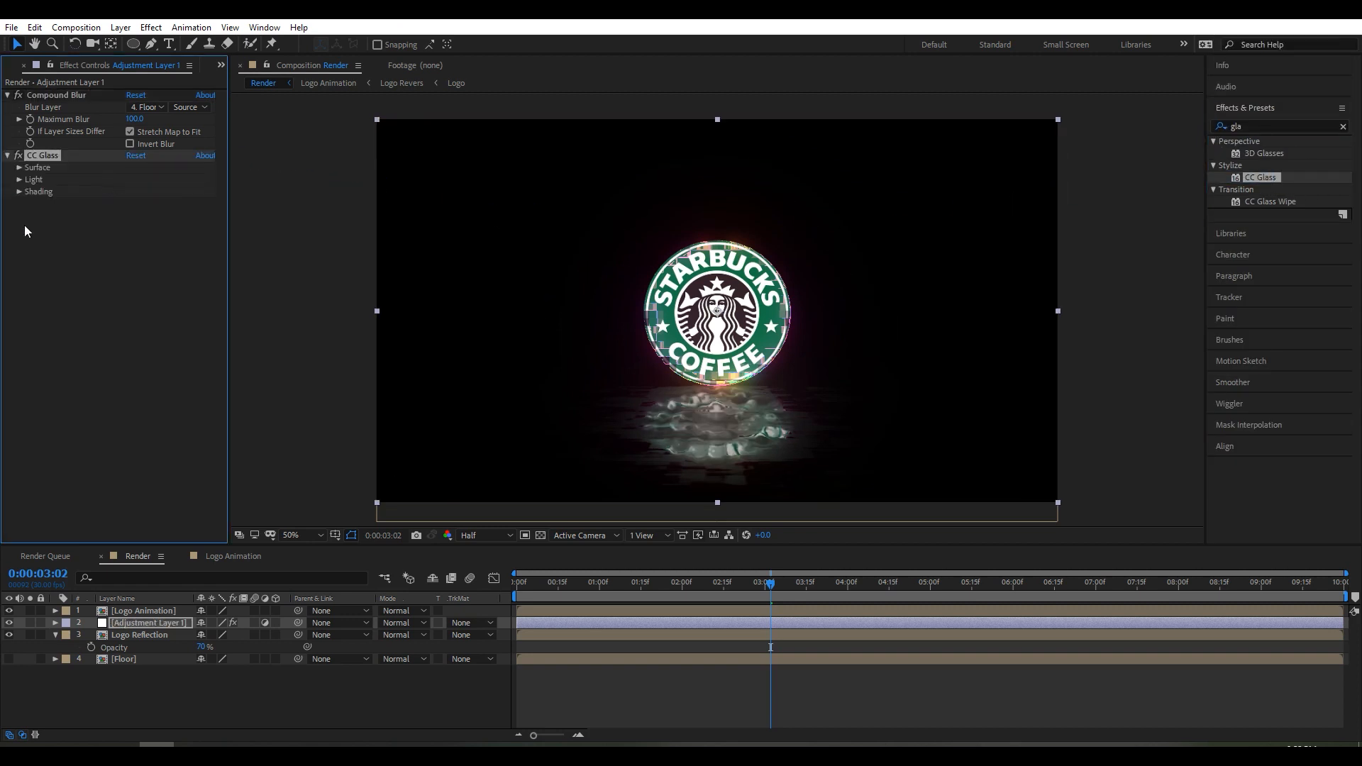
{"action": "left_click", "coordinate": [20, 168]}
{"action": "left_click", "coordinate": [139, 181]}
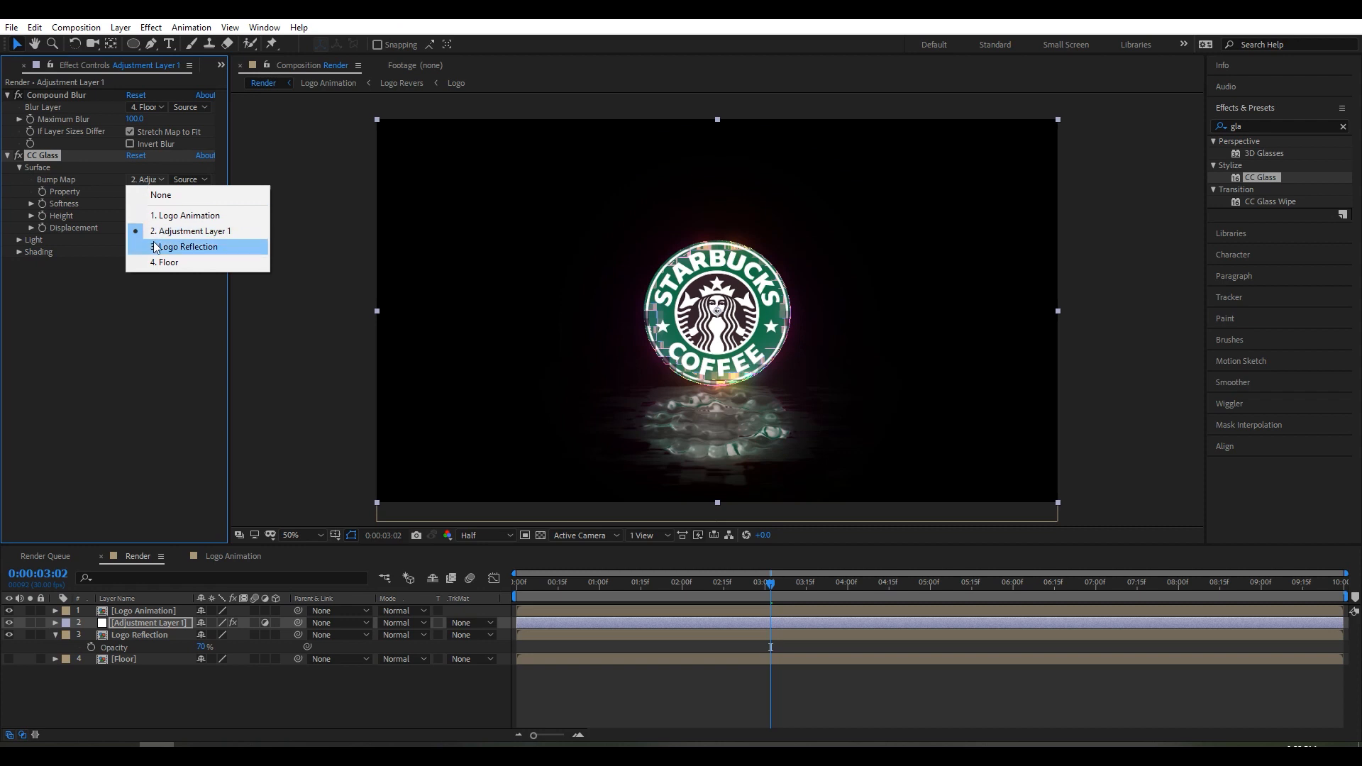
{"action": "left_click", "coordinate": [186, 261]}
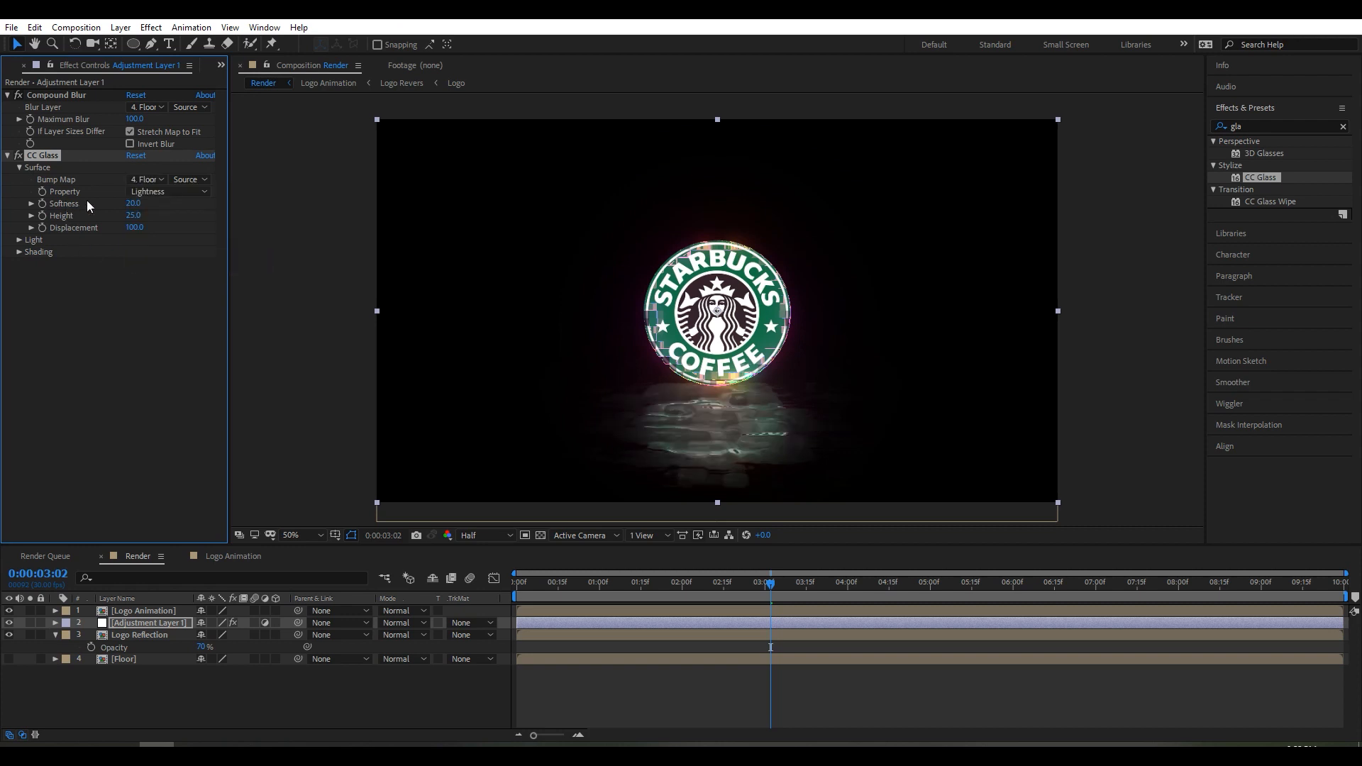
Set the CC Glass surface property to Alpha, with softness 0, height 10 and displacement 50.
{"action": "left_click", "coordinate": [139, 191]}
{"action": "left_click", "coordinate": [162, 254]}
{"action": "left_click", "coordinate": [130, 205]}
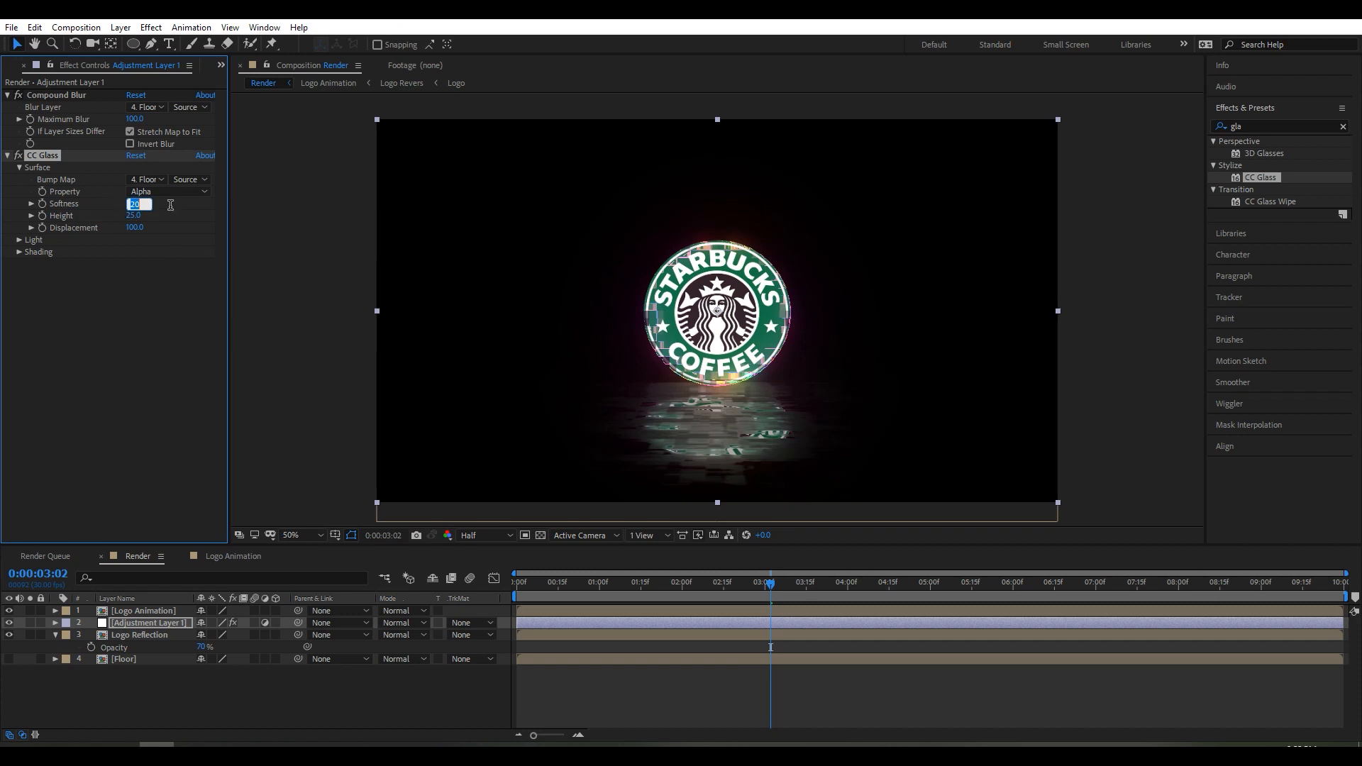
{"action": "type", "text": "-10"}
{"action": "left_click", "coordinate": [133, 215]}
{"action": "type", "text": "1"}
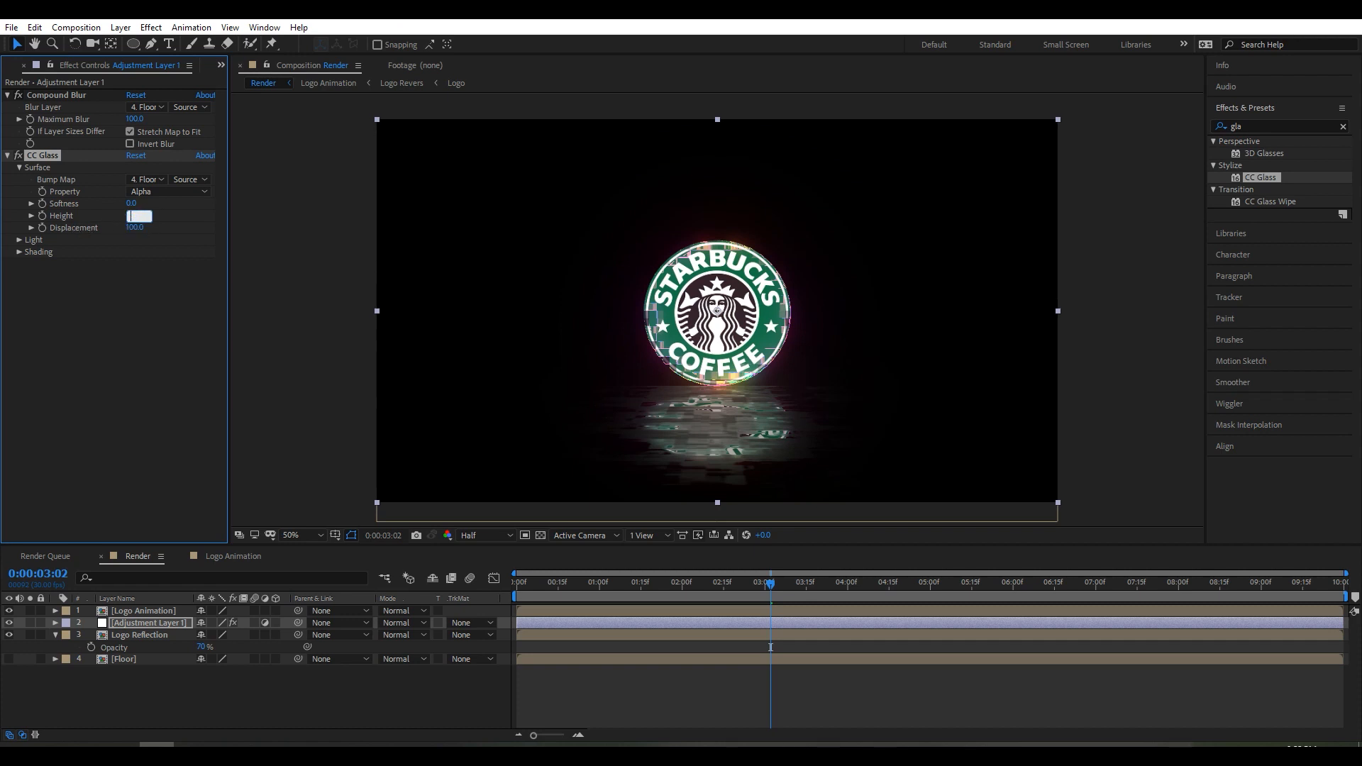
{"action": "type", "text": "0"}
{"action": "key", "text": "Tab"}
{"action": "type", "text": "50"}
{"action": "key", "text": "Return"}
{"action": "left_click", "coordinate": [7, 156]}
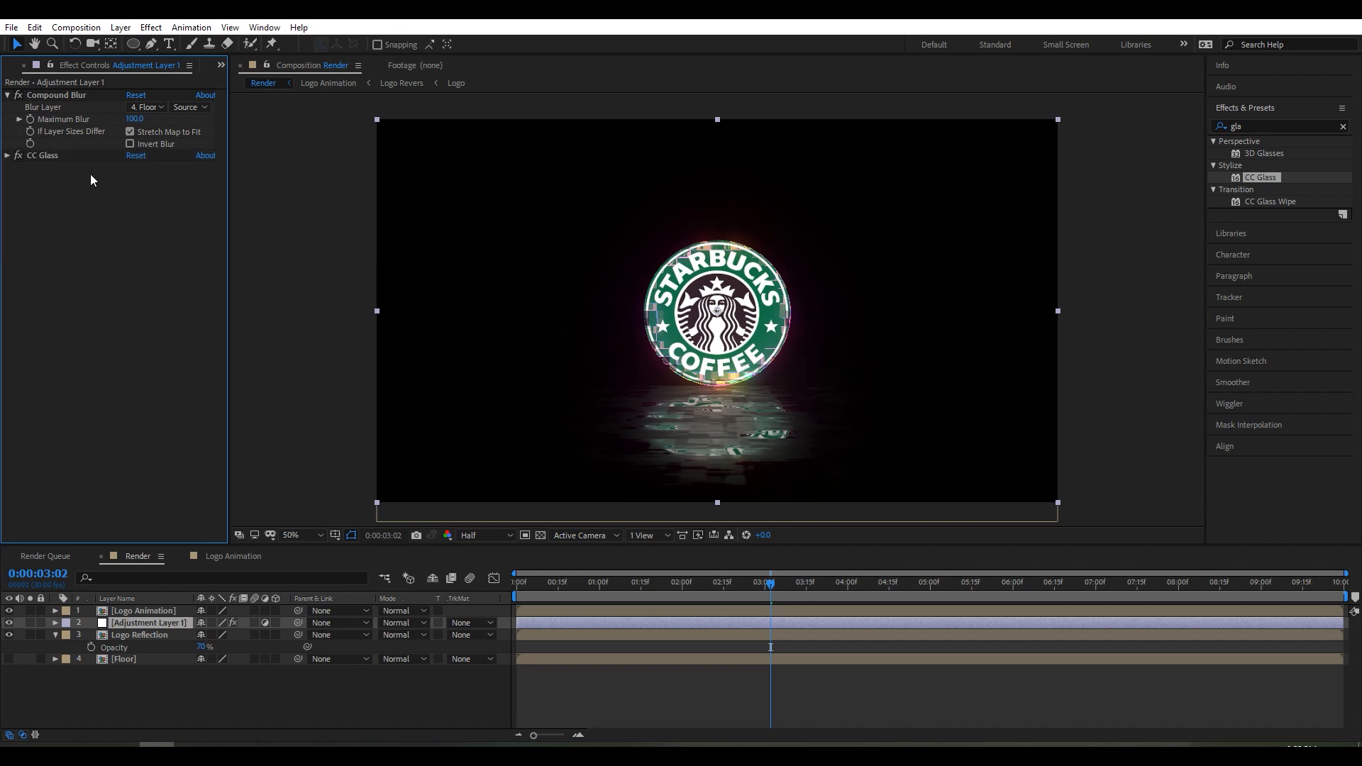
Apply Directional Blur to the Logo Reflection layer with a direction of 90° and a blur length of 100.
{"action": "left_click", "coordinate": [131, 635]}
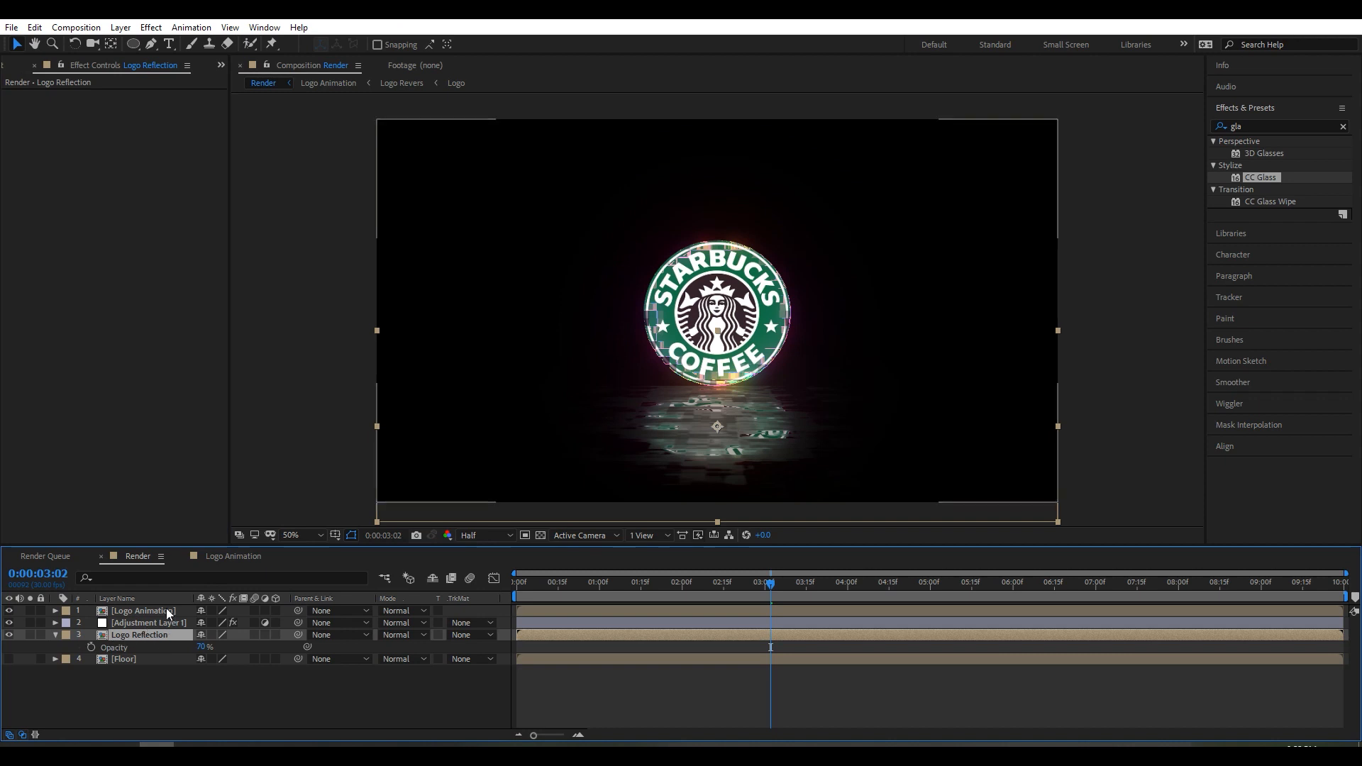
{"action": "left_click", "coordinate": [1238, 126]}
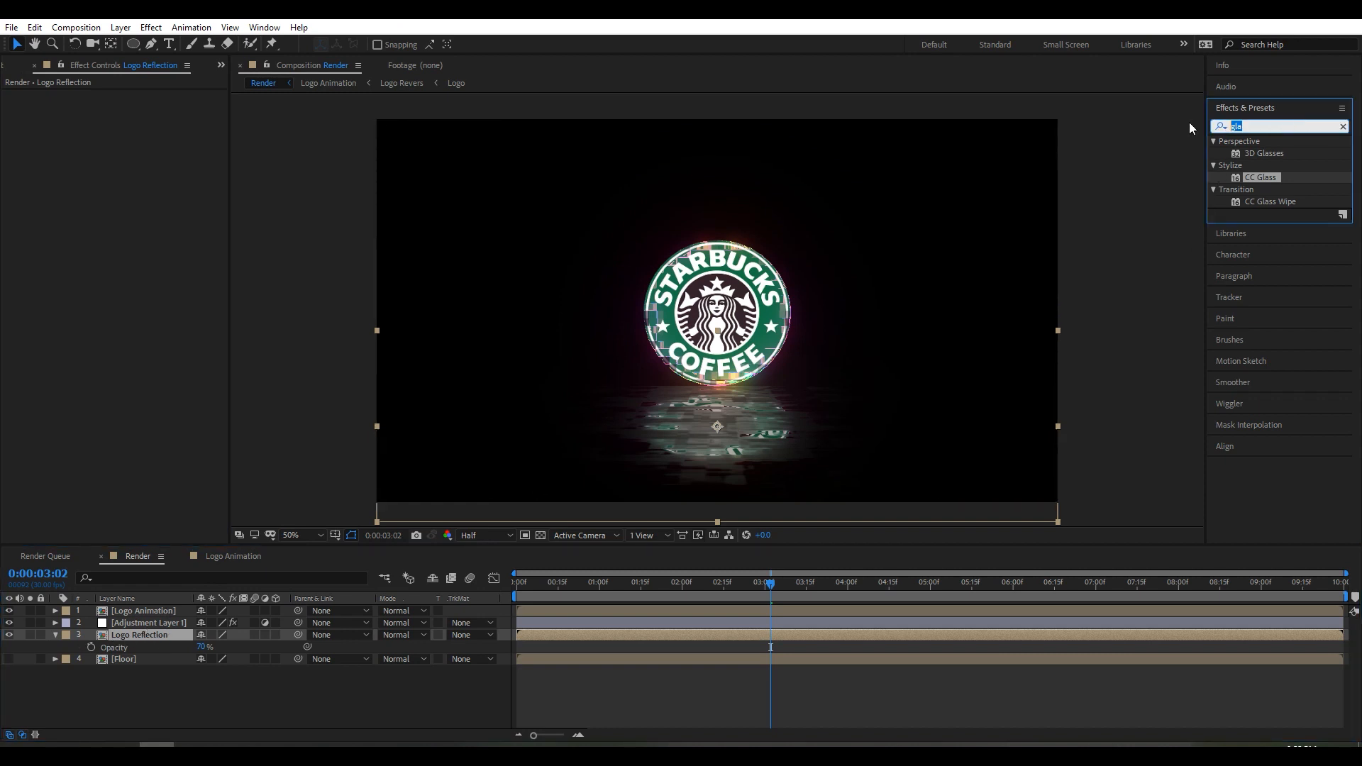
{"action": "type", "text": "direct"}
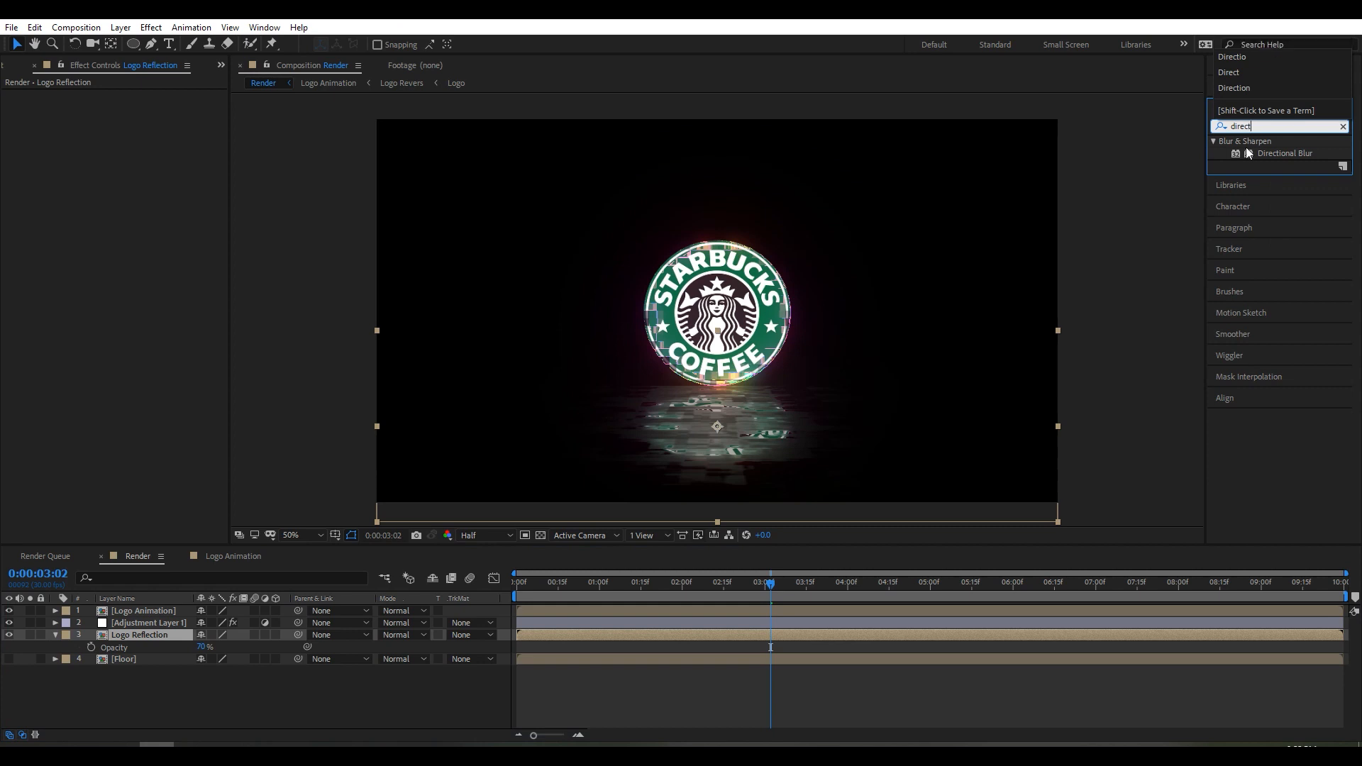
{"action": "left_click_drag", "start_coordinate": [1245, 147], "coordinate": [172, 633]}
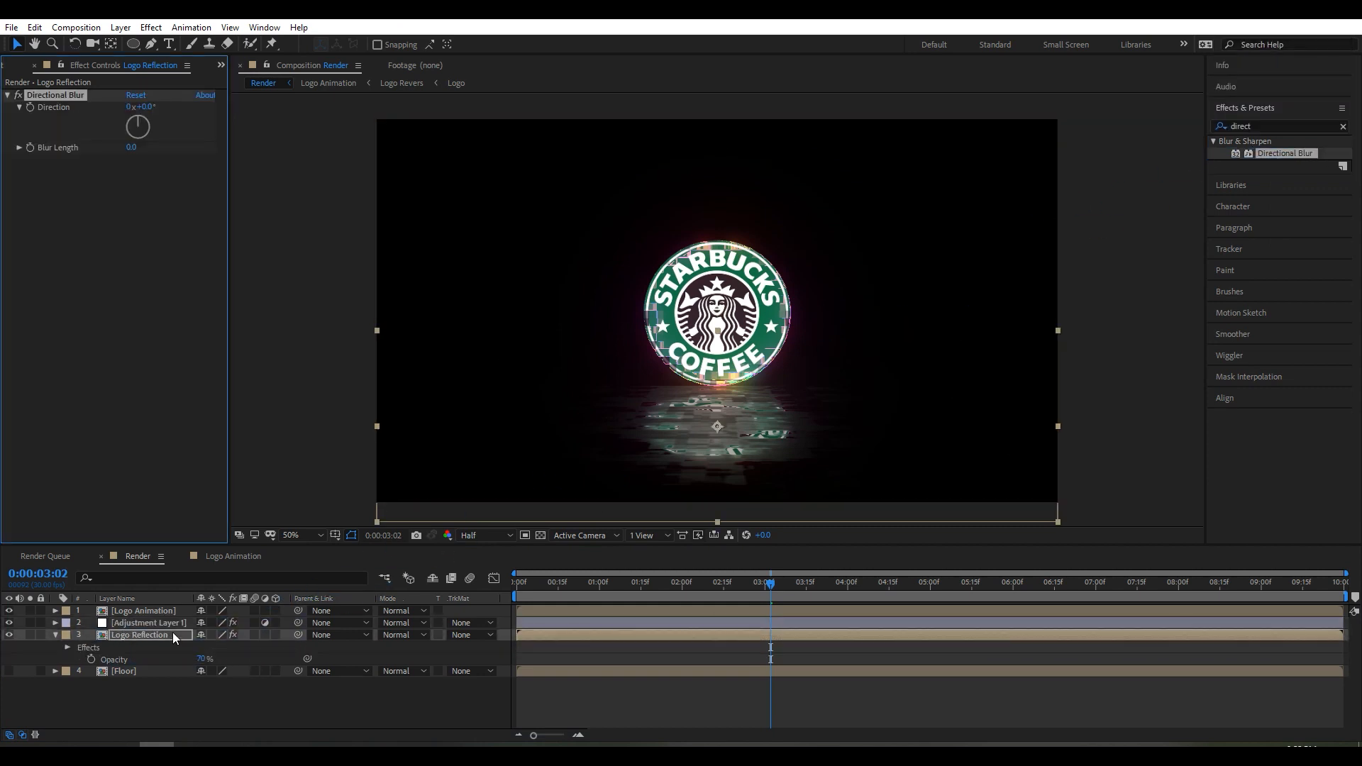
{"action": "left_click", "coordinate": [147, 106]}
{"action": "left_click", "coordinate": [134, 148]}
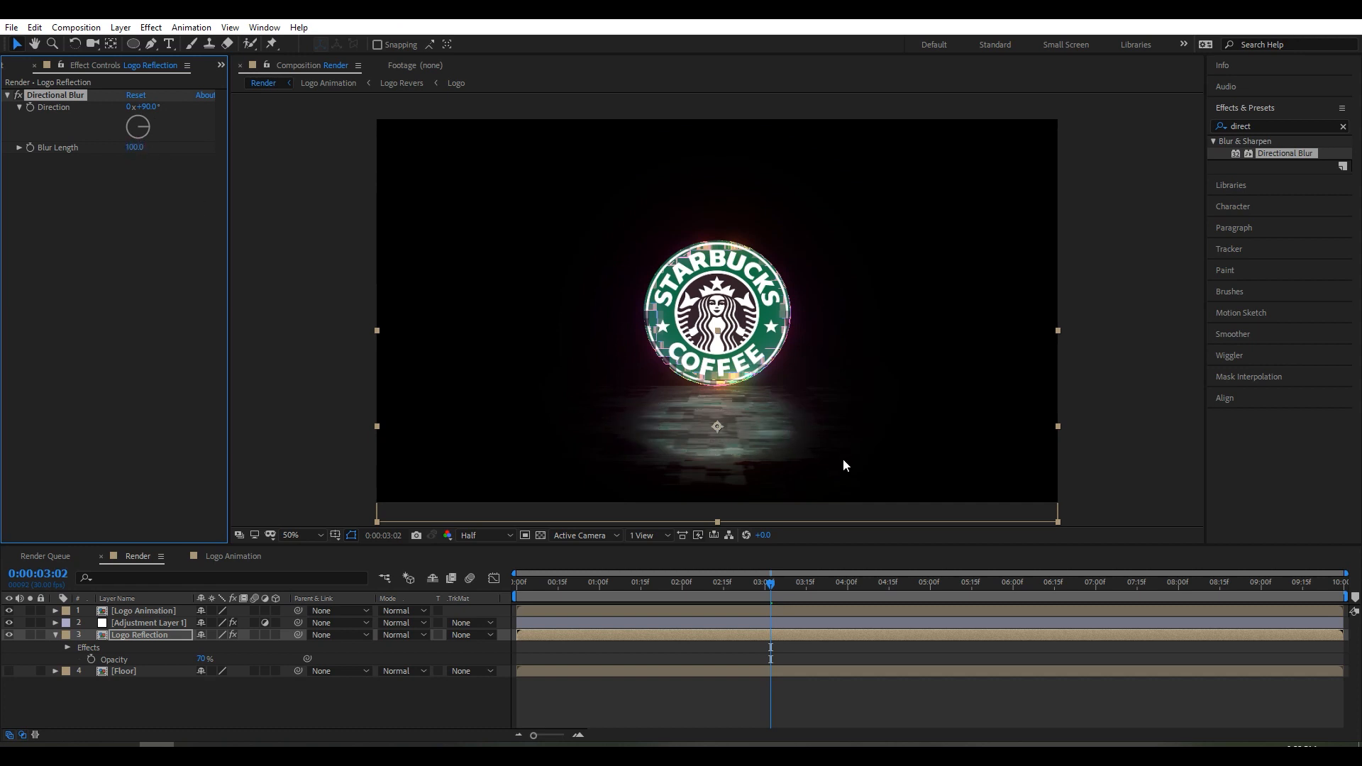
Create a two-node 35mm camera in the Render composition with Lock to Zoom turned off.
{"action": "left_click_drag", "start_coordinate": [780, 584], "coordinate": [725, 602]}
{"action": "right_click", "coordinate": [249, 696]}
{"action": "mouse_move", "coordinate": [318, 542]}
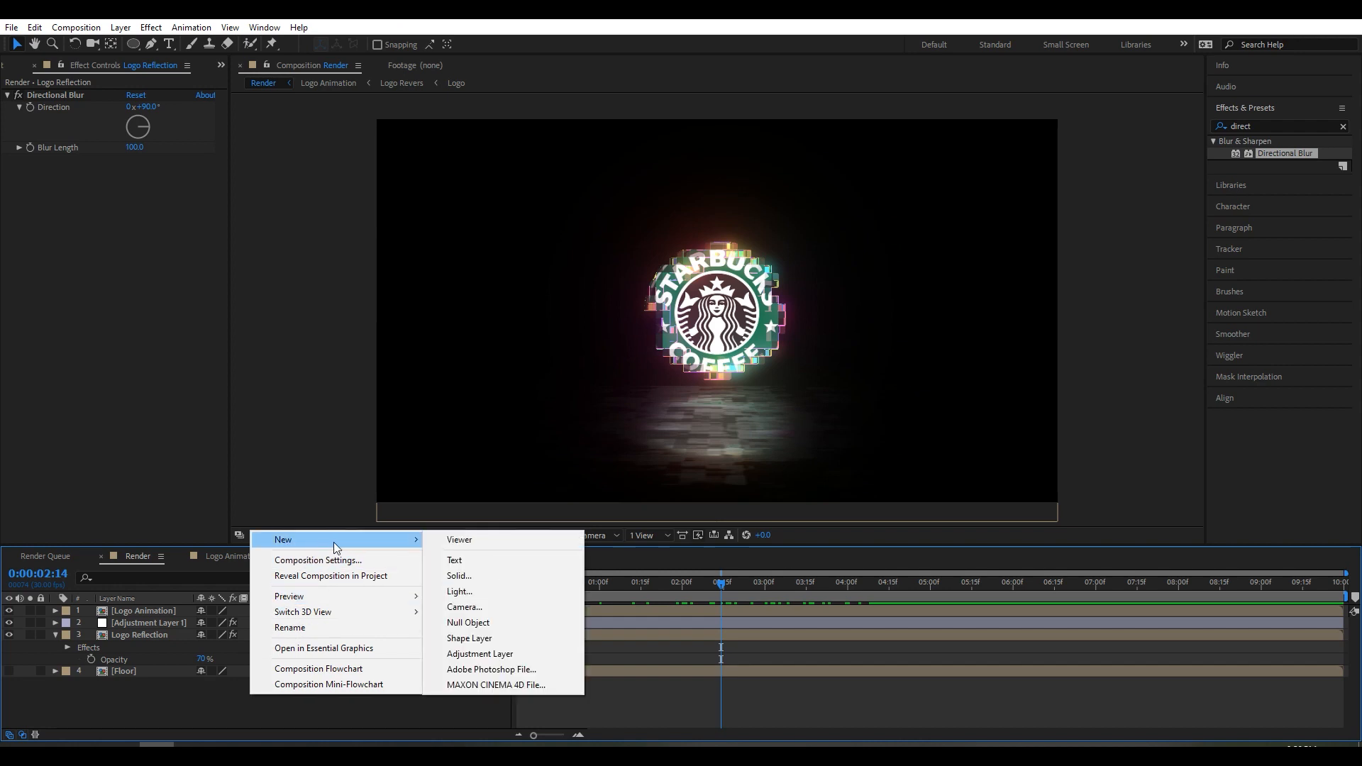
{"action": "left_click", "coordinate": [470, 609]}
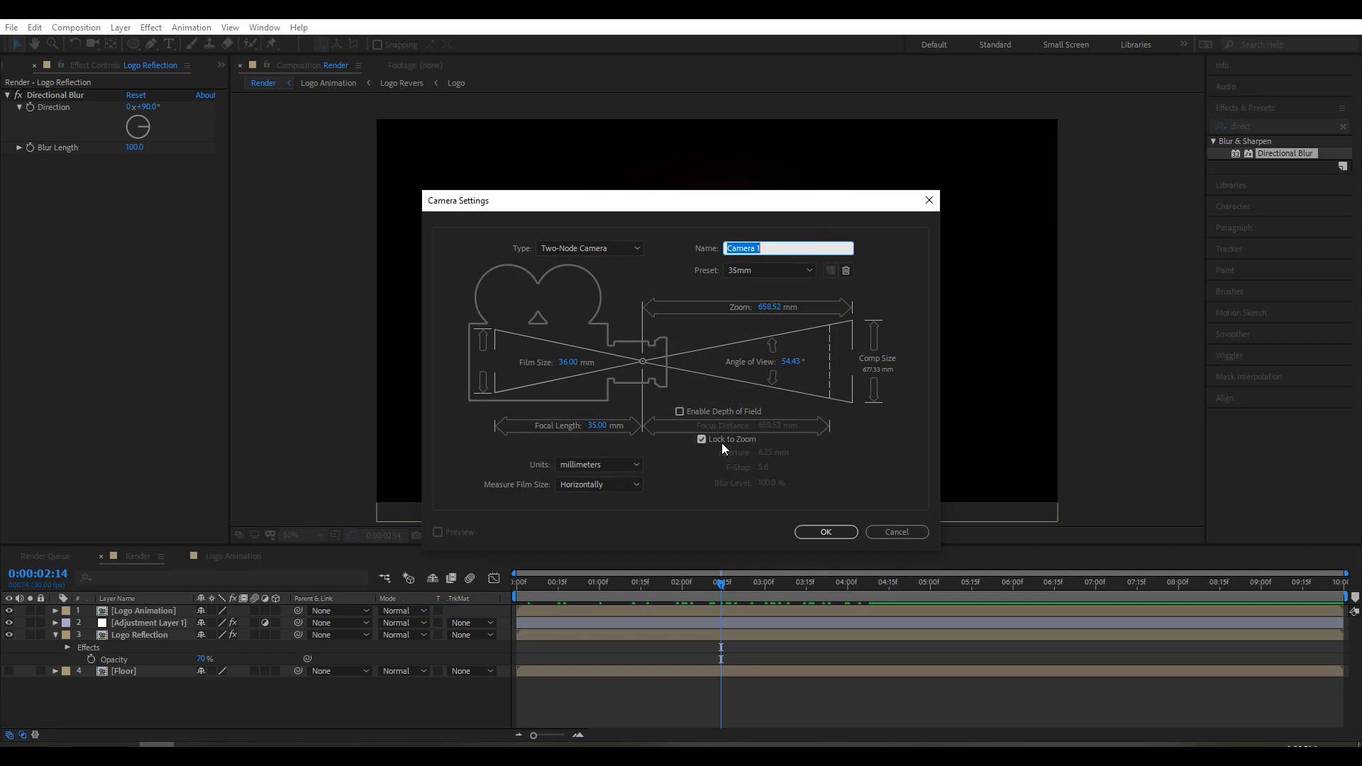
{"action": "left_click", "coordinate": [702, 440]}
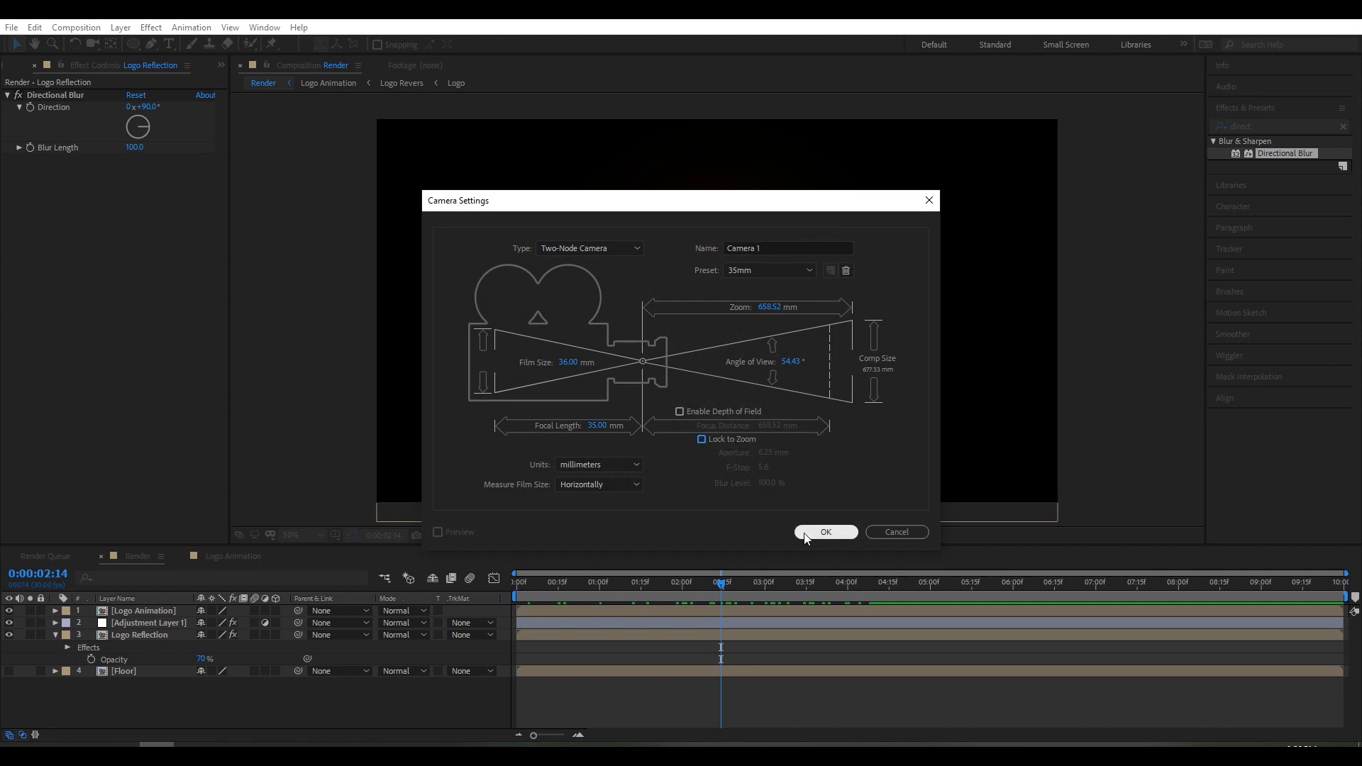
{"action": "left_click", "coordinate": [825, 532]}
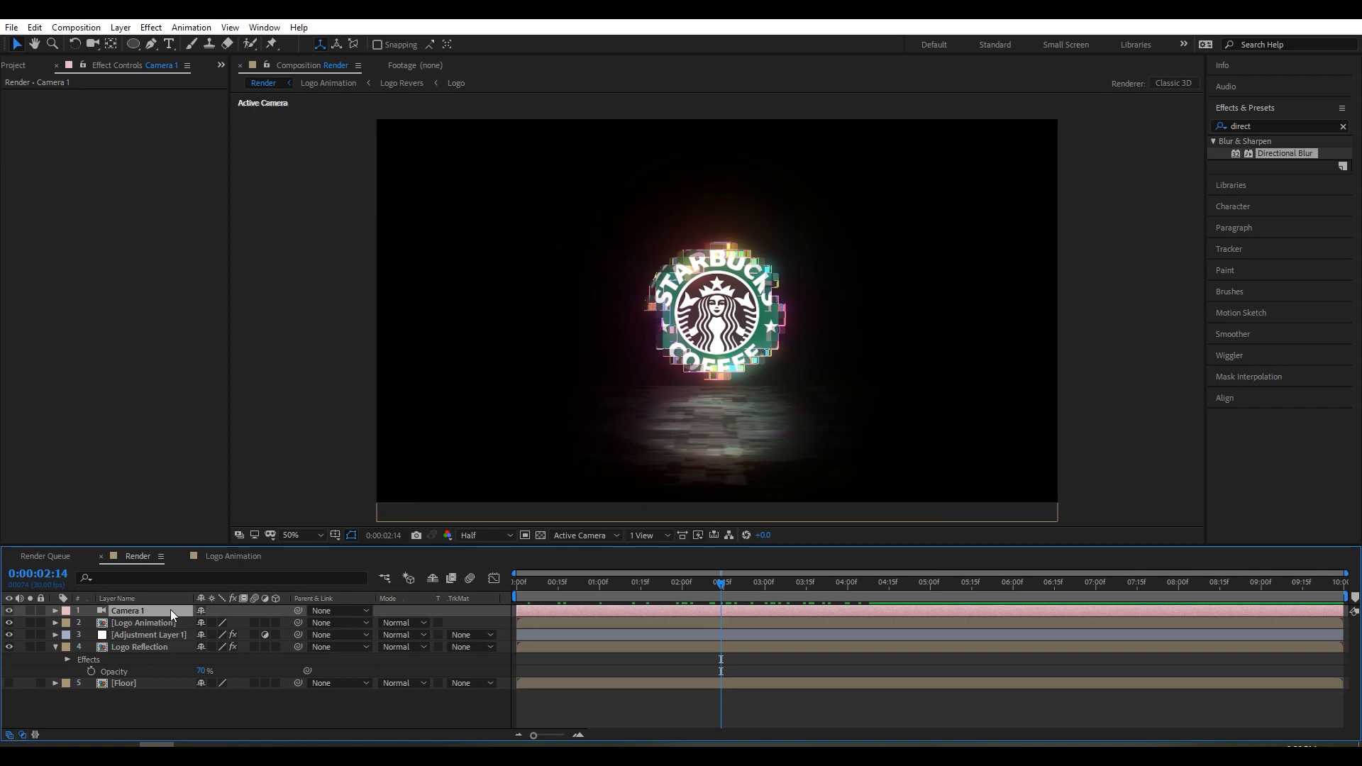
Set the camera's Z position to 1800 at the start of the composition and keyframe its position there.
{"action": "key", "text": "p"}
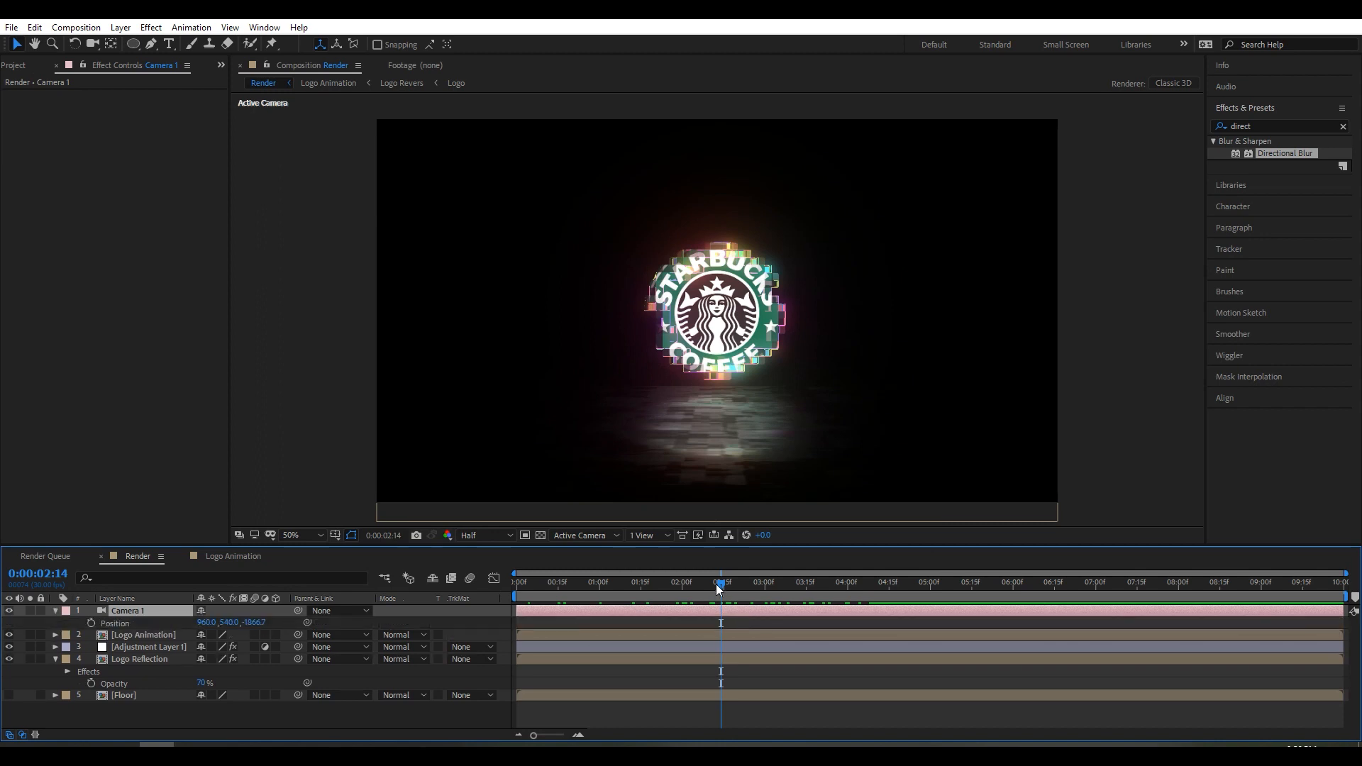
{"action": "key", "text": "Home"}
{"action": "left_click", "coordinate": [253, 622]}
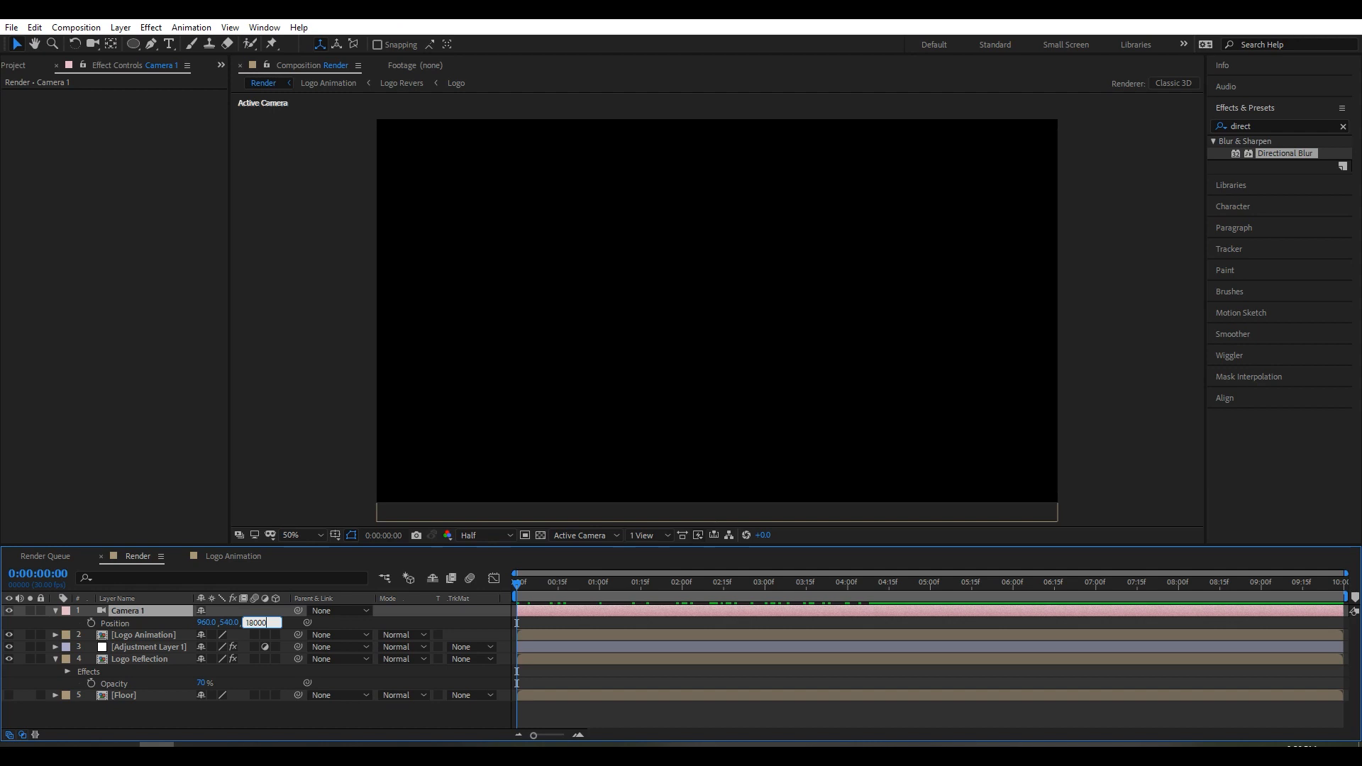
{"action": "key", "text": "Return"}
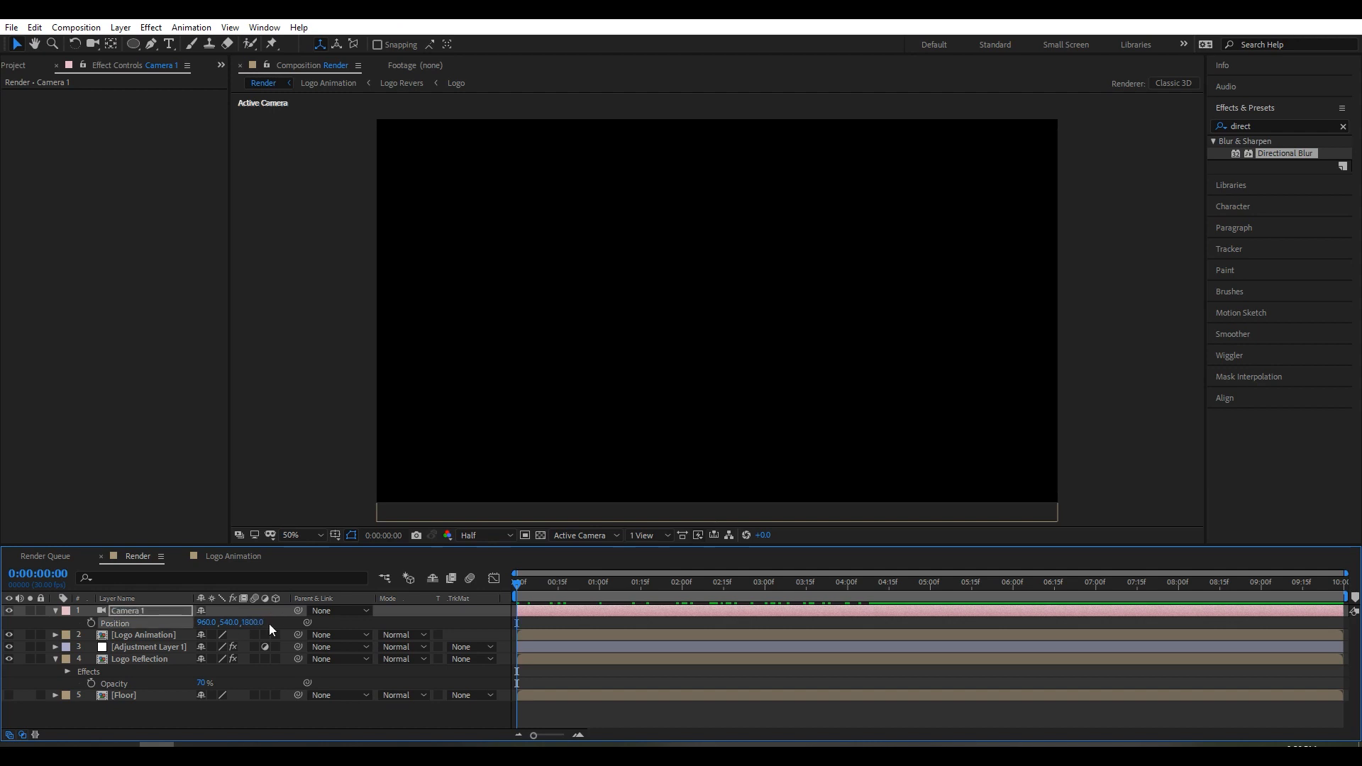
{"action": "left_click", "coordinate": [121, 609]}
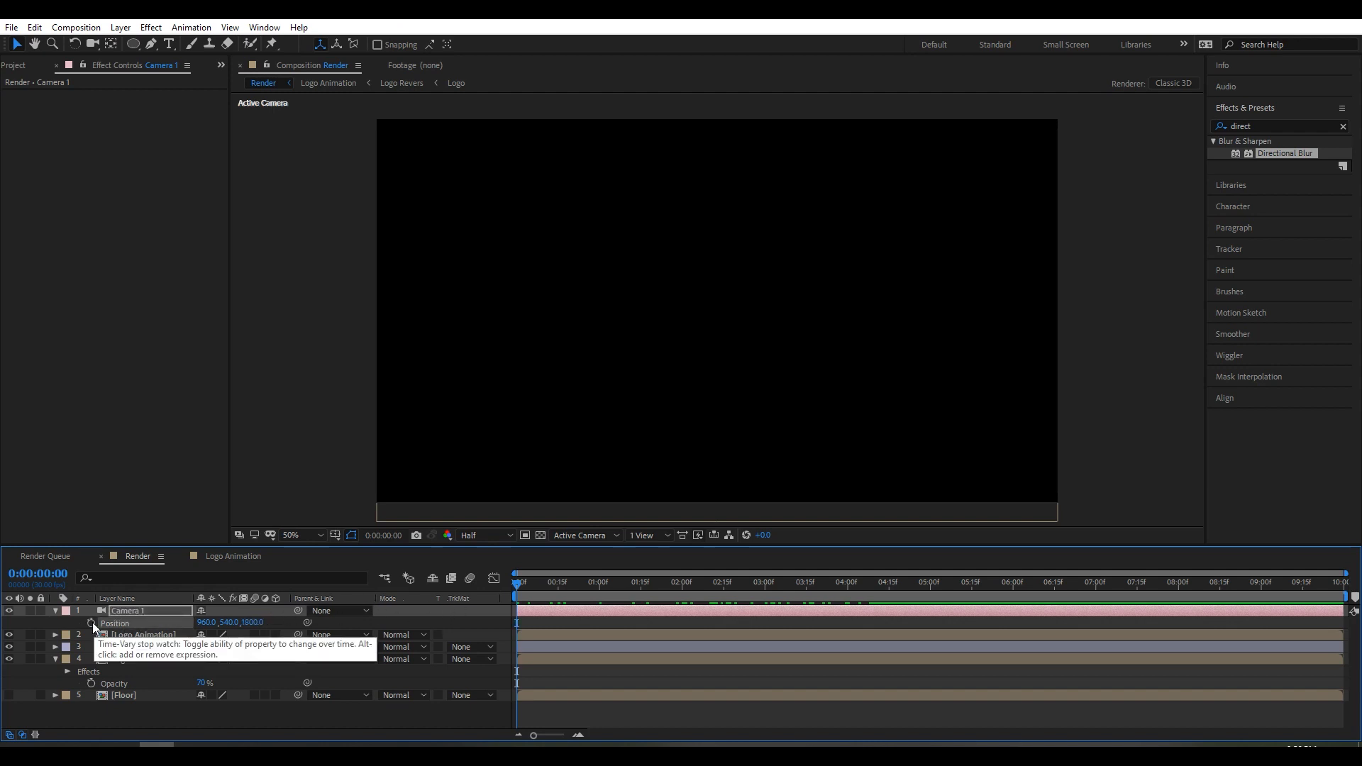
{"action": "left_click", "coordinate": [91, 623]}
Keyframe the camera's Z position at 1400 at 0:00:03:16.
{"action": "left_click", "coordinate": [524, 582]}
{"action": "left_click_drag", "start_coordinate": [524, 582], "coordinate": [810, 588]}
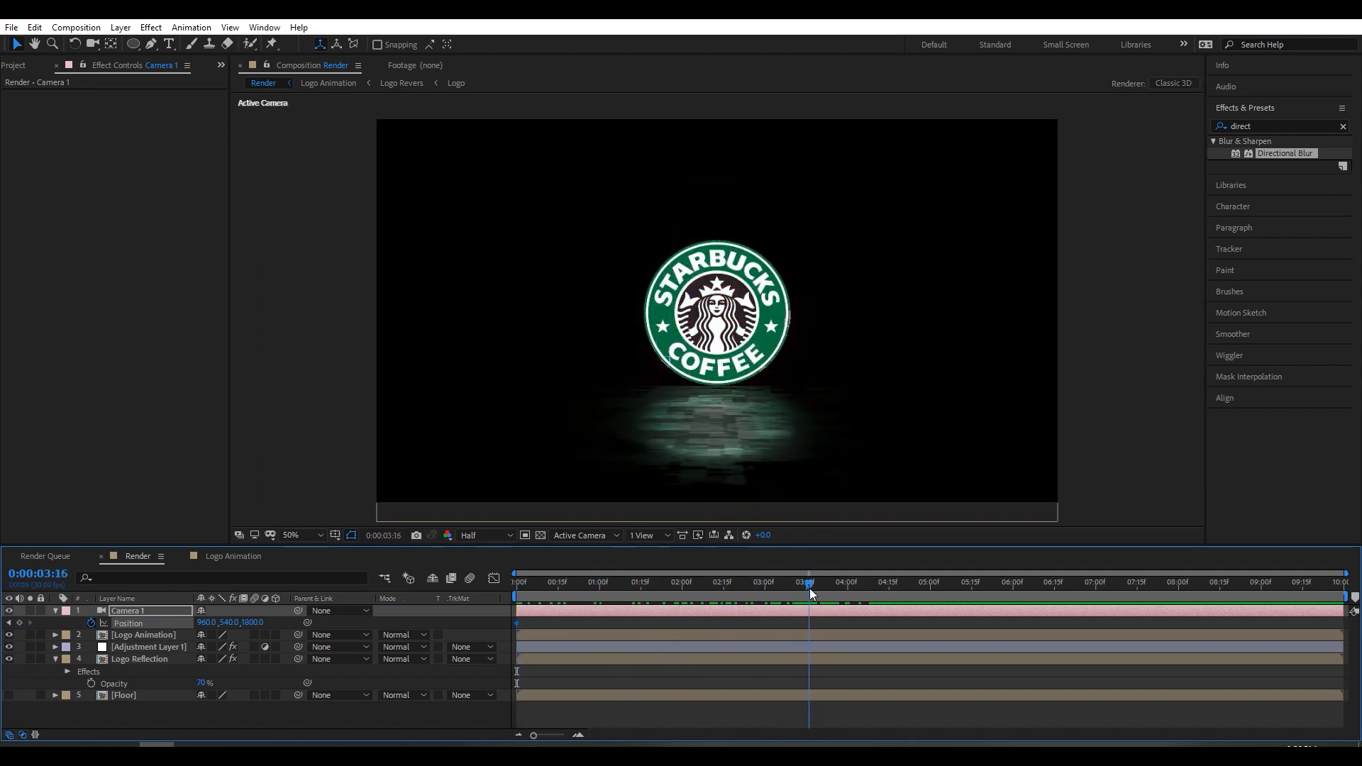
{"action": "left_click", "coordinate": [257, 622]}
{"action": "type", "text": "1"}
Make the Logo Animation and Logo Reflection layers 3D, and collapse the Logo Reflection layer's properties.
{"action": "left_click", "coordinate": [127, 634]}
{"action": "left_click", "coordinate": [274, 635]}
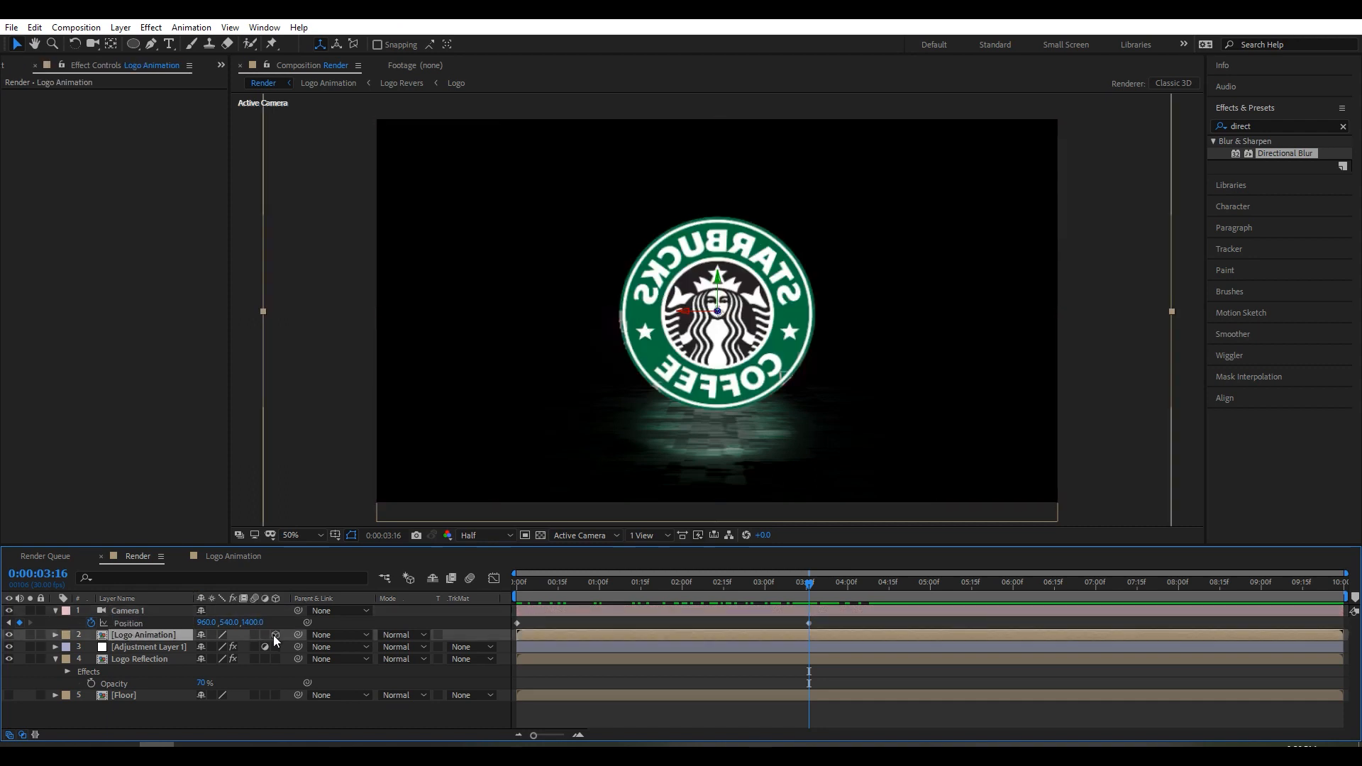
{"action": "left_click", "coordinate": [132, 659]}
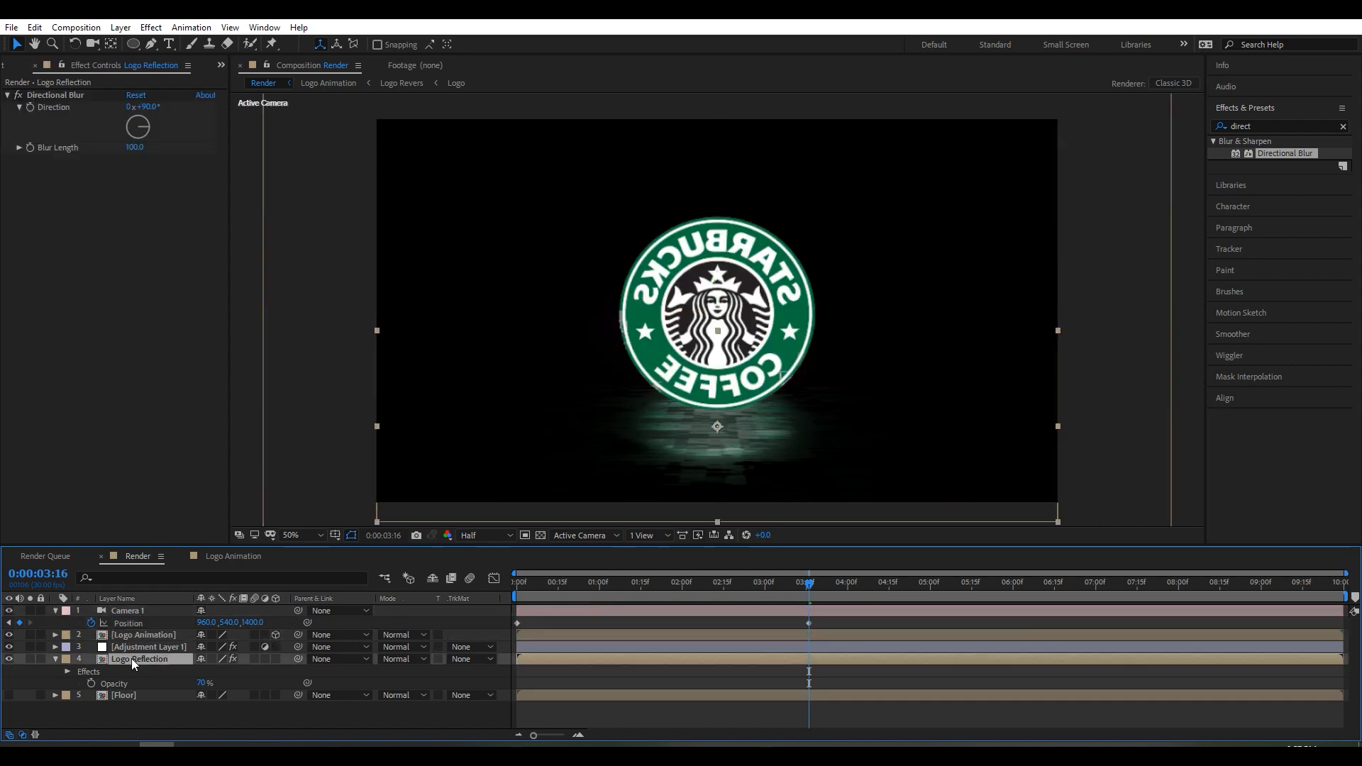
{"action": "left_click", "coordinate": [275, 658]}
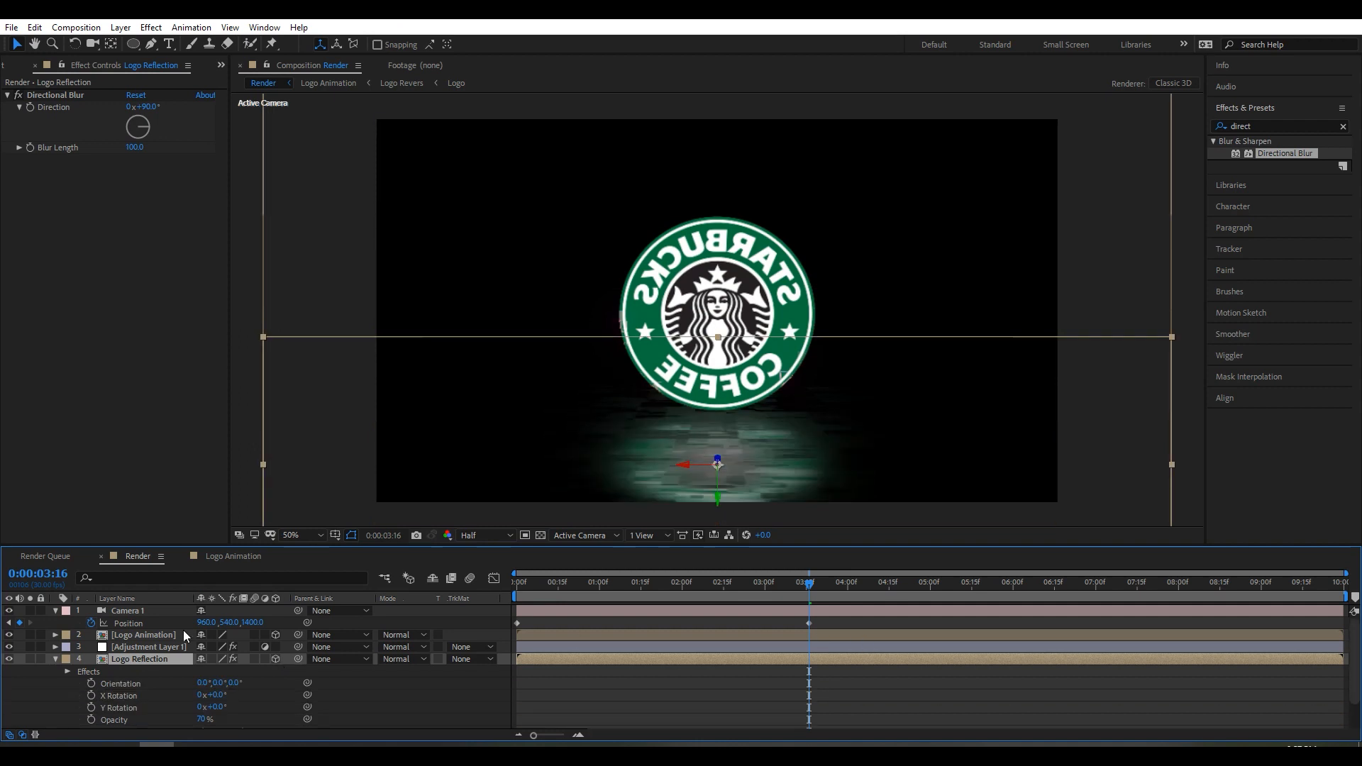
{"action": "left_click", "coordinate": [56, 659]}
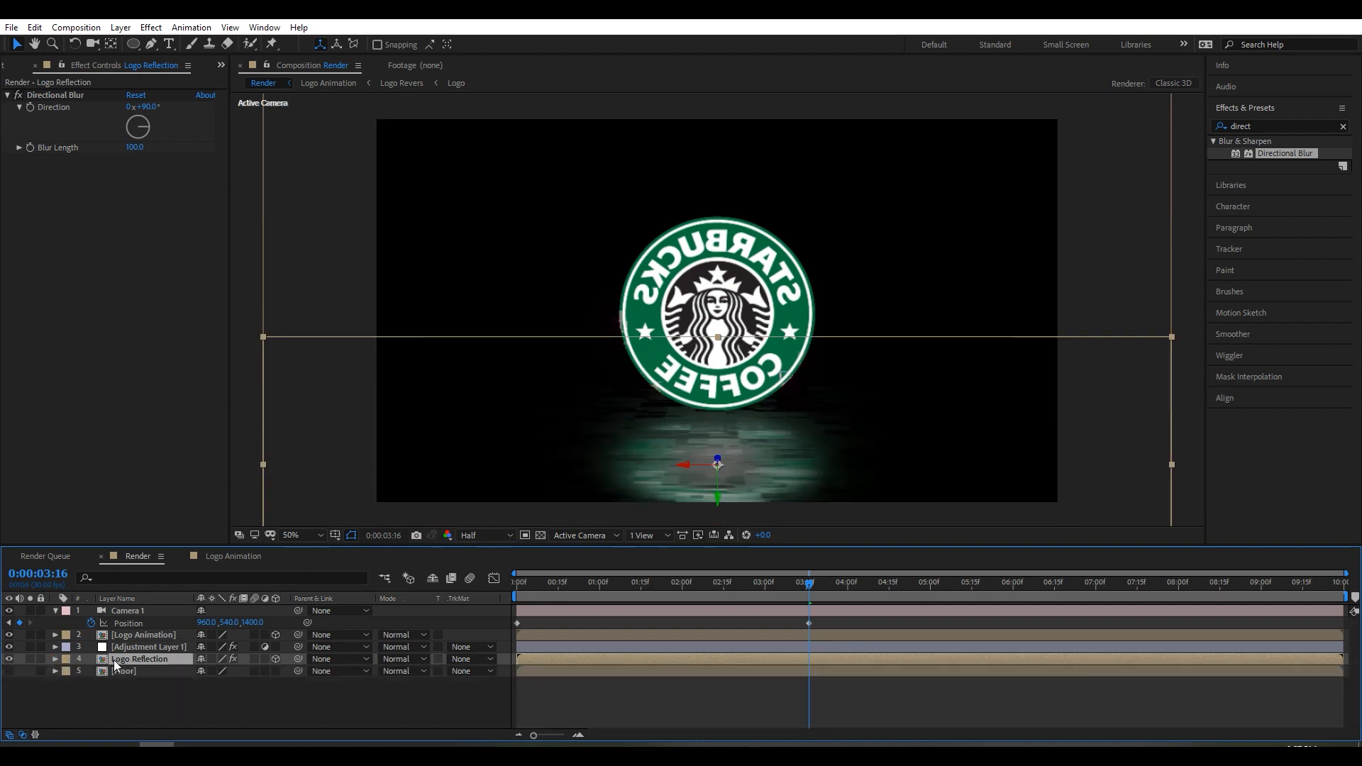
Turn on Collapse Transformations for the Floor layer and check the reflection around 0:00:03:13.
{"action": "left_click", "coordinate": [148, 671]}
{"action": "left_click", "coordinate": [210, 670]}
{"action": "mouse_move", "coordinate": [824, 595]}
{"action": "left_mouse_down"}
{"action": "mouse_move", "coordinate": [525, 603]}
{"action": "mouse_move", "coordinate": [801, 602]}
{"action": "left_mouse_up"}
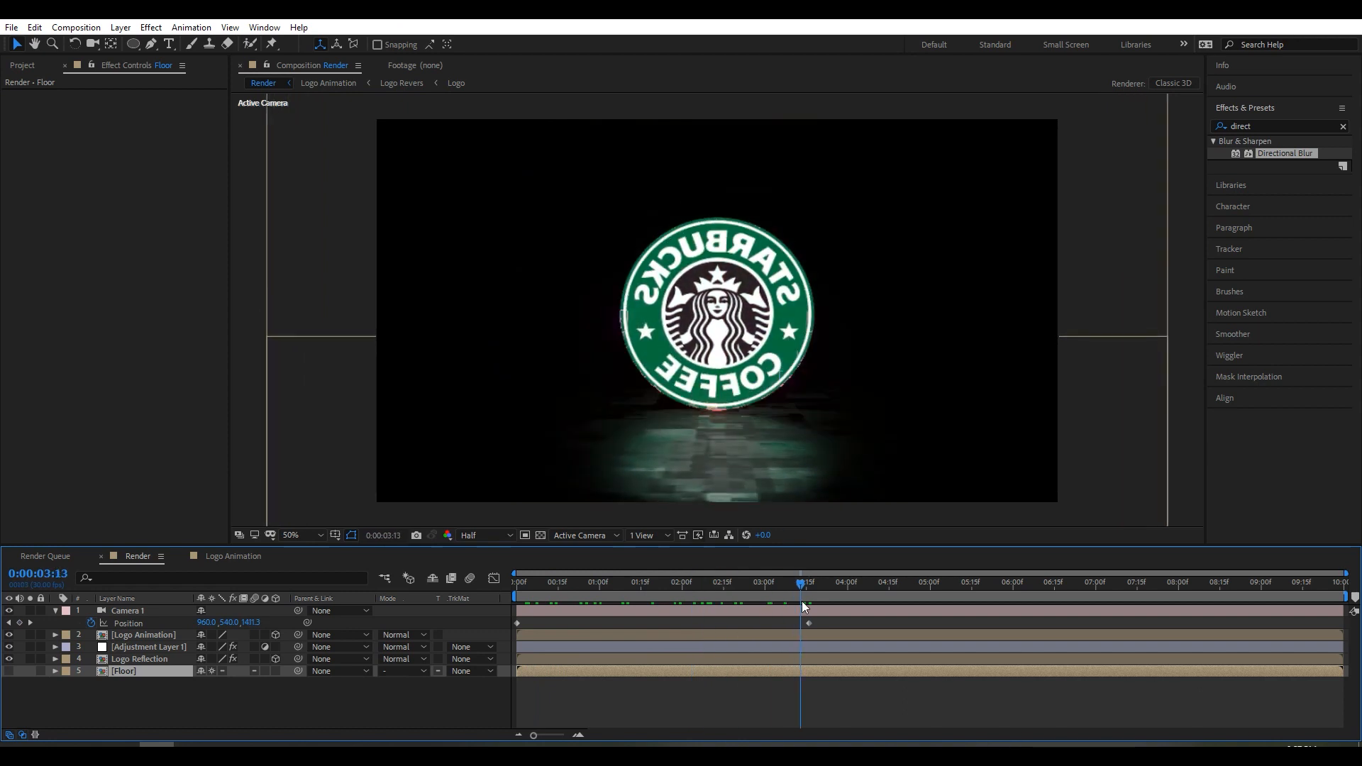
Create a black 1920 x 1080 solid named BG in the Render composition and place it beneath all other layers.
{"action": "left_click", "coordinate": [258, 693]}
{"action": "right_click", "coordinate": [245, 693]}
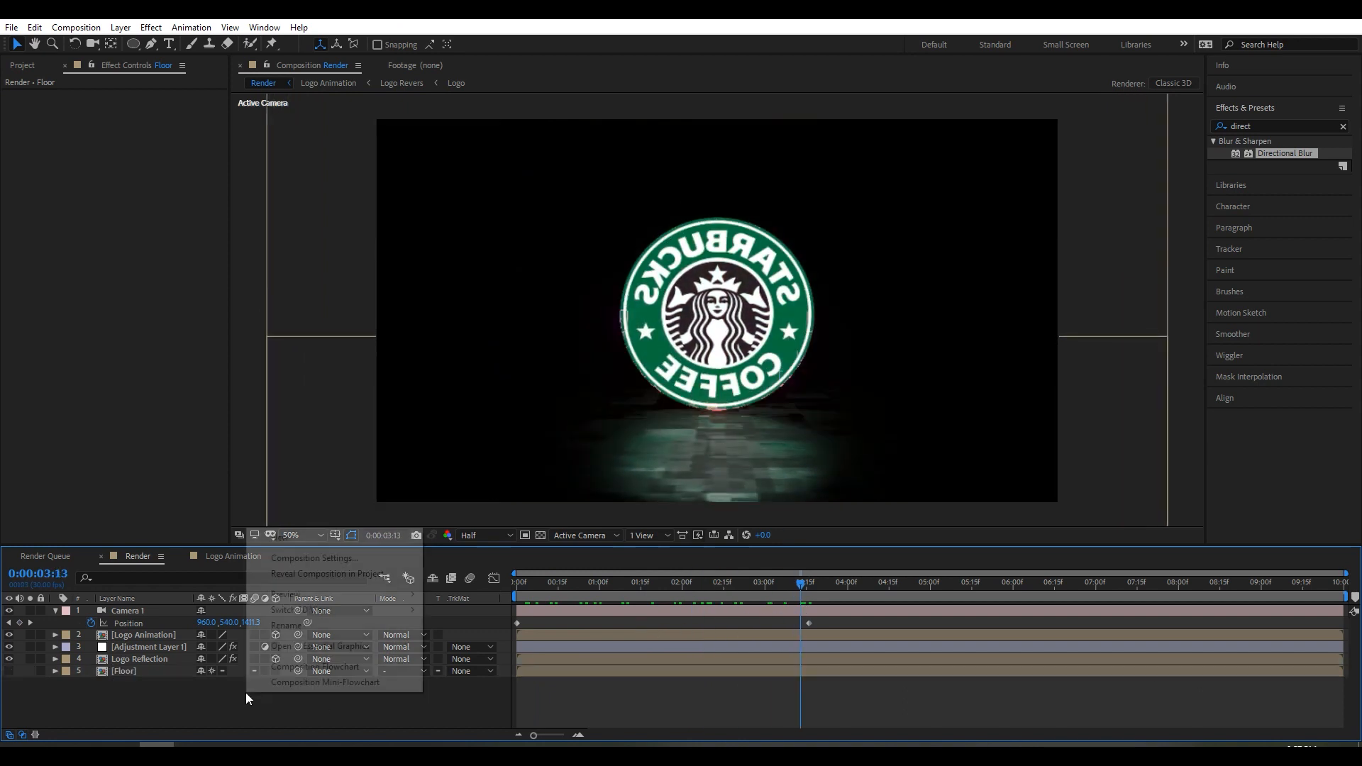
{"action": "mouse_move", "coordinate": [300, 539]}
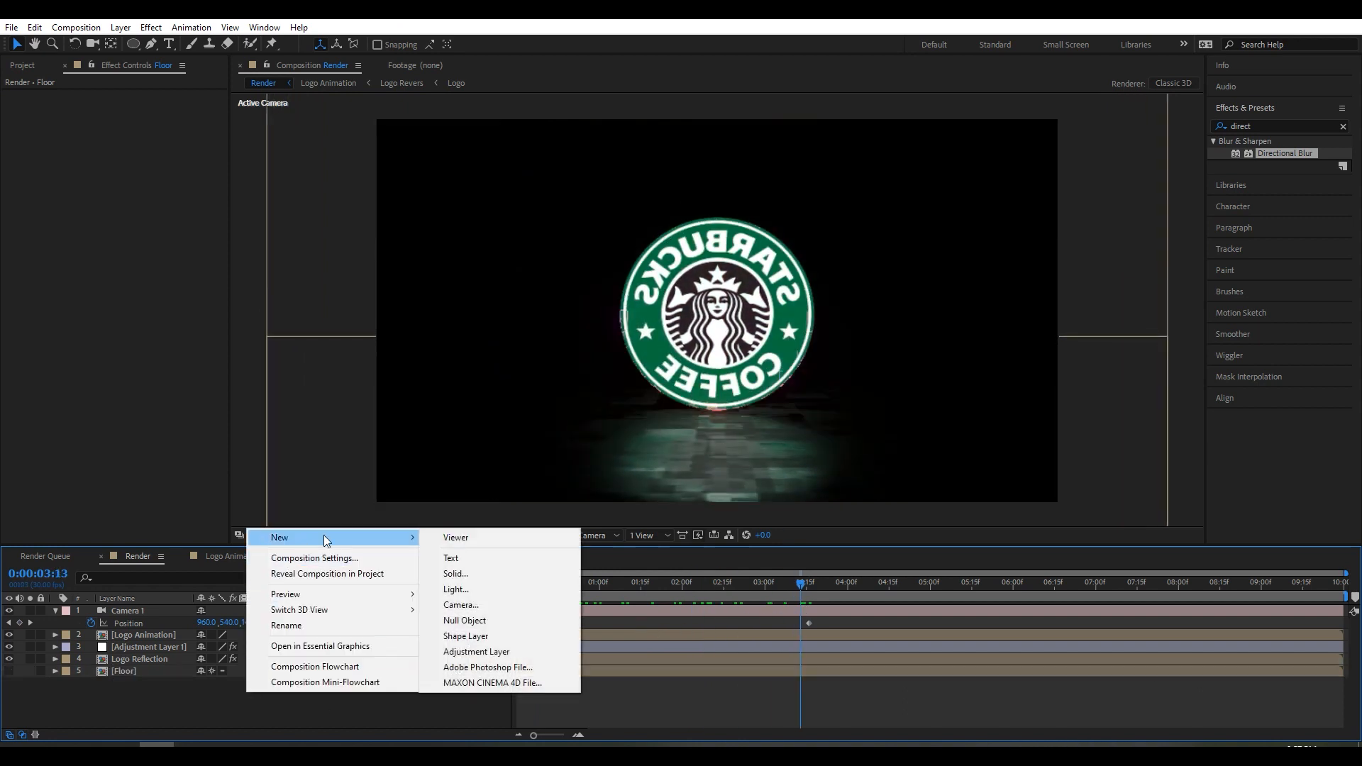
{"action": "left_click", "coordinate": [454, 573]}
{"action": "type", "text": "B"}
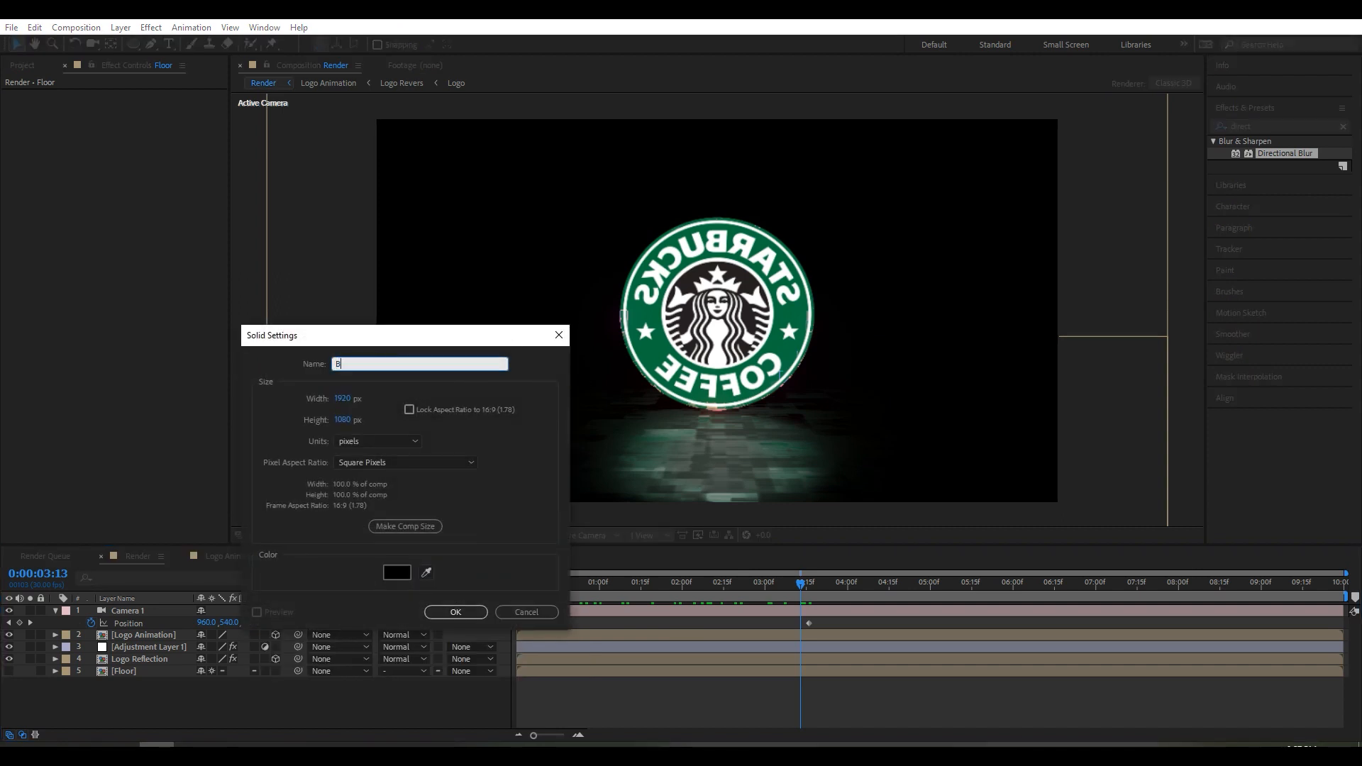
{"action": "type", "text": "G"}
{"action": "left_click", "coordinate": [464, 608]}
{"action": "left_click_drag", "start_coordinate": [155, 611], "coordinate": [159, 696]}
Apply the Gradient Ramp effect to the BG layer and swap its start and end colors.
{"action": "left_click", "coordinate": [1343, 126]}
{"action": "left_click", "coordinate": [1277, 125]}
{"action": "type", "text": "grad"}
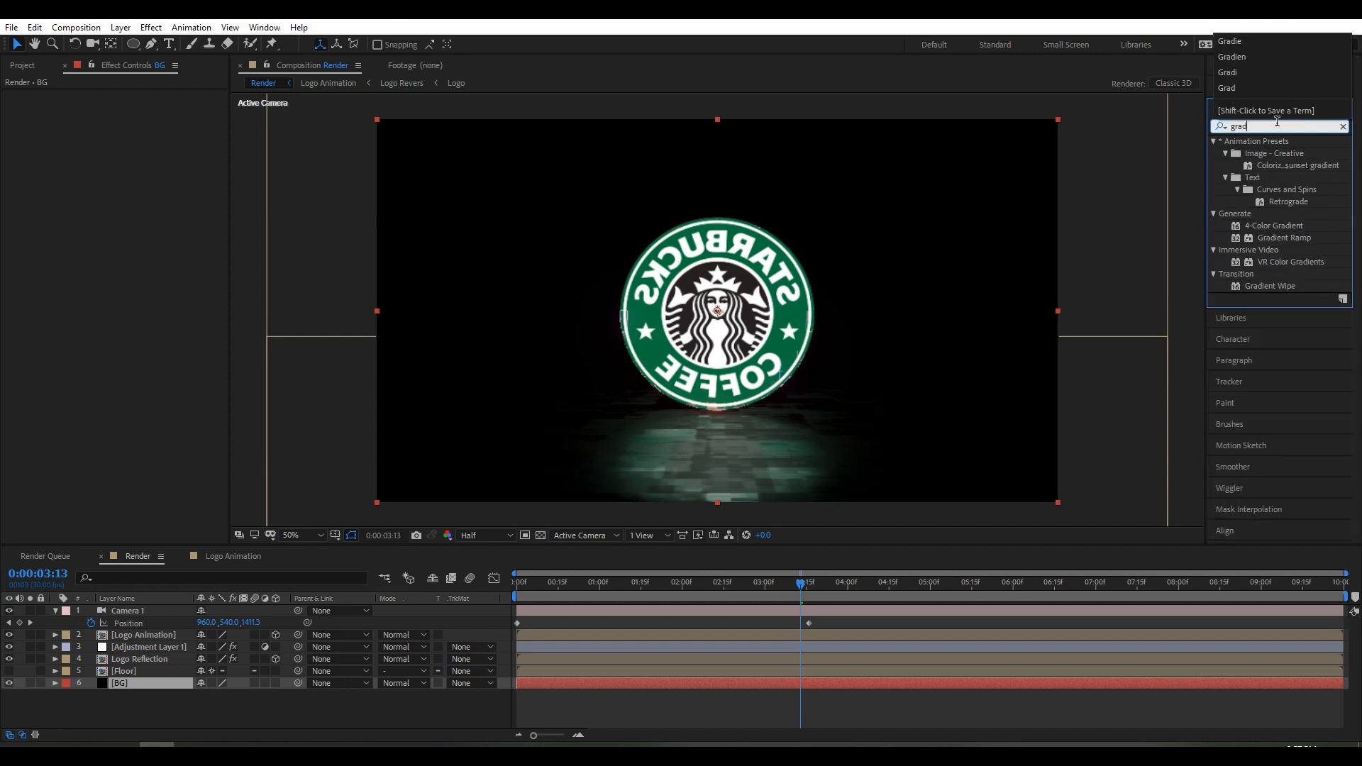
{"action": "left_click_drag", "start_coordinate": [1295, 245], "coordinate": [143, 687]}
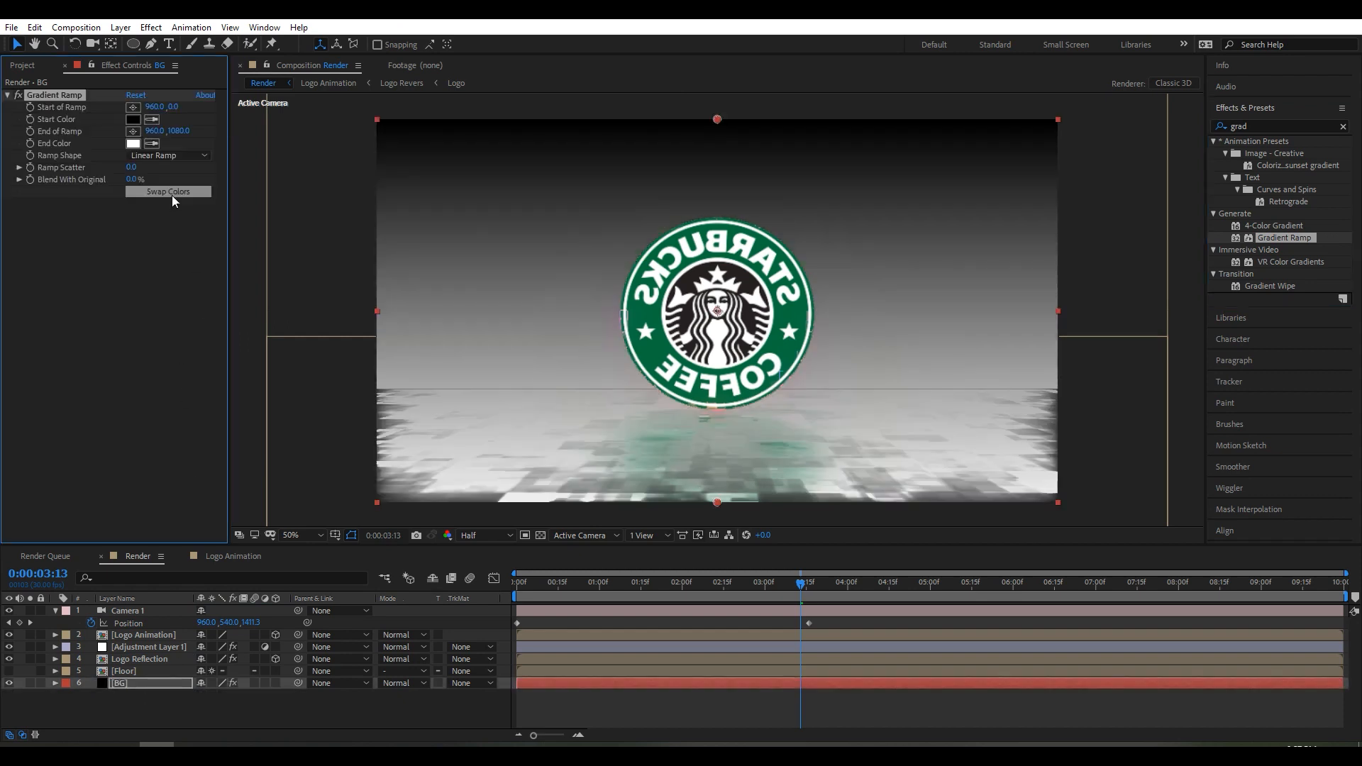
{"action": "left_click", "coordinate": [171, 194]}
Sample the logo's green as the BG gradient's start color and darken it to 002313.
{"action": "left_click", "coordinate": [151, 119]}
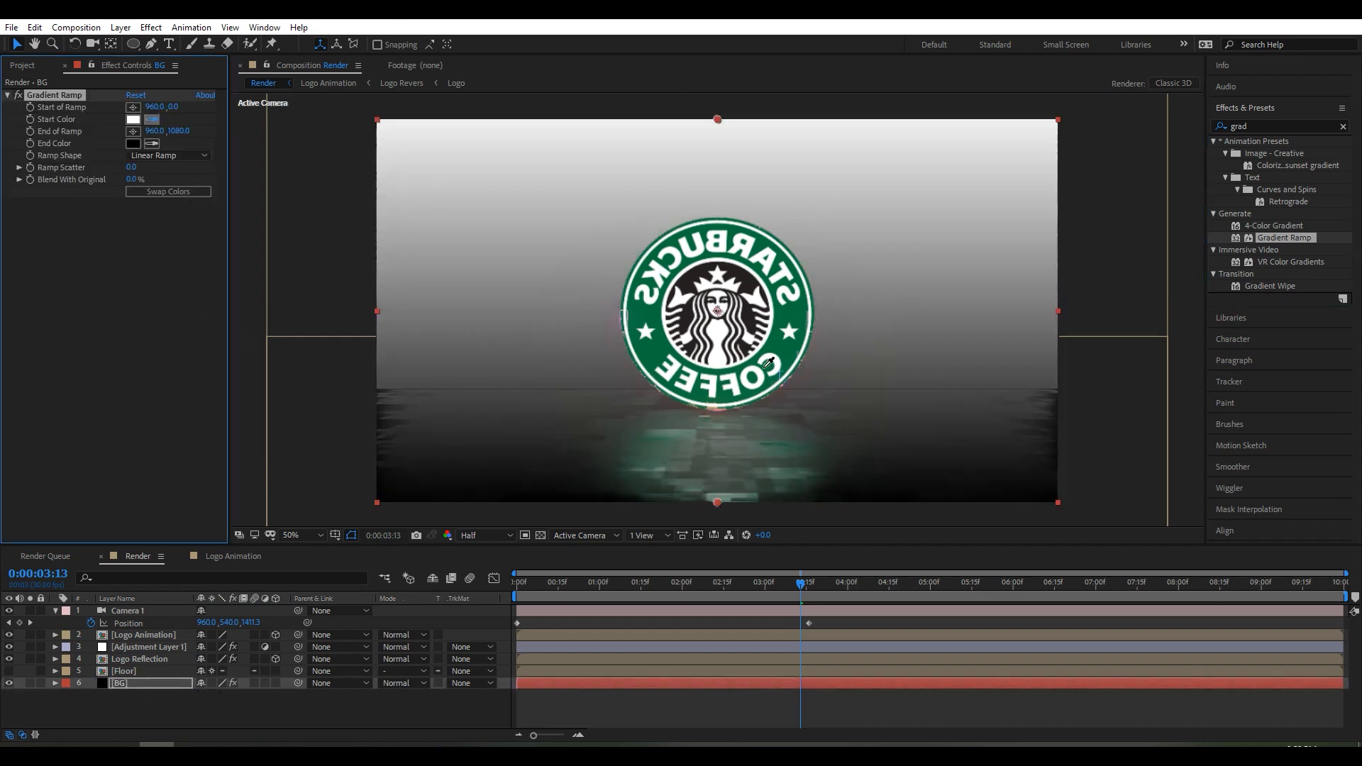
{"action": "left_click", "coordinate": [780, 345]}
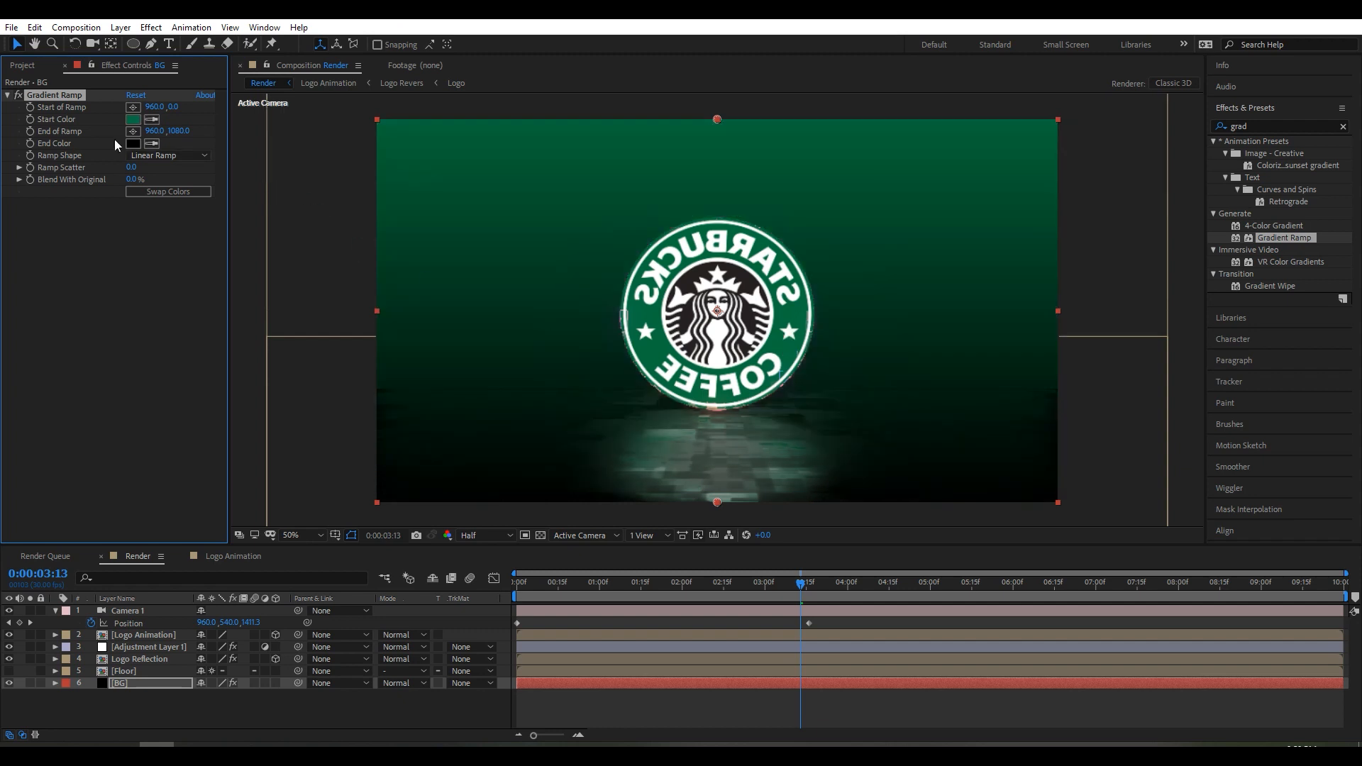
{"action": "left_click", "coordinate": [133, 119]}
{"action": "mouse_move", "coordinate": [926, 421]}
{"action": "left_mouse_down"}
{"action": "mouse_move", "coordinate": [961, 435]}
{"action": "mouse_move", "coordinate": [980, 504]}
{"action": "left_mouse_up"}
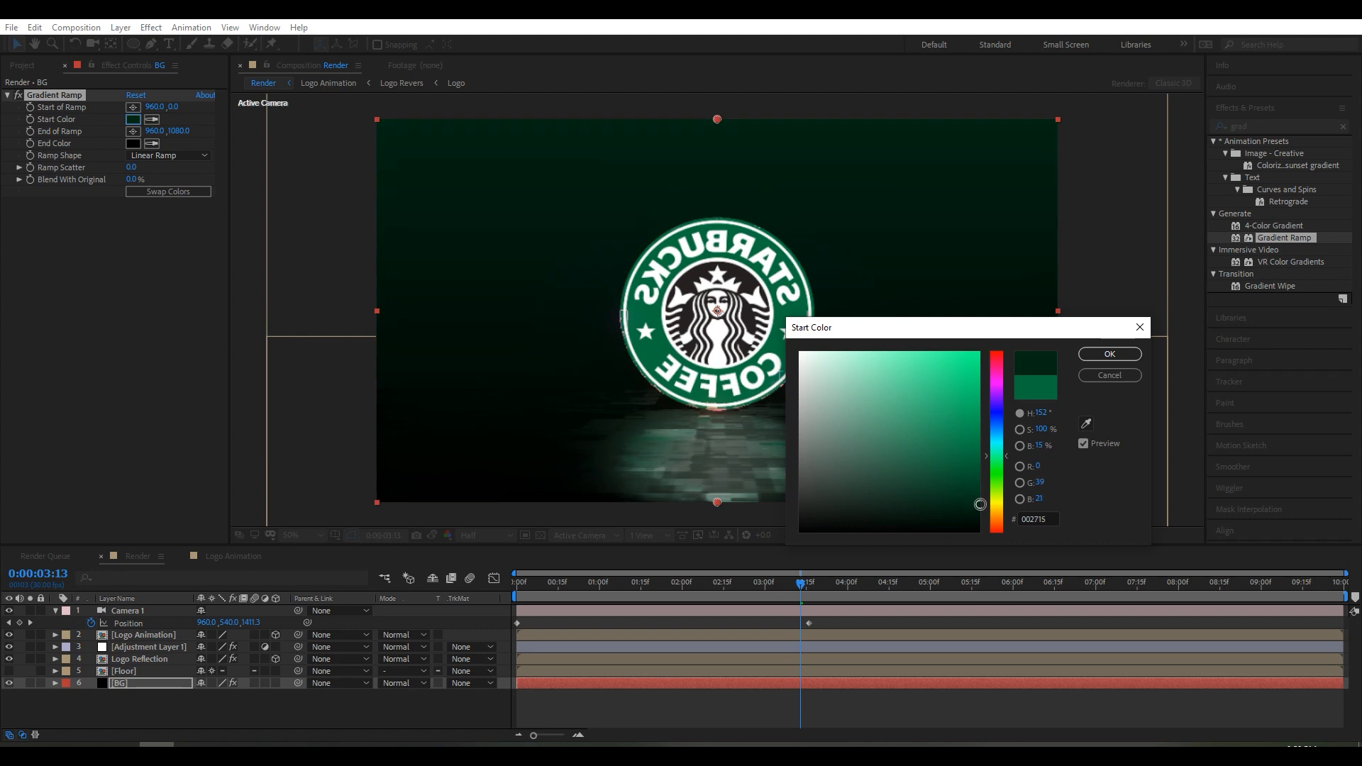
{"action": "left_click", "coordinate": [1109, 354]}
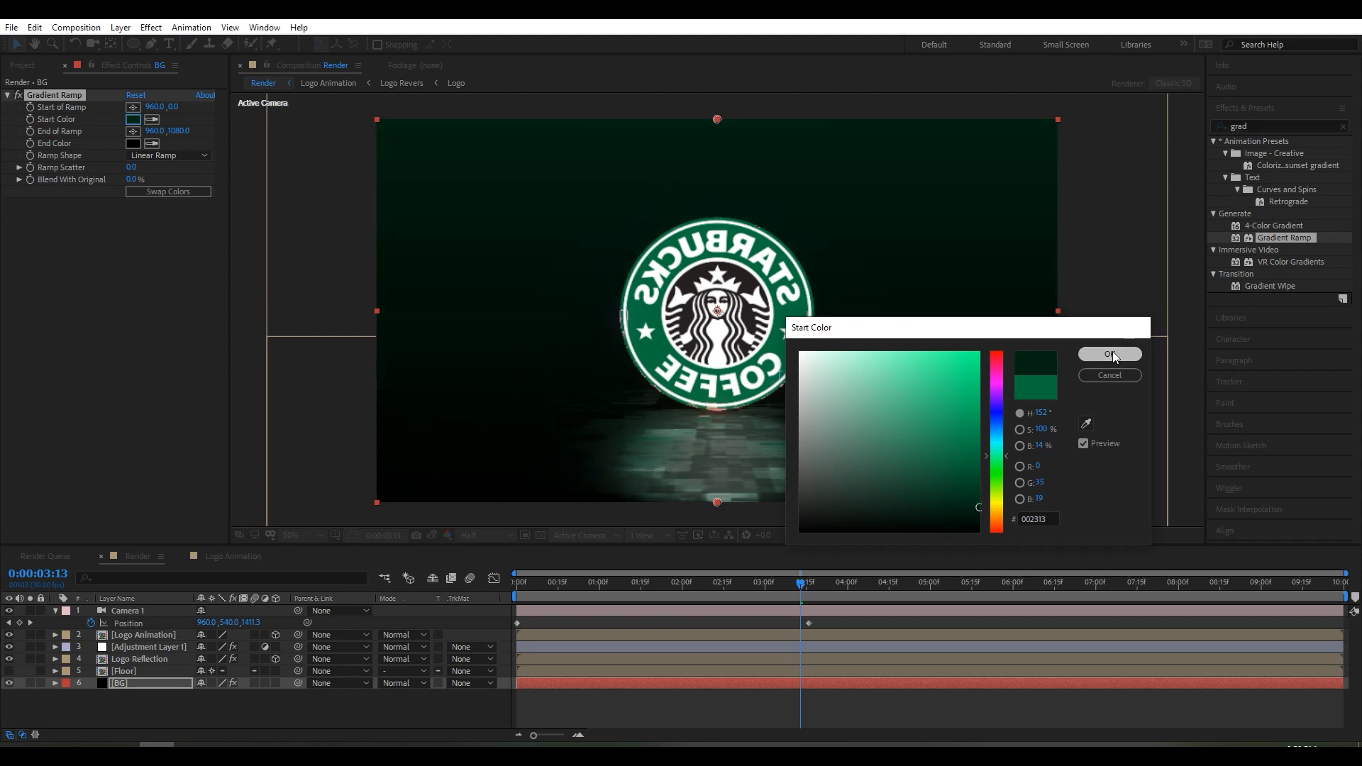
Set the BG gradient's Ramp Scatter to 150 and check the frame at 0:00:03:16.
{"action": "left_click", "coordinate": [131, 167]}
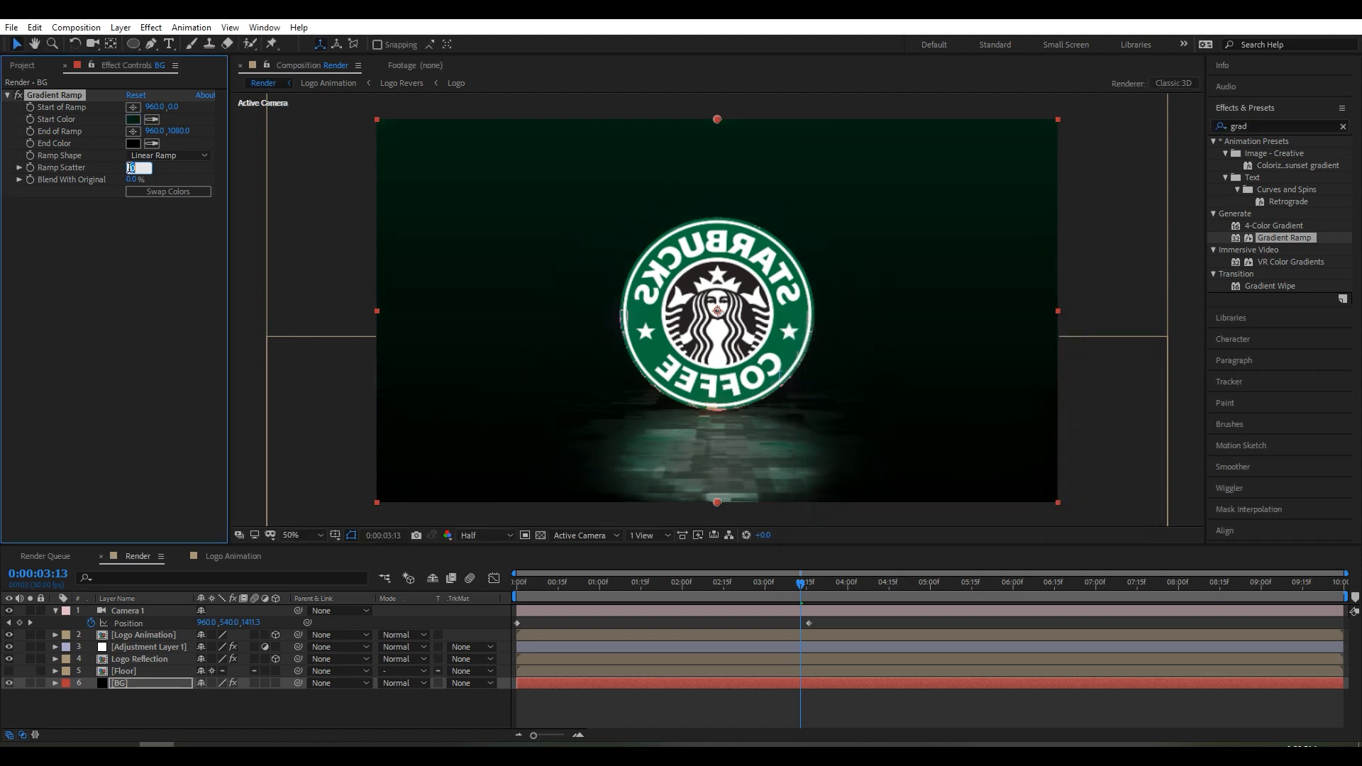
{"action": "key", "text": "Return"}
{"action": "mouse_move", "coordinate": [809, 596]}
{"action": "left_mouse_down"}
{"action": "mouse_move", "coordinate": [725, 598]}
{"action": "mouse_move", "coordinate": [907, 601]}
{"action": "mouse_move", "coordinate": [808, 601]}
{"action": "left_mouse_up"}
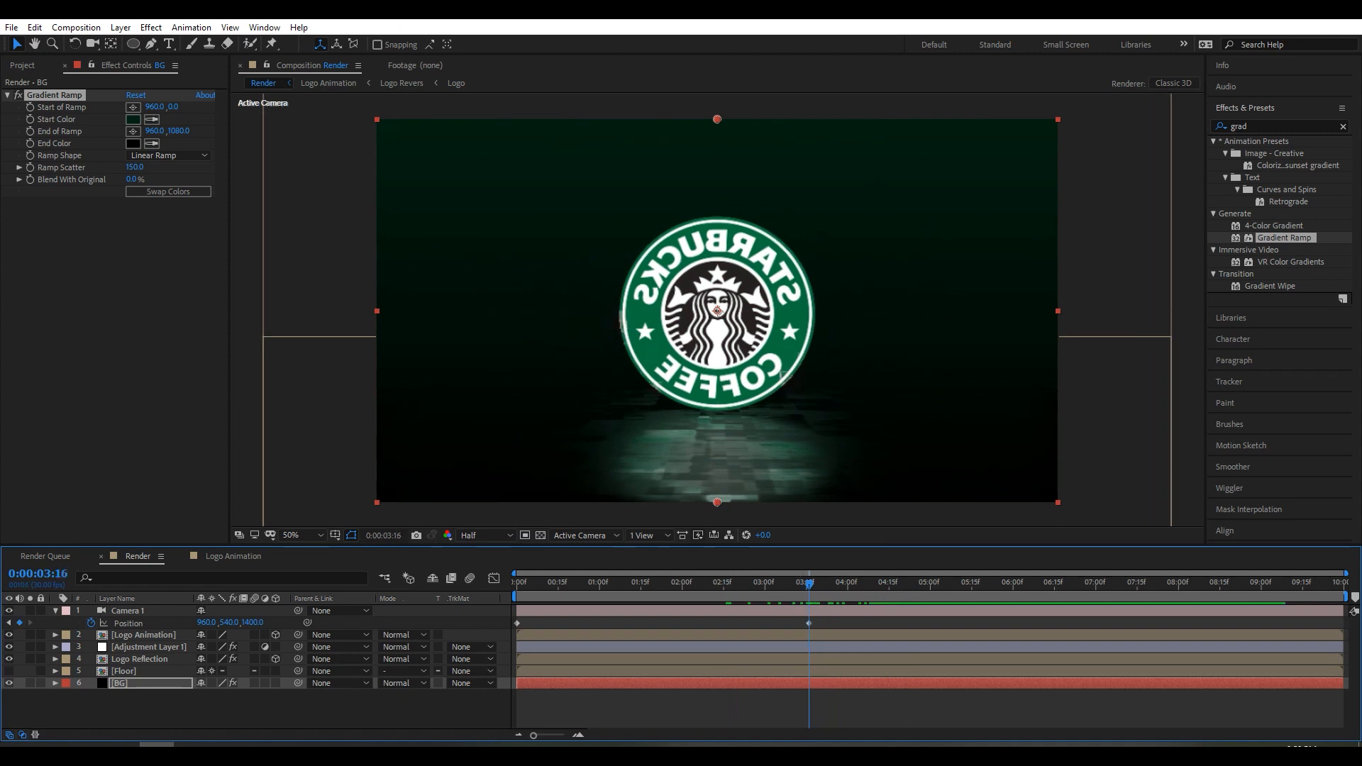
Open the Logo Animation composition and apply CC Light Sweep to the Logo Revers layer at 0:00:03:15.
{"action": "left_click", "coordinate": [138, 635]}
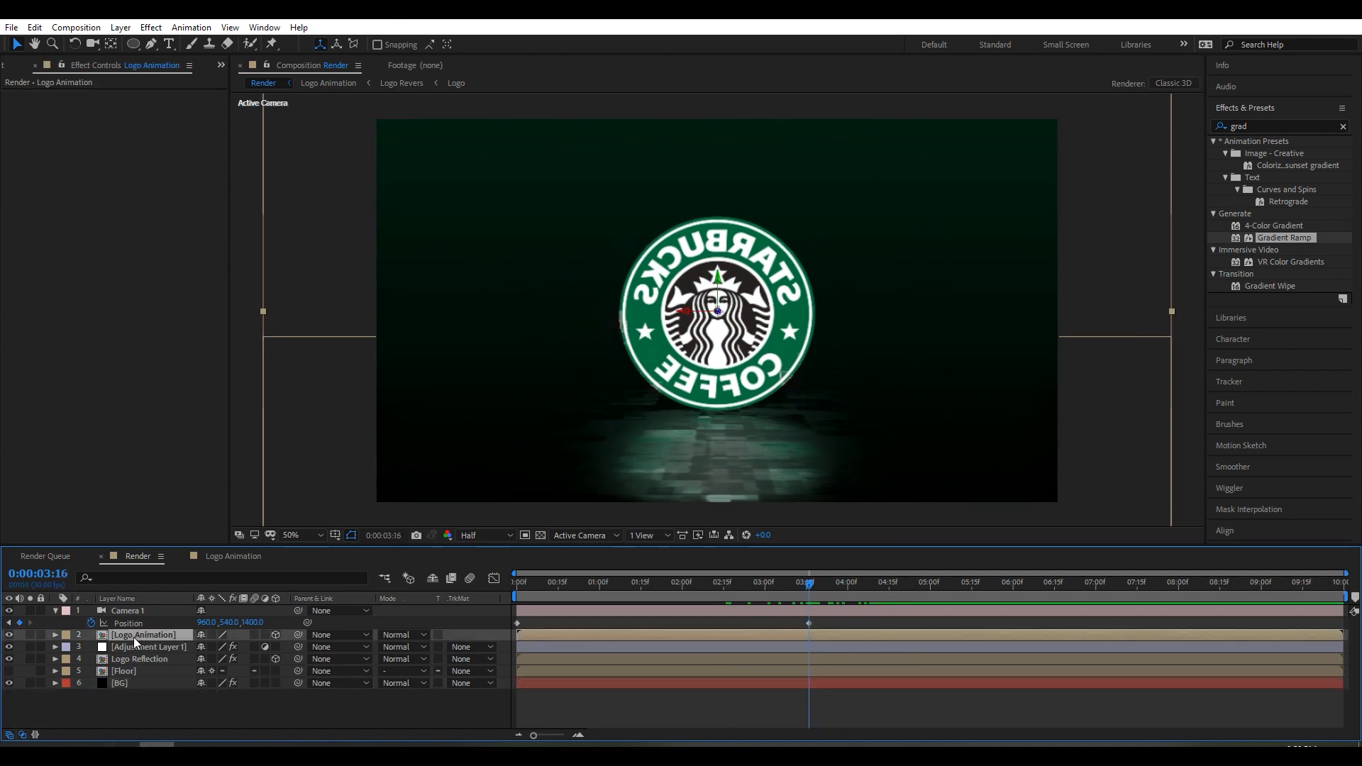
{"action": "double_click", "coordinate": [130, 636]}
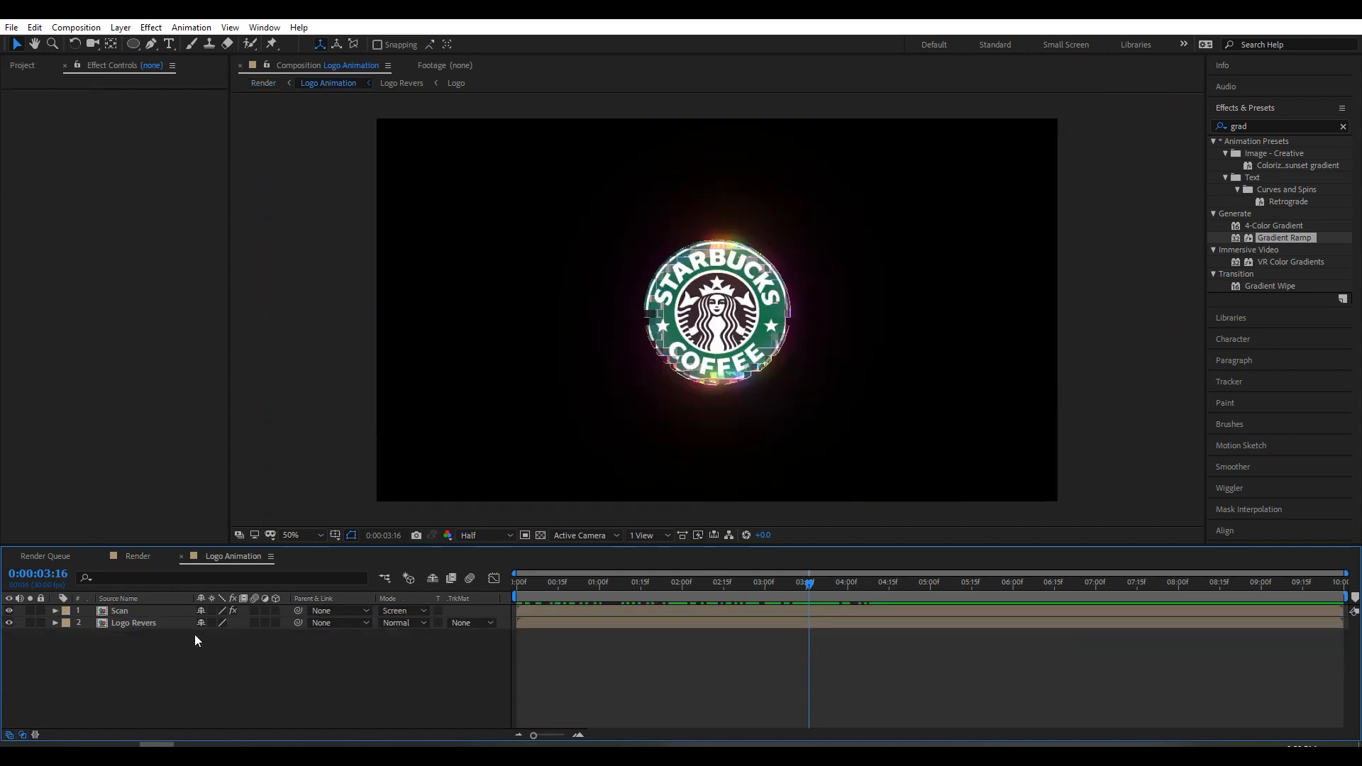
{"action": "left_click", "coordinate": [1241, 125]}
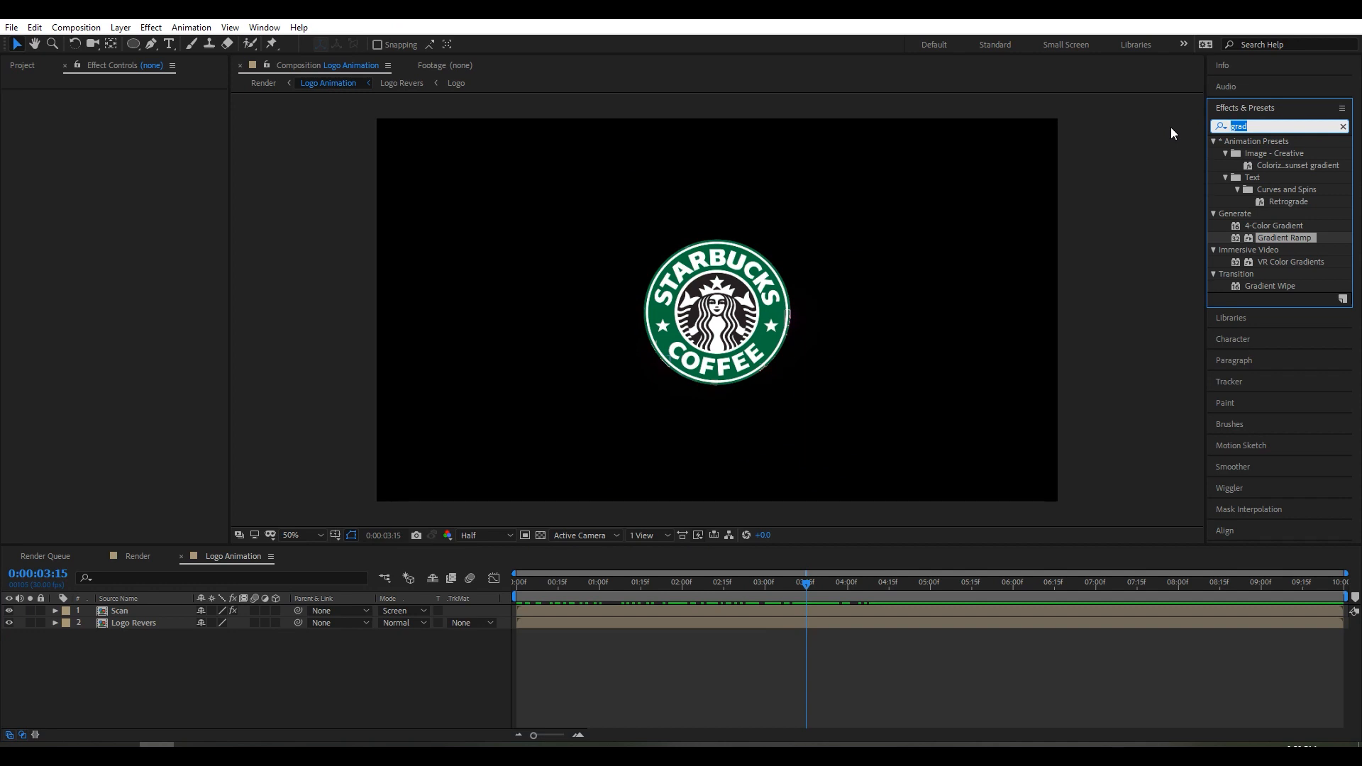
{"action": "type", "text": "cc light"}
{"action": "left_click", "coordinate": [1249, 177]}
{"action": "left_click_drag", "start_coordinate": [1250, 177], "coordinate": [804, 623]}
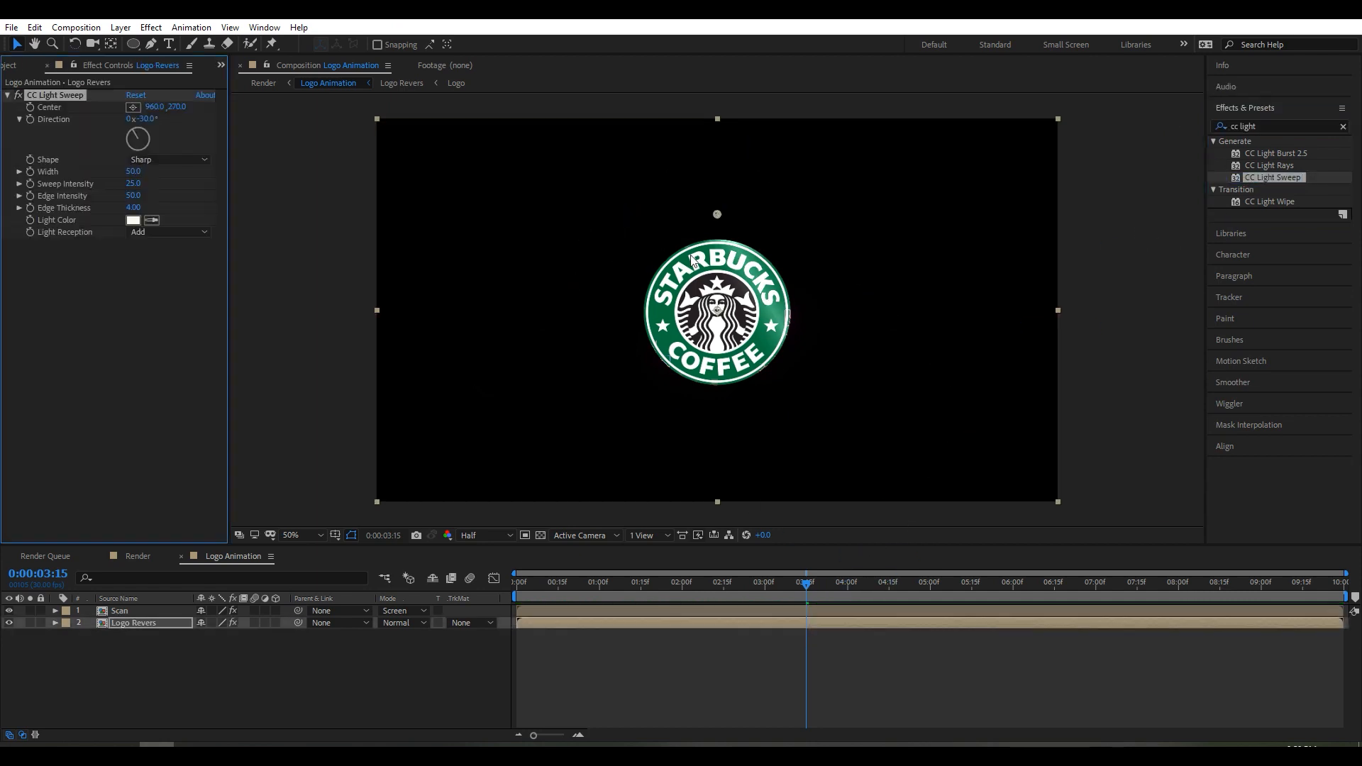
Set the light sweep's Direction to 45°.
{"action": "left_click_drag", "start_coordinate": [147, 120], "coordinate": [137, 121]}
{"action": "left_click", "coordinate": [145, 120]}
{"action": "type", "text": "45"}
{"action": "key", "text": "Return"}
Keyframe the light sweep's Center at about 742, 340 at 0:00:03:15 and about 1168, 748 at 0:00:05:00.
{"action": "left_click_drag", "start_coordinate": [718, 215], "coordinate": [638, 241]}
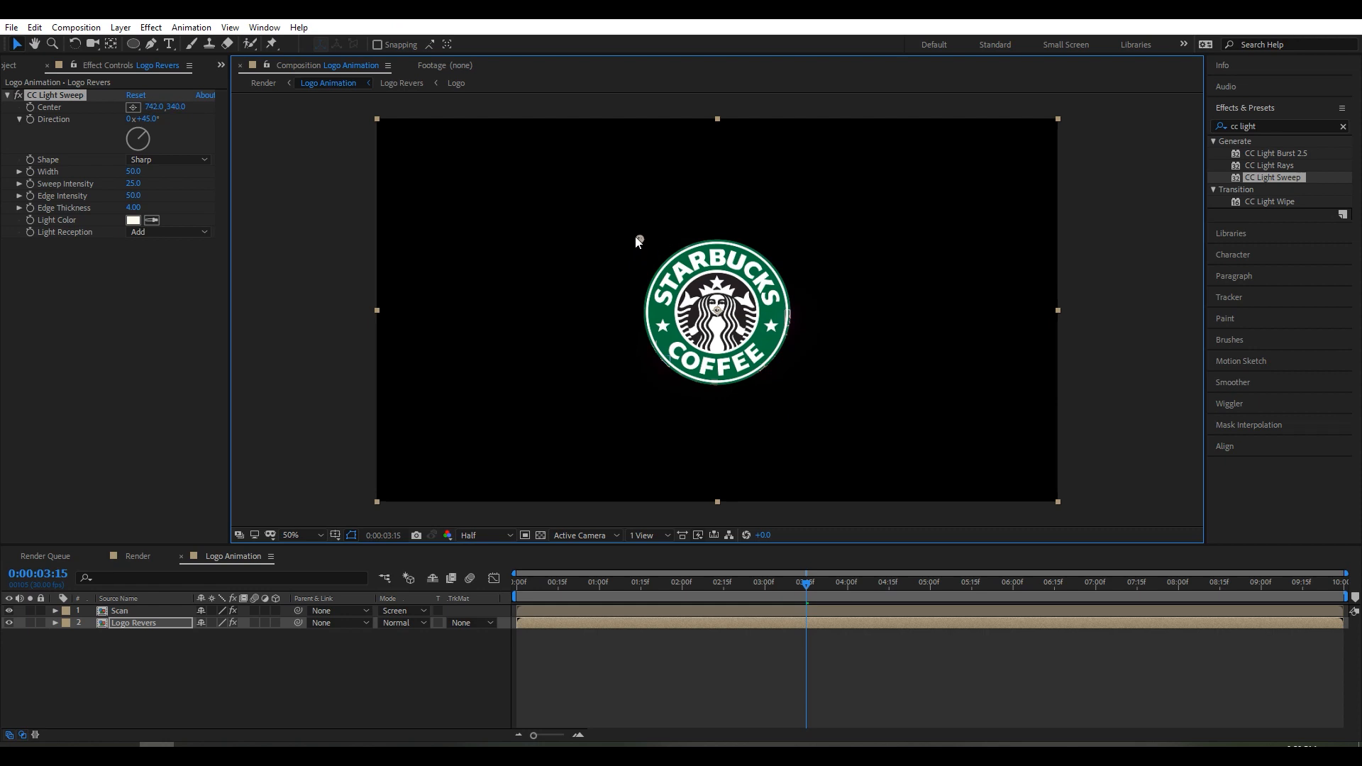
{"action": "left_click", "coordinate": [30, 107]}
{"action": "left_click_drag", "start_coordinate": [806, 583], "coordinate": [931, 585]}
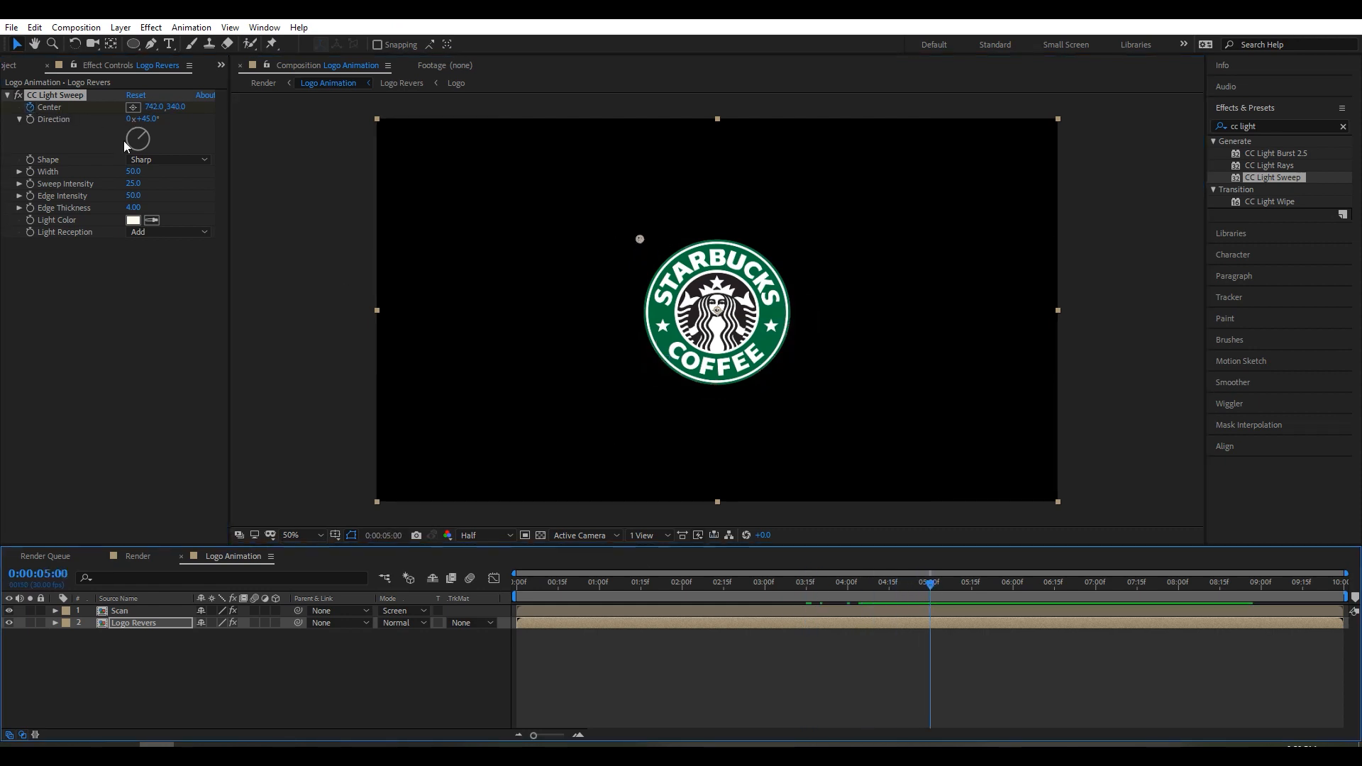
{"action": "left_click_drag", "start_coordinate": [641, 246], "coordinate": [791, 385]}
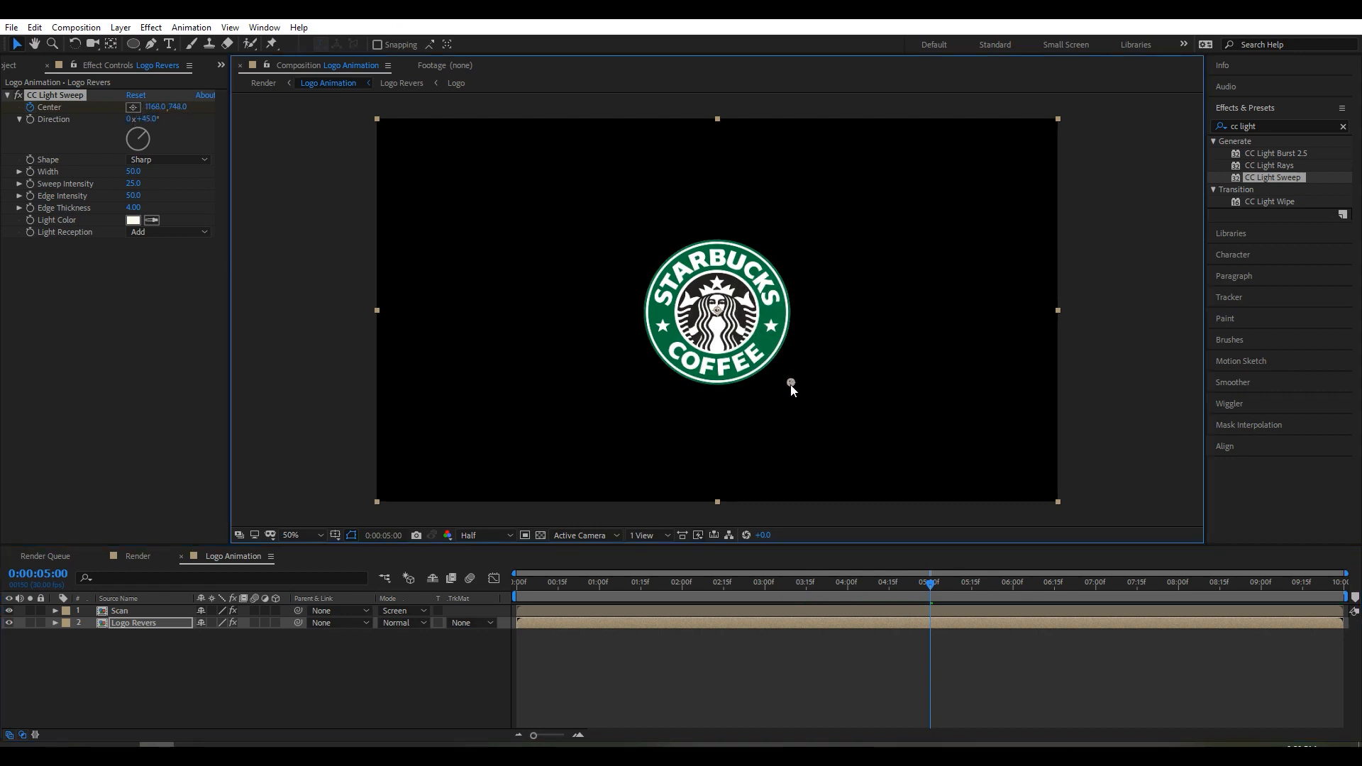
End the Render composition's work area at 0:00:05:16, trim the composition to it, and preview the animation.
{"action": "left_click", "coordinate": [137, 556]}
{"action": "left_click_drag", "start_coordinate": [930, 586], "coordinate": [974, 593]}
{"action": "key", "text": "n"}
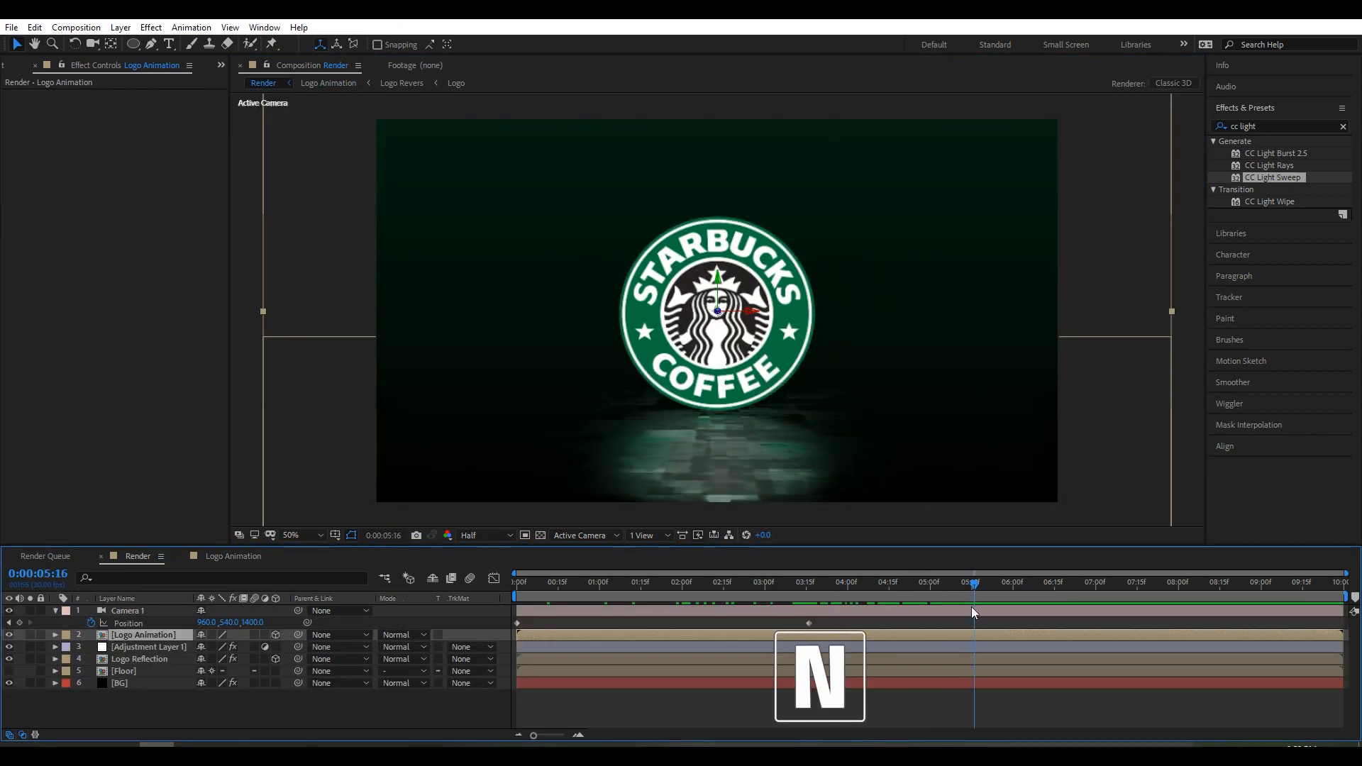
{"action": "right_click", "coordinate": [974, 596]}
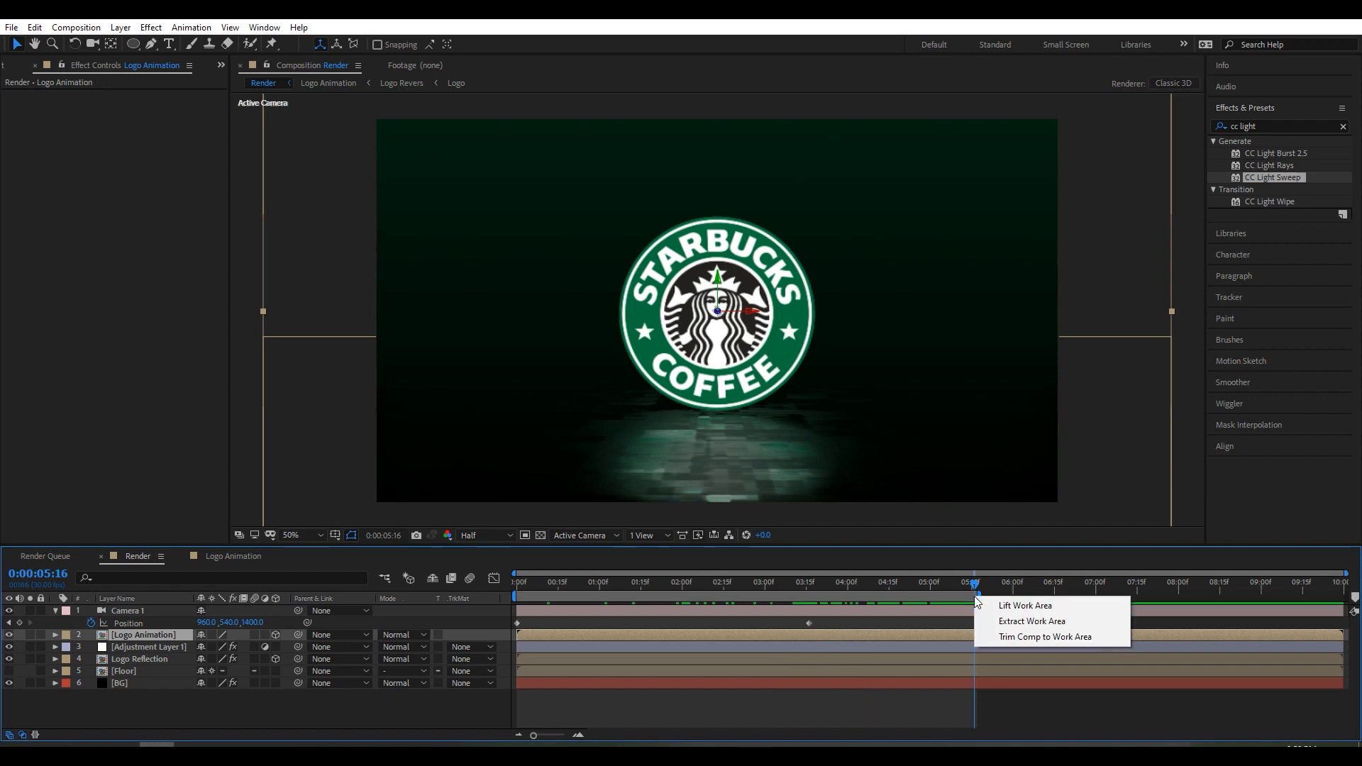
{"action": "left_click", "coordinate": [1016, 638]}
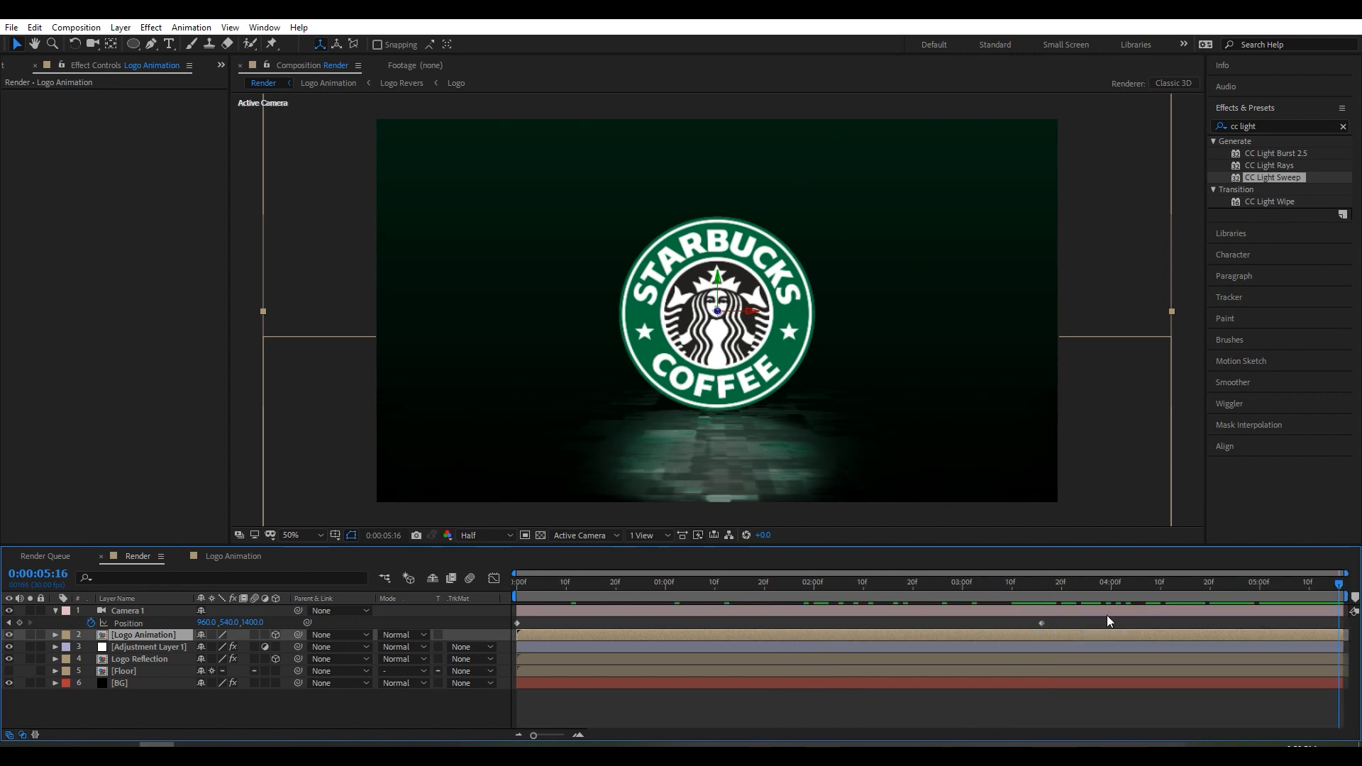
{"action": "key", "text": "space"}
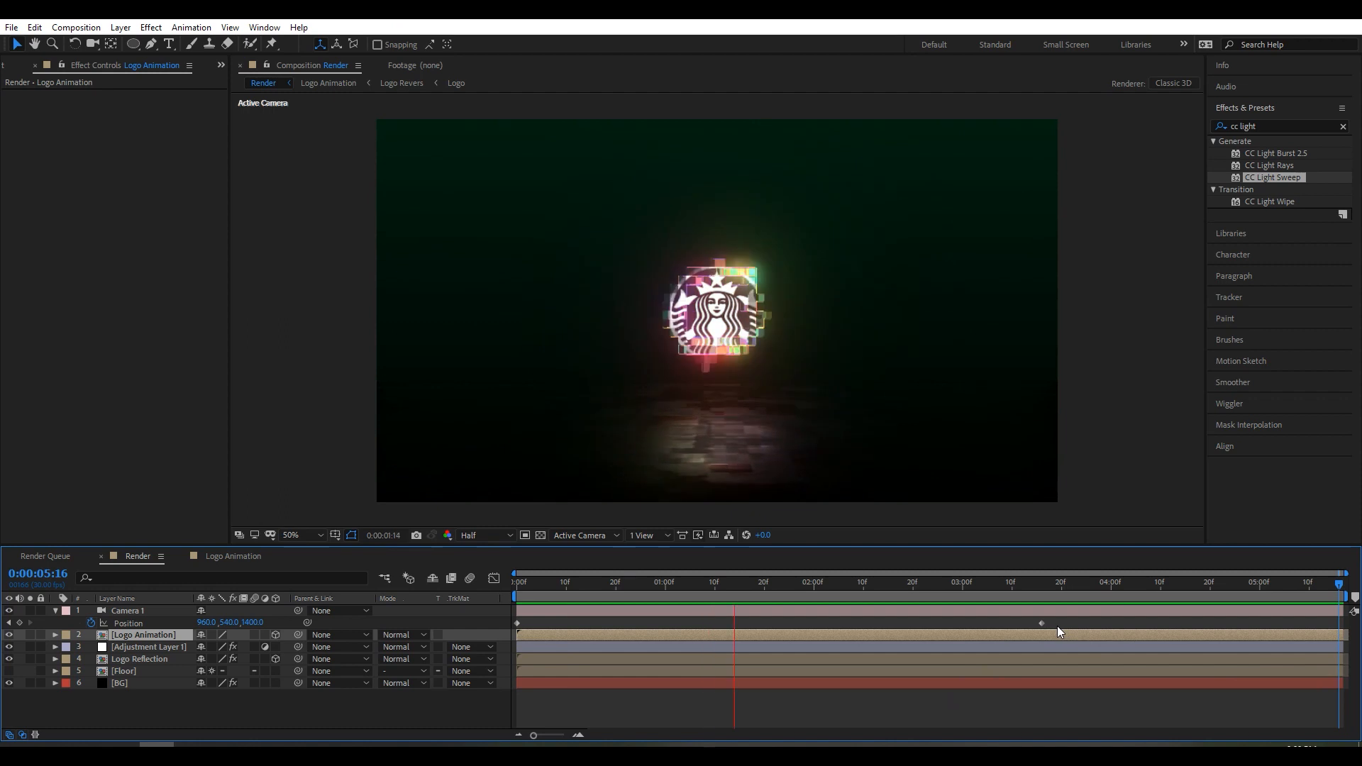
{"action": "key", "text": "space"}
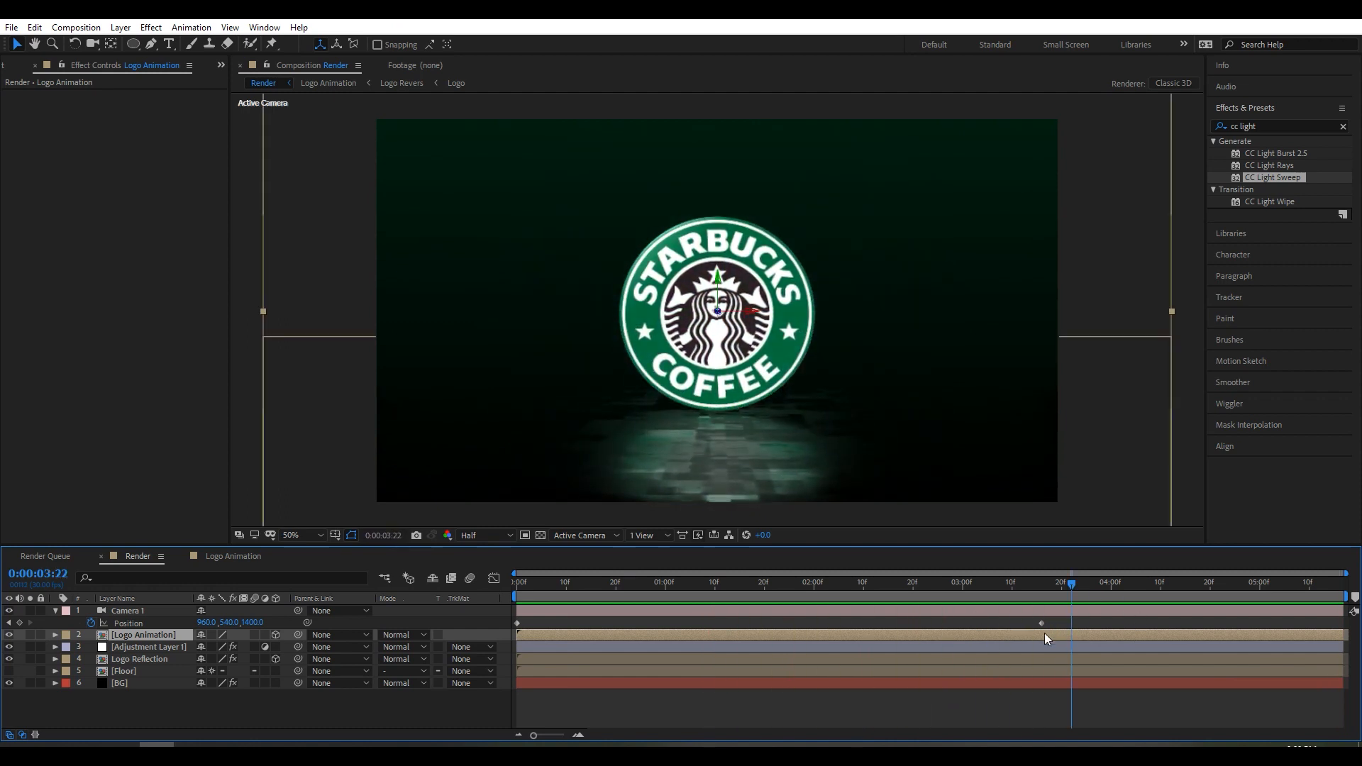
Open the Logo composition and add Logo IG.png beneath the Logo Starbuck.png layer.
{"action": "left_click", "coordinate": [7, 67]}
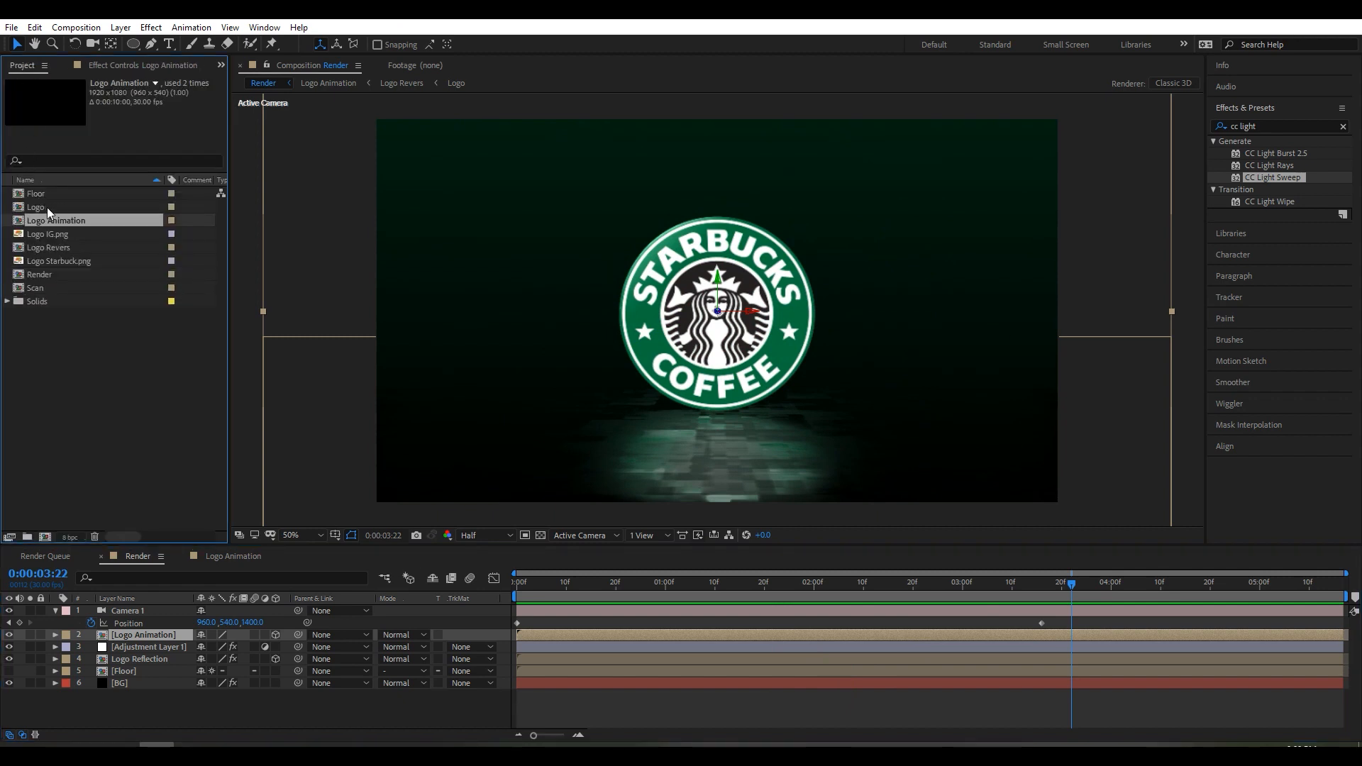
{"action": "left_click", "coordinate": [24, 207]}
{"action": "double_click", "coordinate": [35, 205]}
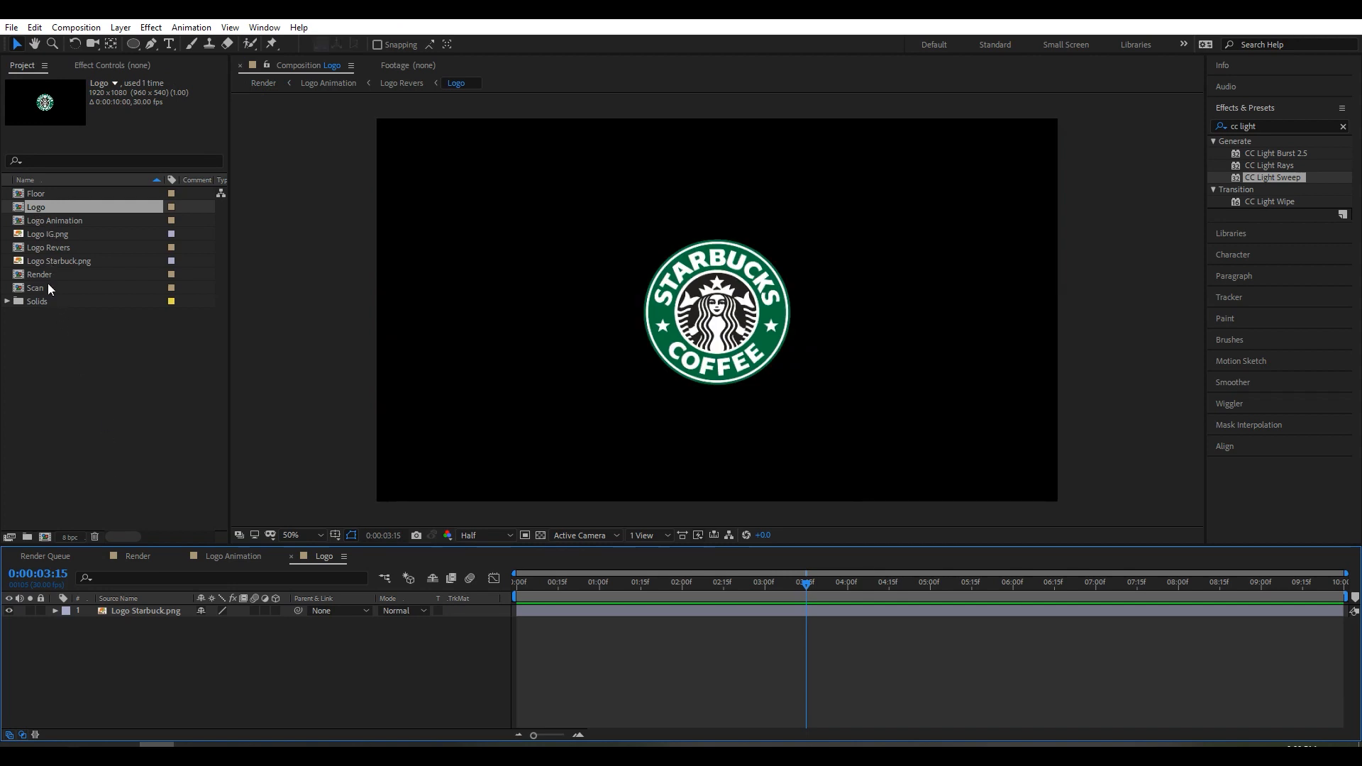
{"action": "left_click_drag", "start_coordinate": [55, 236], "coordinate": [91, 651]}
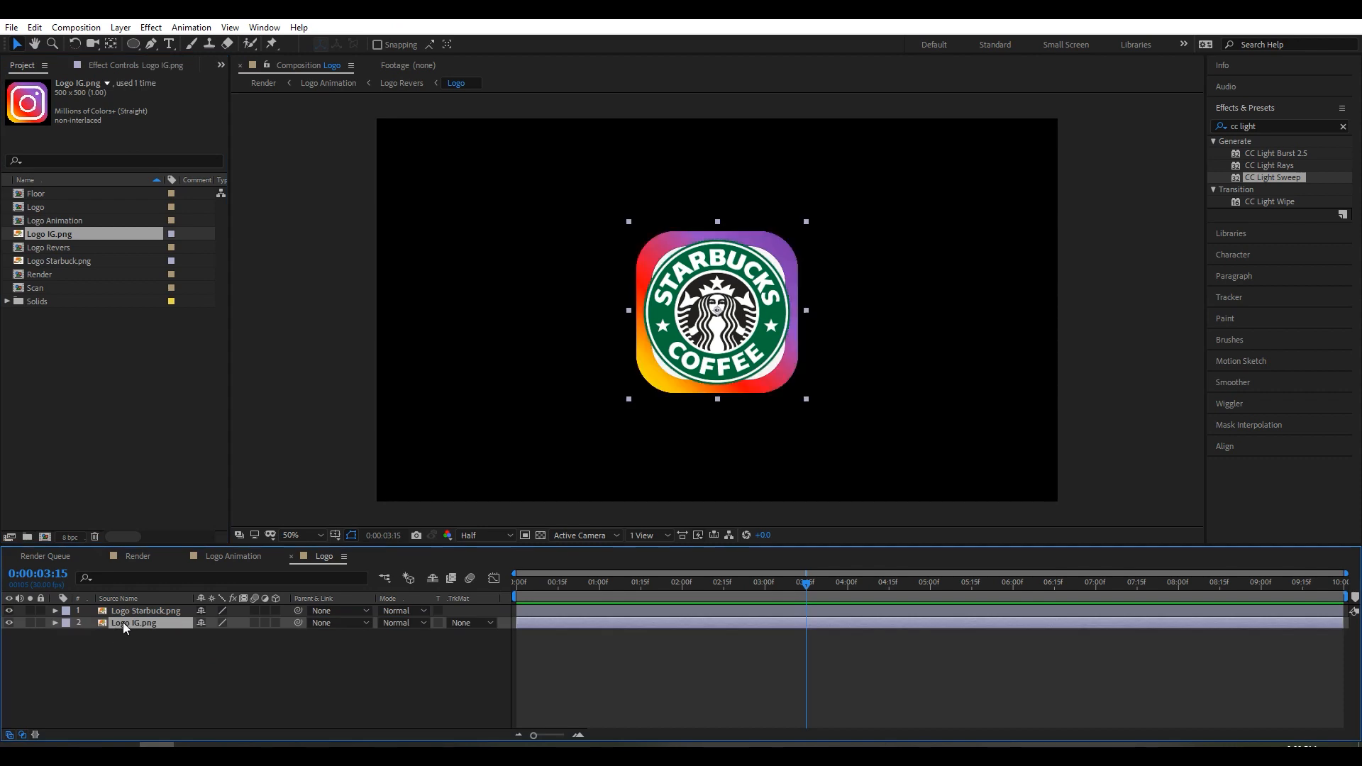
Set the Logo IG.png layer's scale to 90% and hide the Logo Starbuck.png layer.
{"action": "key", "text": "s"}
{"action": "left_click", "coordinate": [213, 635]}
{"action": "type", "text": "90"}
{"action": "key", "text": "Return"}
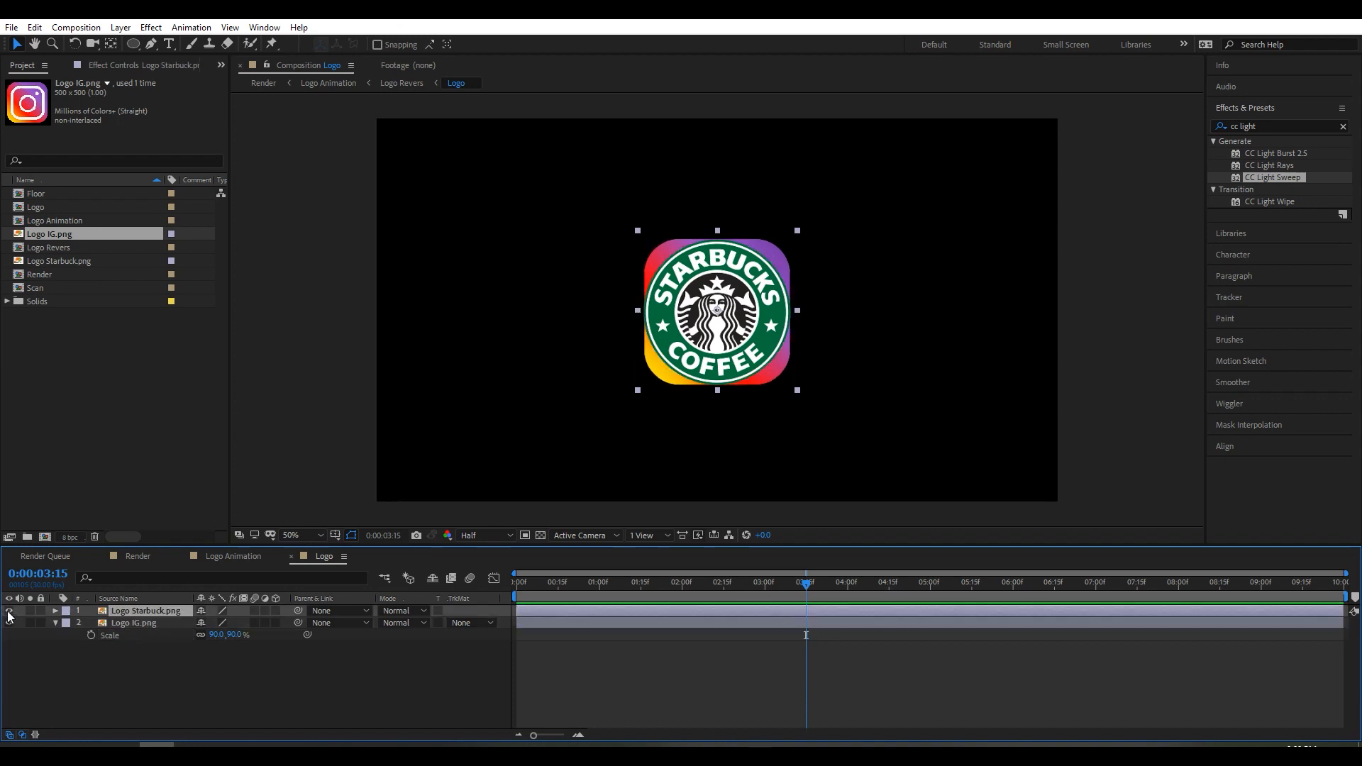
{"action": "left_click", "coordinate": [9, 610]}
{"action": "left_click", "coordinate": [143, 610]}
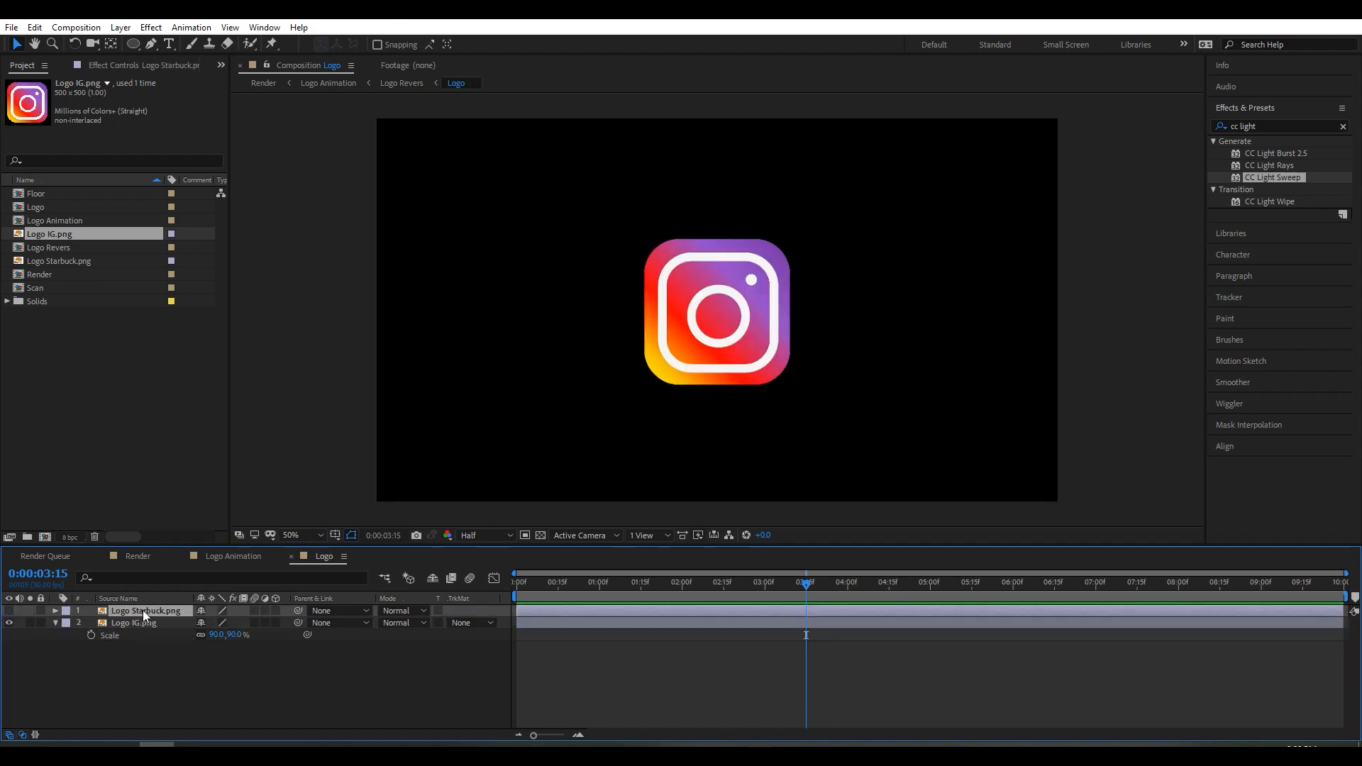
In the Render composition at 0:00:03:15, sample the BG gradient's start color from the Instagram logo's orange-red lower-left edge.
{"action": "left_click", "coordinate": [147, 555]}
{"action": "mouse_move", "coordinate": [1053, 589]}
{"action": "left_mouse_down"}
{"action": "mouse_move", "coordinate": [954, 596]}
{"action": "mouse_move", "coordinate": [1037, 590]}
{"action": "left_mouse_up"}
{"action": "left_click", "coordinate": [171, 708]}
{"action": "left_click", "coordinate": [146, 683]}
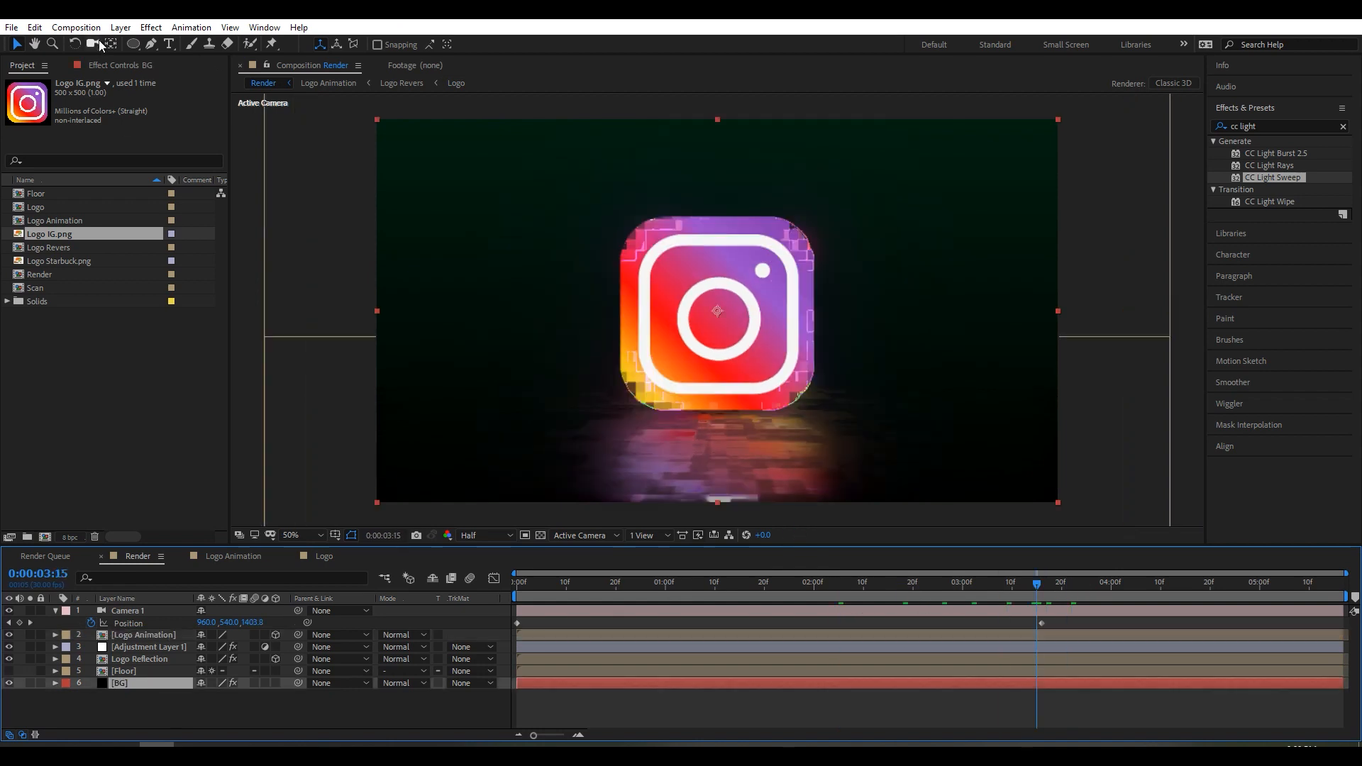
{"action": "left_click", "coordinate": [113, 65]}
{"action": "left_click", "coordinate": [150, 118]}
{"action": "left_click", "coordinate": [623, 391]}
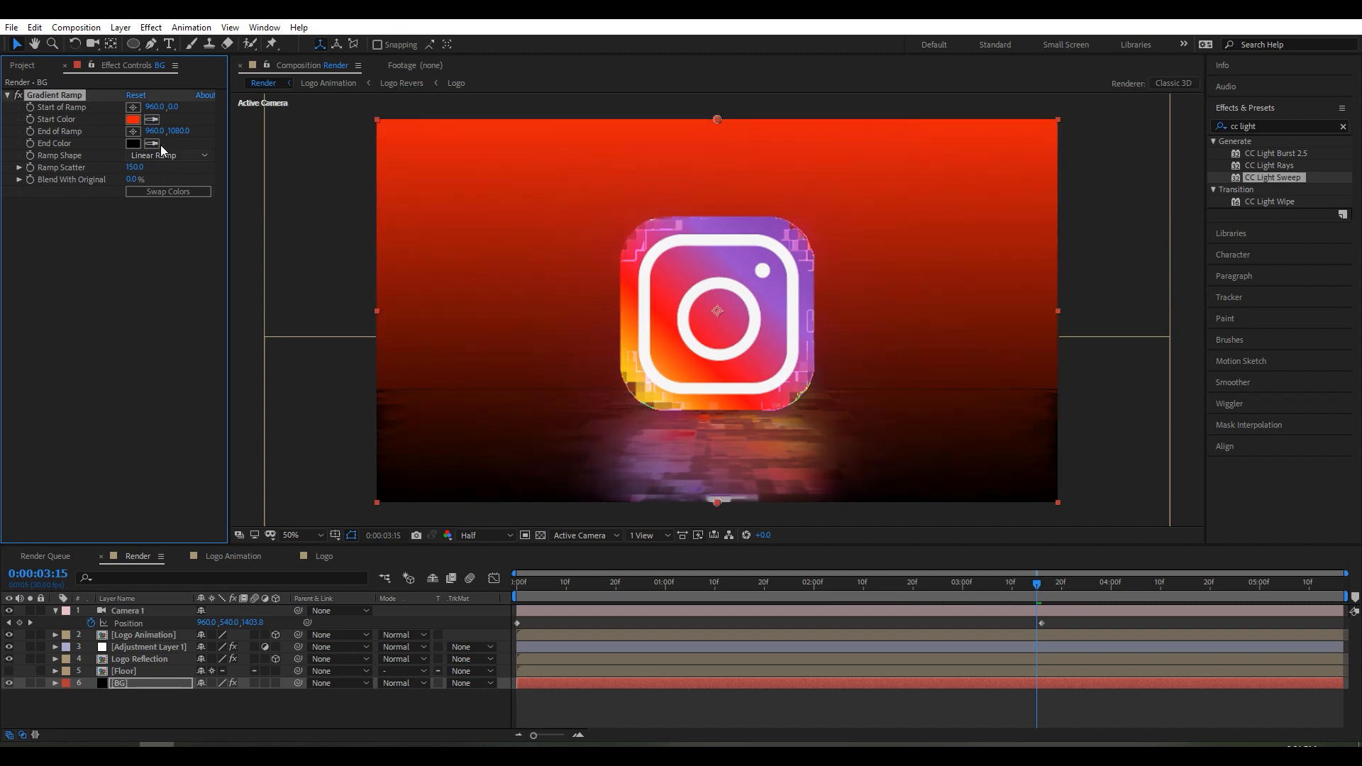
Darken the BG gradient's start color to a very dark reddish brown and preview the animation.
{"action": "left_click", "coordinate": [134, 119]}
{"action": "left_click_drag", "start_coordinate": [982, 426], "coordinate": [944, 501]}
{"action": "left_click", "coordinate": [1109, 353]}
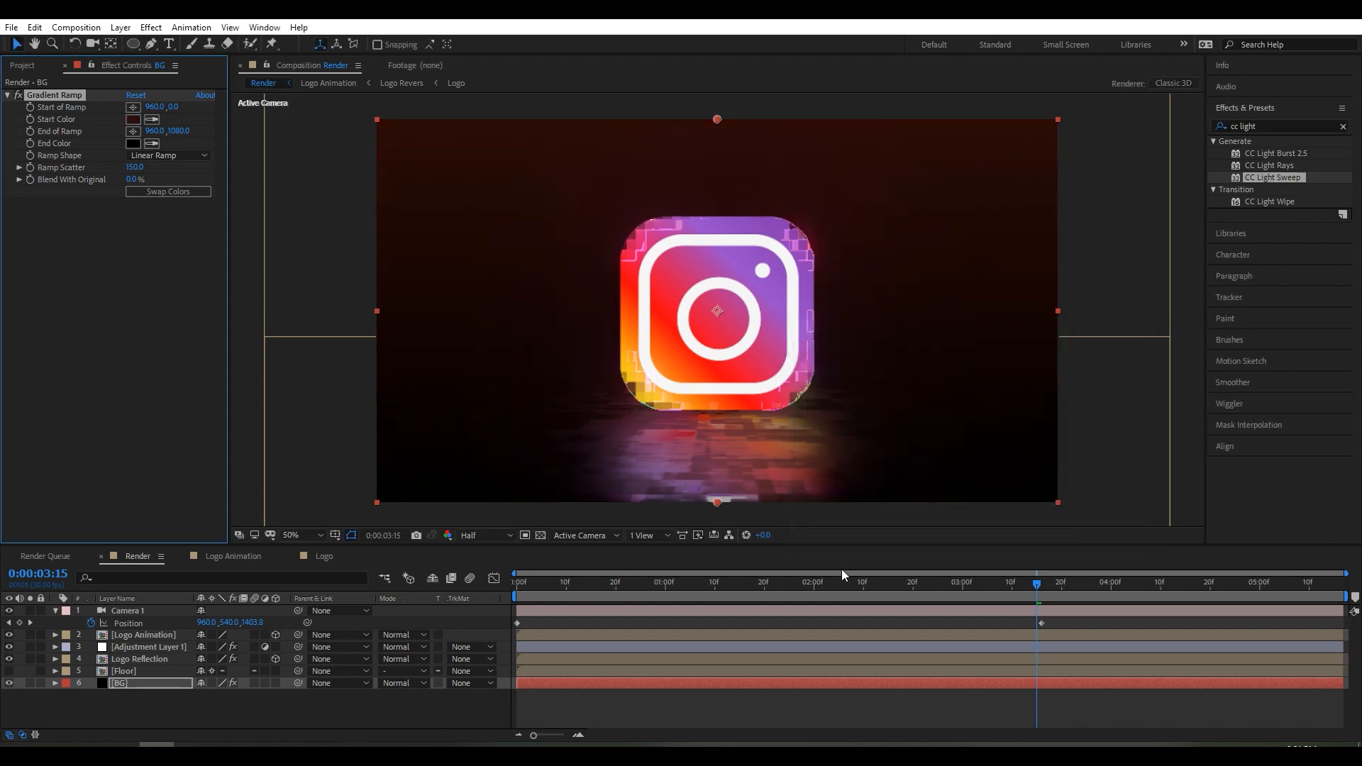
{"action": "key", "text": "space"}
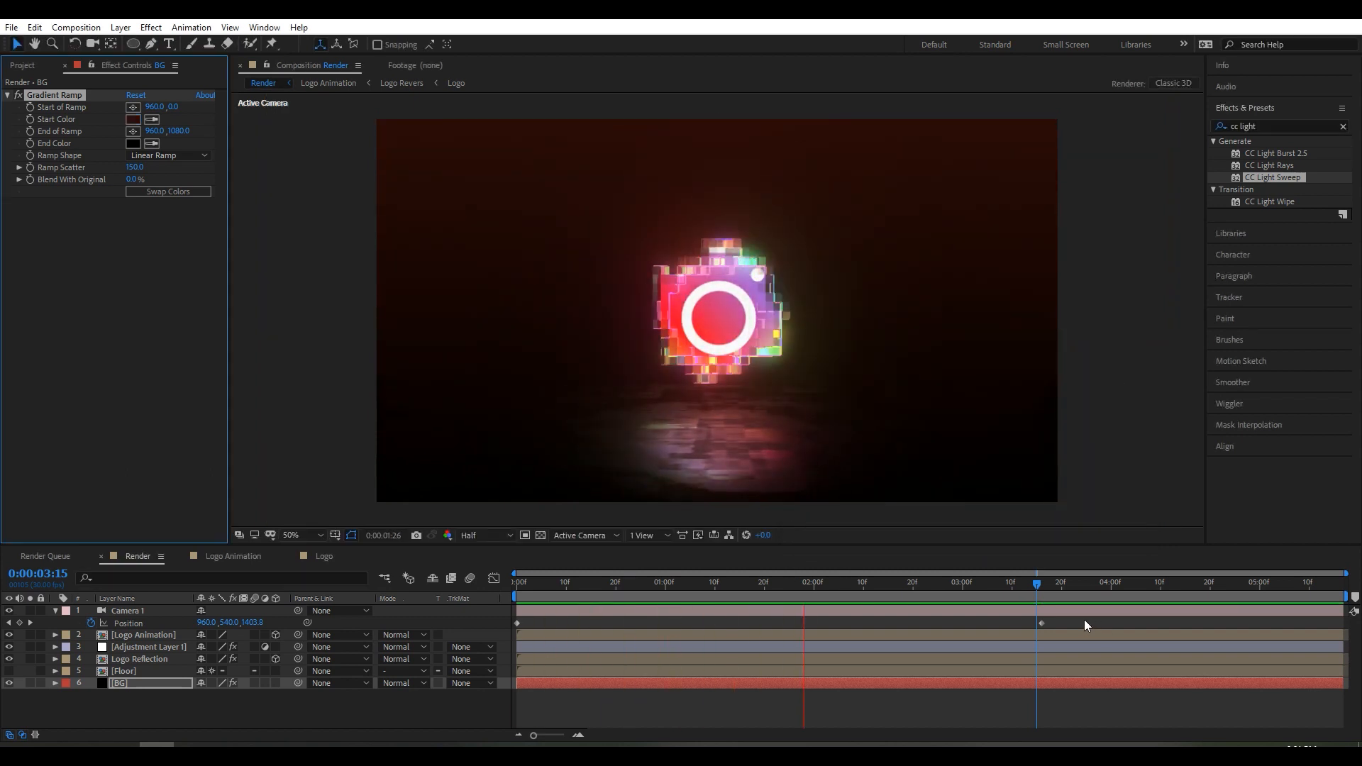